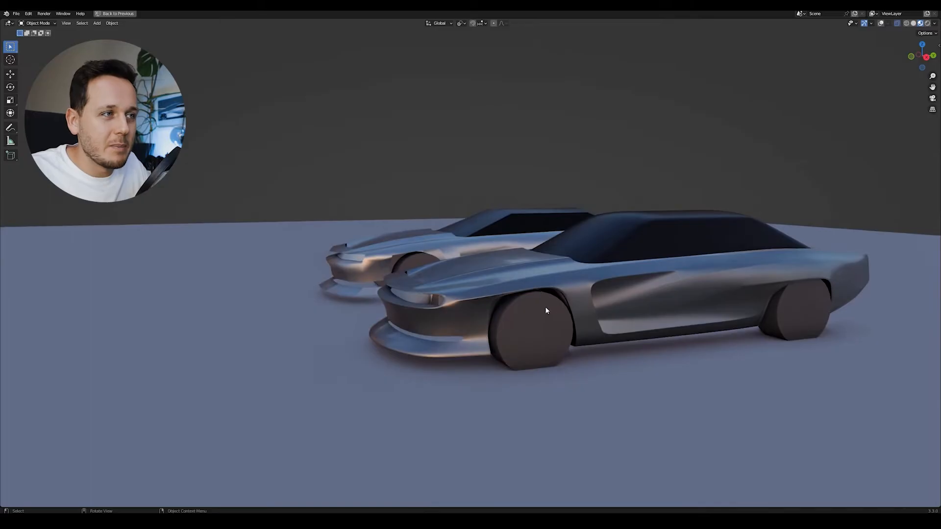
pyautogui.moveTo(527, 292); pyautogui.dragTo(545, 296, button='middle')
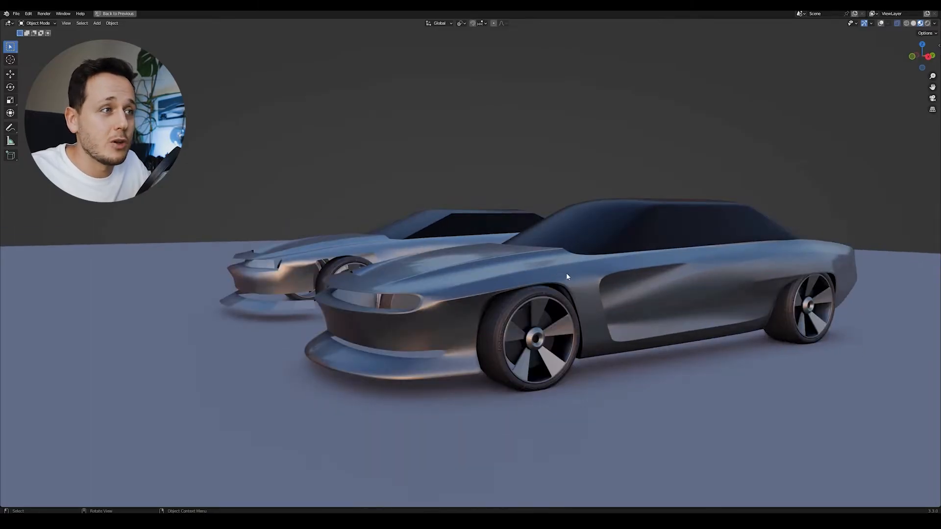
pyautogui.moveTo(567, 277); pyautogui.dragTo(541, 283, button='middle')
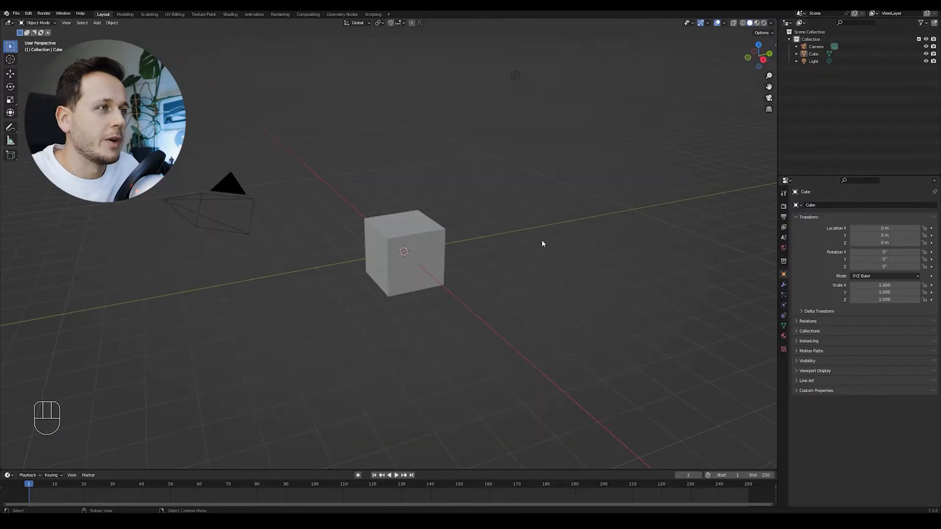
# Edit the default cube with X-ray on and delete its lower vertices, leaving only the top face.
pyautogui.click(428, 252)
pyautogui.scroll(2, 427, 252)
pyautogui.press('Tab')
pyautogui.moveTo(426, 259); pyautogui.dragTo(423, 272, button='middle')
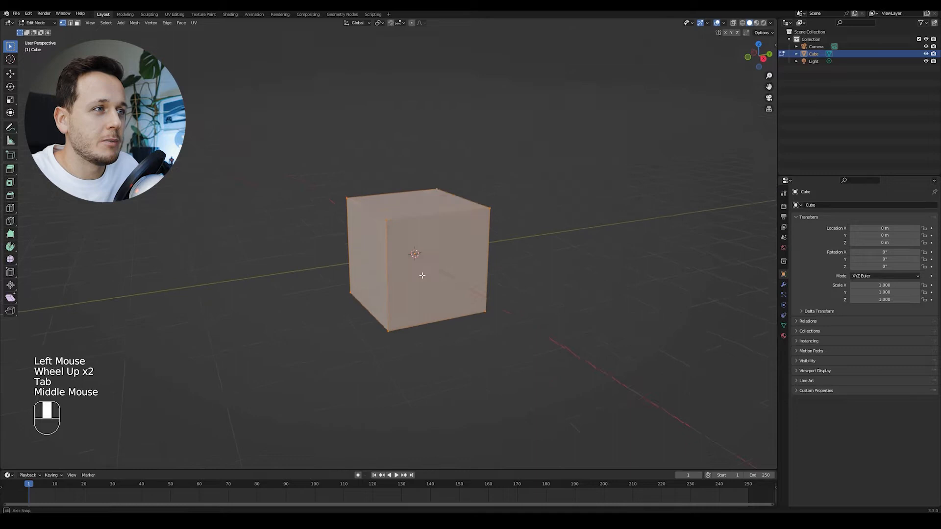
pyautogui.hotkey('alt', 'z')
pyautogui.moveTo(265, 263); pyautogui.dragTo(508, 372)
pyautogui.press('x')
pyautogui.click(426, 295)
# Loop cut the remaining face down the middle and delete the vertices of its negative X half.
pyautogui.keyDown('shift'); pyautogui.moveTo(395, 224); pyautogui.dragTo(404, 238, button='middle'); pyautogui.keyUp('shift')
pyautogui.moveTo(405, 238); pyautogui.dragTo(455, 279, button='middle')
pyautogui.scroll(2, 423, 234)
pyautogui.keyDown('shift'); pyautogui.scroll(1, 423, 234); pyautogui.keyUp('shift')
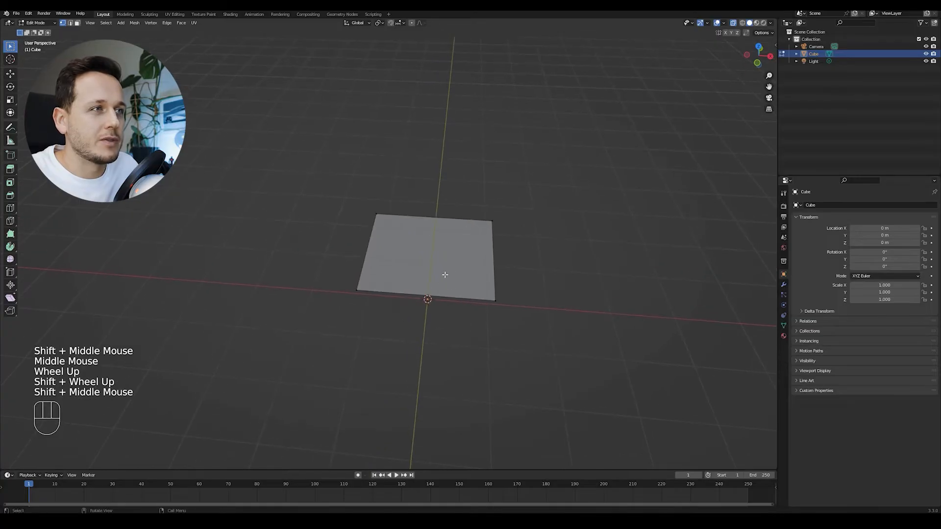
pyautogui.hotkey('ctrl', 'r')
pyautogui.rightClick(443, 290)
pyautogui.moveTo(443, 291); pyautogui.dragTo(431, 282, button='middle')
pyautogui.moveTo(397, 192); pyautogui.dragTo(295, 358)
pyautogui.press('x')
pyautogui.click(358, 249)
# Shift the half face away from the centre line and add a Mirror modifier on the X axis.
pyautogui.moveTo(447, 209); pyautogui.dragTo(685, 216, button='middle')
pyautogui.press('g')
pyautogui.click(438, 304)
pyautogui.press('Tab')
pyautogui.click(784, 284)
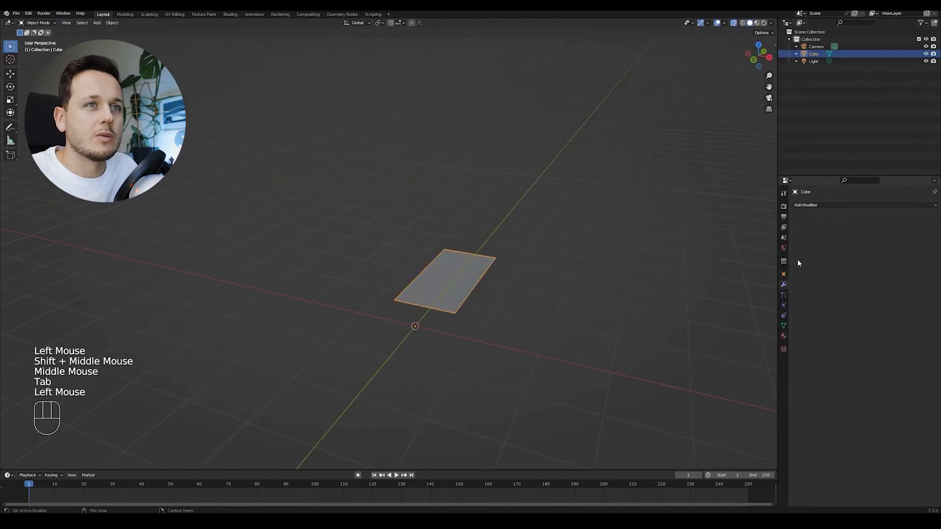
pyautogui.click(842, 204)
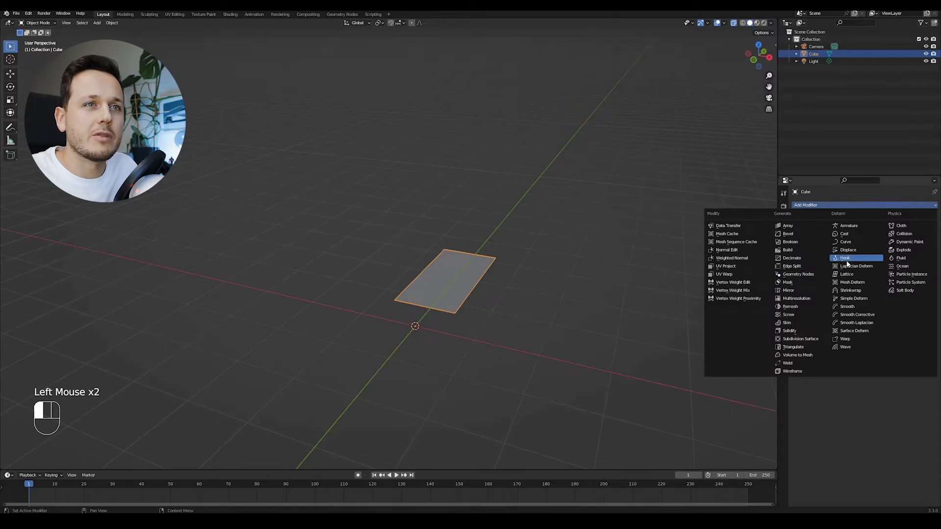
pyautogui.click(789, 291)
# Scale the whole face down along Y to make it a shallow block.
pyautogui.moveTo(563, 294); pyautogui.dragTo(456, 268, button='middle')
pyautogui.scroll(1, 484, 265)
pyautogui.scroll(-1, 473, 282)
pyautogui.scroll(1, 472, 286)
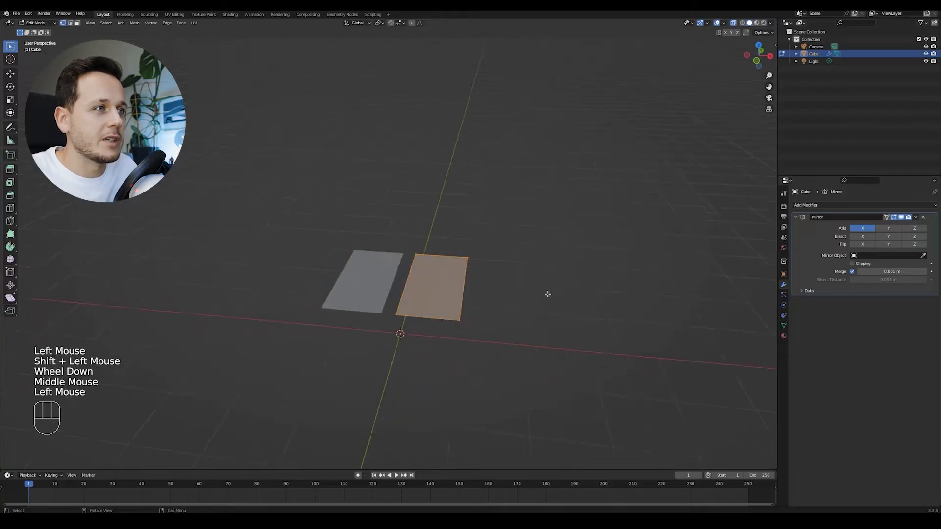
pyautogui.moveTo(547, 295); pyautogui.dragTo(535, 295, button='middle')
pyautogui.press('s')
pyautogui.press('y')
pyautogui.click(459, 299)
# Lengthen the block by moving its outer edge outward along X.
pyautogui.moveTo(474, 275); pyautogui.dragTo(442, 315)
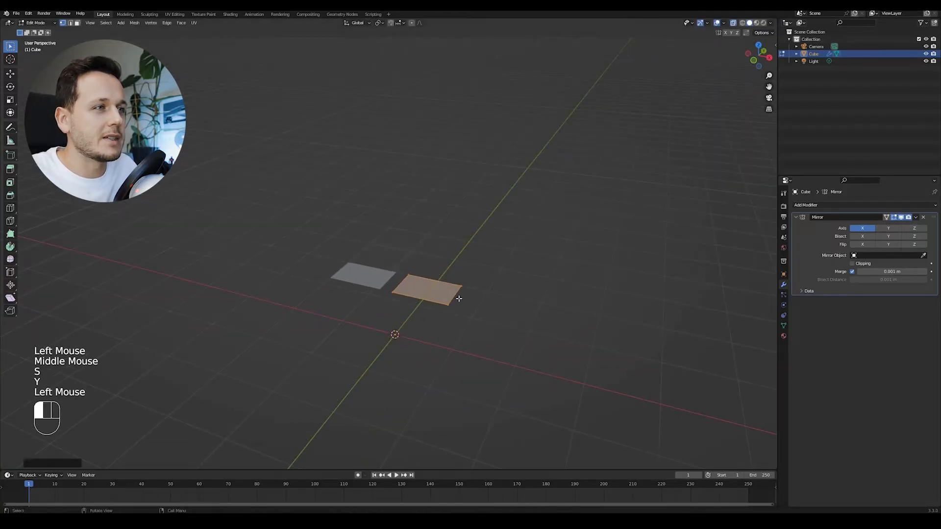
pyautogui.moveTo(456, 315); pyautogui.dragTo(502, 314, button='middle')
pyautogui.press('g')
pyautogui.press('x')
pyautogui.click(575, 318)
pyautogui.moveTo(454, 290); pyautogui.dragTo(476, 304, button='middle')
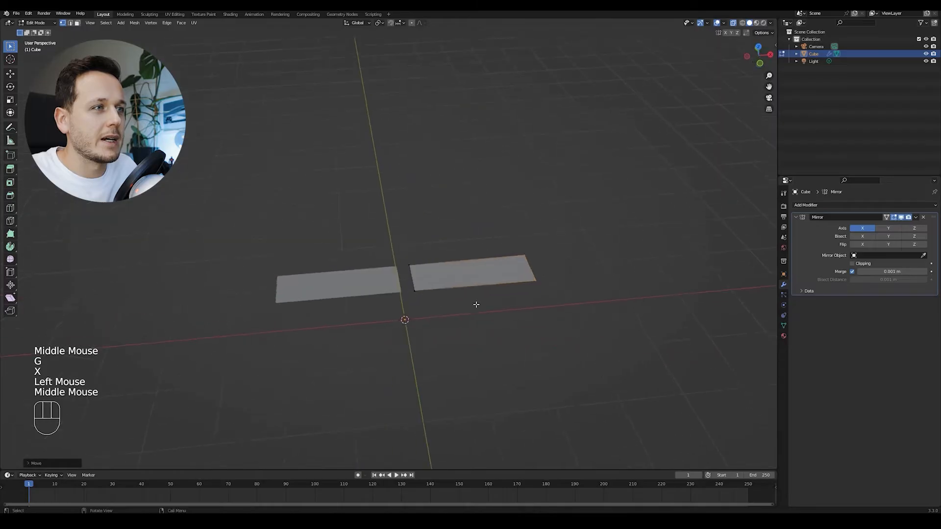
# Add two crosswise loop cuts to the block in top view, one towards each end.
pyautogui.scroll(2, 476, 304)
pyautogui.press('KP_7')
pyautogui.scroll(1, 498, 269)
pyautogui.keyDown('shift'); pyautogui.moveTo(498, 269); pyautogui.dragTo(402, 273, button='middle'); pyautogui.keyUp('shift')
pyautogui.hotkey('ctrl', 'r')
pyautogui.click(400, 261)
pyautogui.click(337, 262)
pyautogui.hotkey('ctrl', 'r')
pyautogui.click(499, 252)
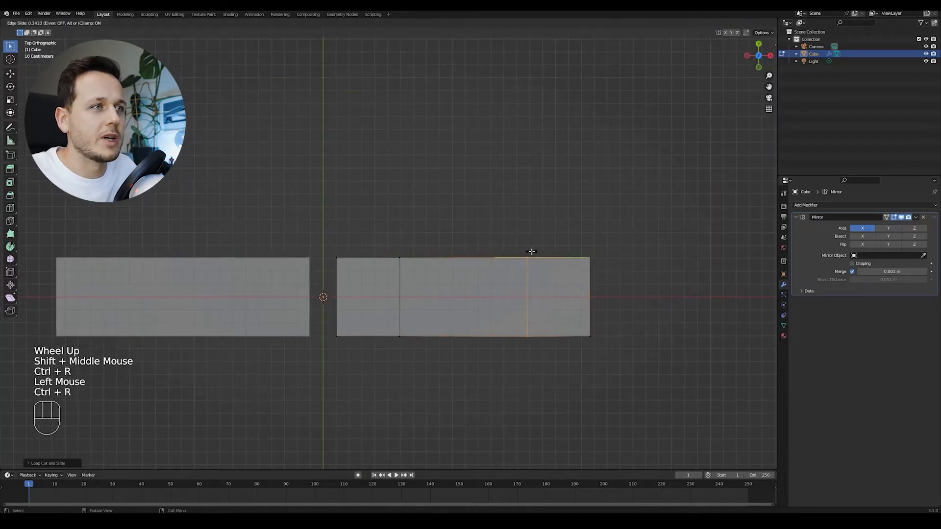
pyautogui.click(518, 254)
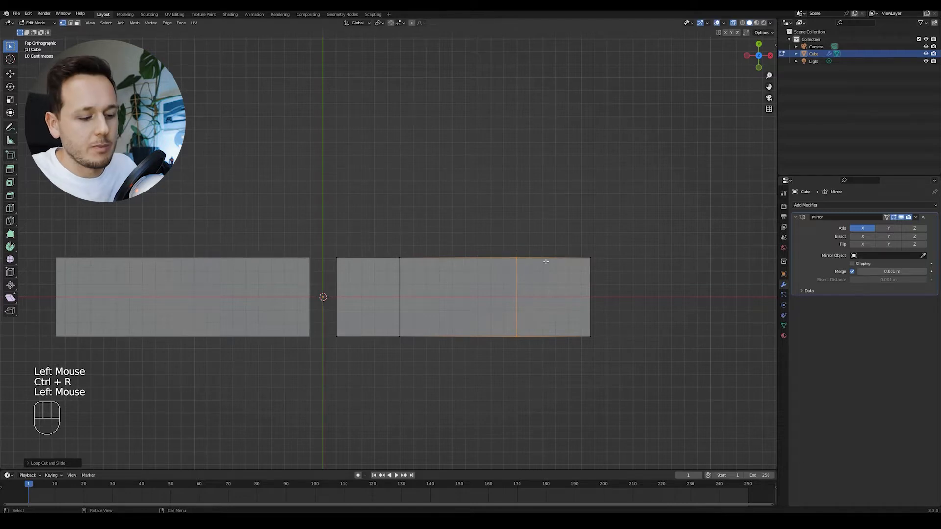
# Bevel both loop cuts into narrow strips across the block.
pyautogui.doubleClick(401, 258)
pyautogui.hotkey('ctrl', 'b')
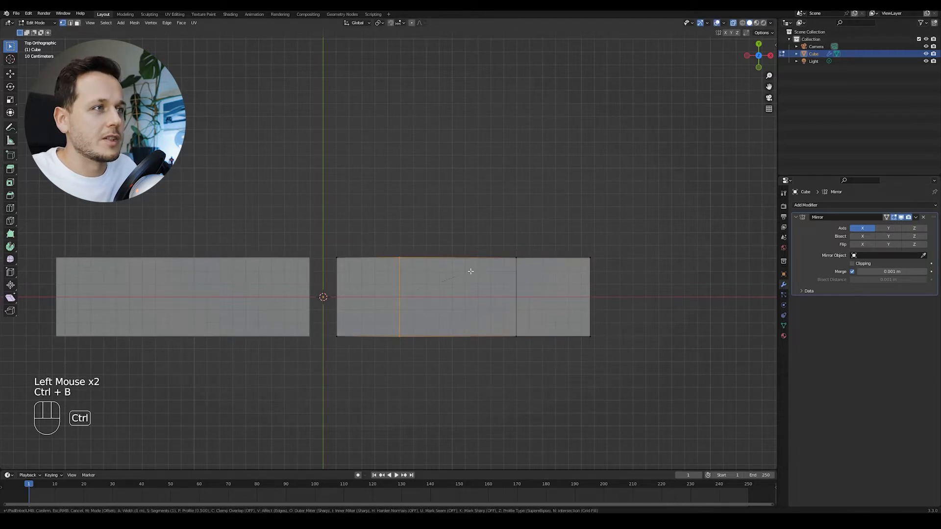
pyautogui.click(475, 264)
pyautogui.doubleClick(514, 292)
pyautogui.hotkey('ctrl', 'g')
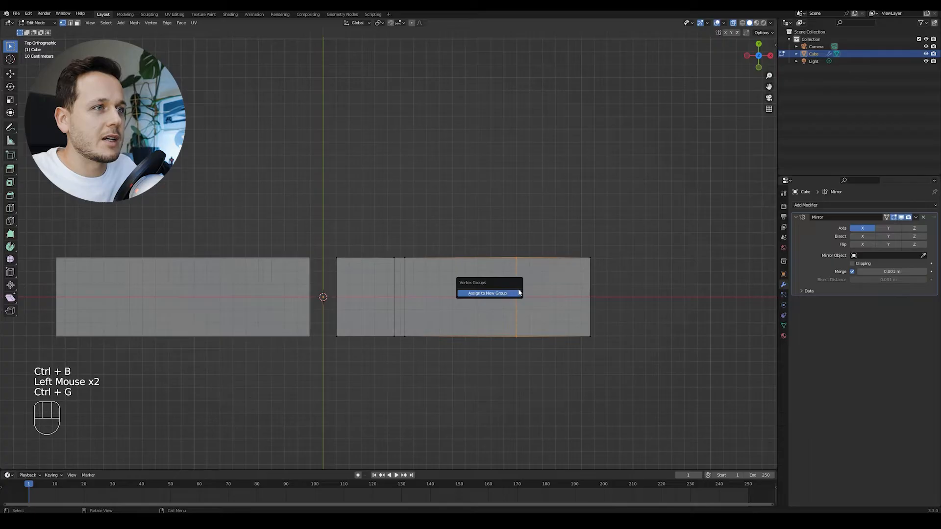
pyautogui.moveTo(515, 293); pyautogui.dragTo(519, 289, button='middle')
pyautogui.hotkey('ctrl', 'b')
pyautogui.click(544, 257)
# Delete the two narrow strip faces to split the block into three separate pieces.
pyautogui.scroll(2, 521, 266)
pyautogui.press('3')
pyautogui.keyDown('shift'); pyautogui.click(402, 294); pyautogui.keyUp('shift')
pyautogui.press('x')
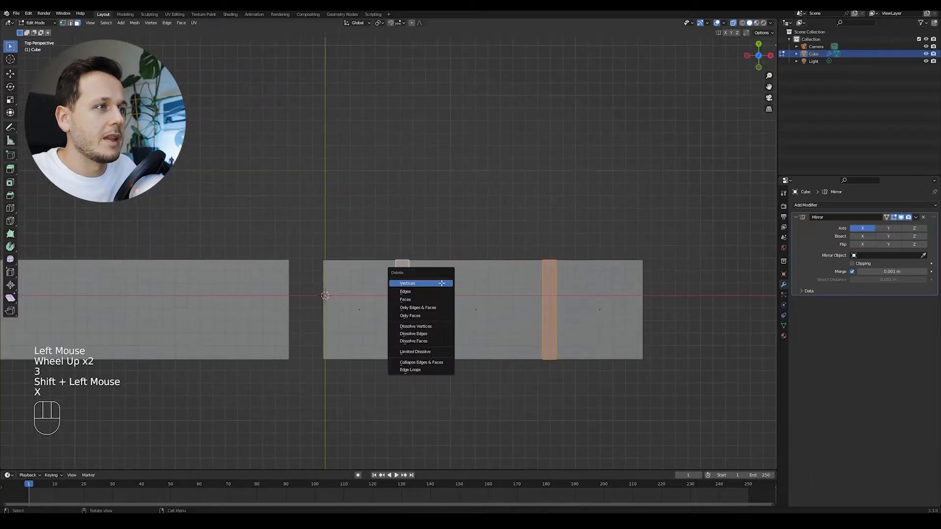
pyautogui.click(430, 301)
# Slide the upper corner vertices beside the two gaps downward so both end pieces slope towards the middle piece.
pyautogui.press('1')
pyautogui.scroll(-1, 432, 294)
pyautogui.click(500, 257)
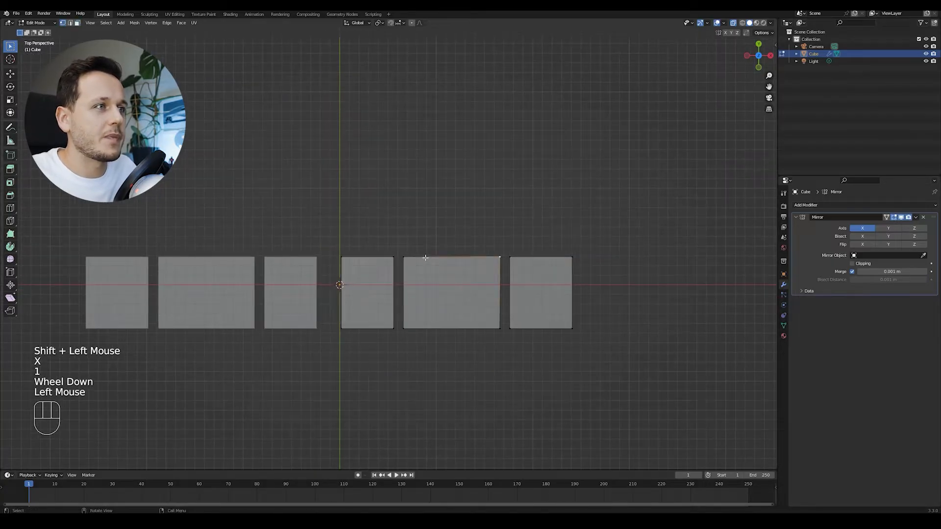
pyautogui.keyDown('shift'); pyautogui.click(397, 256); pyautogui.keyUp('shift')
pyautogui.keyDown('shift'); pyautogui.click(395, 256); pyautogui.keyUp('shift')
pyautogui.press('g')
pyautogui.press('g')
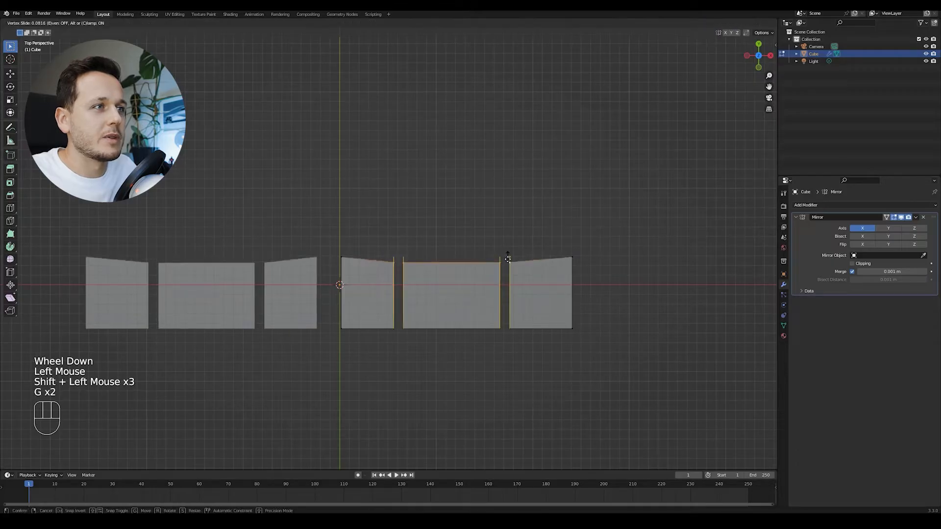
pyautogui.click(509, 279)
# Slide the lower corner vertices beside the two gaps below the pieces' bottom edge, with clamping turned off.
pyautogui.scroll(1, 500, 282)
pyautogui.keyDown('shift'); pyautogui.moveTo(482, 286); pyautogui.dragTo(478, 306, button='middle'); pyautogui.keyUp('shift')
pyautogui.click(389, 373)
pyautogui.keyDown('shift'); pyautogui.click(400, 372); pyautogui.keyUp('shift')
pyautogui.keyDown('shift'); pyautogui.click(523, 371); pyautogui.keyUp('shift')
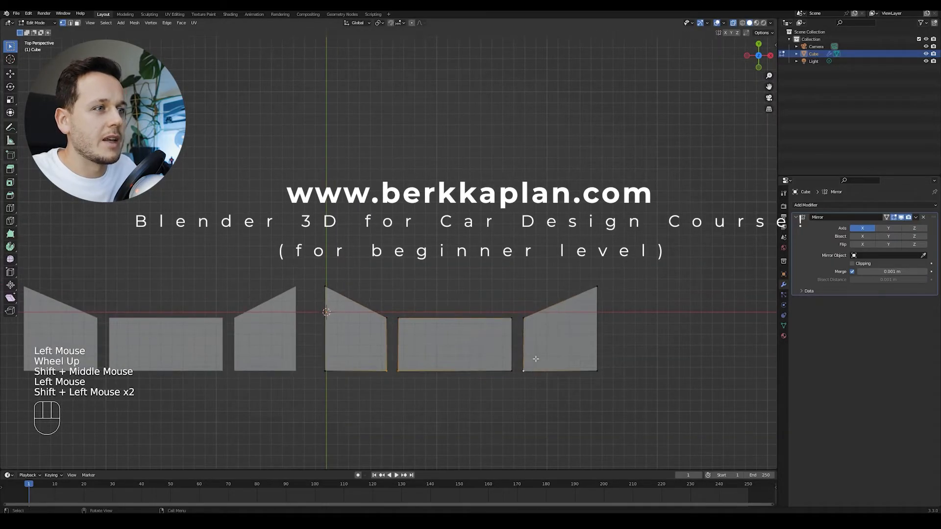
pyautogui.press('g')
pyautogui.press('g')
pyautogui.rightClick(540, 338)
pyautogui.keyDown('shift'); pyautogui.click(512, 371); pyautogui.keyUp('shift')
pyautogui.press('g')
pyautogui.press('g')
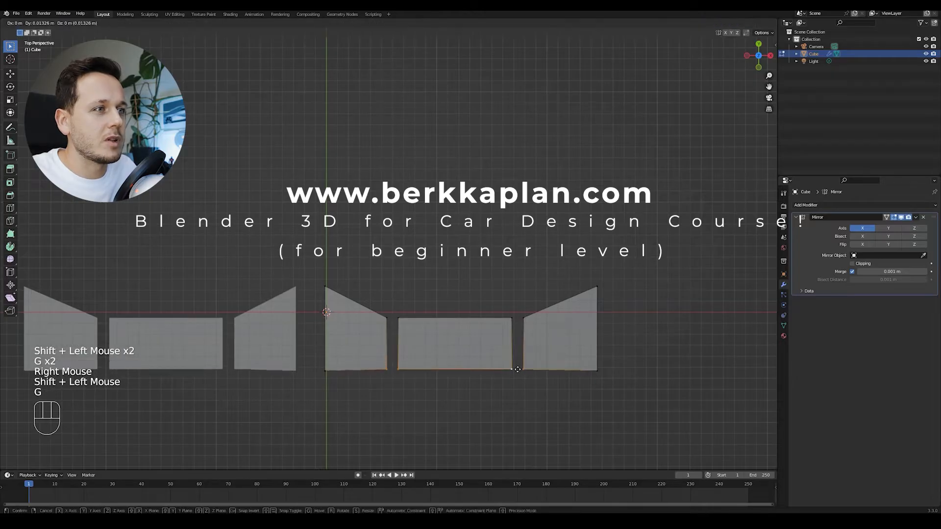
pyautogui.press('c')
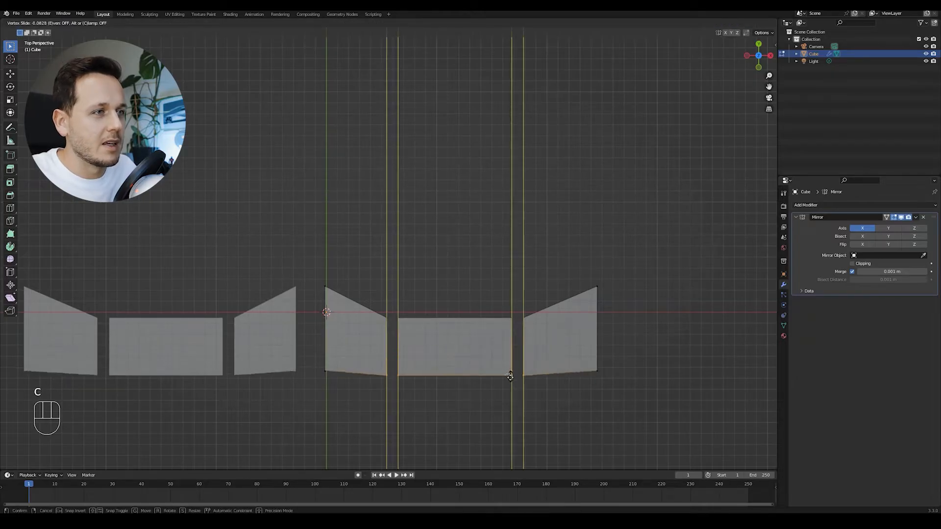
pyautogui.click(590, 368)
# Move the lower vertices of all three pieces up along Y to make the pieces thinner.
pyautogui.moveTo(634, 358); pyautogui.dragTo(338, 396)
pyautogui.press('g')
pyautogui.press('y')
pyautogui.click(454, 332)
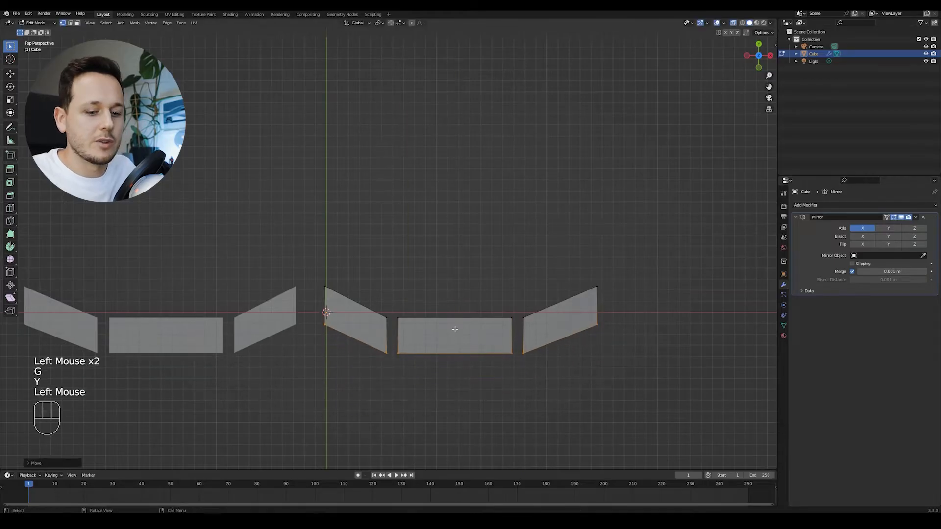
# Lower the centre-side end of the piece nearest the centre line along Y to flatten its slope.
pyautogui.press('KP_7')
pyautogui.scroll(1, 486, 322)
pyautogui.scroll(-1, 550, 275)
pyautogui.keyDown('shift'); pyautogui.moveTo(486, 322); pyautogui.dragTo(367, 260, button='middle'); pyautogui.keyUp('shift')
pyautogui.scroll(1, 550, 290)
pyautogui.click(615, 288)
pyautogui.scroll(-1, 600, 283)
pyautogui.click(330, 320)
pyautogui.press('KP_7')
pyautogui.press('g')
pyautogui.press('y')
pyautogui.click(375, 267)
# Move all three pieces together closer to the centre line.
pyautogui.click(413, 291)
pyautogui.scroll(2, 412, 291)
pyautogui.press('g')
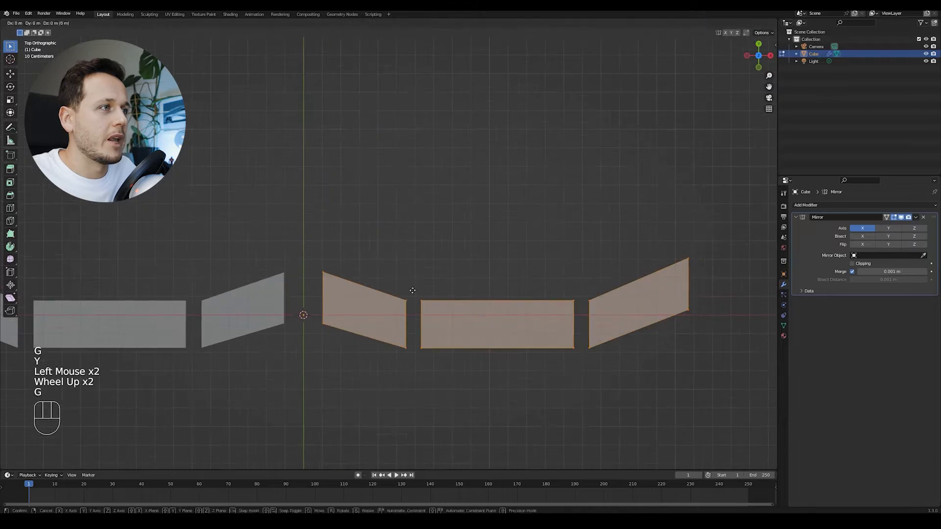
pyautogui.click(552, 269)
# Narrow the two gaps by moving the middle and outer pieces inward along X.
pyautogui.click(479, 315)
pyautogui.press('g')
pyautogui.press('x')
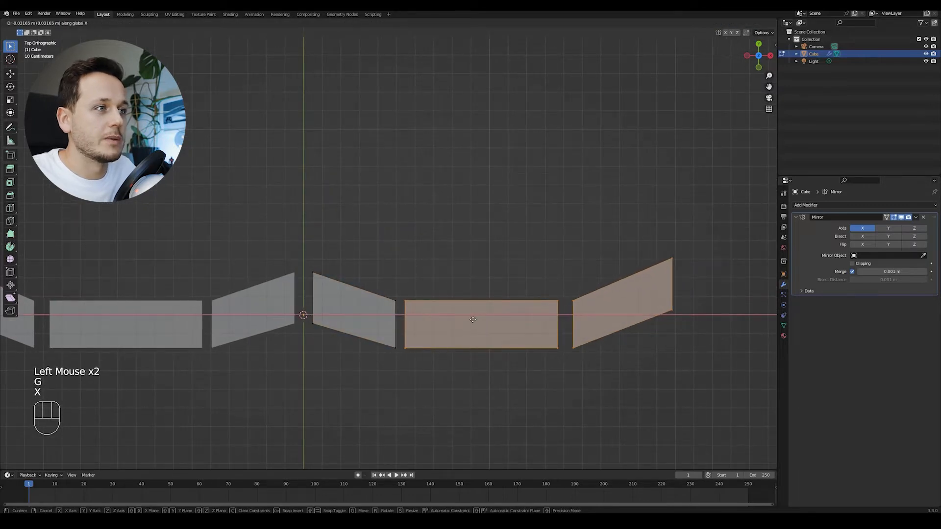
pyautogui.click(472, 319)
pyautogui.moveTo(686, 249); pyautogui.dragTo(566, 367)
pyautogui.press('g')
pyautogui.press('x')
pyautogui.click(561, 288)
# Add two loop cuts across the middle piece and raise them along Y to form a flat-topped arch.
pyautogui.scroll(-2, 561, 288)
pyautogui.keyDown('shift'); pyautogui.moveTo(561, 288); pyautogui.dragTo(542, 329, button='middle'); pyautogui.keyUp('shift')
pyautogui.moveTo(542, 329); pyautogui.dragTo(455, 358, button='middle')
pyautogui.hotkey('alt', 'a')
pyautogui.hotkey('ctrl', 'r')
pyautogui.scroll(1, 438, 338)
pyautogui.rightClick(438, 338)
pyautogui.press('g')
pyautogui.press('y')
pyautogui.click(510, 333)
# Loop cut the arch at its centre, bevel the cut into a narrow strip and delete that strip's face.
pyautogui.moveTo(510, 333); pyautogui.dragTo(483, 306, button='middle')
pyautogui.scroll(2, 483, 306)
pyautogui.keyDown('shift'); pyautogui.moveTo(483, 306); pyautogui.dragTo(453, 341, button='middle'); pyautogui.keyUp('shift')
pyautogui.hotkey('ctrl', 'r')
pyautogui.rightClick(440, 350)
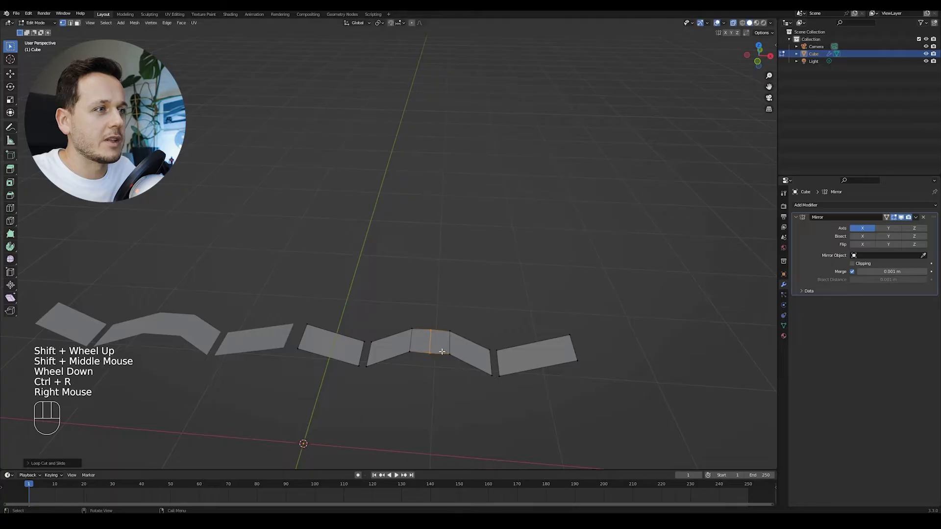
pyautogui.scroll(1, 442, 350)
pyautogui.hotkey('ctrl', 'b')
pyautogui.click(443, 349)
pyautogui.press('c')
pyautogui.press('x')
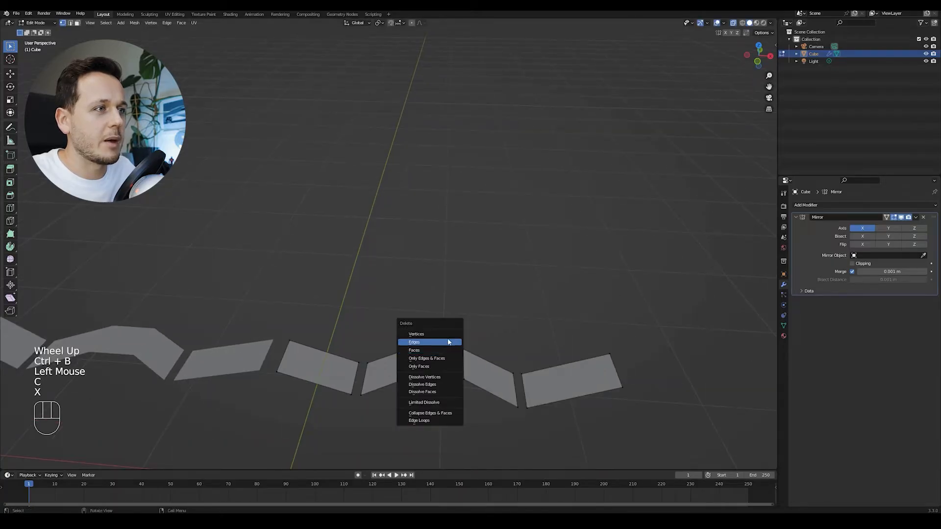
pyautogui.click(443, 351)
pyautogui.scroll(-1, 443, 350)
pyautogui.press('1')
pyautogui.press('Tab')
# Add an Array modifier to the mirrored tread strip.
pyautogui.press('KP_7')
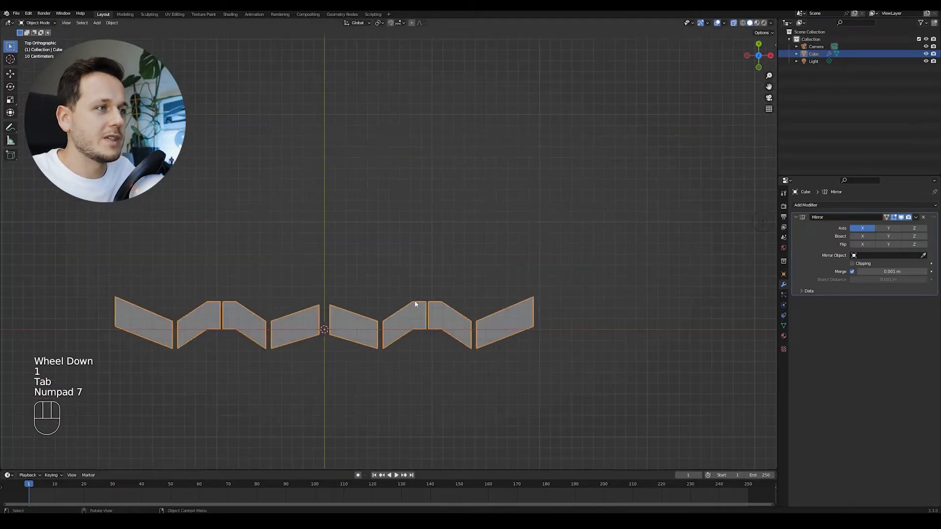
pyautogui.scroll(-1, 405, 345)
pyautogui.scroll(-1, 410, 339)
pyautogui.scroll(2, 422, 334)
pyautogui.scroll(-1, 443, 330)
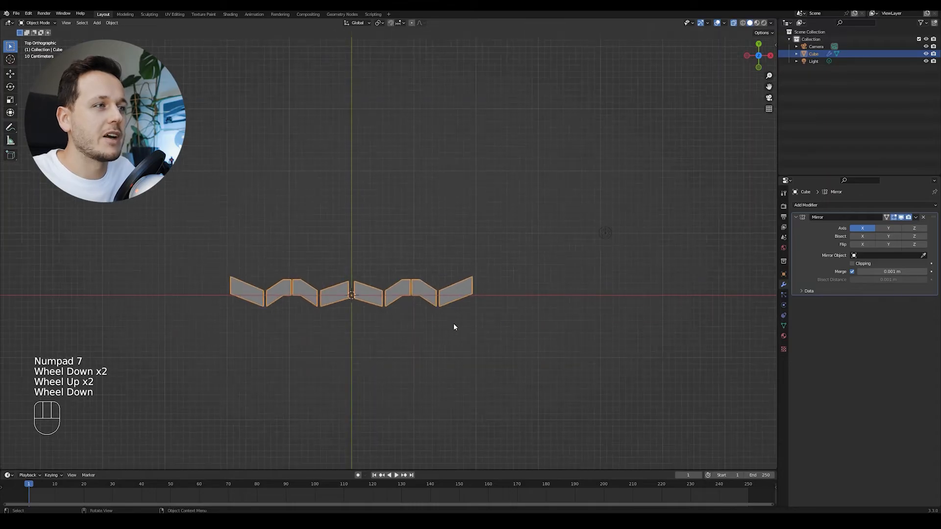
pyautogui.moveTo(454, 327); pyautogui.dragTo(391, 260, button='middle')
pyautogui.scroll(2, 391, 263)
pyautogui.keyDown('shift'); pyautogui.moveTo(463, 269); pyautogui.dragTo(476, 285, button='middle'); pyautogui.keyUp('shift')
pyautogui.click(807, 206)
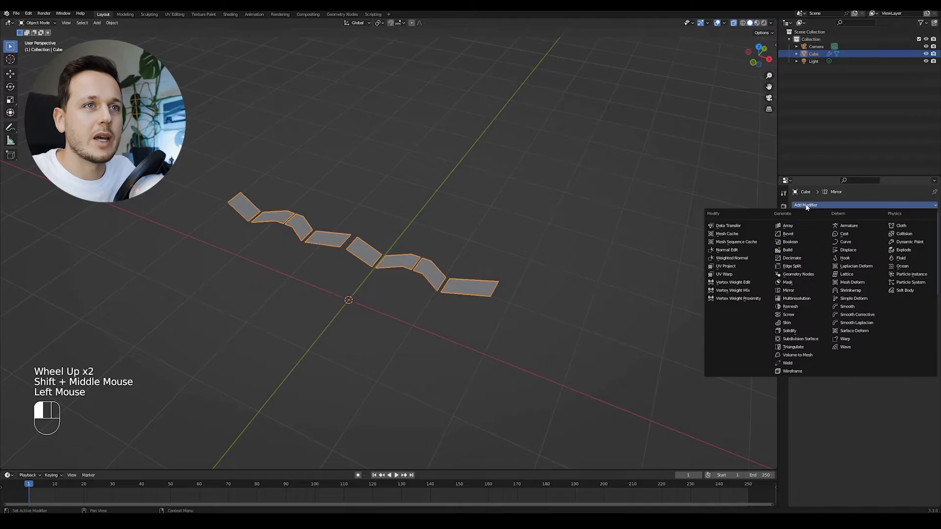
pyautogui.click(788, 226)
pyautogui.scroll(-1, 623, 308)
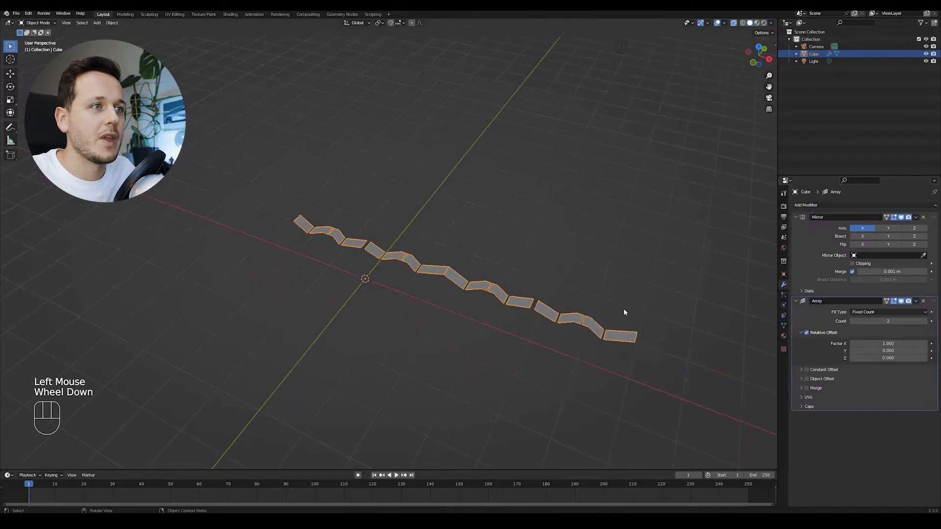
pyautogui.moveTo(624, 308); pyautogui.dragTo(545, 352, button='middle')
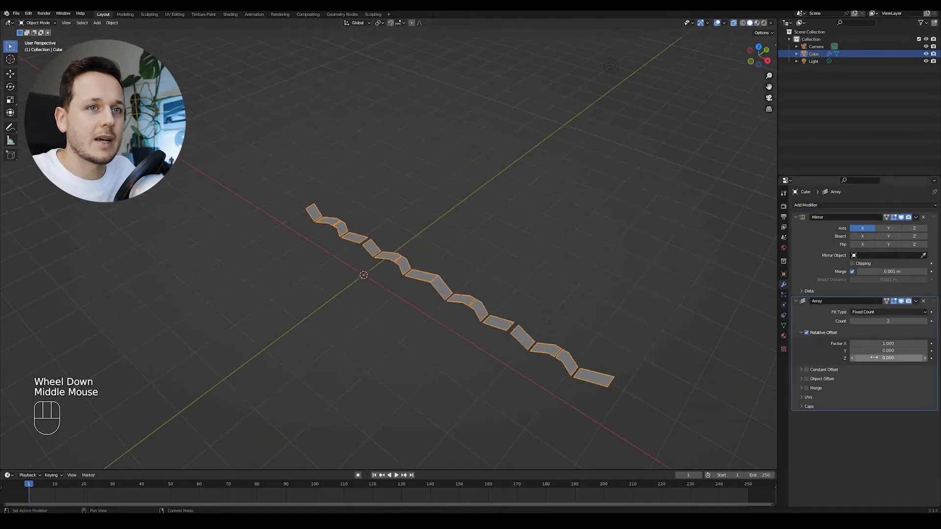
# Set the array's relative offset factor to 0 on X and 1 on Y.
pyautogui.click(884, 343)
pyautogui.click(891, 350)
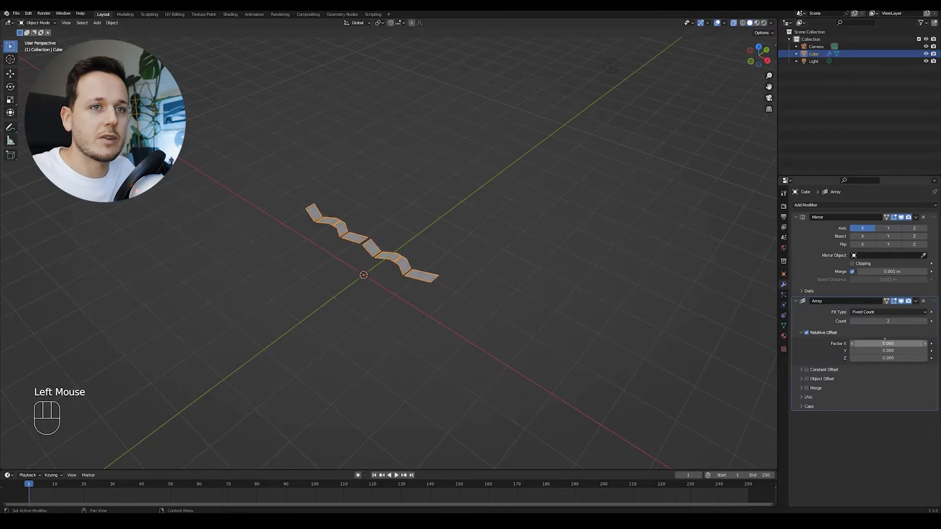
pyautogui.click(891, 351)
pyautogui.write('1')
pyautogui.press('Return')
pyautogui.scroll(2, 500, 277)
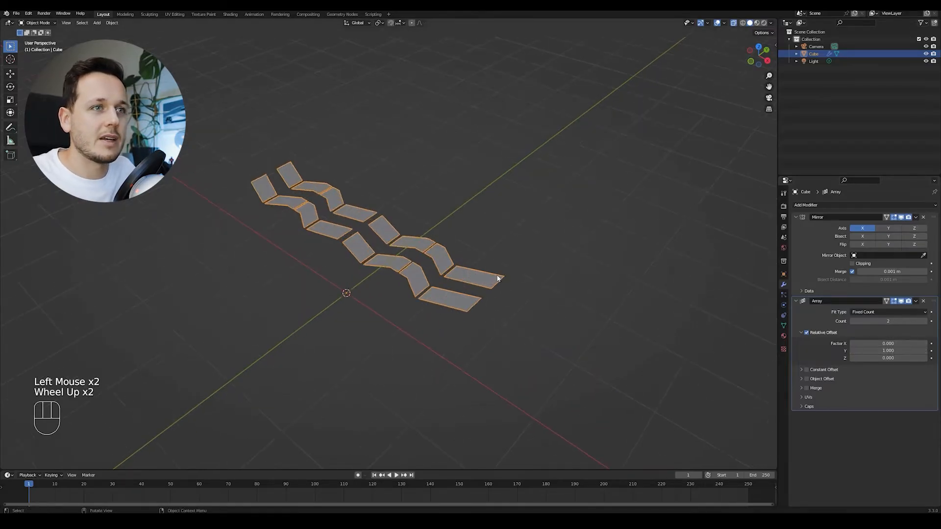
# Reduce the array's relative Y offset until the two tread rows sit close together, and deselect the object.
pyautogui.keyDown('shift'); pyautogui.moveTo(500, 278); pyautogui.dragTo(479, 280, button='middle'); pyautogui.keyUp('shift')
pyautogui.keyDown('shift'); pyautogui.moveTo(892, 351); pyautogui.dragTo(881, 357); pyautogui.keyUp('shift')
pyautogui.moveTo(461, 286); pyautogui.dragTo(420, 272, button='middle')
pyautogui.hotkey('alt', 'a')
pyautogui.scroll(-2, 427, 282)
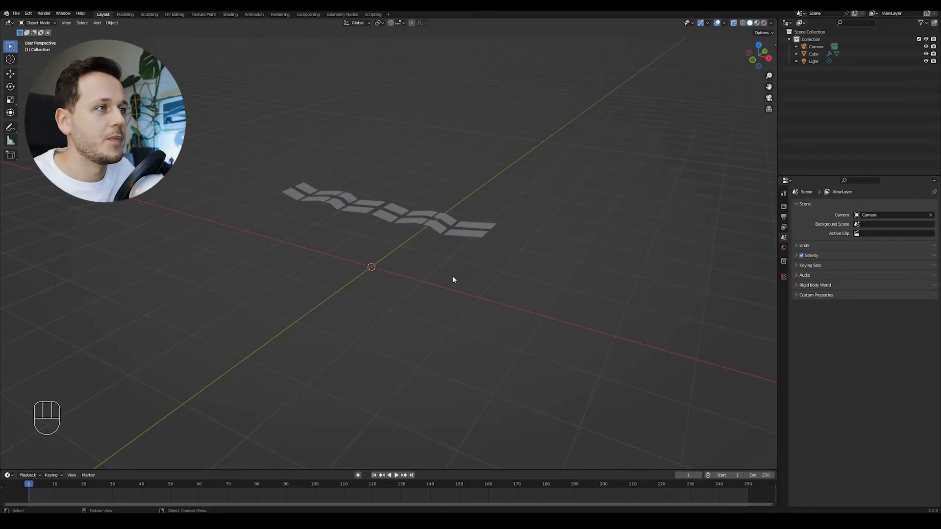
# Add a Bezier circle at the origin and rotate it 90 degrees about the Y axis.
pyautogui.hotkey('ctrl', 'z')
pyautogui.hotkey('shift', 'a')
pyautogui.moveTo(486, 274)
pyautogui.click(522, 283)
pyautogui.moveTo(444, 270); pyautogui.dragTo(449, 248, button='middle')
pyautogui.press('r')
pyautogui.press('y')
pyautogui.press('KP_9')
pyautogui.press('KP_0')
pyautogui.press('KP_Enter')
pyautogui.scroll(1, 435, 270)
pyautogui.moveTo(448, 248); pyautogui.dragTo(486, 237, button='middle')
# Select the whole tread strip in Edit Mode, make its inner rear corner vertex active, and set the transform pivot to Active Element.
pyautogui.click(463, 227)
pyautogui.scroll(2, 492, 225)
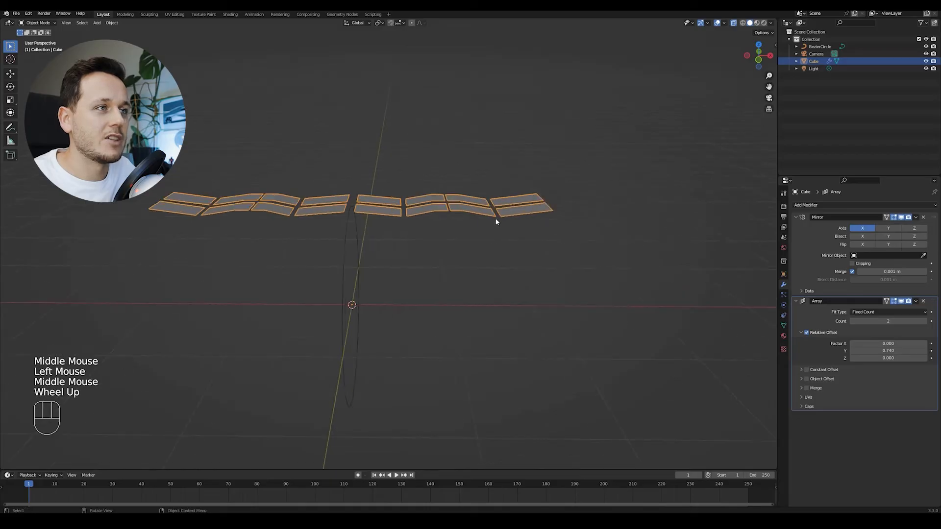
pyautogui.press('Tab')
pyautogui.press('a')
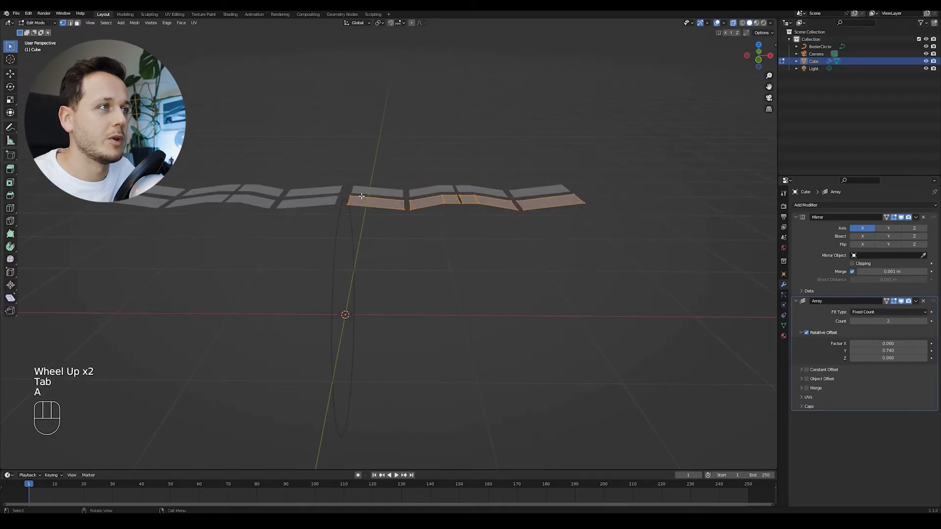
pyautogui.keyDown('shift'); pyautogui.click(348, 194); pyautogui.keyUp('shift')
pyautogui.keyDown('shift'); pyautogui.click(348, 194); pyautogui.keyUp('shift')
pyautogui.moveTo(380, 24); pyautogui.dragTo(400, 66)
# Shrink the tread strip along X from the active corner and shift it along X to adjust the gap between the mirrored halves.
pyautogui.press('s')
pyautogui.press('x')
pyautogui.click(421, 153)
pyautogui.moveTo(420, 153); pyautogui.dragTo(464, 215, button='middle')
pyautogui.press('g')
pyautogui.press('x')
pyautogui.click(416, 151)
# Scale the tread strip along Y to about 0.39 of its length and deselect the geometry.
pyautogui.scroll(1, 432, 167)
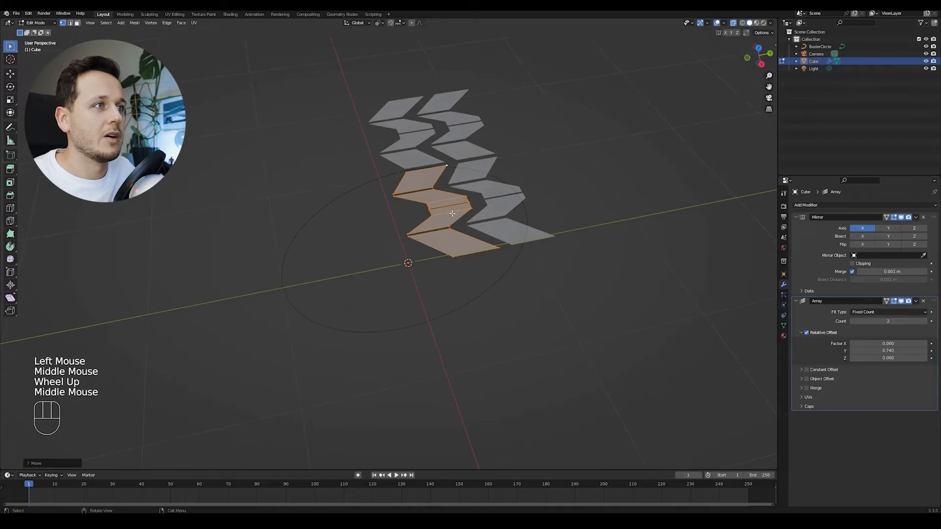
pyautogui.keyDown('shift'); pyautogui.moveTo(547, 197); pyautogui.dragTo(531, 207, button='middle'); pyautogui.keyUp('shift')
pyautogui.press('s')
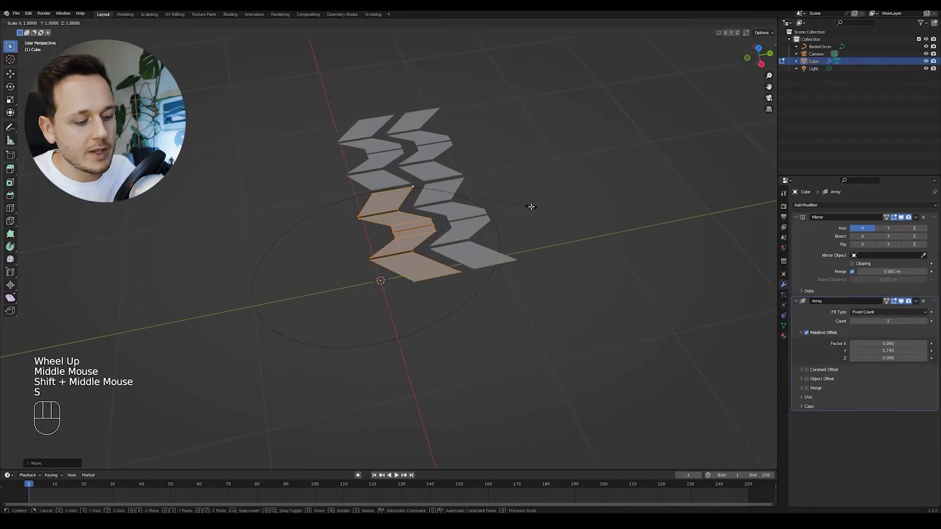
pyautogui.press('y')
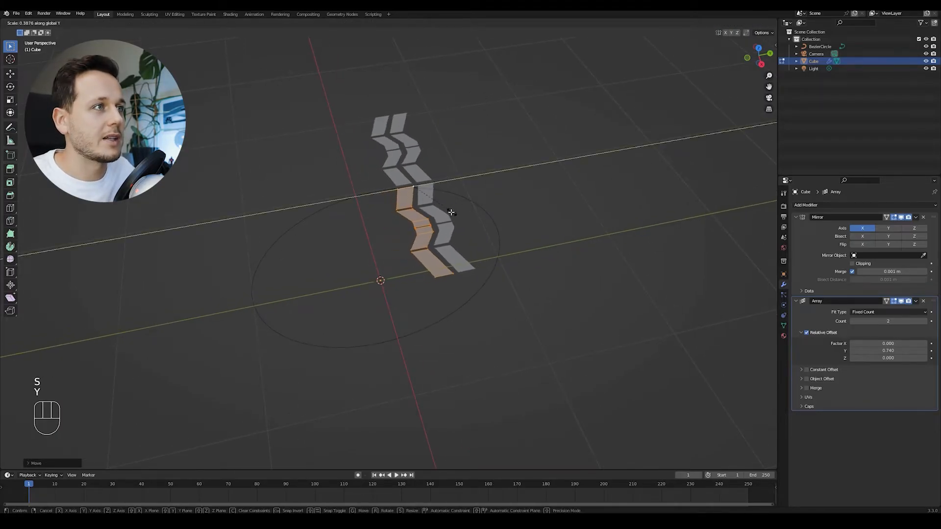
pyautogui.click(453, 213)
pyautogui.moveTo(453, 213); pyautogui.dragTo(429, 219, button='middle')
pyautogui.scroll(2, 466, 204)
pyautogui.scroll(-2, 466, 204)
pyautogui.scroll(1, 456, 216)
pyautogui.hotkey('alt', 'a')
# Examine how the narrowed tread rows sit relative to the Bezier circle from the side and from above.
pyautogui.scroll(-1, 413, 234)
pyautogui.scroll(-1, 403, 248)
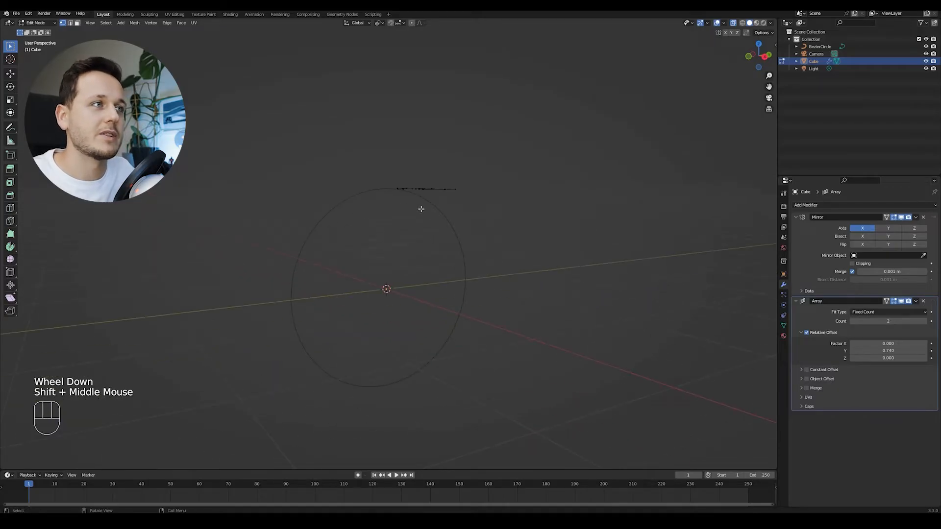
pyautogui.scroll(1, 420, 207)
pyautogui.moveTo(399, 191); pyautogui.dragTo(276, 232, button='middle')
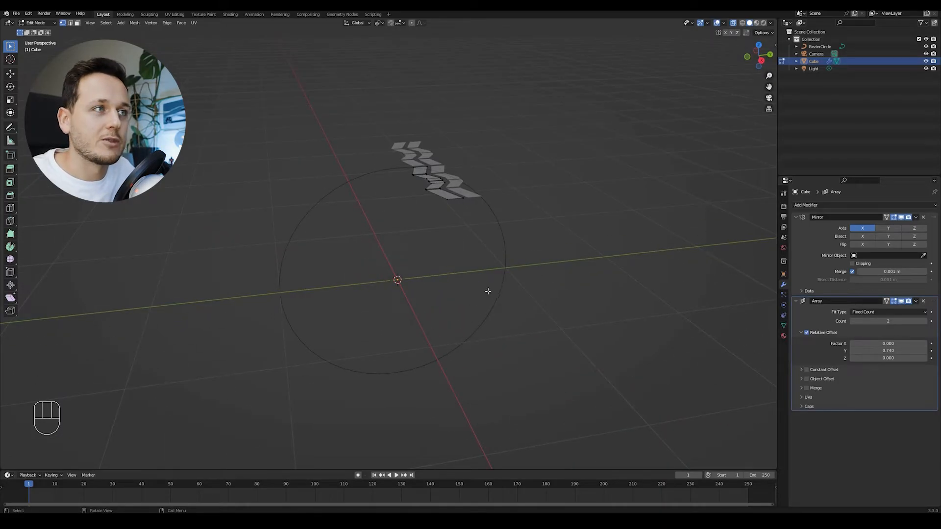
pyautogui.keyDown('shift'); pyautogui.moveTo(487, 264); pyautogui.dragTo(477, 259, button='middle'); pyautogui.keyUp('shift')
pyautogui.moveTo(478, 258); pyautogui.dragTo(461, 230, button='middle')
pyautogui.scroll(1, 453, 243)
pyautogui.scroll(2, 475, 211)
# Return to Object Mode and add a Curve modifier to the tread, using the Bezier circle as its curve object.
pyautogui.press('Tab')
pyautogui.scroll(-1, 422, 248)
pyautogui.click(414, 253)
pyautogui.click(414, 253)
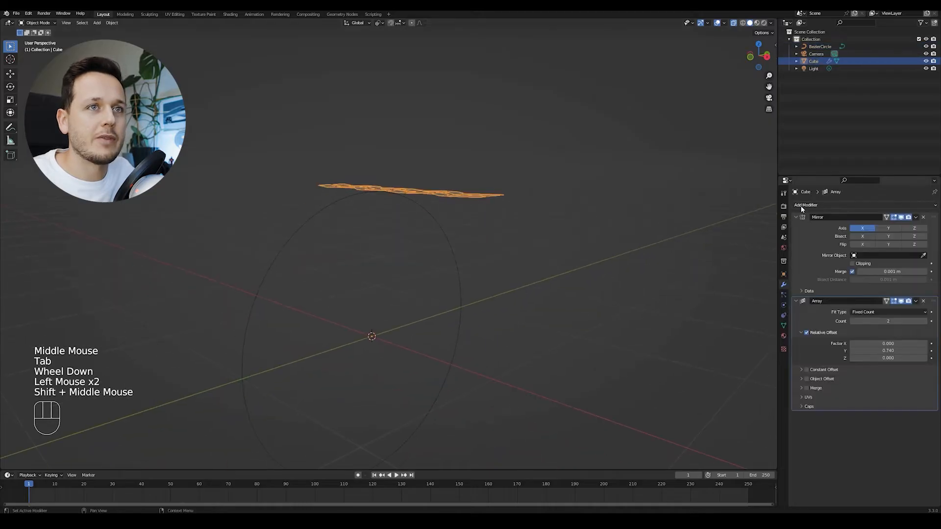
pyautogui.click(836, 205)
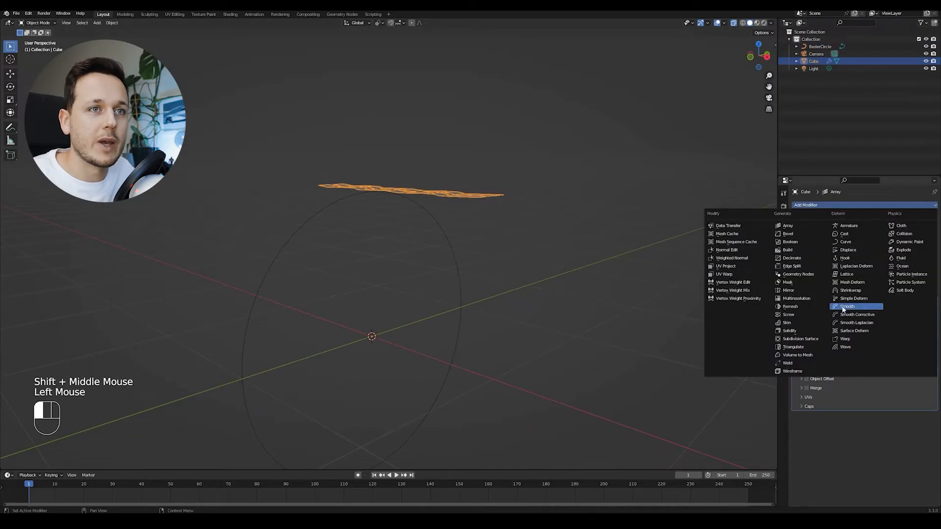
pyautogui.click(847, 242)
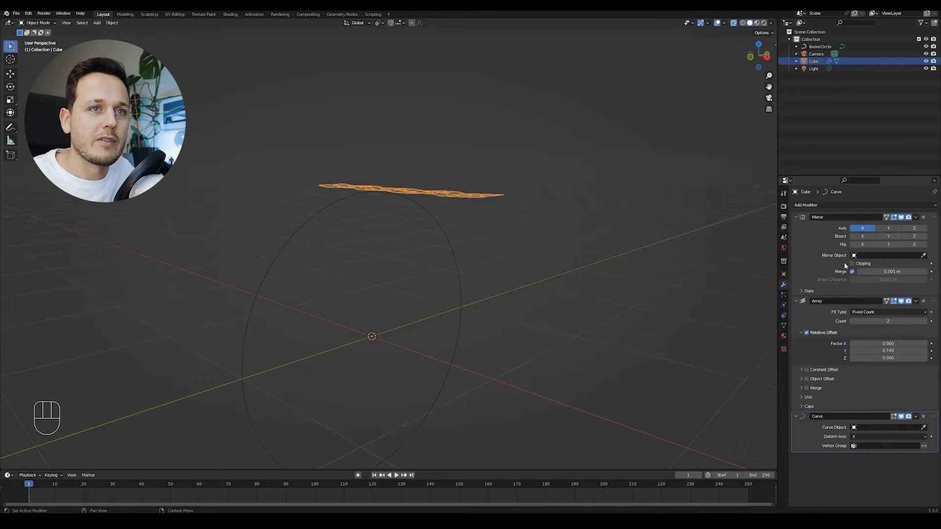
pyautogui.click(924, 428)
pyautogui.click(461, 255)
pyautogui.scroll(-3, 455, 294)
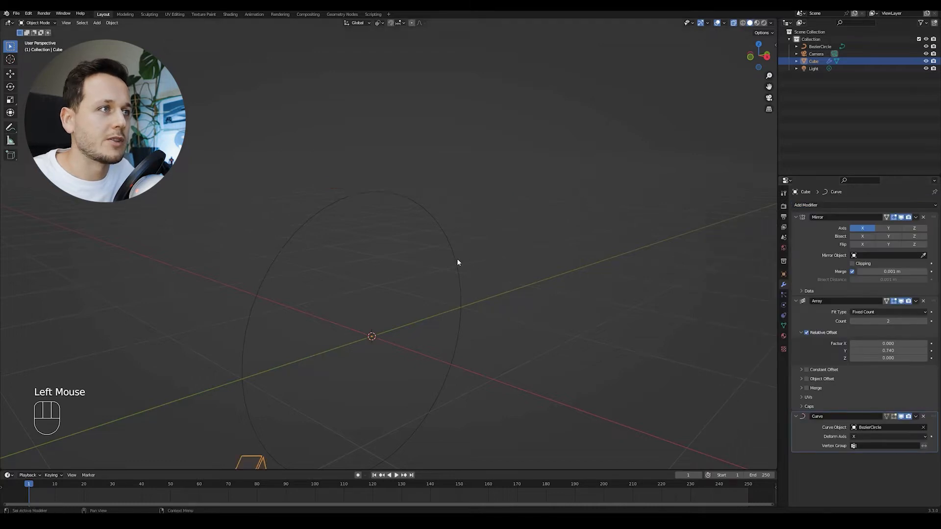
pyautogui.keyDown('shift'); pyautogui.moveTo(451, 337); pyautogui.dragTo(491, 271, button='middle'); pyautogui.keyUp('shift')
pyautogui.moveTo(492, 270); pyautogui.dragTo(492, 245, button='middle')
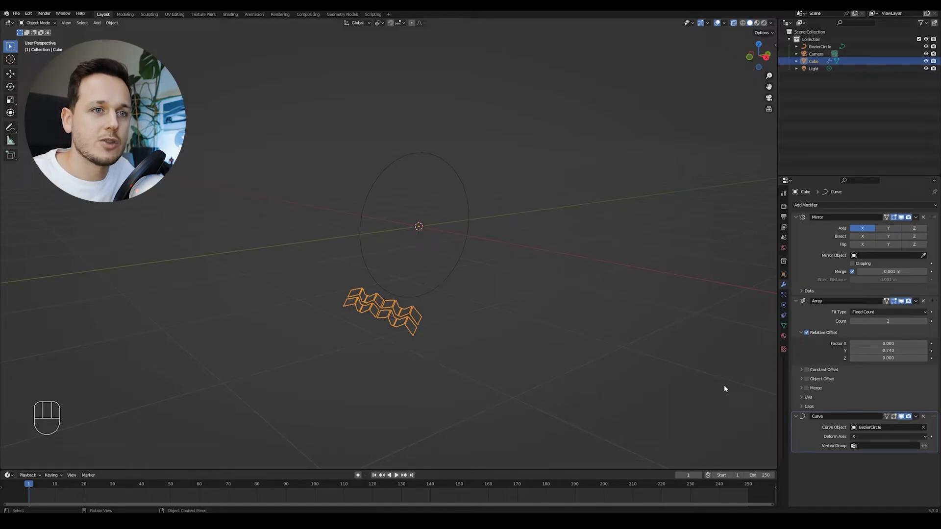
# Set the Curve modifier's deform axis to -Y.
pyautogui.click(867, 438)
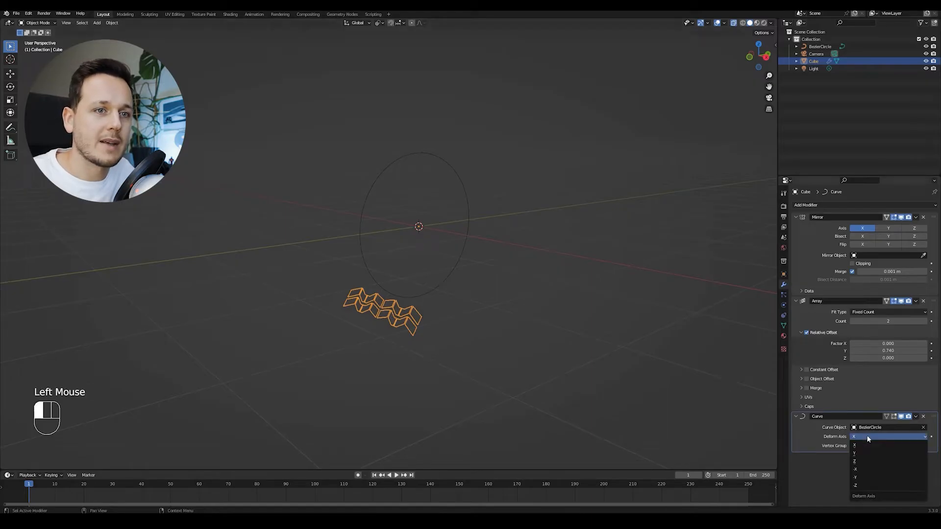
pyautogui.click(861, 477)
pyautogui.scroll(2, 460, 304)
pyautogui.keyDown('shift'); pyautogui.moveTo(460, 305); pyautogui.dragTo(478, 316, button='middle'); pyautogui.keyUp('shift')
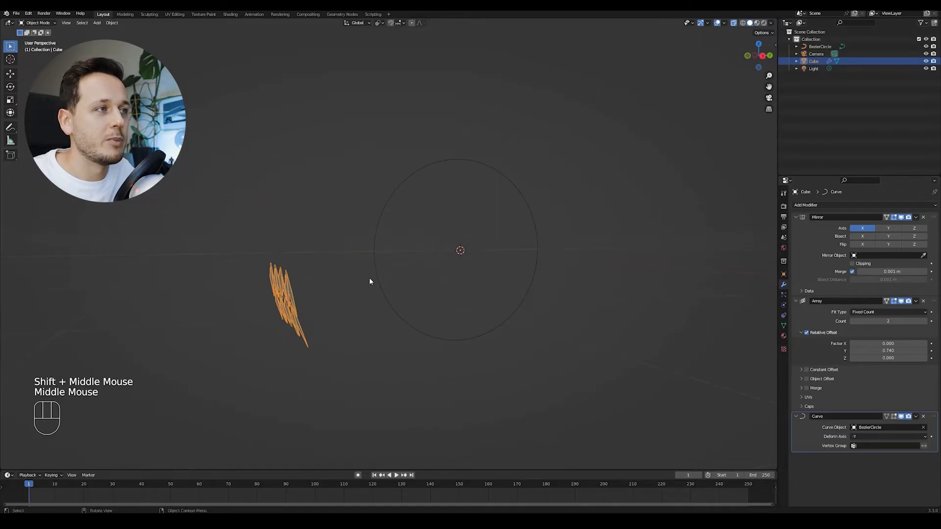
pyautogui.scroll(-1, 326, 305)
pyautogui.moveTo(326, 305); pyautogui.dragTo(351, 308, button='middle')
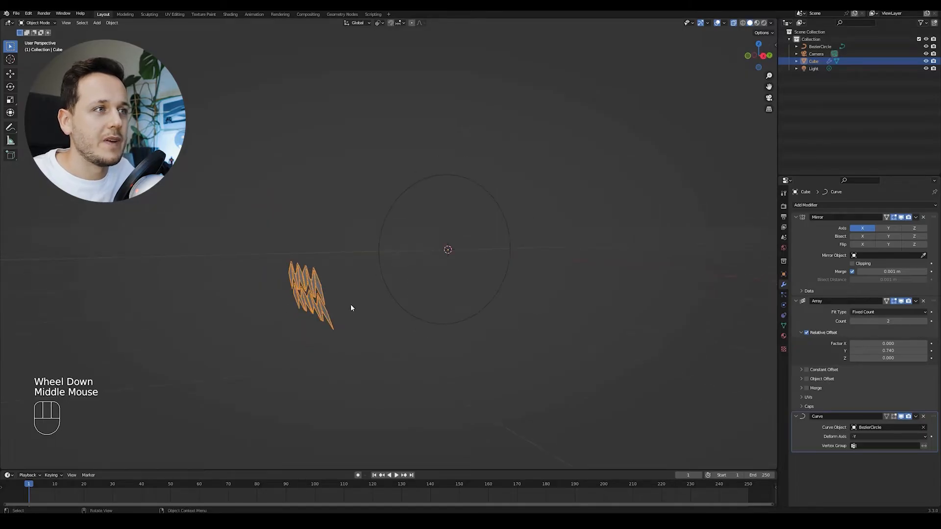
# Move the tread object down along Z until its curved rows lie on the Bezier circle, fine-tuning it in the right side view.
pyautogui.press('g')
pyautogui.press('z')
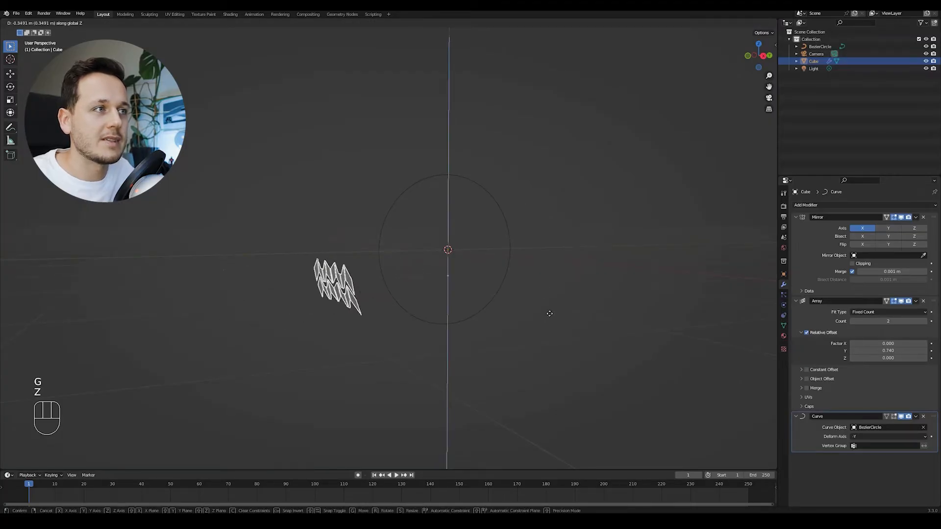
pyautogui.click(557, 367)
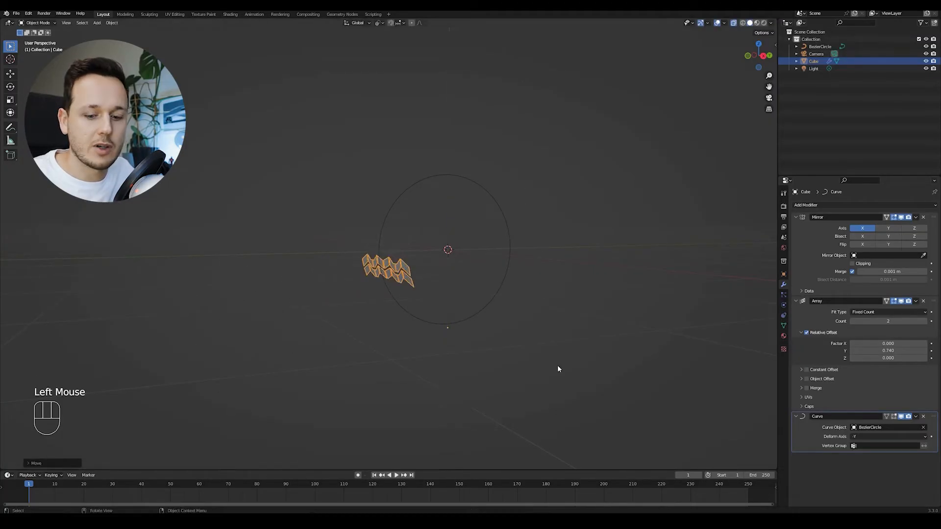
pyautogui.press('KP_6')
pyautogui.press('KP_3')
pyautogui.scroll(2, 515, 258)
pyautogui.press('g')
pyautogui.press('z')
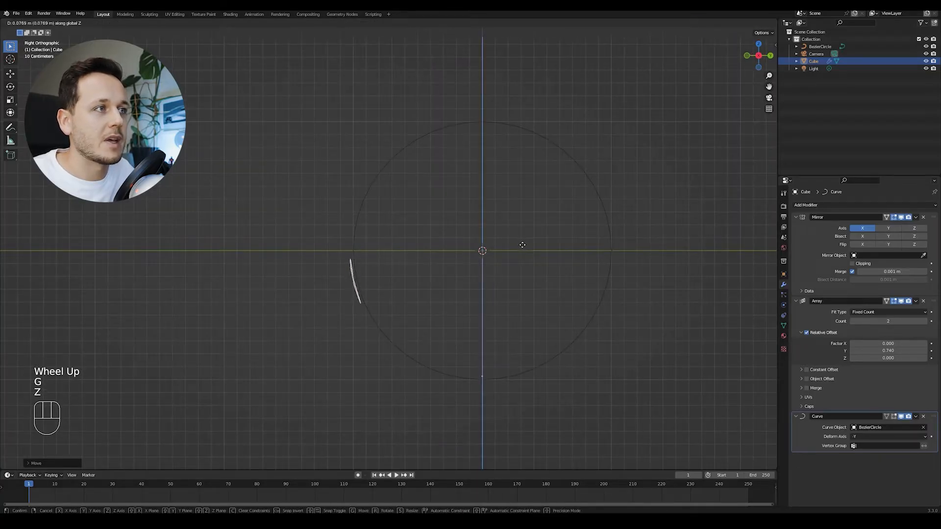
pyautogui.click(522, 245)
# Set the array count to 43, turn off X-ray display and deselect the tread.
pyautogui.moveTo(889, 319); pyautogui.dragTo(914, 318)
pyautogui.hotkey('alt', 'z')
pyautogui.scroll(-2, 506, 208)
pyautogui.moveTo(506, 208); pyautogui.dragTo(490, 223, button='middle')
pyautogui.hotkey('alt', 'a')
pyautogui.scroll(2, 501, 196)
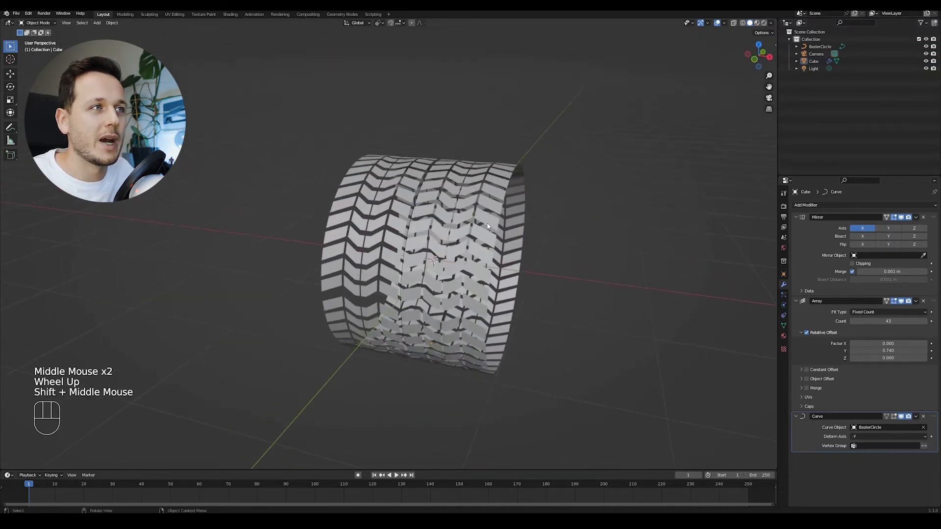
pyautogui.scroll(2, 497, 221)
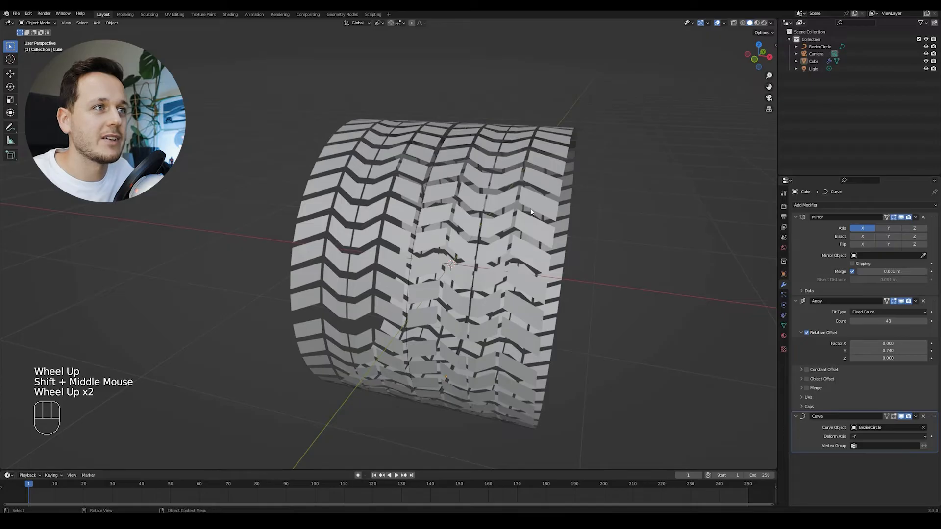
# Slide the outer edge vertices of the outermost tread block inward in Edit Mode to make the block narrower.
pyautogui.press('Tab')
pyautogui.keyDown('shift'); pyautogui.moveTo(530, 211); pyautogui.dragTo(530, 266, button='middle'); pyautogui.keyUp('shift')
pyautogui.scroll(1, 573, 256)
pyautogui.moveTo(576, 244); pyautogui.dragTo(553, 268)
pyautogui.moveTo(553, 269); pyautogui.dragTo(512, 271, button='middle')
pyautogui.press('g')
pyautogui.press('g')
pyautogui.click(559, 267)
pyautogui.press('Tab')
pyautogui.press('Tab')
pyautogui.scroll(1, 565, 243)
pyautogui.scroll(2, 557, 239)
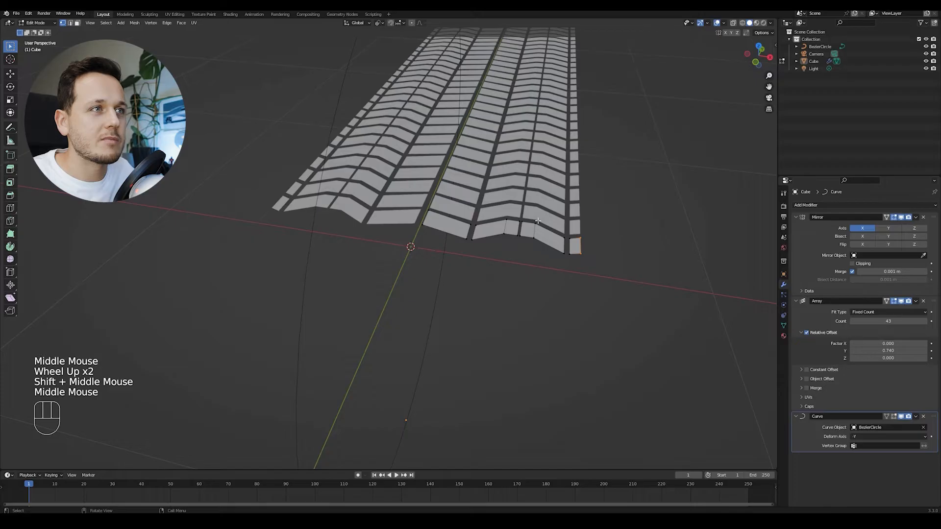
# In top view, move the outermost block and the arch's outer half inward in two passes to narrow the arched blocks.
pyautogui.doubleClick(569, 238)
pyautogui.moveTo(568, 239); pyautogui.dragTo(504, 313, button='middle')
pyautogui.press('KP_7')
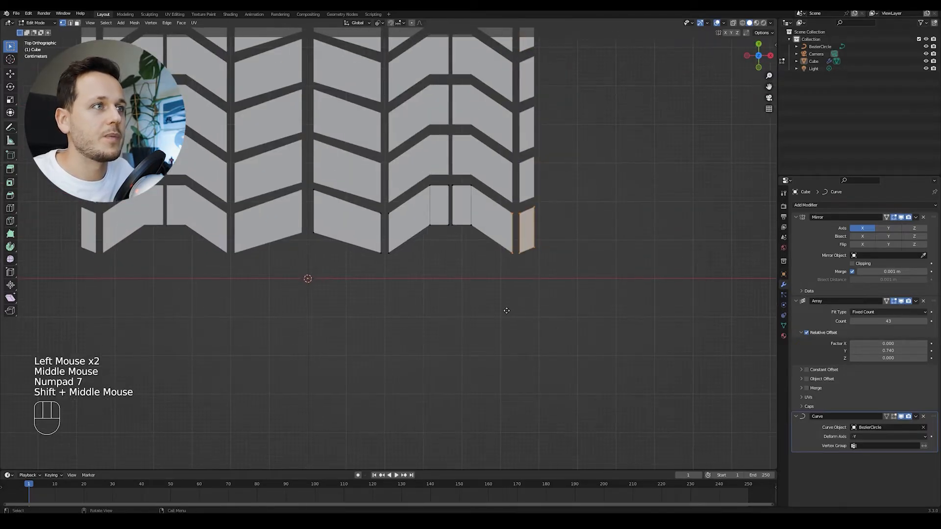
pyautogui.press('g')
pyautogui.click(479, 293)
pyautogui.moveTo(542, 182); pyautogui.dragTo(420, 258)
pyautogui.press('g')
pyautogui.click(406, 267)
# Move all geometry outside the centre block inward to narrow that block, slide its upper inner vertex down, and leave Edit Mode.
pyautogui.moveTo(535, 157); pyautogui.dragTo(352, 294)
pyautogui.press('g')
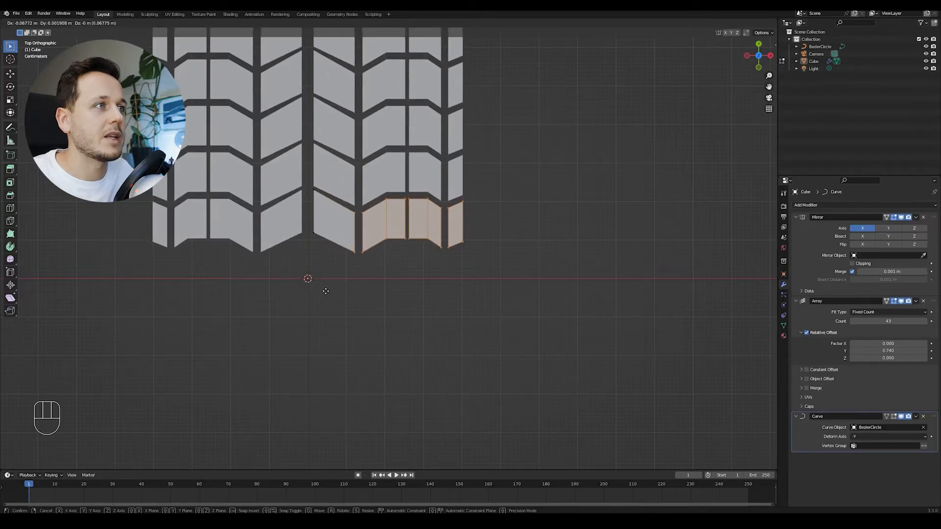
pyautogui.click(325, 291)
pyautogui.click(312, 192)
pyautogui.press('g')
pyautogui.press('g')
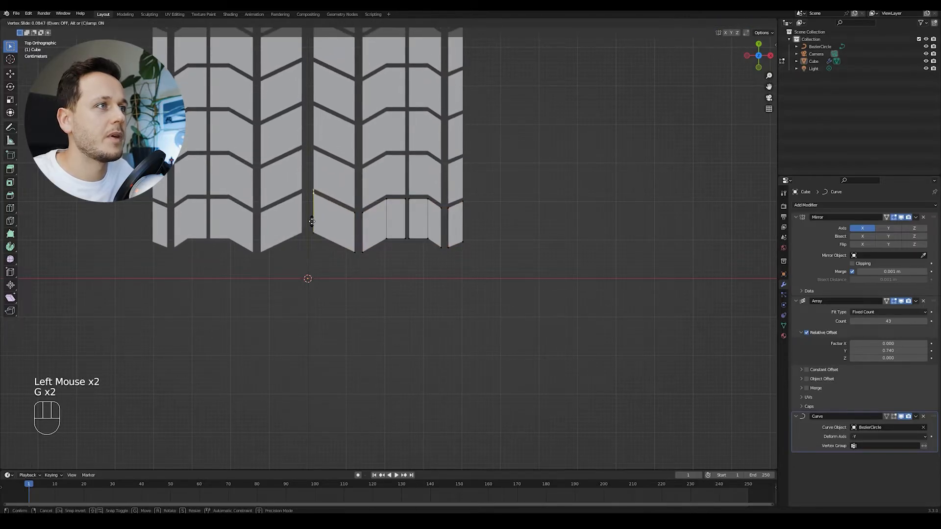
pyautogui.click(310, 220)
pyautogui.press('Tab')
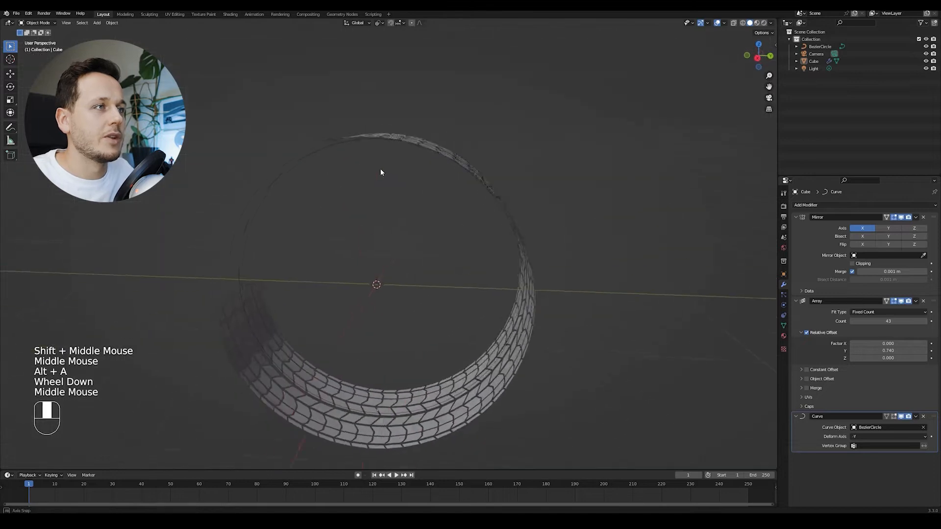
# Set the array count to 55 so the tread rows wrap around the full circle.
pyautogui.moveTo(381, 172)
pyautogui.mouseDown(button='middle')
pyautogui.moveTo(361, 191)
pyautogui.moveTo(387, 187)
pyautogui.mouseUp(button='middle')
pyautogui.moveTo(561, 237); pyautogui.dragTo(425, 179, button='middle')
pyautogui.keyDown('shift'); pyautogui.moveTo(878, 321); pyautogui.dragTo(894, 323); pyautogui.keyUp('shift')
pyautogui.moveTo(407, 275)
pyautogui.mouseDown(button='middle')
pyautogui.moveTo(420, 278)
pyautogui.moveTo(431, 245)
pyautogui.moveTo(406, 269)
pyautogui.mouseUp(button='middle')
pyautogui.scroll(2, 419, 258)
pyautogui.scroll(-1, 407, 268)
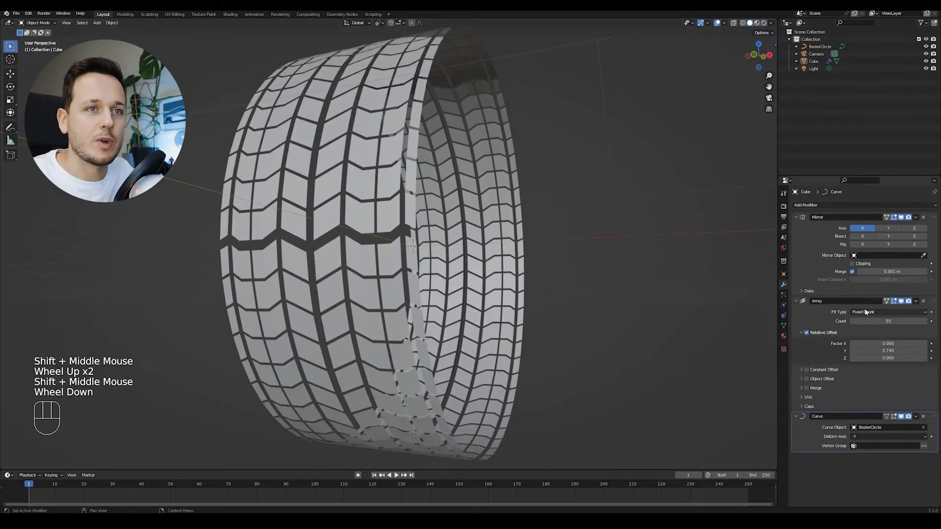
pyautogui.click(925, 321)
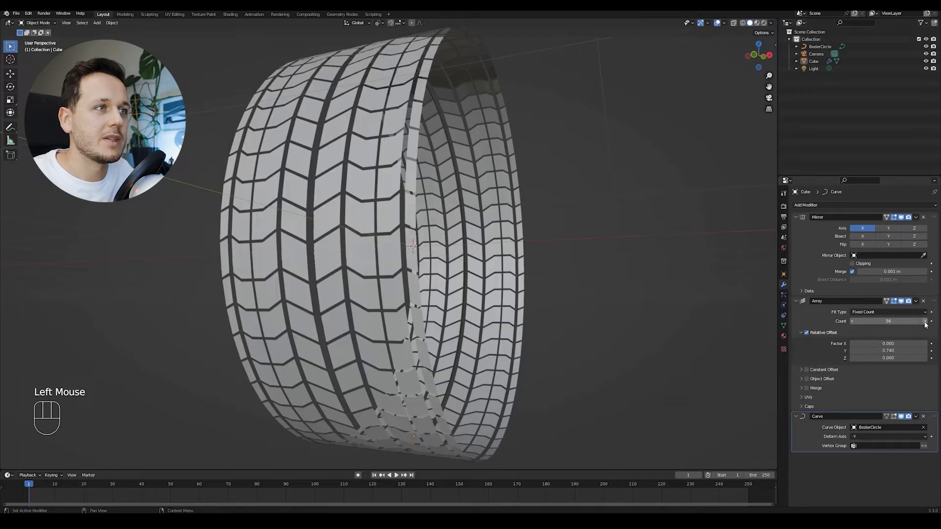
pyautogui.click(852, 322)
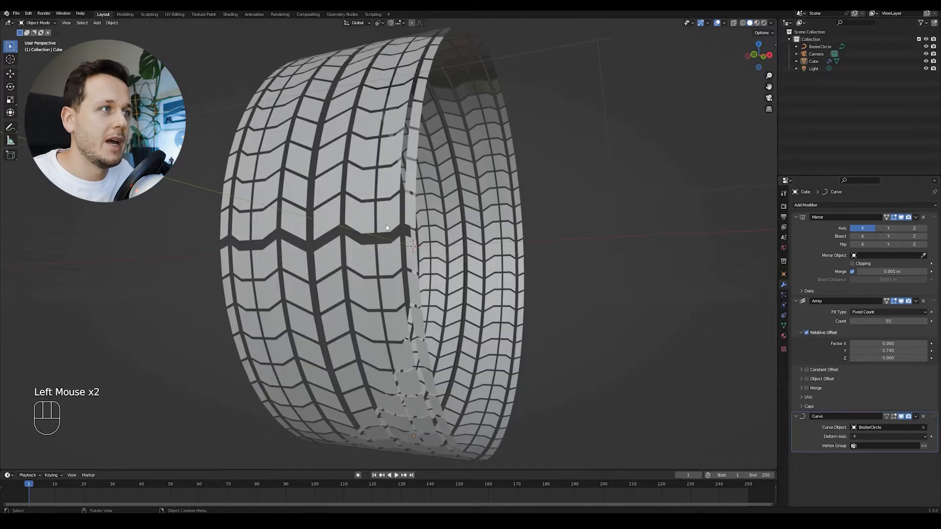
# Scale the tread object up by about 1.004 to close the remaining gap in the ring, and deselect it.
pyautogui.moveTo(387, 227); pyautogui.dragTo(355, 177, button='middle')
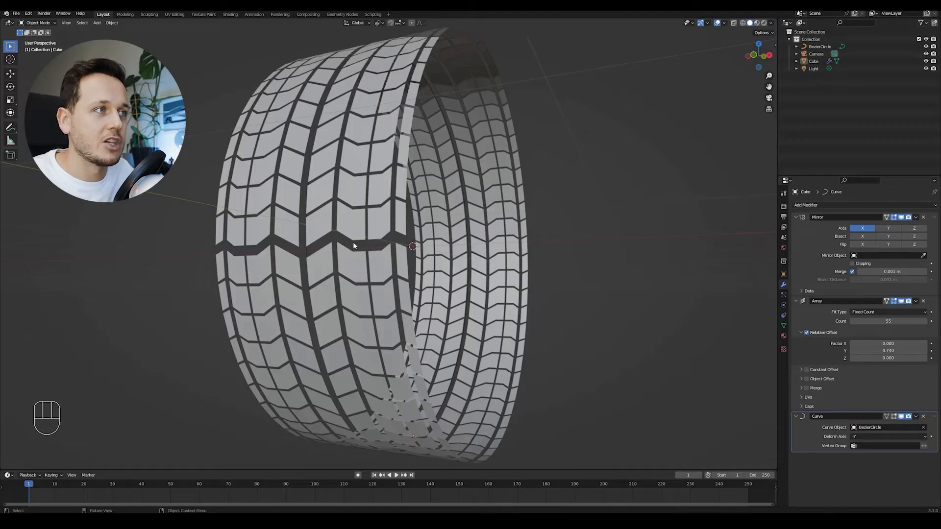
pyautogui.scroll(2, 358, 261)
pyautogui.keyDown('shift'); pyautogui.moveTo(358, 261); pyautogui.dragTo(369, 241, button='middle'); pyautogui.keyUp('shift')
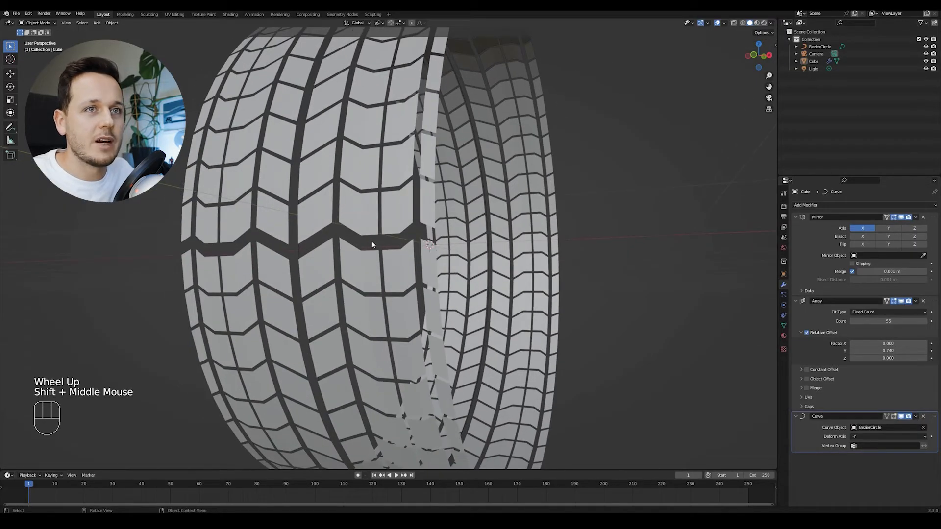
pyautogui.click(410, 178)
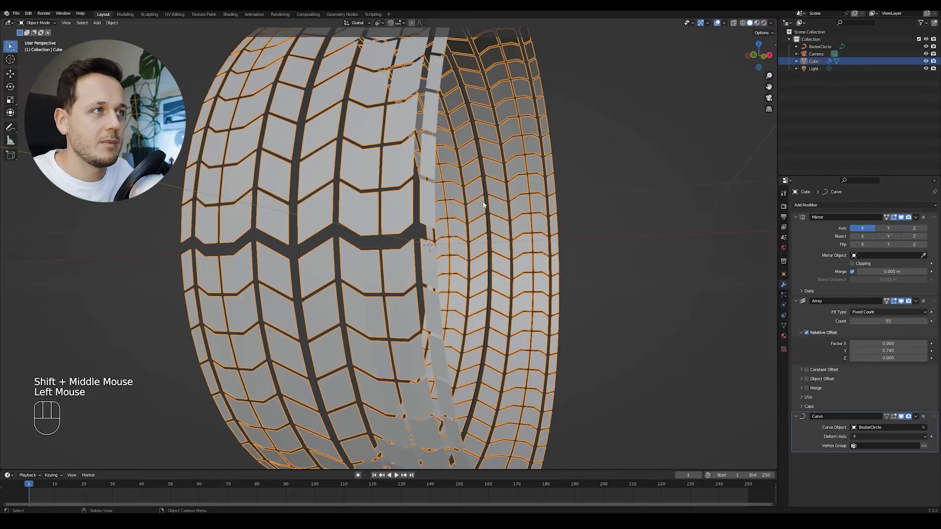
pyautogui.press('s')
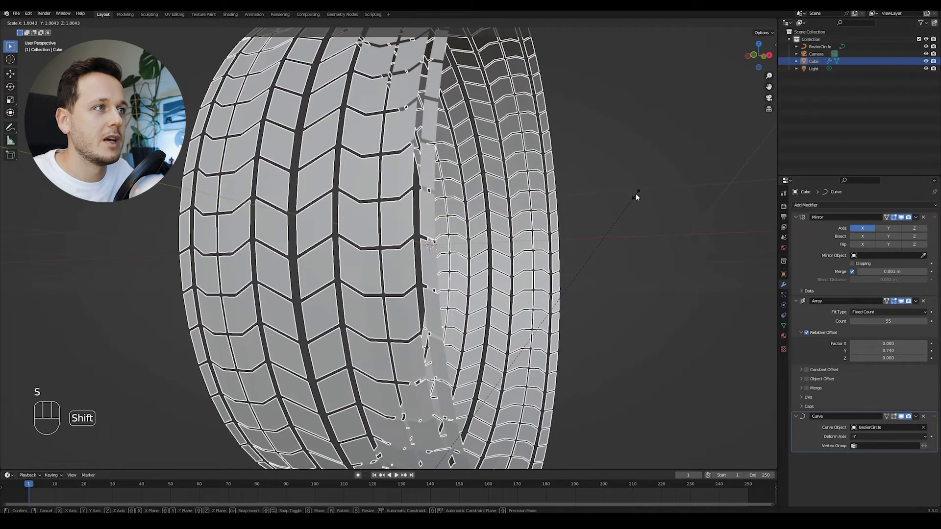
pyautogui.keyDown('shift'); pyautogui.click(636, 193); pyautogui.keyUp('shift')
pyautogui.scroll(-2, 534, 236)
pyautogui.hotkey('alt', 'a')
# Select the outer edge vertices of the outermost tread block in Edit Mode and lower them slightly along Z.
pyautogui.moveTo(529, 216); pyautogui.dragTo(517, 337, button='middle')
pyautogui.scroll(1, 501, 271)
pyautogui.click(491, 305)
pyautogui.scroll(1, 490, 302)
pyautogui.press('Tab')
pyautogui.scroll(-1, 407, 329)
pyautogui.scroll(1, 407, 329)
pyautogui.scroll(-1, 520, 337)
pyautogui.scroll(2, 519, 336)
pyautogui.click(539, 334)
pyautogui.keyDown('shift'); pyautogui.click(541, 339); pyautogui.keyUp('shift')
pyautogui.keyDown('shift'); pyautogui.click(541, 339); pyautogui.keyUp('shift')
pyautogui.keyDown('shift'); pyautogui.moveTo(586, 330); pyautogui.dragTo(568, 312, button='middle'); pyautogui.keyUp('shift')
pyautogui.press('g')
pyautogui.press('z')
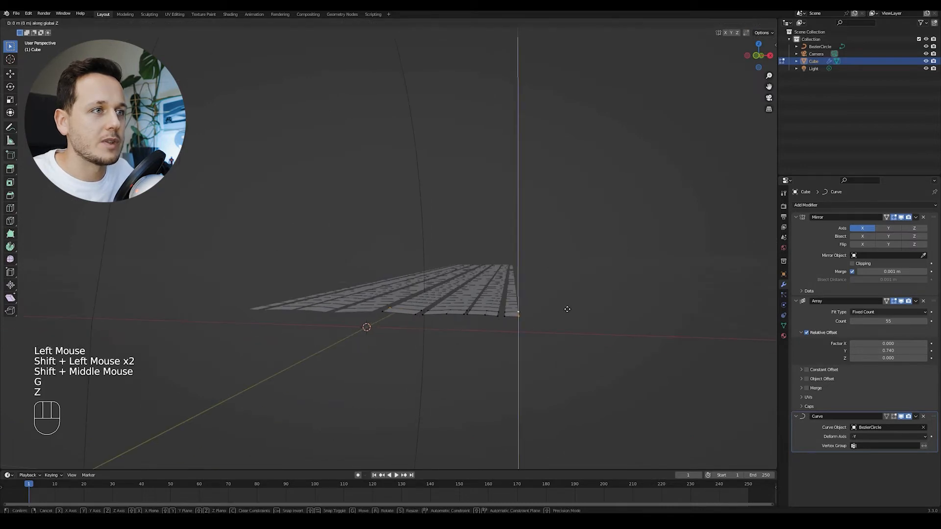
pyautogui.click(566, 313)
# Select the outermost block together with the arch's adjacent outer edge and lower them along Z.
pyautogui.moveTo(567, 313); pyautogui.dragTo(512, 318)
pyautogui.moveTo(529, 306); pyautogui.dragTo(494, 336)
pyautogui.press('g')
pyautogui.press('z')
pyautogui.click(513, 314)
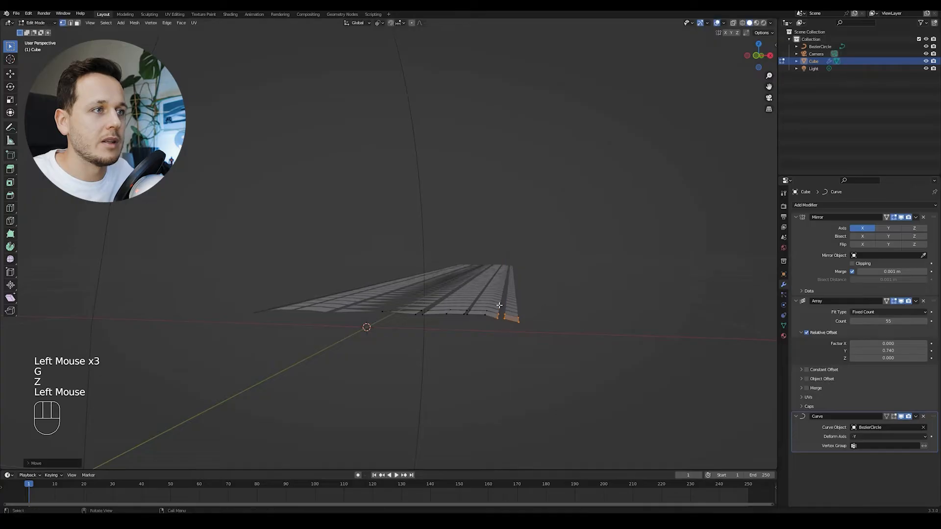
# Select the outer edge vertices of the tread block beside the outermost one and nudge them in front view.
pyautogui.scroll(1, 513, 314)
pyautogui.keyDown('shift'); pyautogui.scroll(1, 512, 314); pyautogui.keyUp('shift')
pyautogui.keyDown('shift'); pyautogui.moveTo(513, 313); pyautogui.dragTo(525, 298, button='middle'); pyautogui.keyUp('shift')
pyautogui.keyDown('shift'); pyautogui.scroll(-1, 525, 296); pyautogui.keyUp('shift')
pyautogui.click(513, 286)
pyautogui.keyDown('shift'); pyautogui.click(524, 297); pyautogui.keyUp('shift')
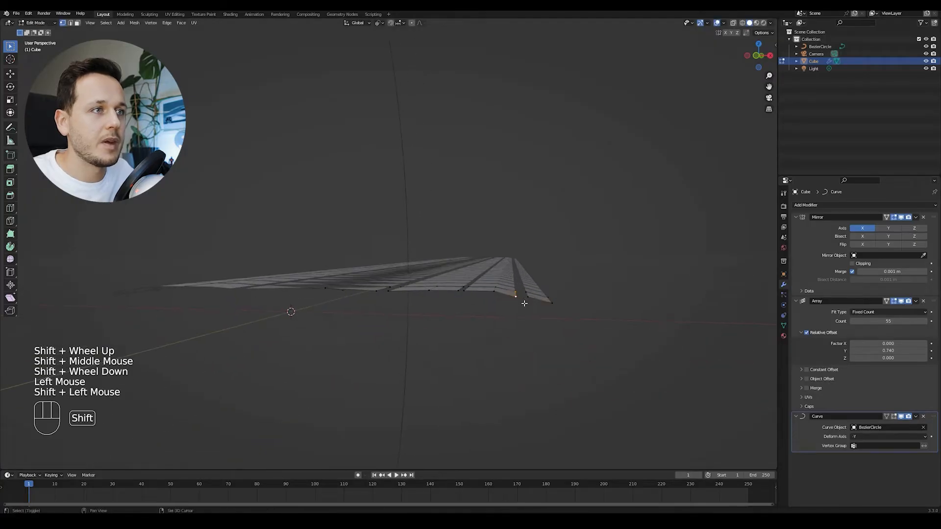
pyautogui.press('KP_1')
pyautogui.scroll(2, 539, 286)
pyautogui.keyDown('shift'); pyautogui.moveTo(647, 273); pyautogui.dragTo(576, 254, button='middle'); pyautogui.keyUp('shift')
pyautogui.press('g')
pyautogui.click(597, 260)
# Select the outermost block's outer edge vertices and lower them along Z with X-ray enabled.
pyautogui.moveTo(598, 260); pyautogui.dragTo(544, 300)
pyautogui.press('g')
pyautogui.press('z')
pyautogui.rightClick(551, 294)
pyautogui.hotkey('alt', 'z')
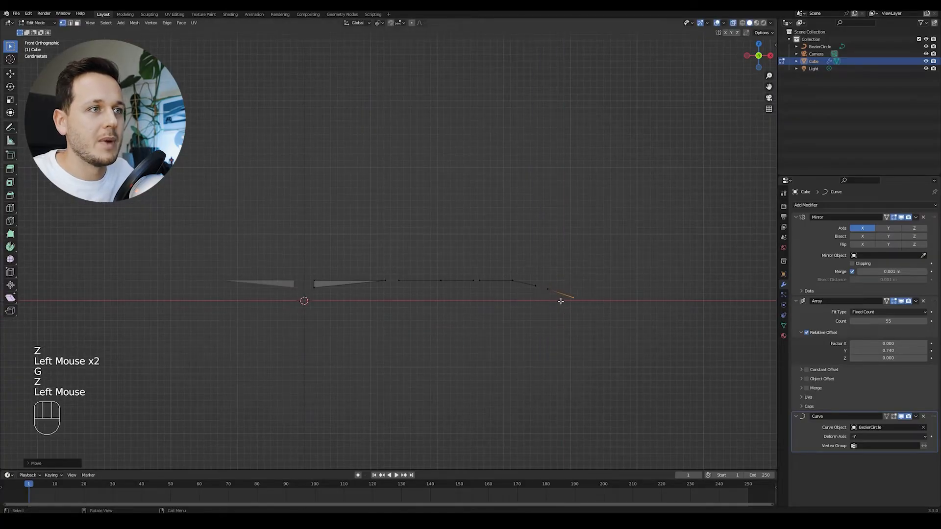
# Select the facing edge vertices on both sides of the shoulder gap and fine-tune them along X and Z to smooth the curve.
pyautogui.moveTo(561, 276); pyautogui.dragTo(520, 295)
pyautogui.press('g')
pyautogui.press('z')
pyautogui.click(521, 295)
pyautogui.press('g')
pyautogui.press('z')
pyautogui.rightClick(526, 294)
pyautogui.press('g')
pyautogui.press('x')
pyautogui.click(530, 295)
pyautogui.press('g')
pyautogui.press('z')
pyautogui.click(549, 289)
pyautogui.scroll(-1, 555, 283)
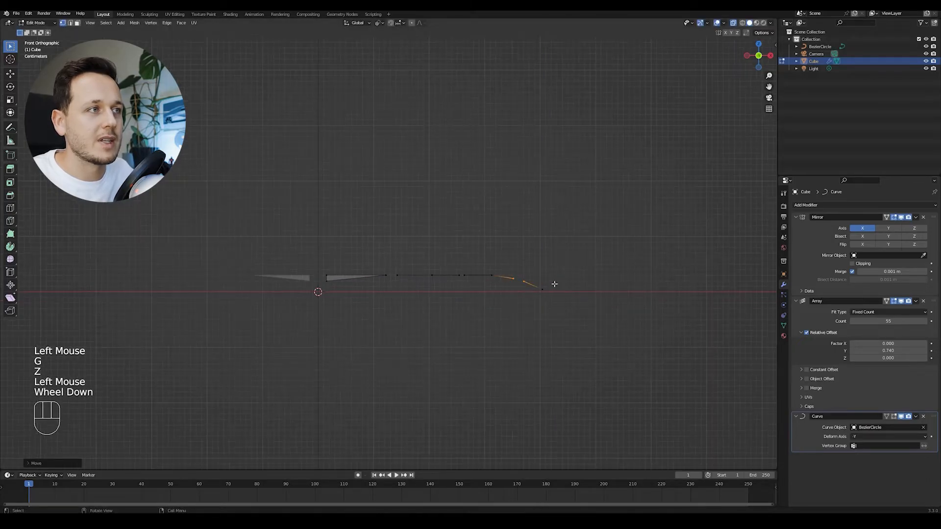
# Adjust the lower inner vertex of the central tread block along Z, then return to Object Mode with X-ray off and nothing selected.
pyautogui.scroll(1, 555, 283)
pyautogui.keyDown('shift'); pyautogui.moveTo(303, 298); pyautogui.dragTo(391, 277, button='middle'); pyautogui.keyUp('shift')
pyautogui.click(391, 277)
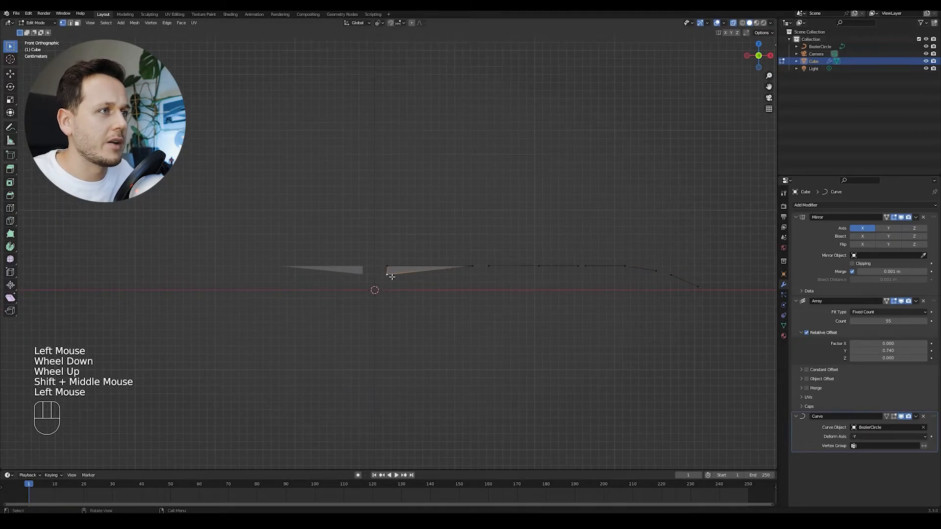
pyautogui.press('g')
pyautogui.press('z')
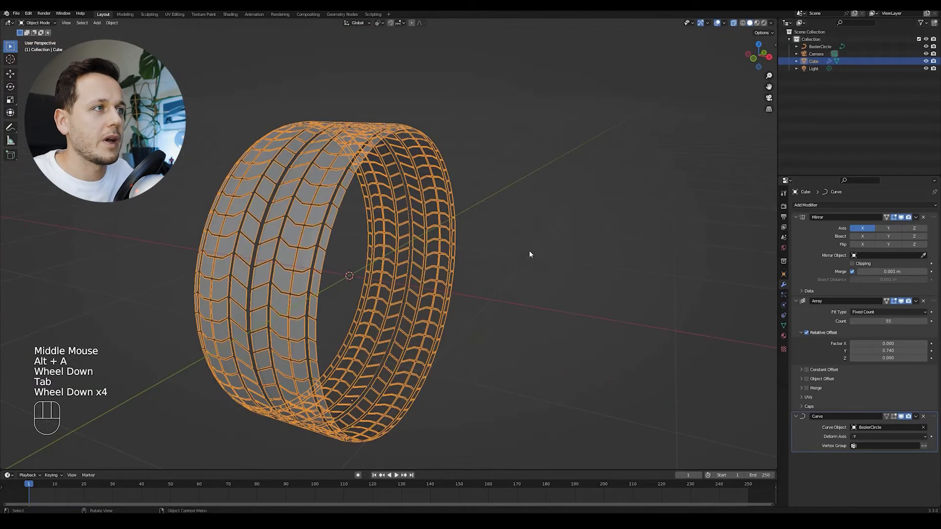
pyautogui.hotkey('alt', 'a')
pyautogui.moveTo(528, 250); pyautogui.dragTo(491, 240, button='middle')
pyautogui.hotkey('alt', 'z')
pyautogui.moveTo(490, 240); pyautogui.dragTo(421, 254, button='middle')
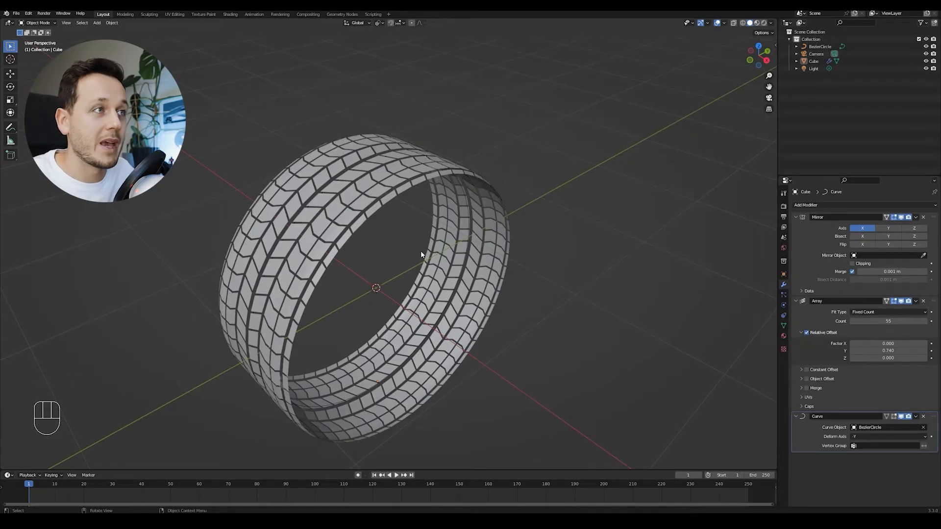
# Select the tread ring and darken its material's base color to near black.
pyautogui.click(372, 196)
pyautogui.scroll(1, 373, 196)
pyautogui.keyDown('shift'); pyautogui.moveTo(372, 196); pyautogui.dragTo(427, 229, button='middle'); pyautogui.keyUp('shift')
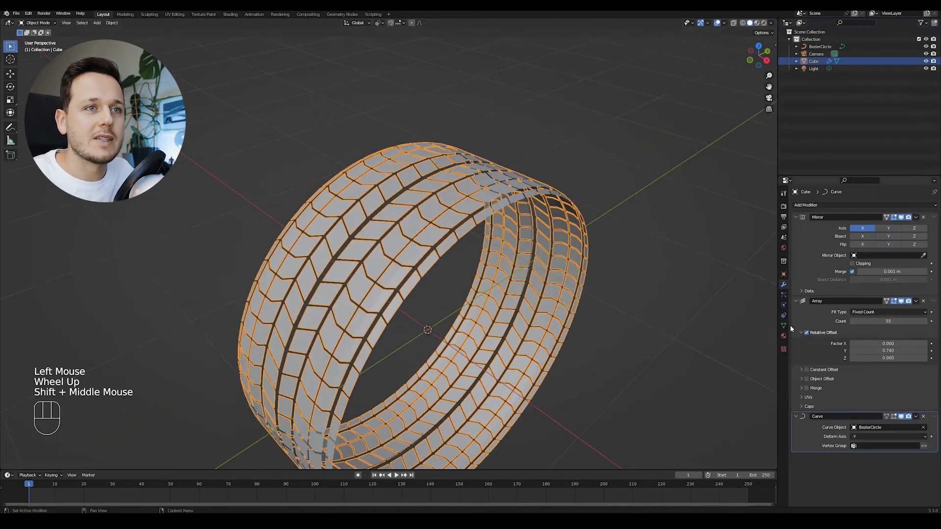
pyautogui.click(784, 337)
pyautogui.click(879, 314)
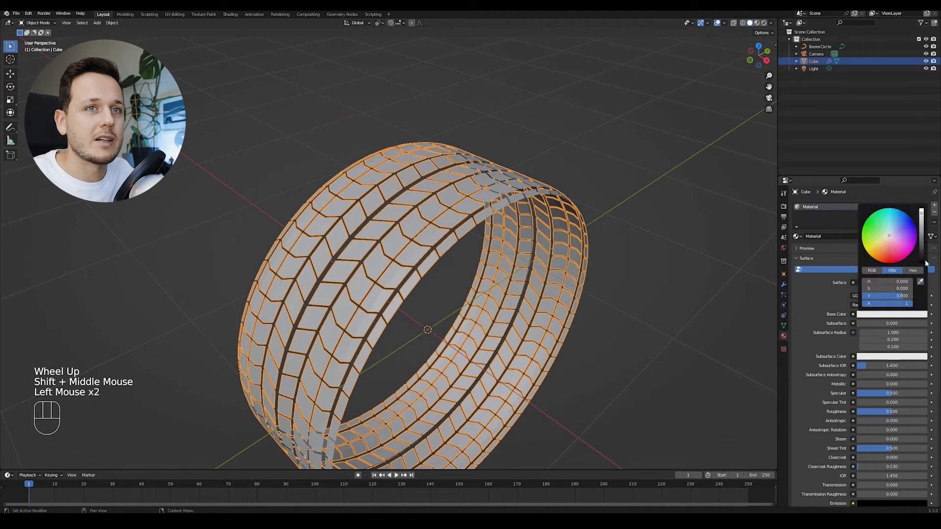
pyautogui.moveTo(924, 221); pyautogui.dragTo(924, 260)
# Switch the viewport to Material Preview shading and deselect the tread ring.
pyautogui.press('z')
pyautogui.scroll(-2, 548, 223)
pyautogui.scroll(-1, 460, 243)
pyautogui.hotkey('alt', 'a')
pyautogui.moveTo(547, 222); pyautogui.dragTo(469, 188, button='middle')
pyautogui.scroll(2, 439, 242)
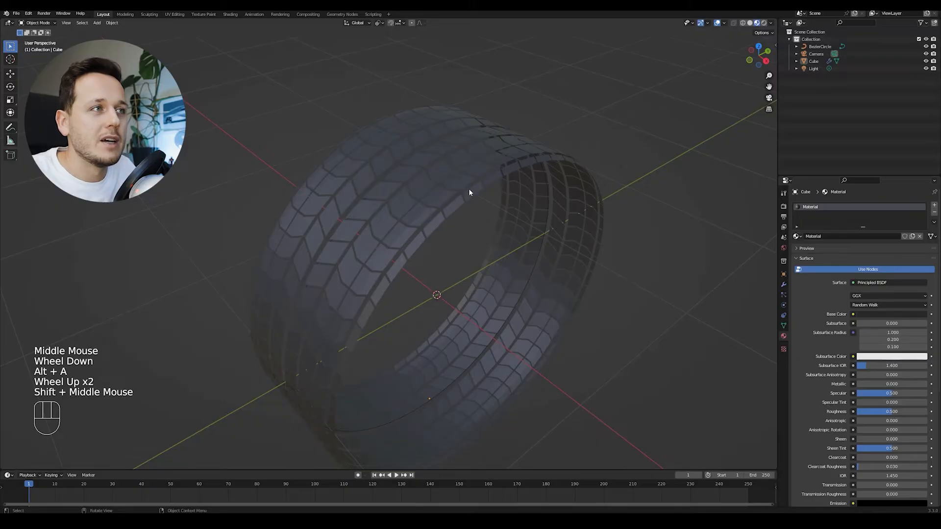
pyautogui.scroll(1, 467, 192)
pyautogui.scroll(-1, 485, 208)
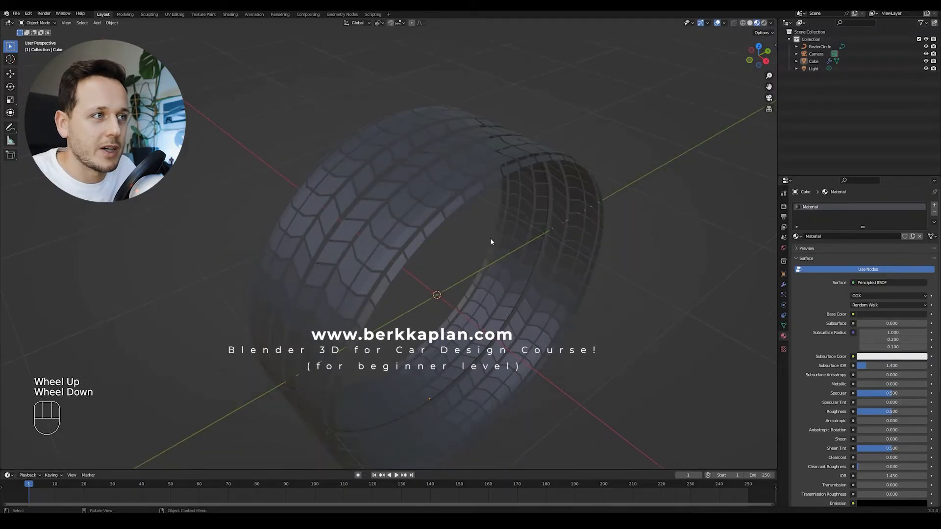
# Add a mesh circle at the wheel's center in right view and edit its vertex count.
pyautogui.press('KP_3')
pyautogui.scroll(1, 450, 233)
pyautogui.keyDown('shift'); pyautogui.moveTo(437, 229); pyautogui.dragTo(486, 226, button='middle'); pyautogui.keyUp('shift')
pyautogui.keyDown('shift'); pyautogui.scroll(-1, 487, 225); pyautogui.keyUp('shift')
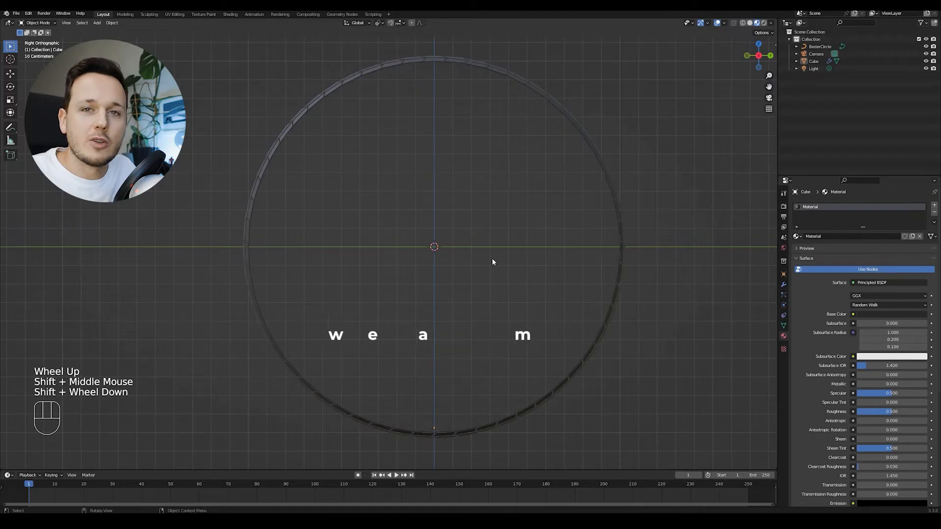
pyautogui.scroll(1, 444, 251)
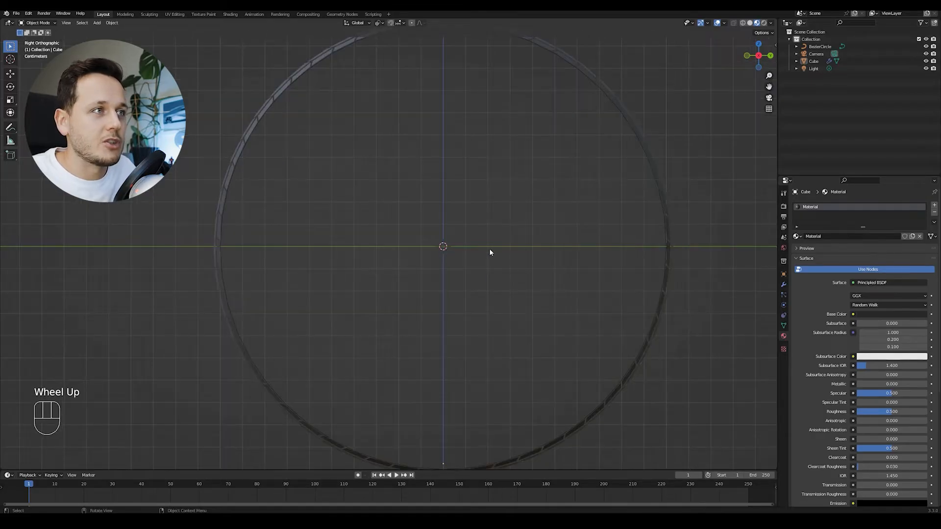
pyautogui.scroll(-2, 451, 239)
pyautogui.hotkey('shift', 'a')
pyautogui.moveTo(452, 237)
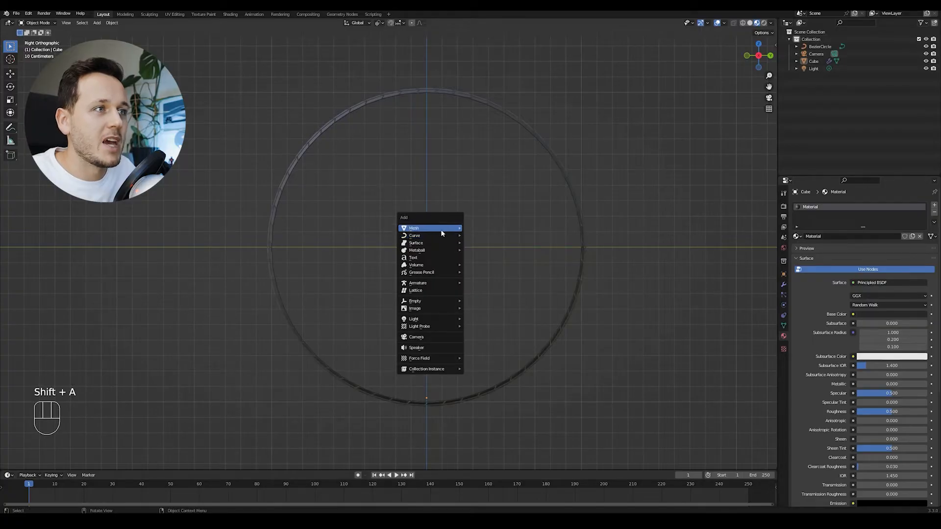
pyautogui.click(492, 243)
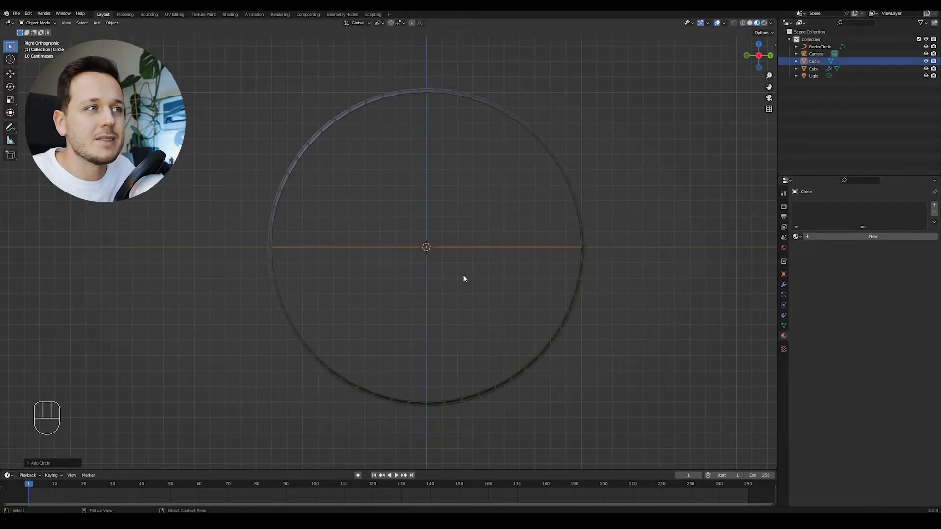
pyautogui.click(31, 464)
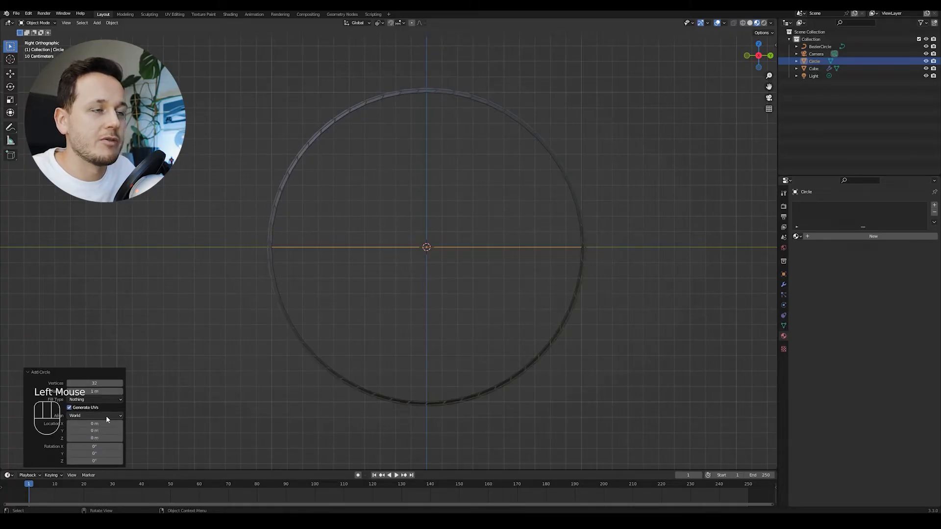
pyautogui.click(98, 385)
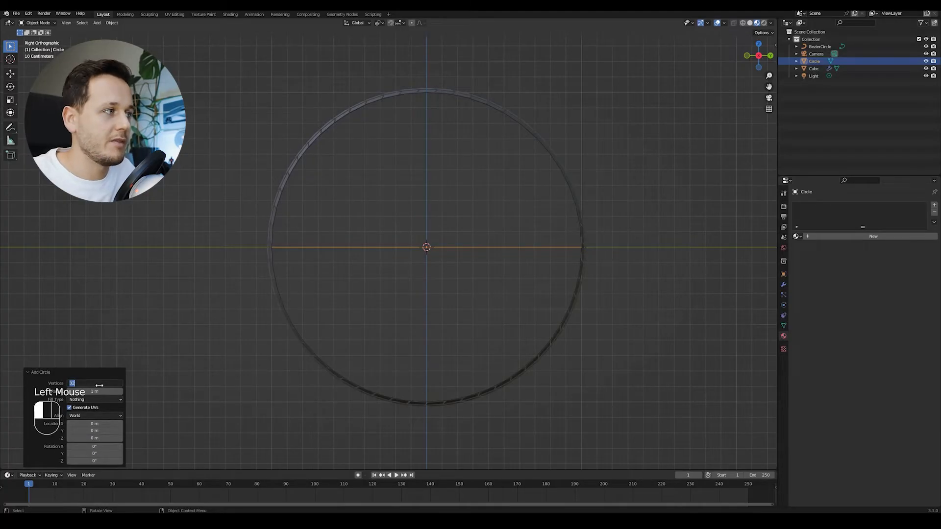
pyautogui.press('Return')
# Rotate the new circle 90° around Y so that it lies in the plane of the wheel.
pyautogui.moveTo(427, 255); pyautogui.dragTo(515, 272, button='middle')
pyautogui.press('Tab')
pyautogui.scroll(-1, 536, 283)
pyautogui.press('Tab')
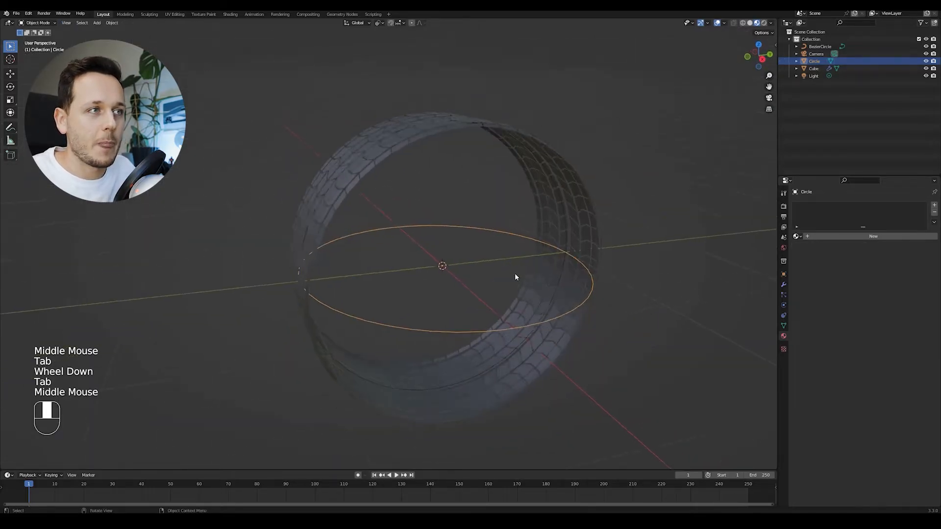
pyautogui.press('Tab')
pyautogui.press('Tab')
pyautogui.press('r')
pyautogui.press('y')
pyautogui.press('KP_9')
pyautogui.press('KP_0')
pyautogui.press('KP_Enter')
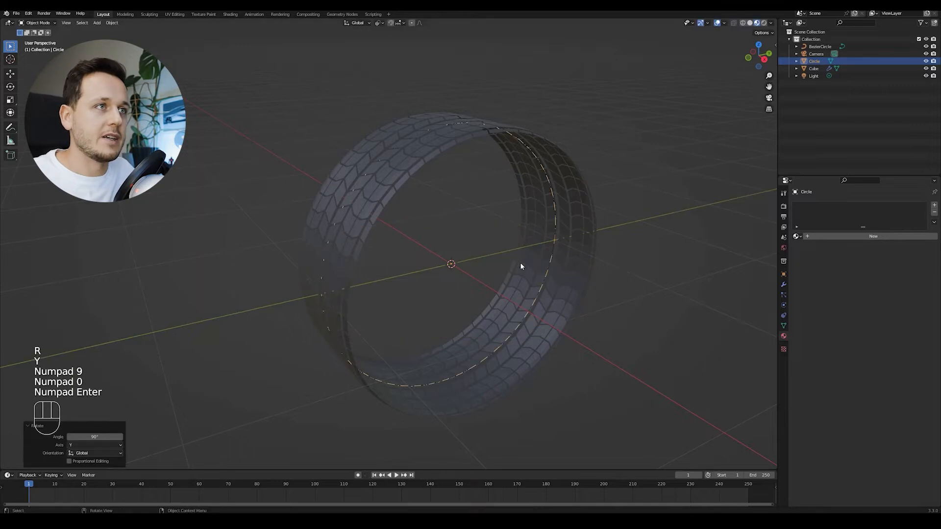
# Scale the circle down to about 0.809 in right view to outline the rim inside the tire.
pyautogui.press('KP_3')
pyautogui.press('s')
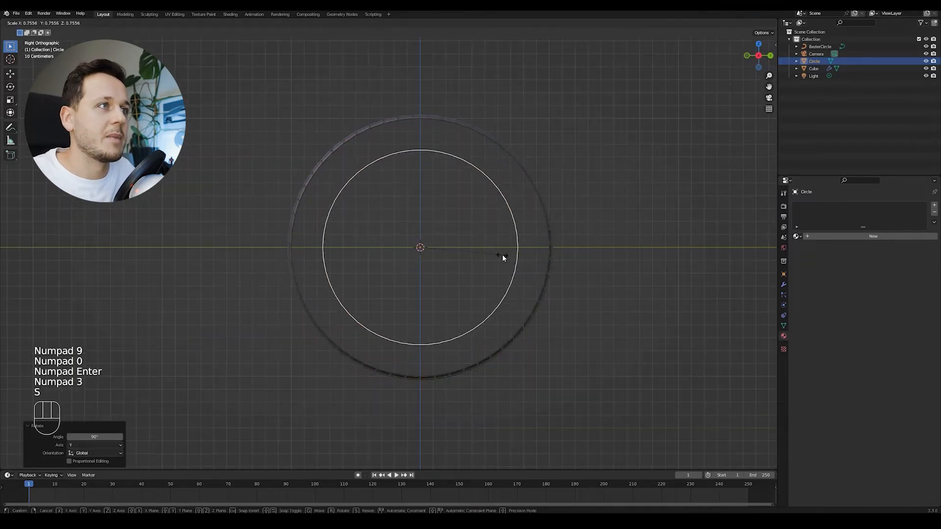
pyautogui.click(507, 236)
pyautogui.scroll(1, 507, 239)
pyautogui.keyDown('shift'); pyautogui.moveTo(507, 239); pyautogui.dragTo(517, 238, button='middle'); pyautogui.keyUp('shift')
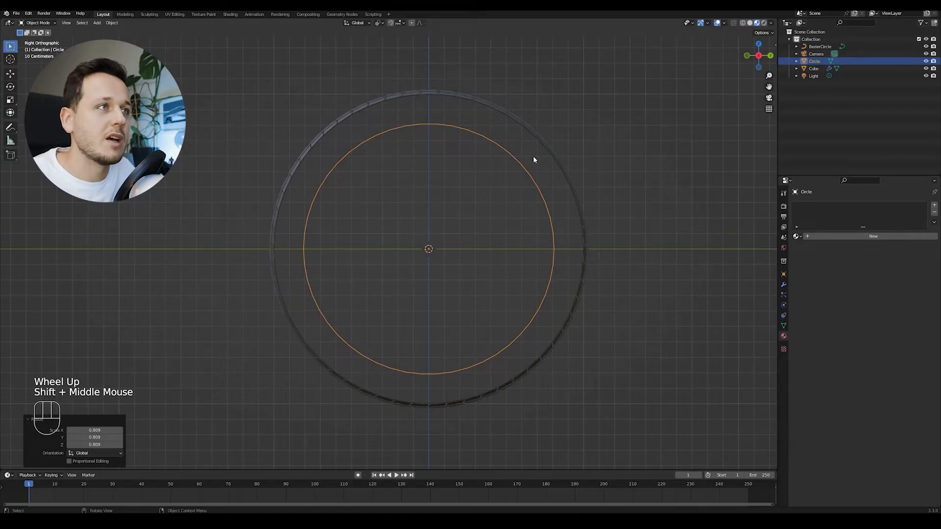
pyautogui.scroll(1, 493, 189)
pyautogui.keyDown('shift'); pyautogui.moveTo(494, 190); pyautogui.dragTo(488, 198, button='middle'); pyautogui.keyUp('shift')
pyautogui.moveTo(487, 198); pyautogui.dragTo(552, 218, button='middle')
pyautogui.scroll(-1, 552, 219)
pyautogui.press('KP_3')
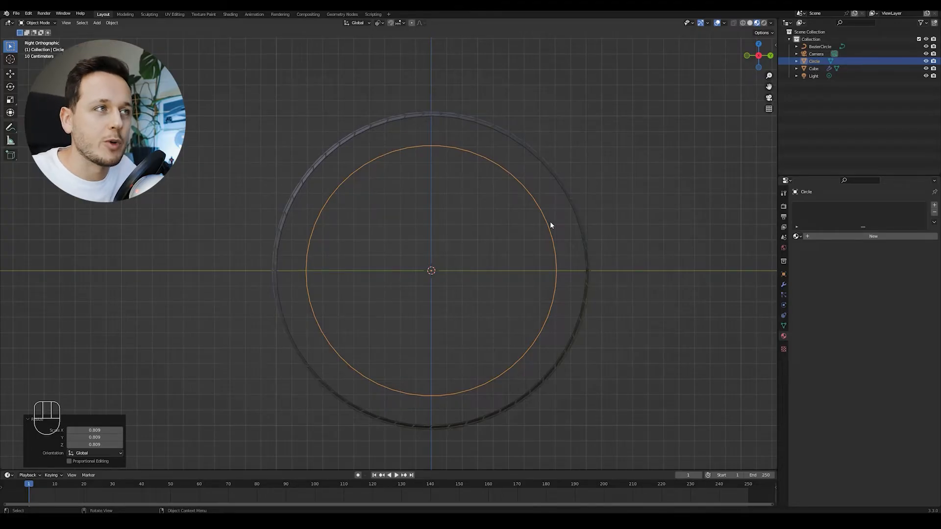
# Deselect the circle's vertices in Edit Mode and add a 2 m plane at the wheel's center.
pyautogui.scroll(1, 463, 195)
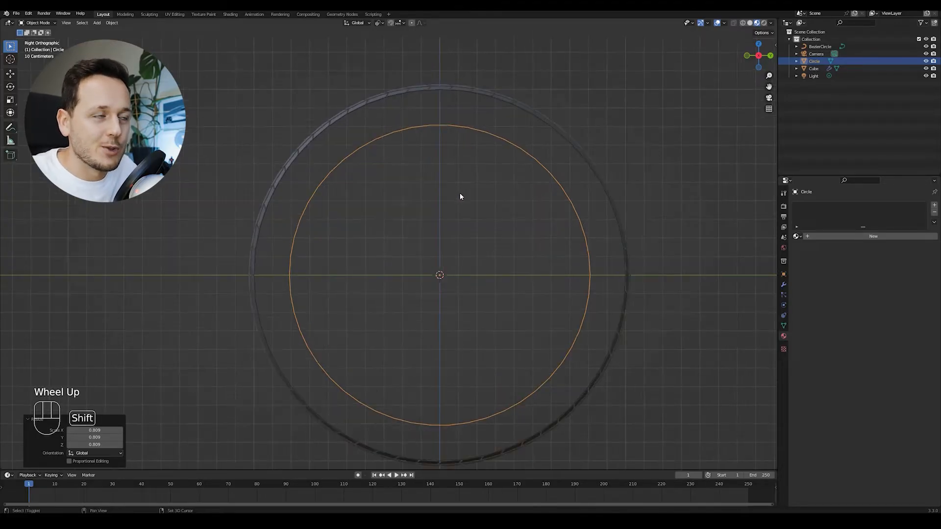
pyautogui.keyDown('shift'); pyautogui.moveTo(462, 196); pyautogui.dragTo(456, 172, button='middle'); pyautogui.keyUp('shift')
pyautogui.press('Tab')
pyautogui.scroll(-1, 456, 173)
pyautogui.scroll(1, 455, 174)
pyautogui.hotkey('alt', 'a')
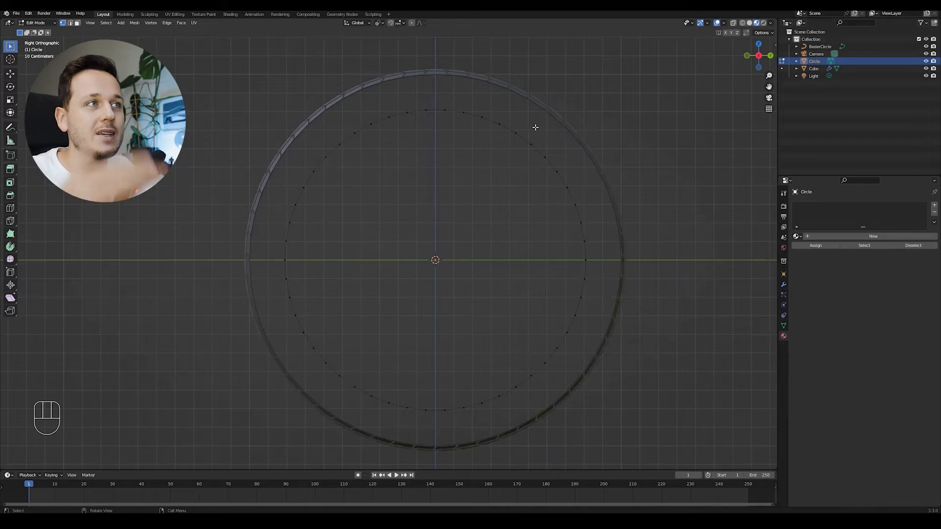
pyautogui.scroll(-1, 475, 211)
pyautogui.scroll(1, 481, 205)
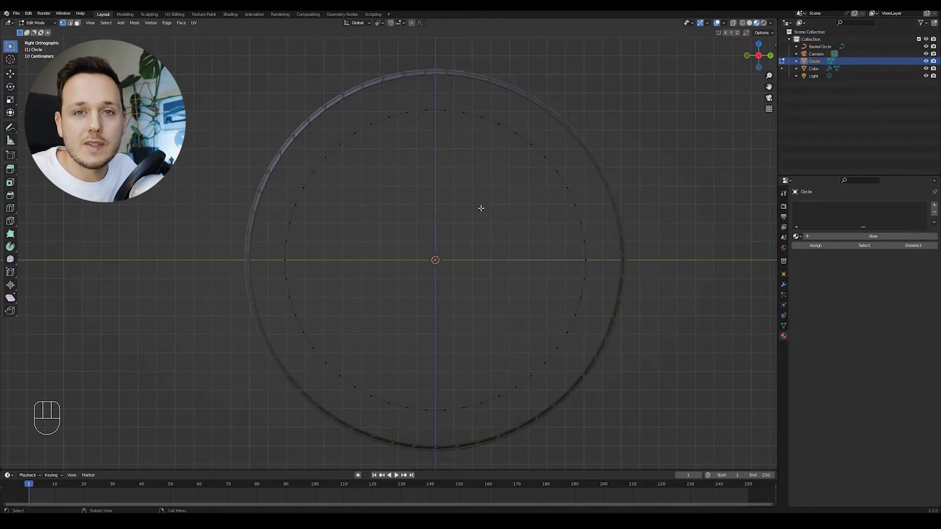
pyautogui.hotkey('shift', 'a')
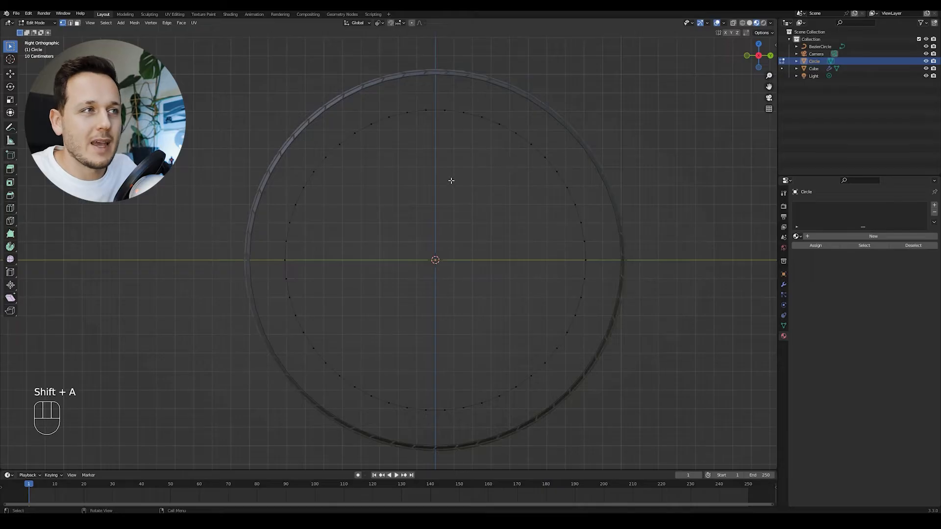
pyautogui.hotkey('shift', 'a')
pyautogui.click(456, 211)
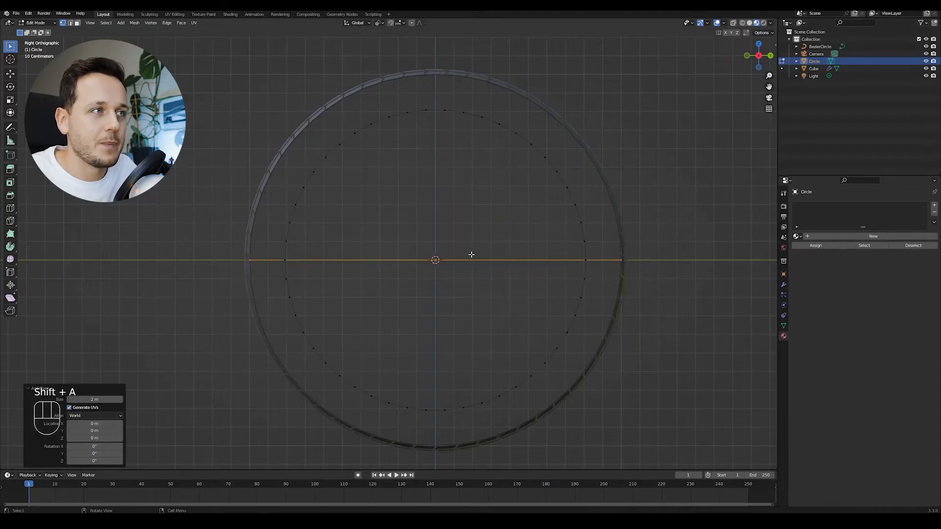
# Rotate the plane 90° around X so it stands vertically through the wheel's center.
pyautogui.press('r')
pyautogui.press('x')
pyautogui.press('KP_9')
pyautogui.press('KP_0')
pyautogui.press('KP_Enter')
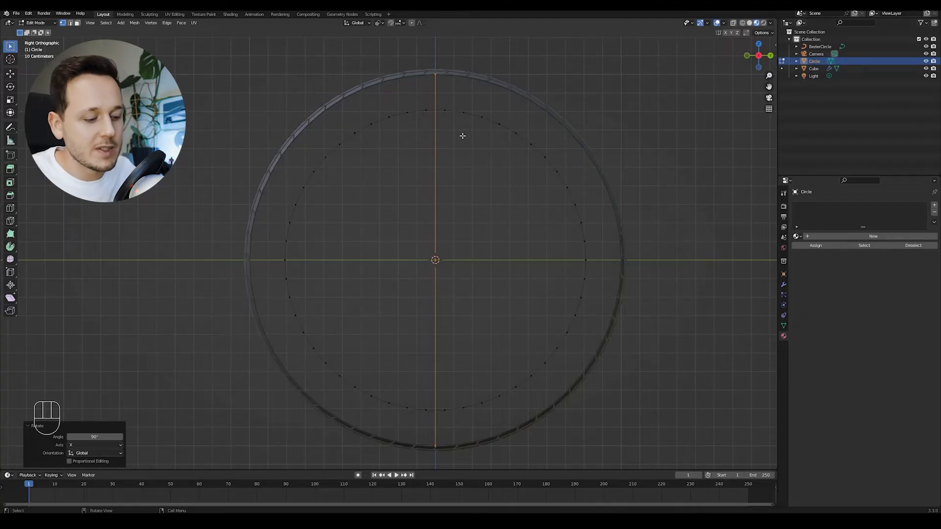
# Duplicate the vertical plane in place and rotate the copy -36° around X to mark the next spoke division.
pyautogui.hotkey('shift', 'd')
pyautogui.rightClick(483, 165)
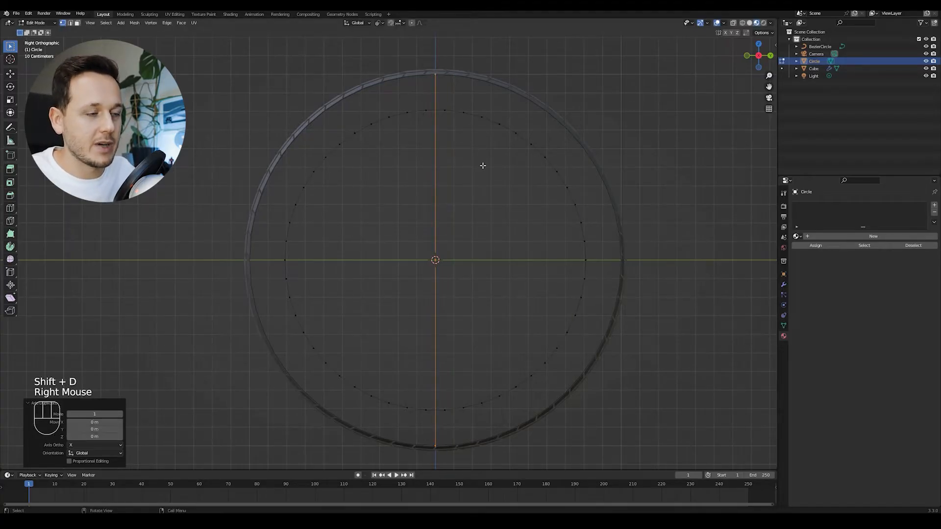
pyautogui.press('r')
pyautogui.press('x')
pyautogui.press('KP_3')
pyautogui.press('KP_6')
pyautogui.press('KP_Subtract')
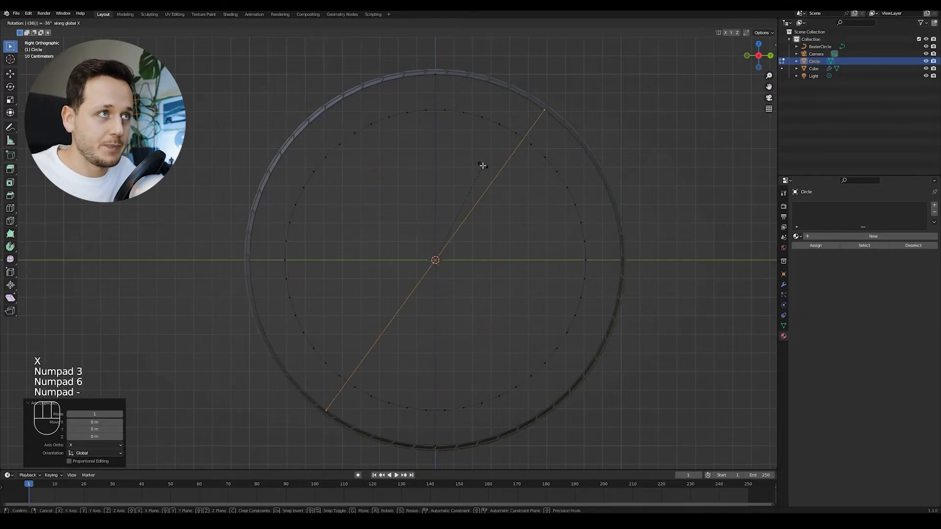
pyautogui.click(483, 166)
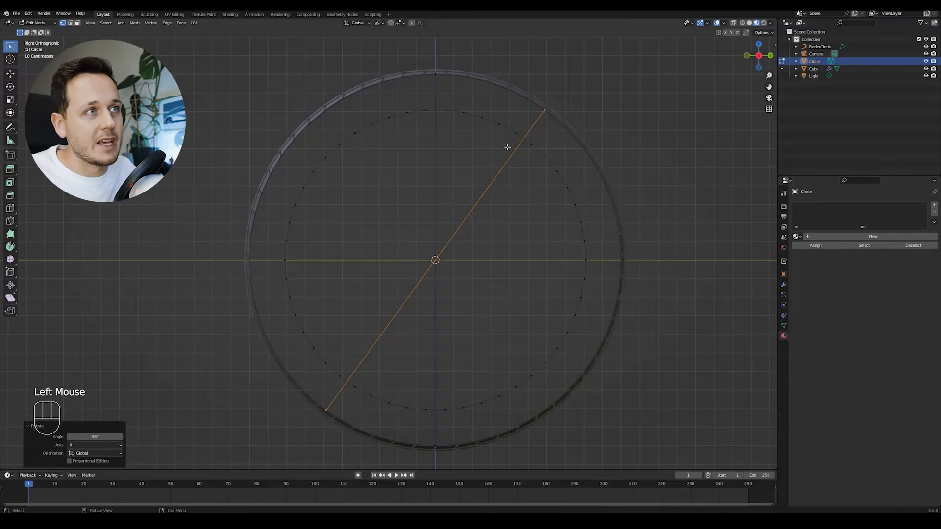
pyautogui.keyDown('shift'); pyautogui.click(432, 174); pyautogui.keyUp('shift')
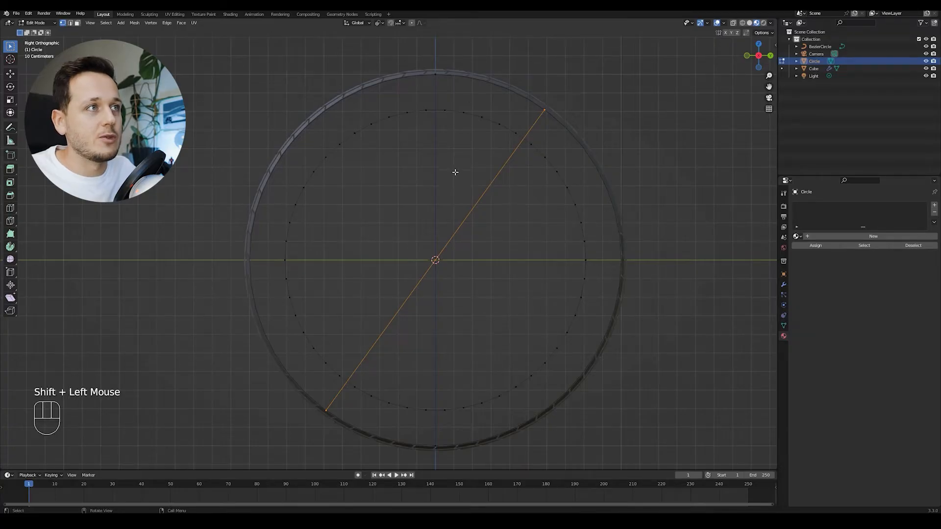
pyautogui.press('a')
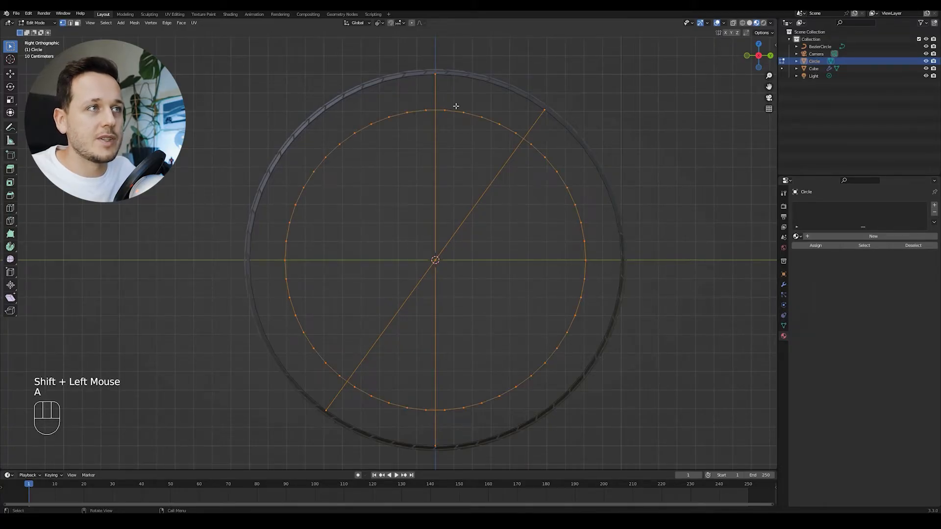
pyautogui.hotkey('ctrl', 'z')
# Select the upper ends of both guide planes with X-ray on and edge-slide them inward to just inside the rim circle.
pyautogui.hotkey('alt', 'z')
pyautogui.hotkey('alt', 'a')
pyautogui.click(548, 107)
pyautogui.keyDown('shift'); pyautogui.click(435, 75); pyautogui.keyUp('shift')
pyautogui.press('g')
pyautogui.press('g')
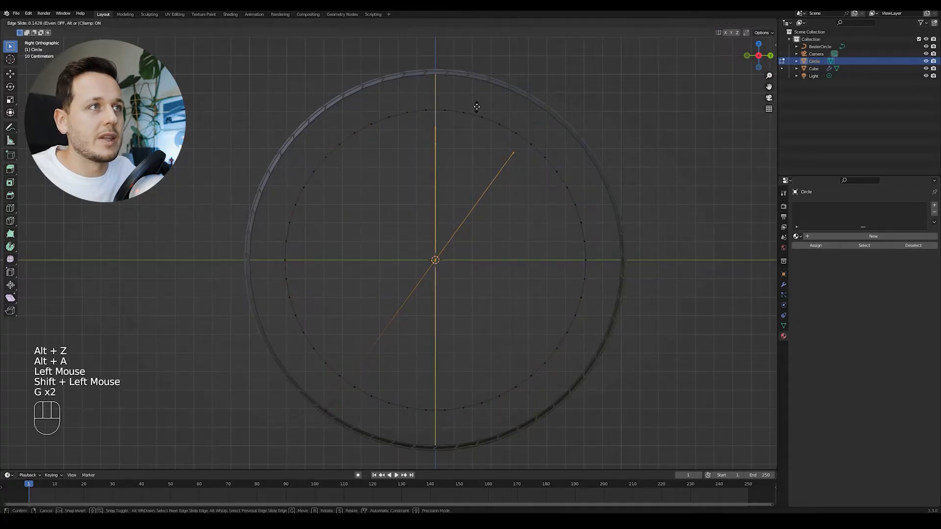
pyautogui.click(477, 107)
pyautogui.scroll(1, 511, 116)
pyautogui.keyDown('shift'); pyautogui.moveTo(510, 116); pyautogui.dragTo(521, 147, button='middle'); pyautogui.keyUp('shift')
# Select the whole vertex loop of the rim circle, leaving the guide planes unselected.
pyautogui.hotkey('alt', 'a')
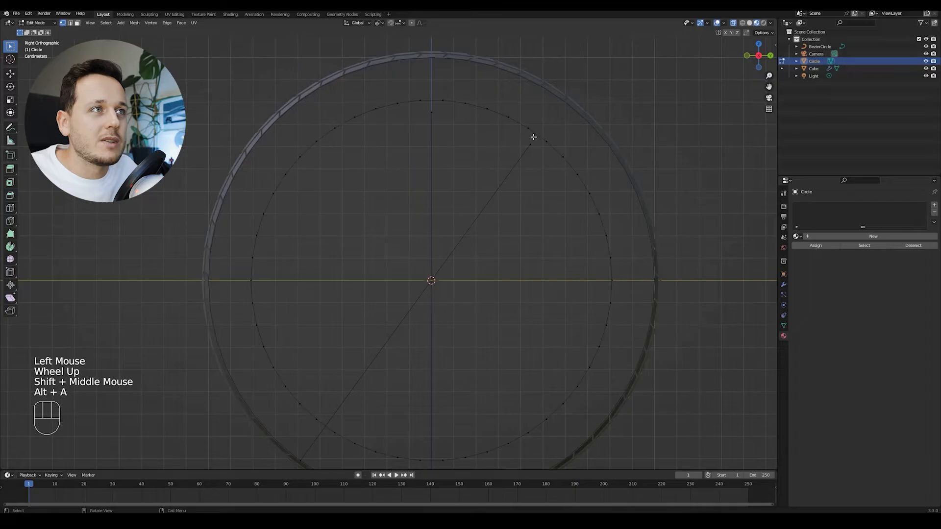
pyautogui.keyDown('alt'); pyautogui.click(549, 140); pyautogui.keyUp('alt')
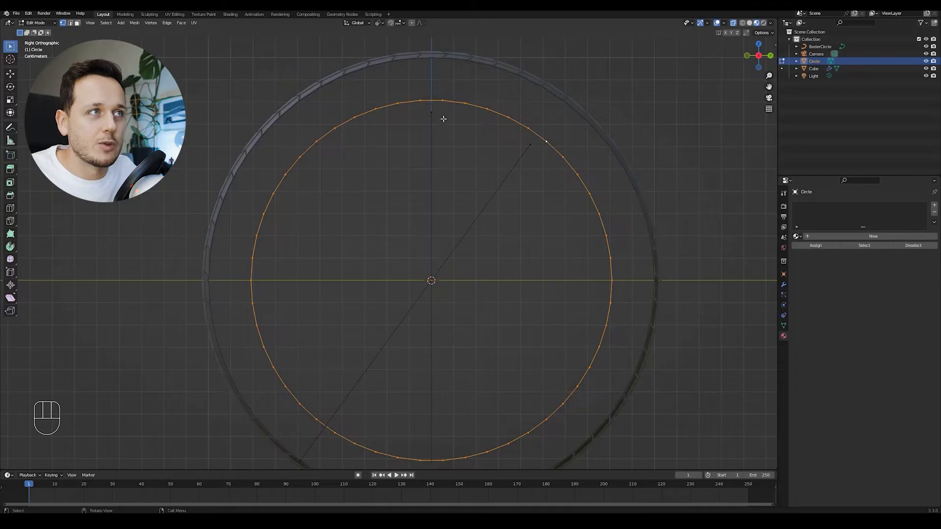
pyautogui.press('r')
pyautogui.press('x')
pyautogui.press('KP_3')
pyautogui.press('KP_Decimal')
pyautogui.press('KP_6')
pyautogui.rightClick(479, 126)
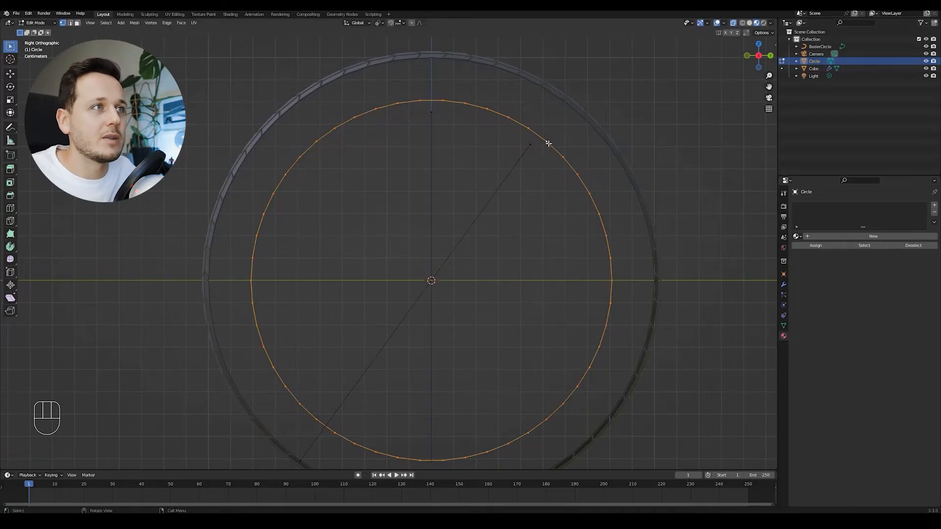
# Set the transform pivot point to 3D Cursor and rotate the rim circle 3.6° around X.
pyautogui.click(379, 23)
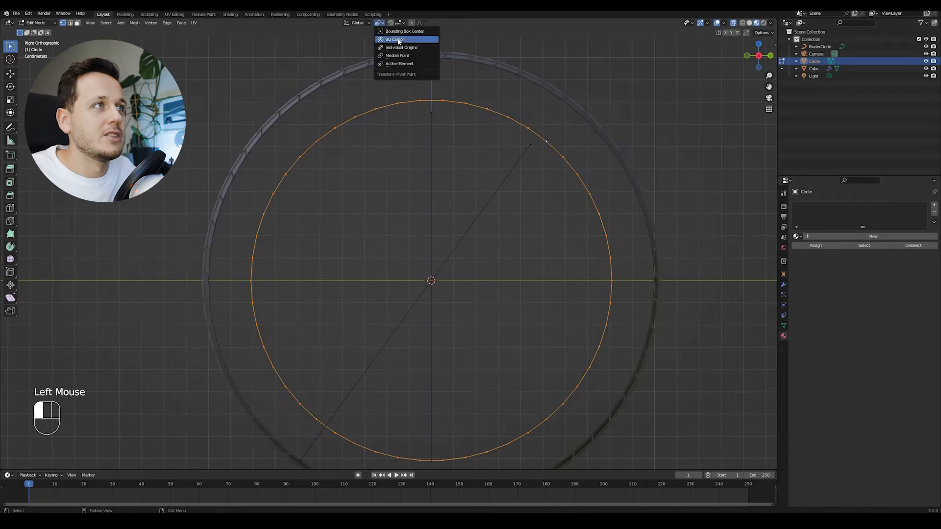
pyautogui.click(394, 40)
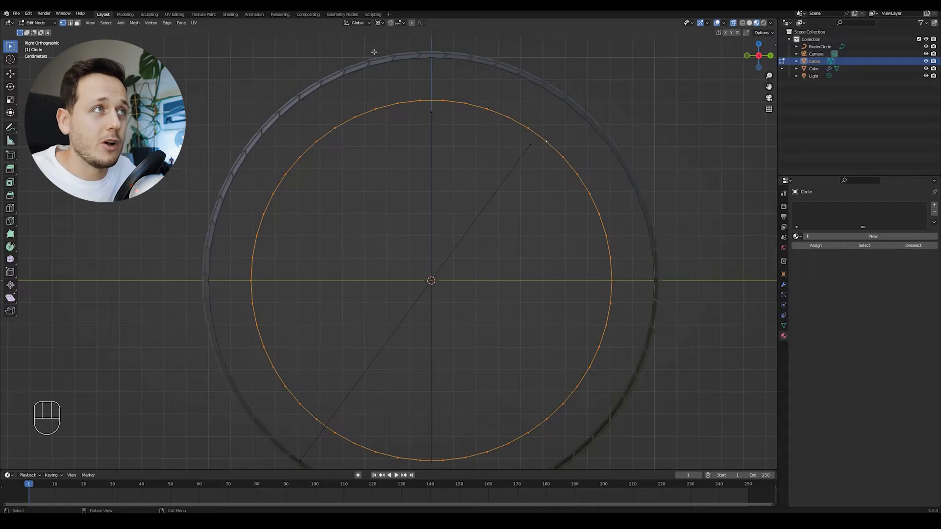
pyautogui.click(378, 24)
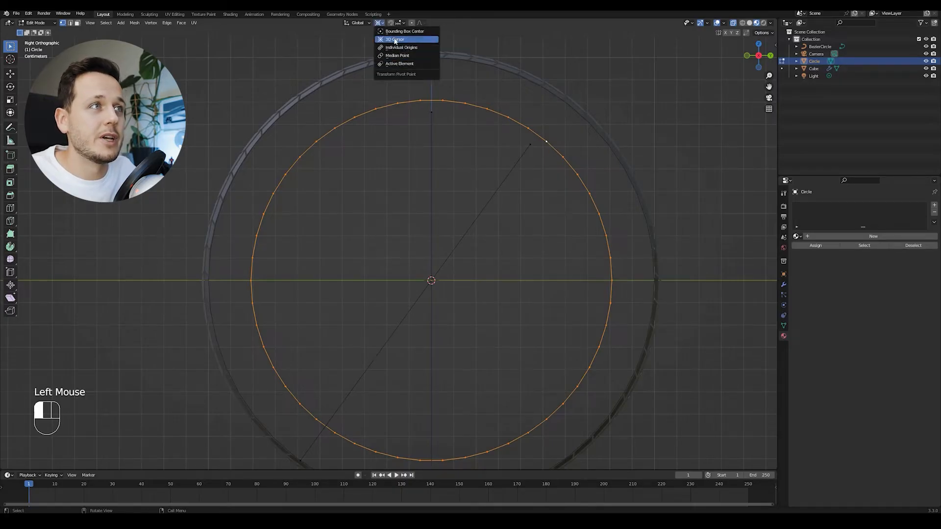
pyautogui.click(396, 39)
pyautogui.press('r')
pyautogui.press('x')
pyautogui.press('KP_3')
pyautogui.press('KP_Decimal')
pyautogui.press('KP_6')
pyautogui.press('KP_Enter')
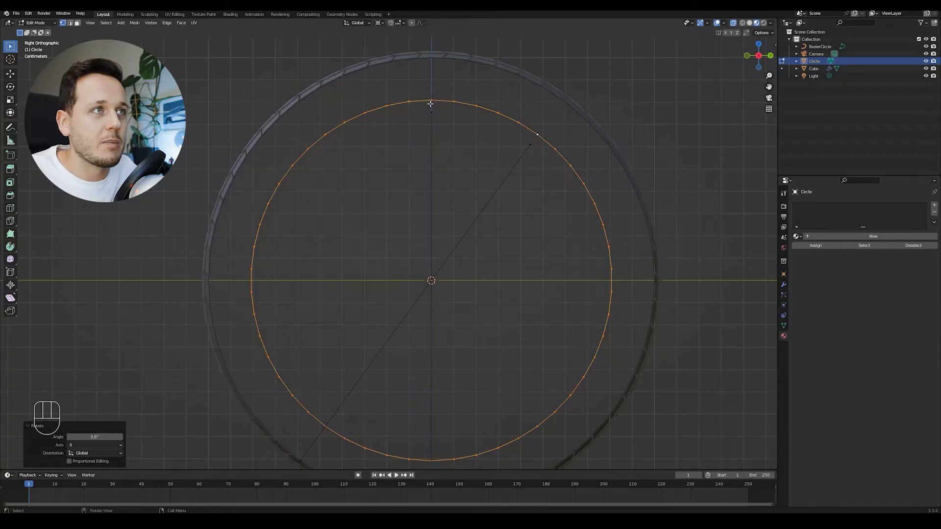
# Delete all vertices, including the guide planes, except the circle's arc between the two guide planes.
pyautogui.click(536, 133)
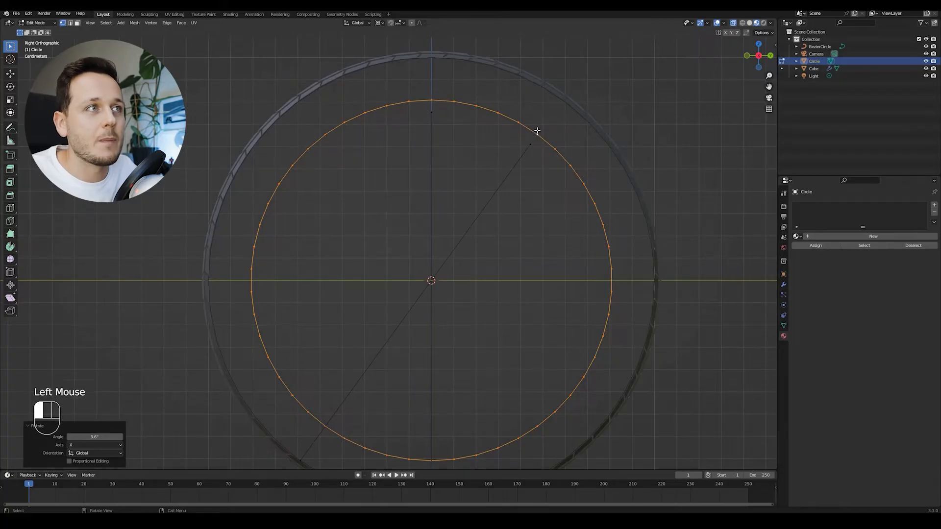
pyautogui.keyDown('ctrl'); pyautogui.keyDown('shift'); pyautogui.click(432, 97); pyautogui.keyUp('shift'); pyautogui.keyUp('ctrl')
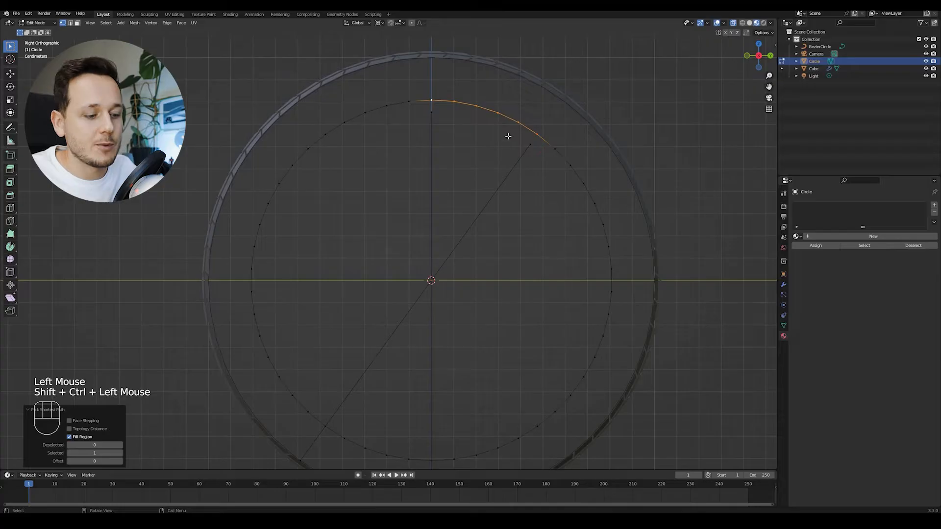
pyautogui.hotkey('ctrl', 'i')
pyautogui.press('x')
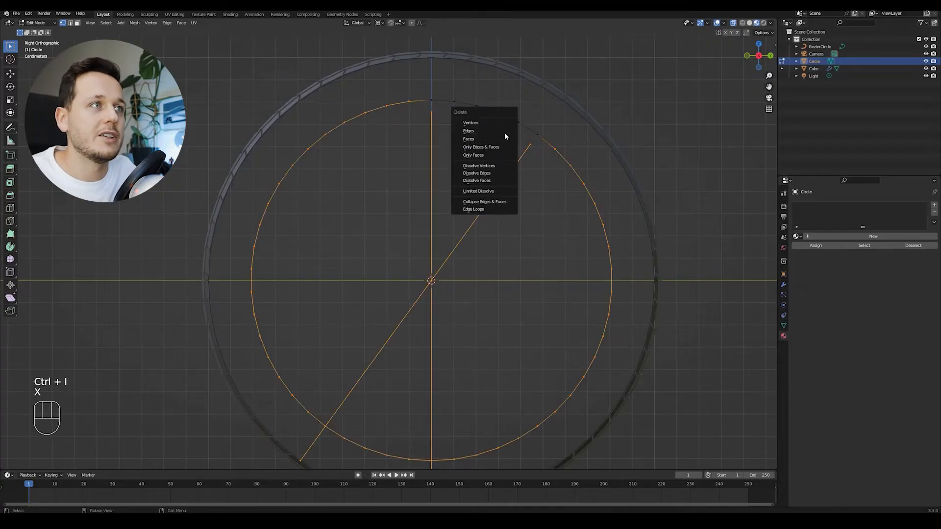
pyautogui.click(505, 123)
pyautogui.keyDown('alt'); pyautogui.click(505, 122); pyautogui.keyUp('alt')
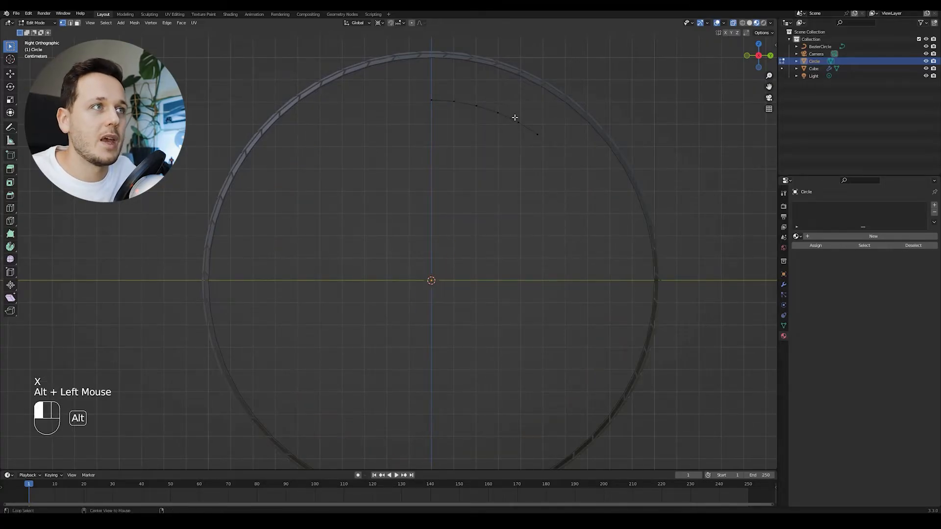
# Add a Mirror modifier to the remaining arc and mirror it across the Y axis only.
pyautogui.scroll(-1, 512, 128)
pyautogui.keyDown('shift'); pyautogui.moveTo(513, 128); pyautogui.dragTo(510, 147, button='middle'); pyautogui.keyUp('shift')
pyautogui.moveTo(511, 147); pyautogui.dragTo(473, 158, button='middle')
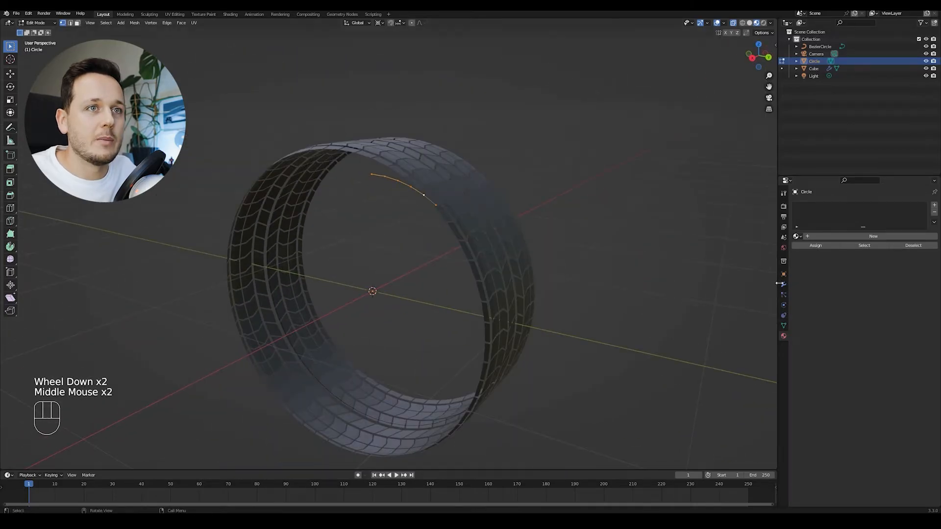
pyautogui.click(784, 284)
pyautogui.click(813, 205)
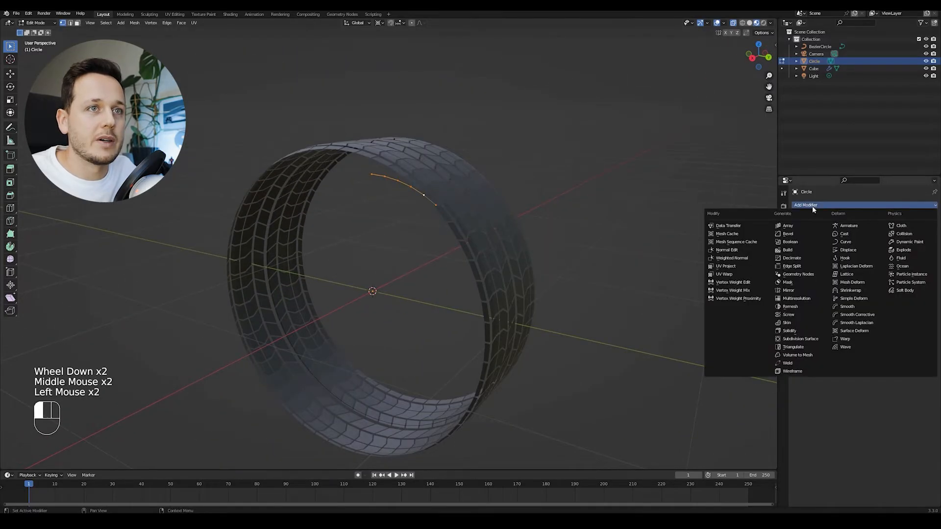
pyautogui.click(784, 286)
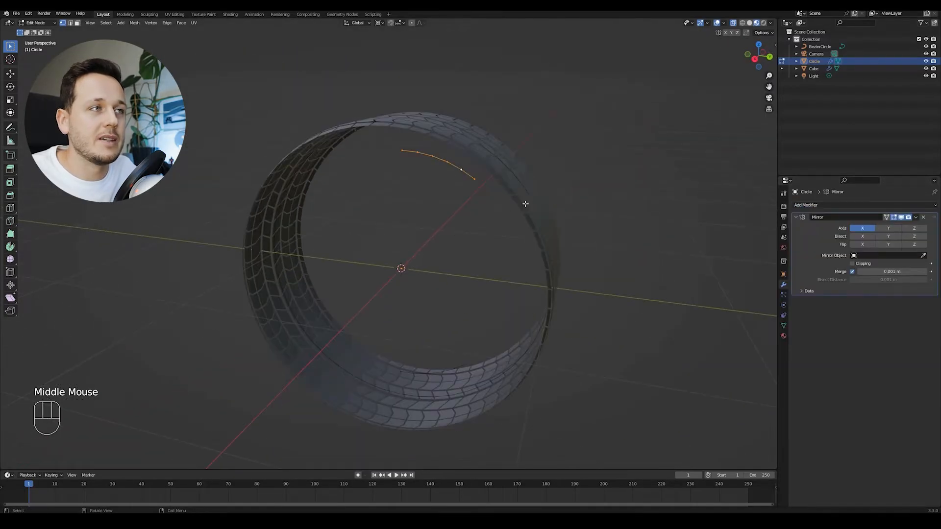
pyautogui.moveTo(525, 204); pyautogui.dragTo(431, 212, button='middle')
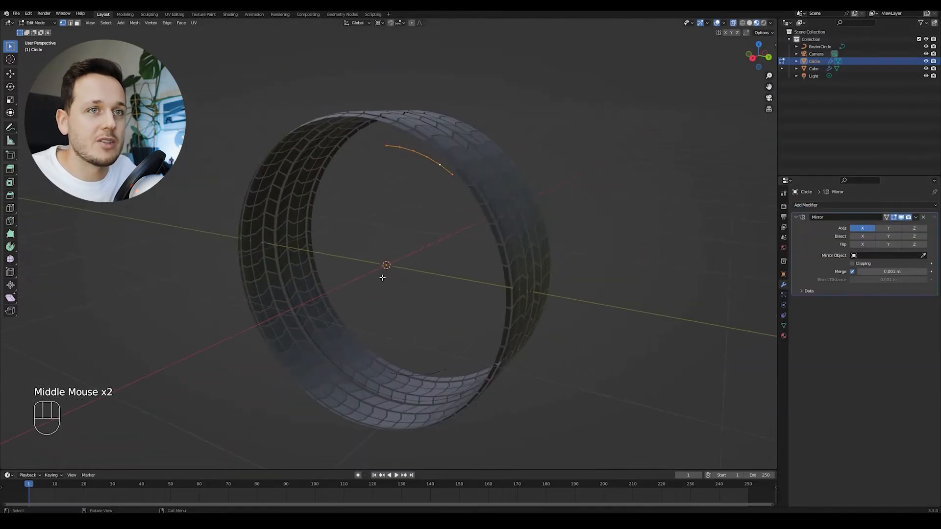
pyautogui.moveTo(537, 246); pyautogui.dragTo(554, 246, button='middle')
pyautogui.click(892, 229)
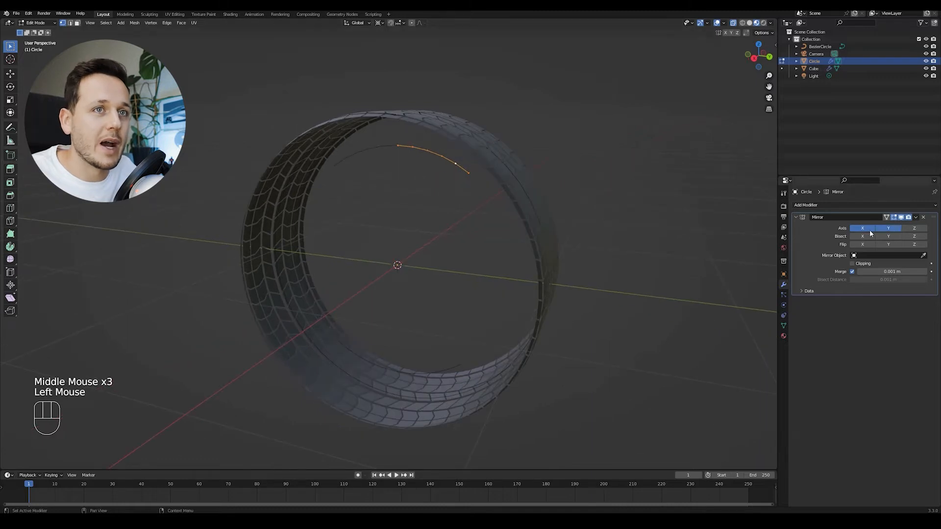
pyautogui.moveTo(539, 171); pyautogui.dragTo(391, 141, button='middle')
pyautogui.moveTo(560, 140); pyautogui.dragTo(473, 177)
pyautogui.press('g')
pyautogui.rightClick(515, 204)
pyautogui.moveTo(472, 182); pyautogui.dragTo(464, 176, button='middle')
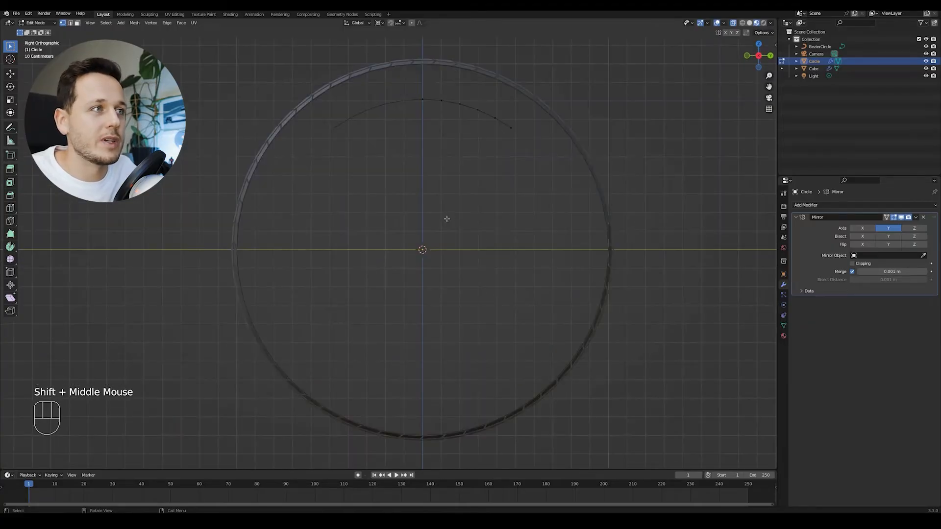
# Return to Object Mode and add a Plain Axes empty at the wheel's center.
pyautogui.keyDown('shift'); pyautogui.moveTo(437, 219); pyautogui.dragTo(437, 220, button='middle'); pyautogui.keyUp('shift')
pyautogui.press('Tab')
pyautogui.hotkey('shift', 'a')
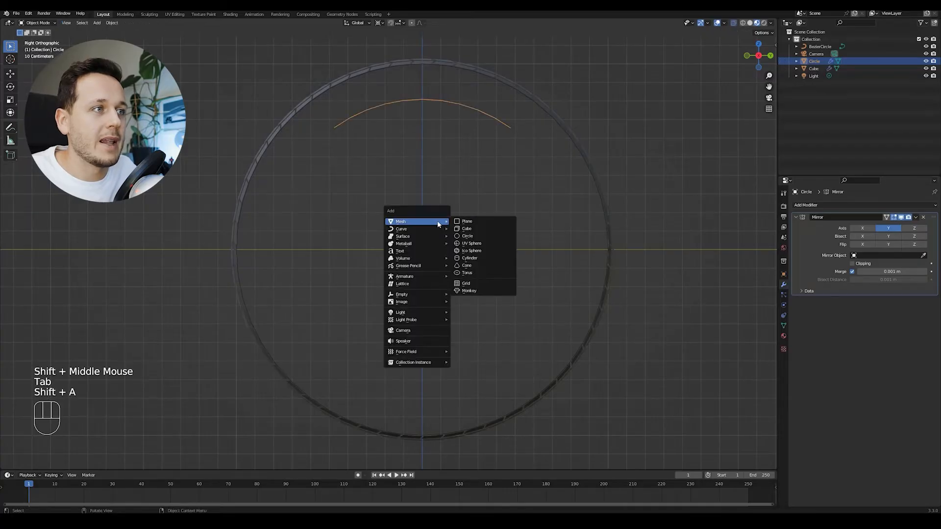
pyautogui.hotkey('shift', 'a')
pyautogui.click(473, 287)
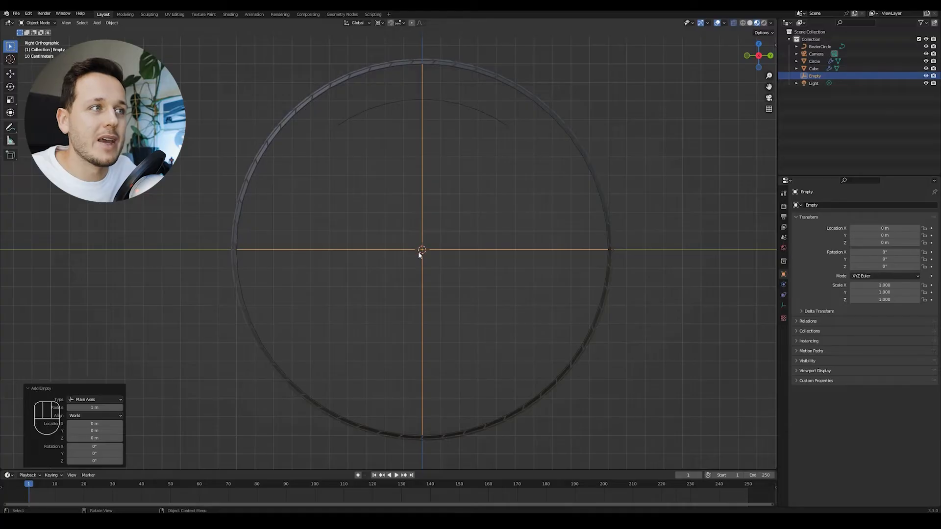
# Add an Array modifier to the mirrored arc and turn off its Relative Offset.
pyautogui.hotkey('alt', 'a')
pyautogui.click(474, 109)
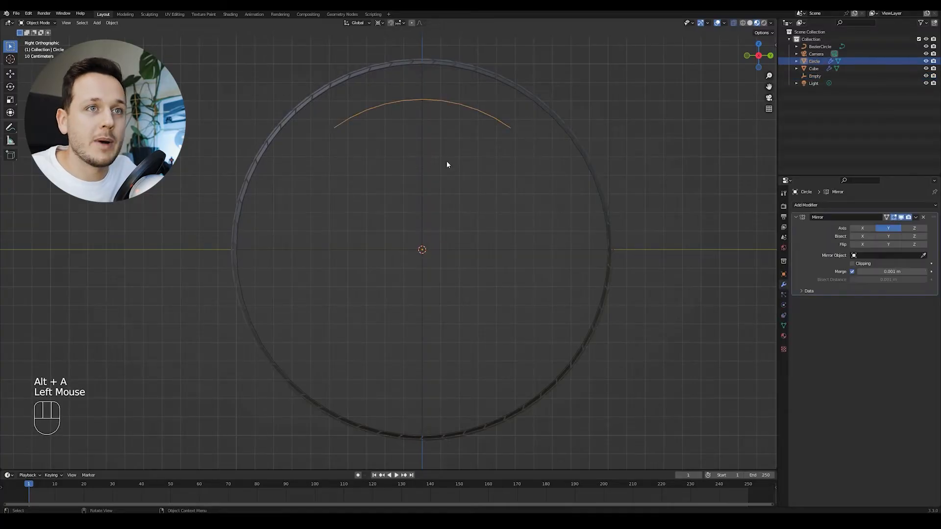
pyautogui.click(806, 205)
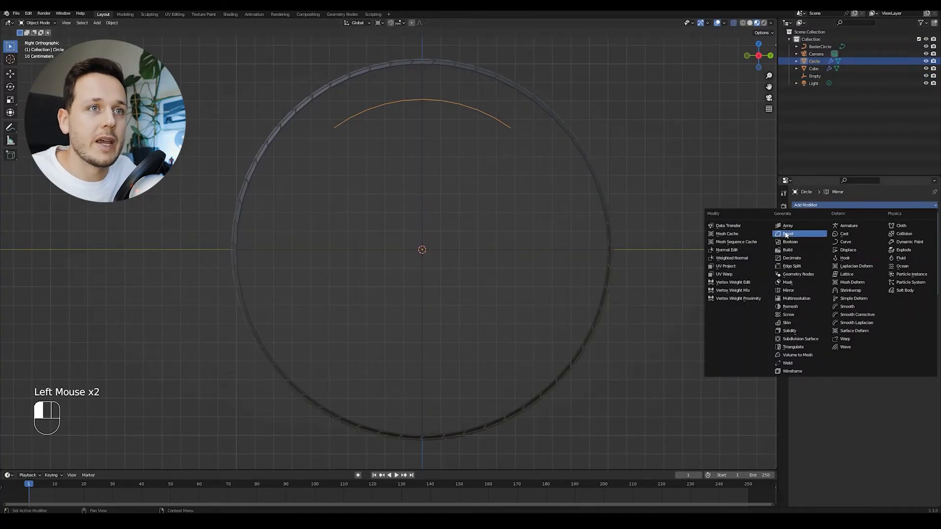
pyautogui.click(784, 226)
pyautogui.click(807, 332)
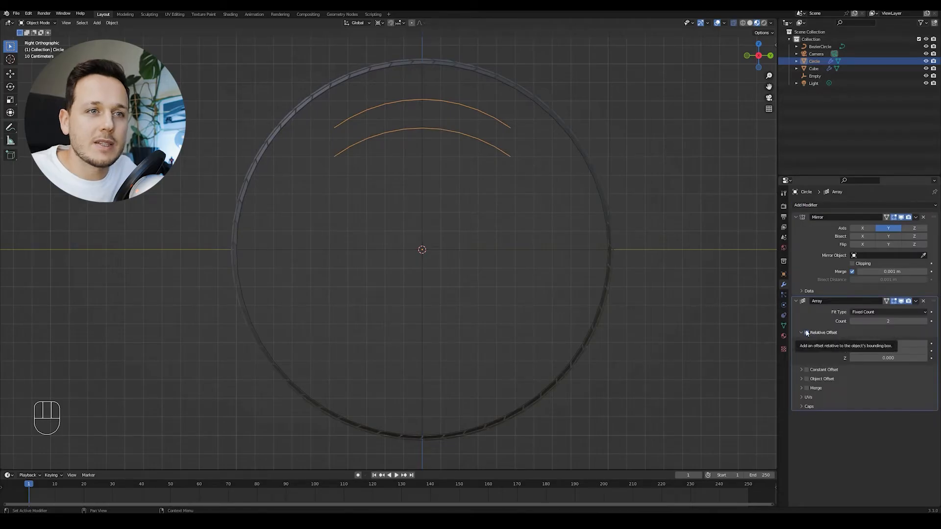
# Enable the array's Object Offset with the Empty as its object, and apply all transforms to the arc.
pyautogui.click(802, 379)
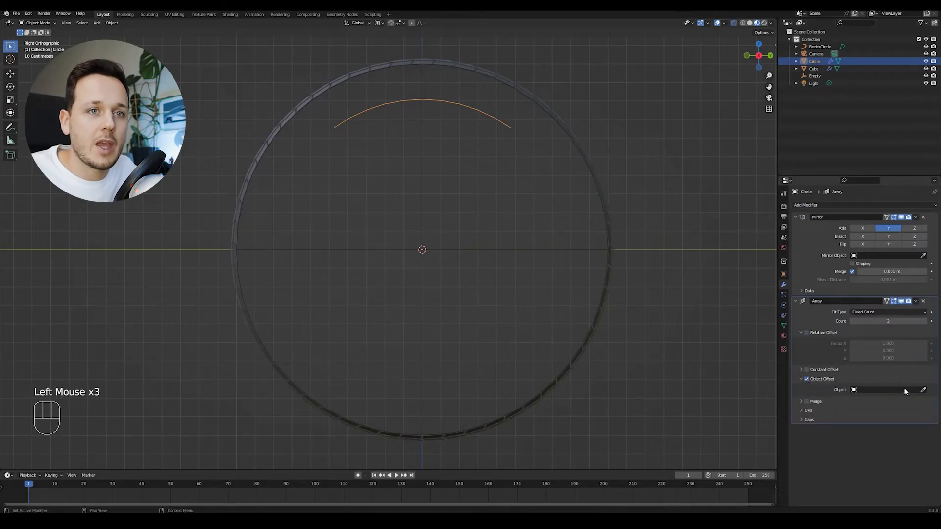
pyautogui.click(923, 391)
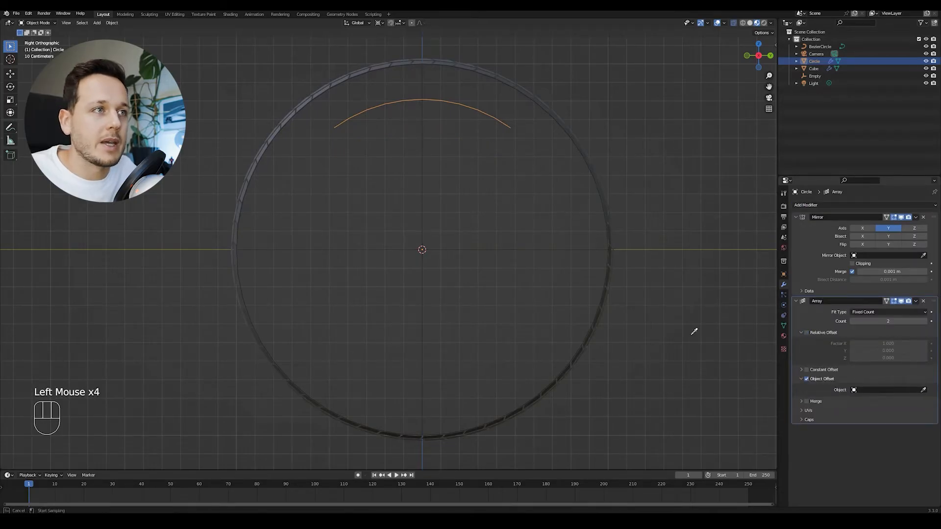
pyautogui.click(505, 248)
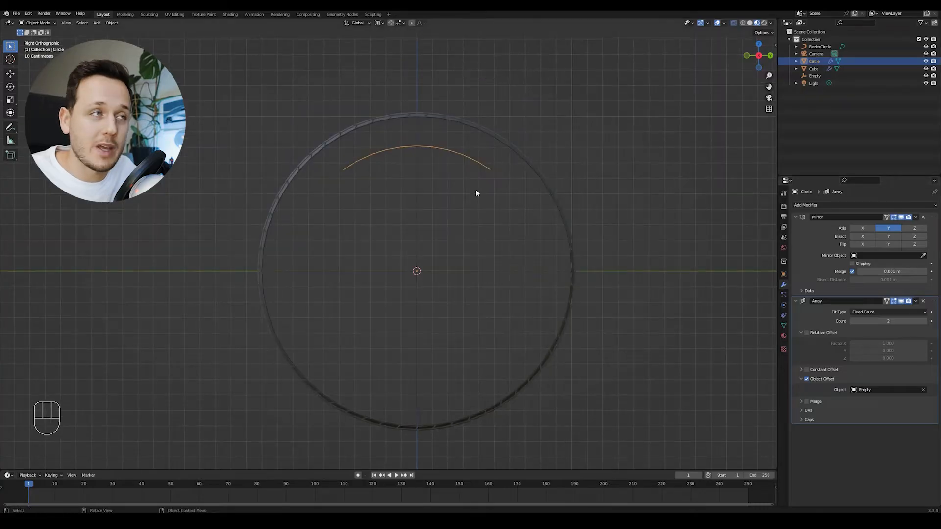
pyautogui.hotkey('ctrl', 'a')
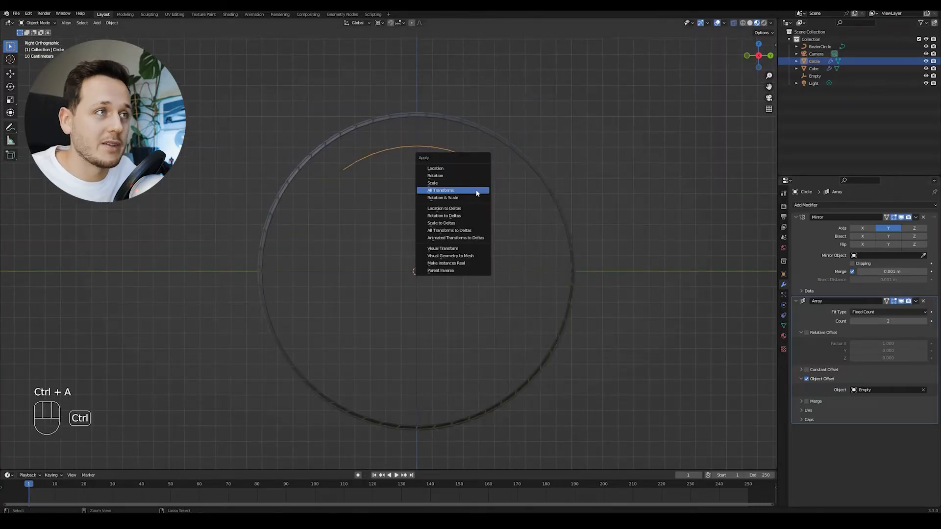
pyautogui.click(478, 192)
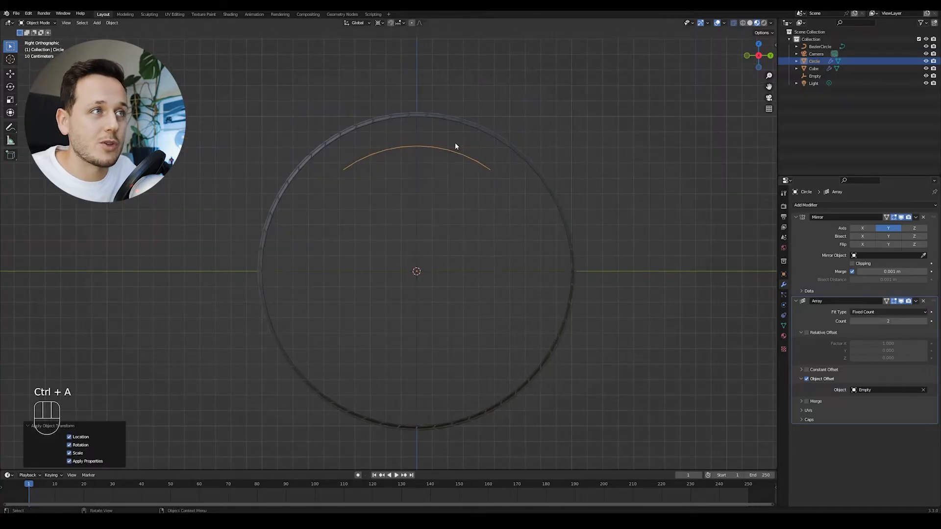
pyautogui.click(416, 223)
pyautogui.press('g')
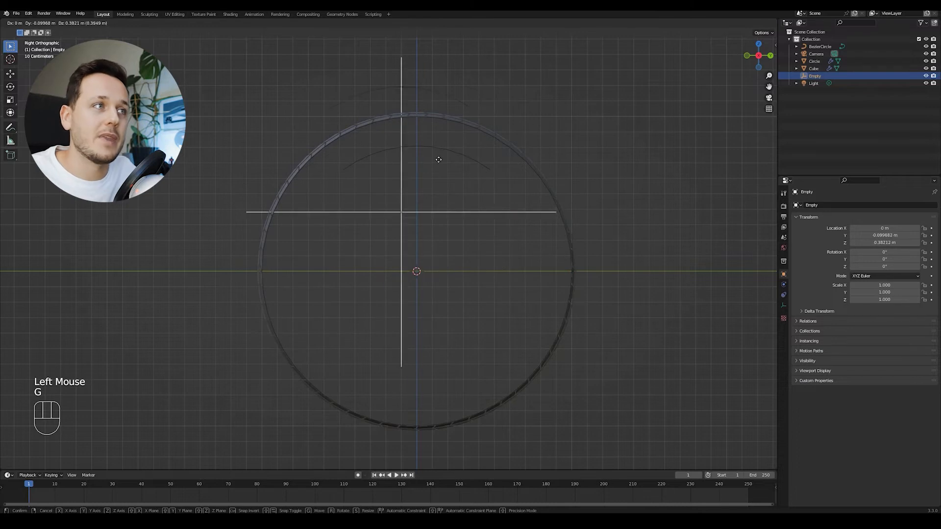
pyautogui.rightClick(479, 180)
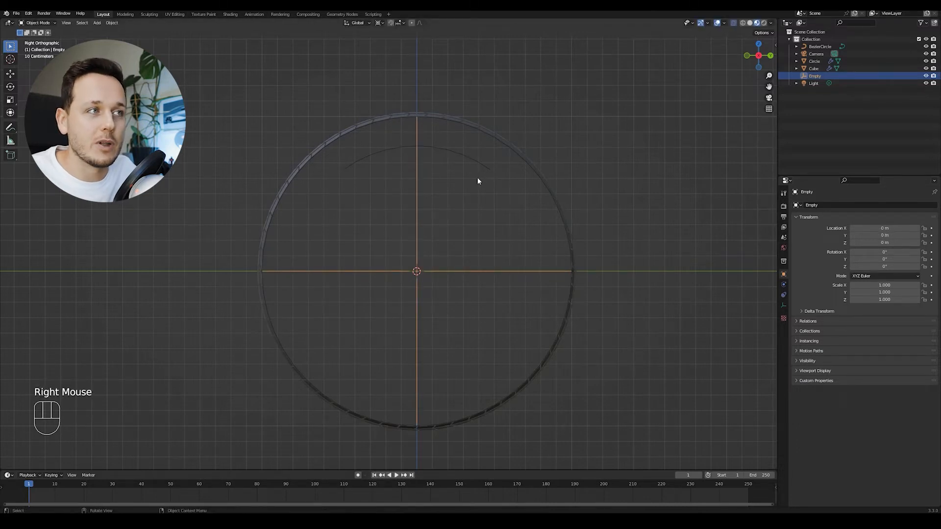
pyautogui.keyDown('shift'); pyautogui.moveTo(478, 181); pyautogui.dragTo(480, 175, button='middle'); pyautogui.keyUp('shift')
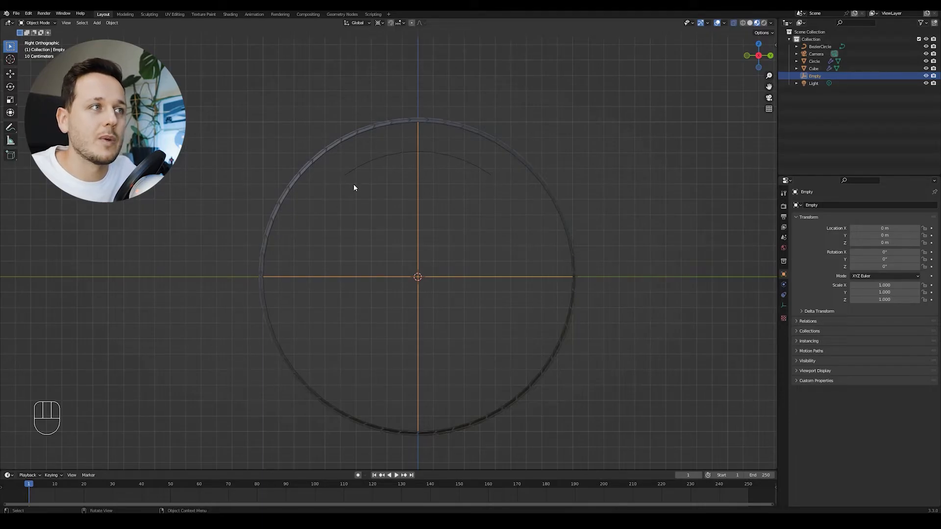
# Set the arc's Array modifier count to 5.
pyautogui.click(473, 166)
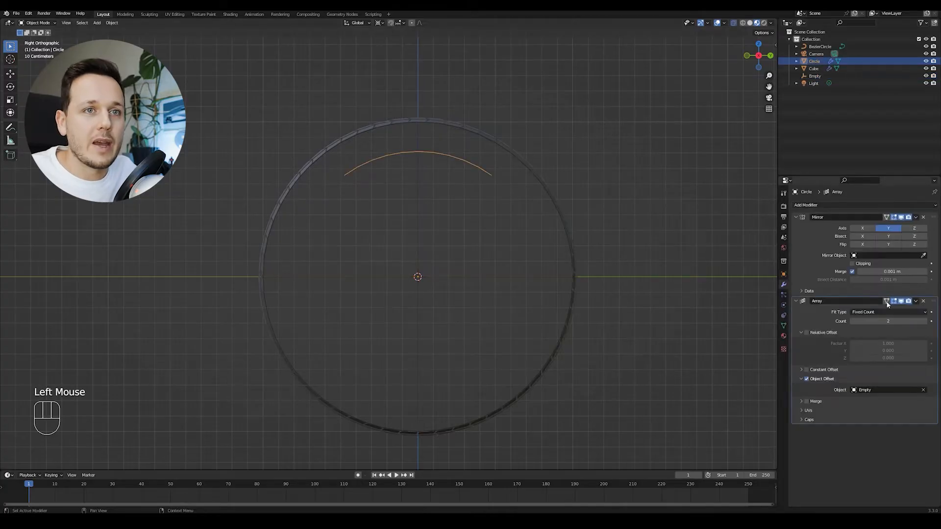
pyautogui.click(924, 322)
pyautogui.click(924, 322)
pyautogui.click(924, 322)
# Rotate the empty 72° around X so the arrayed arcs form a full circle.
pyautogui.click(416, 192)
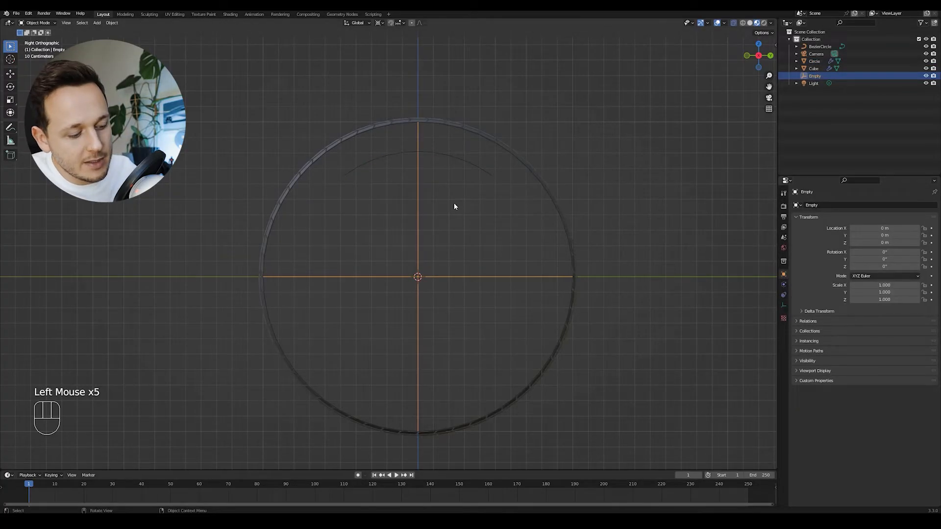
pyautogui.press('r')
pyautogui.press('x')
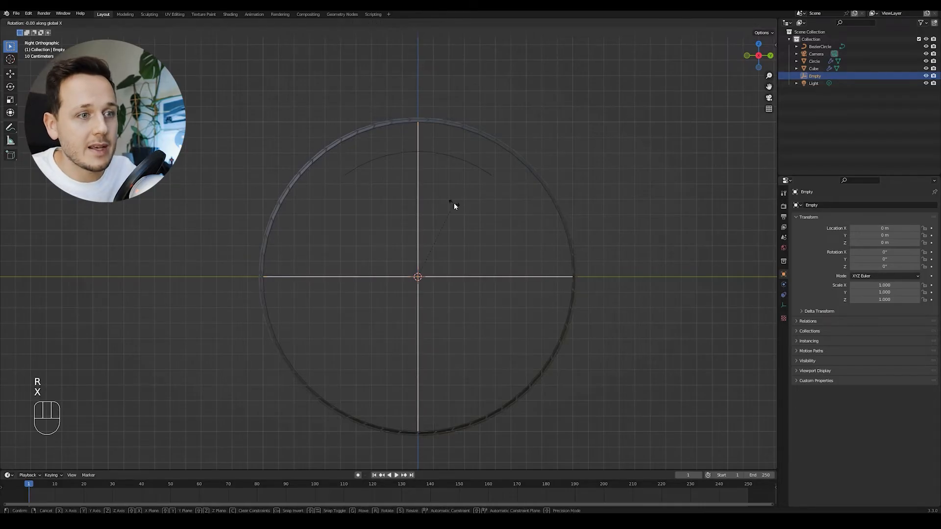
pyautogui.press('KP_7')
pyautogui.press('KP_2')
pyautogui.press('KP_Enter')
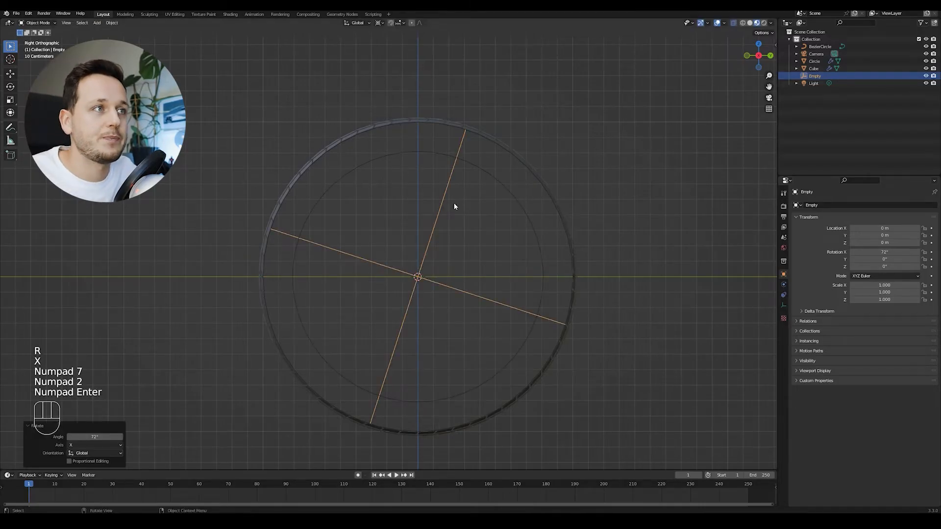
pyautogui.moveTo(522, 188); pyautogui.dragTo(507, 192, button='middle')
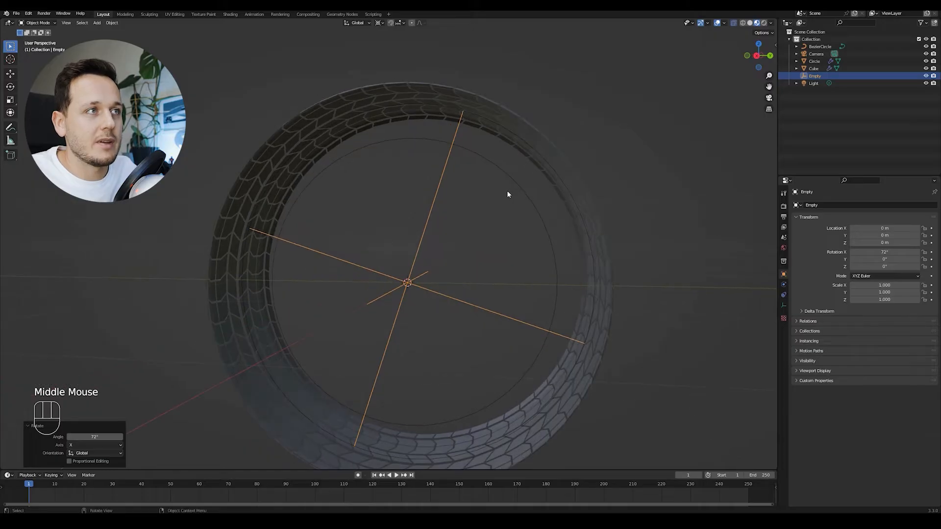
pyautogui.press('r')
pyautogui.press('x')
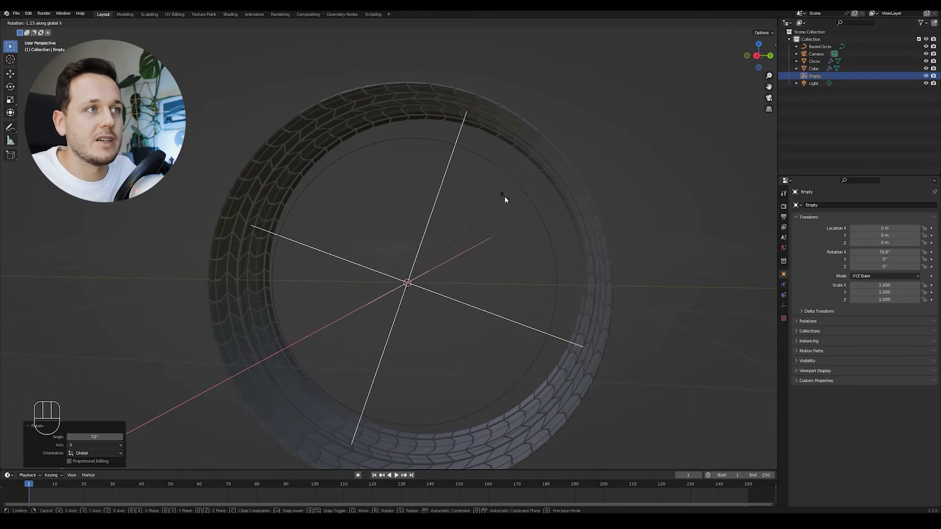
pyautogui.rightClick(501, 253)
# Lower the arc's Array modifier count to 2 and return it to 5 to check the individual segments.
pyautogui.click(528, 216)
pyautogui.moveTo(532, 218); pyautogui.dragTo(551, 220, button='middle')
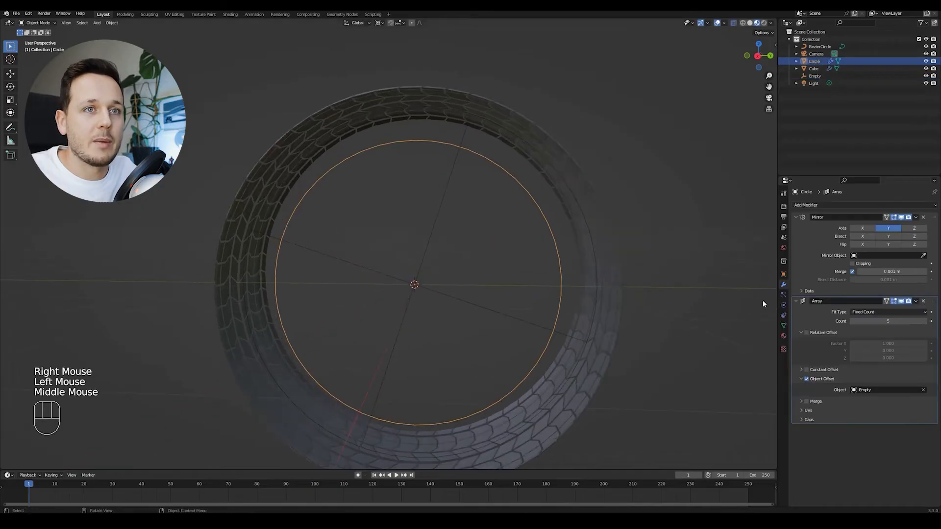
pyautogui.click(853, 322)
pyautogui.click(853, 322)
pyautogui.click(854, 322)
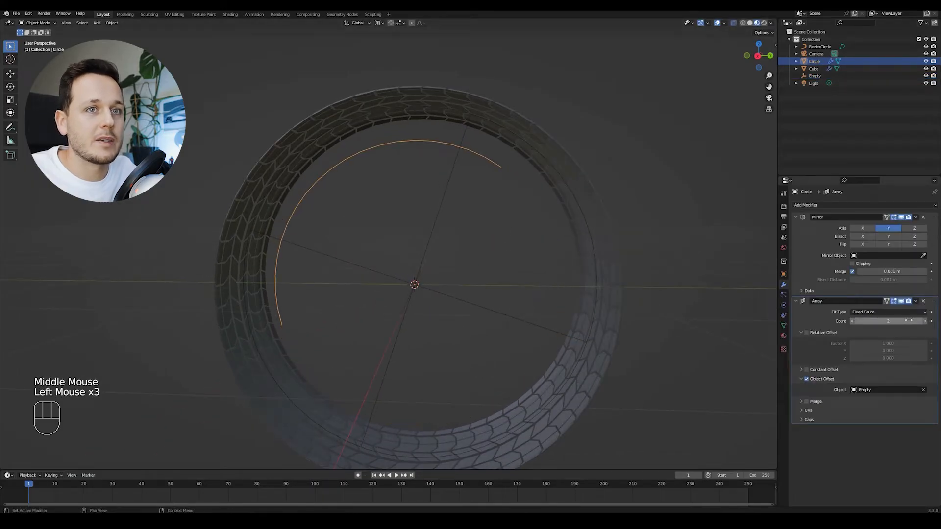
pyautogui.click(925, 322)
pyautogui.click(925, 322)
pyautogui.click(927, 322)
pyautogui.hotkey('alt', 'a')
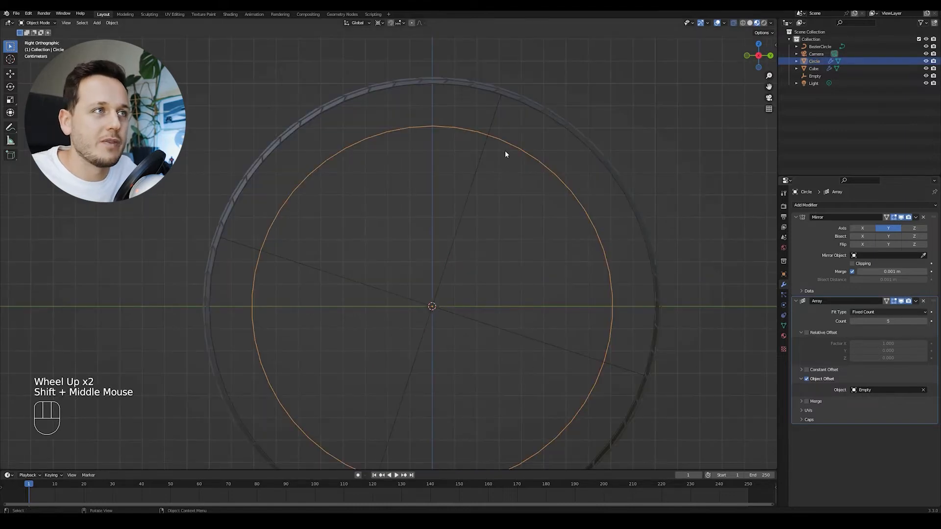
# Edit the arc segment and extrude its edges slightly outward by scaling to form a flat rim band.
pyautogui.click(502, 131)
pyautogui.click(476, 130)
pyautogui.press('Tab')
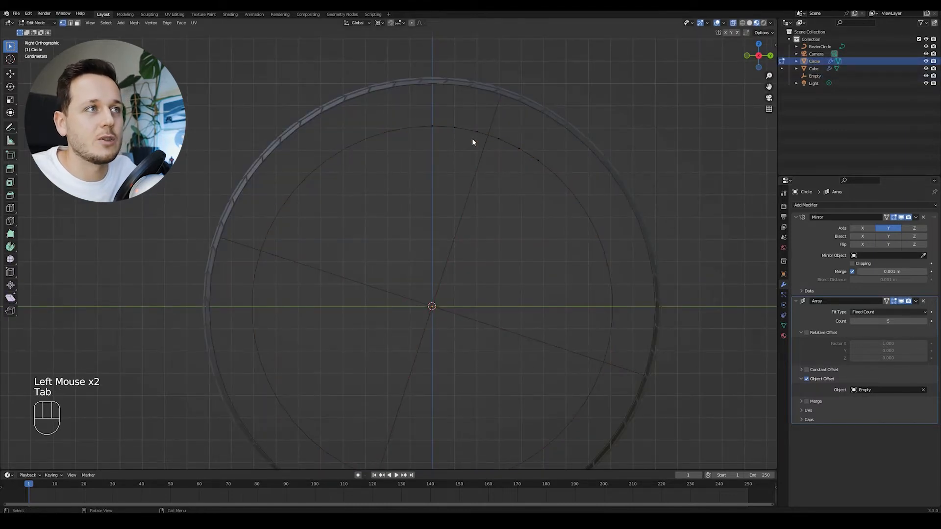
pyautogui.keyDown('alt'); pyautogui.click(500, 140); pyautogui.keyUp('alt')
pyautogui.keyDown('shift'); pyautogui.moveTo(532, 145); pyautogui.dragTo(501, 173, button='middle'); pyautogui.keyUp('shift')
pyautogui.scroll(2, 500, 172)
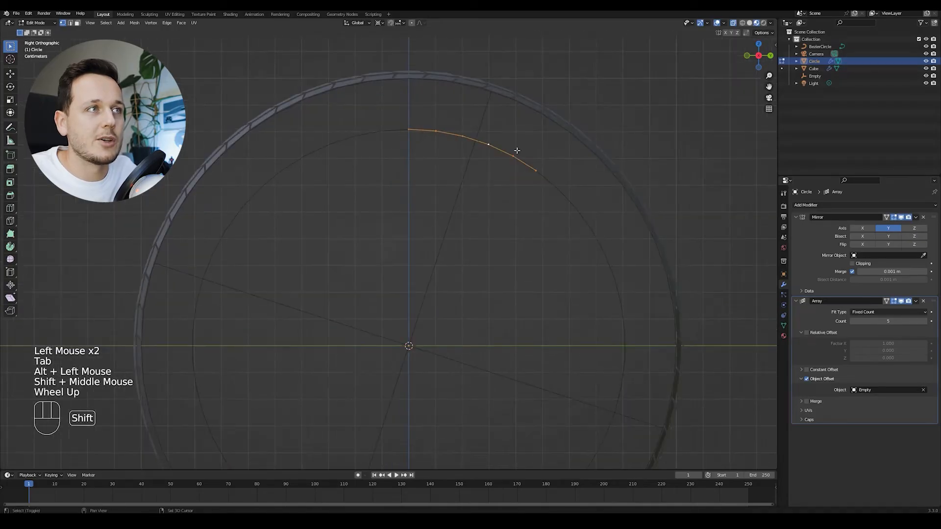
pyautogui.keyDown('shift'); pyautogui.moveTo(379, 357); pyautogui.dragTo(359, 376, button='middle'); pyautogui.keyUp('shift')
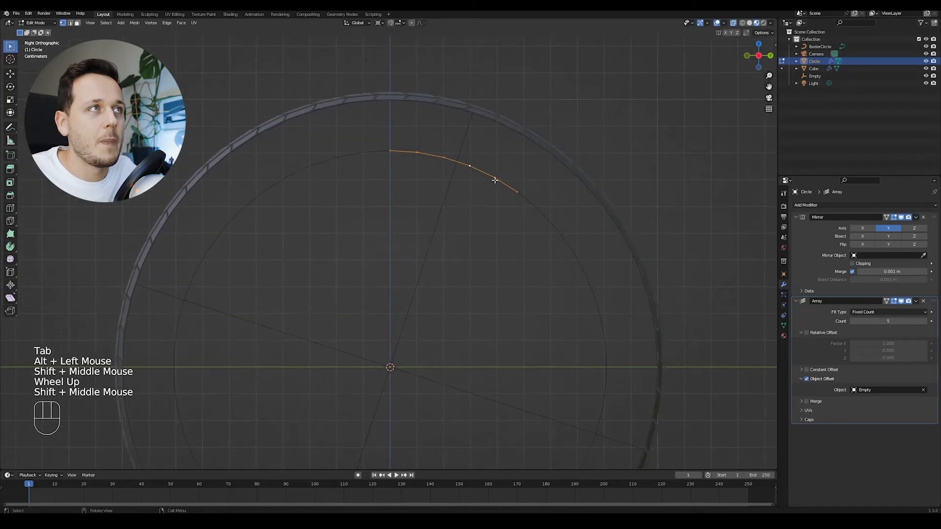
pyautogui.click(384, 26)
pyautogui.keyDown('shift'); pyautogui.moveTo(504, 181); pyautogui.dragTo(497, 187, button='middle'); pyautogui.keyUp('shift')
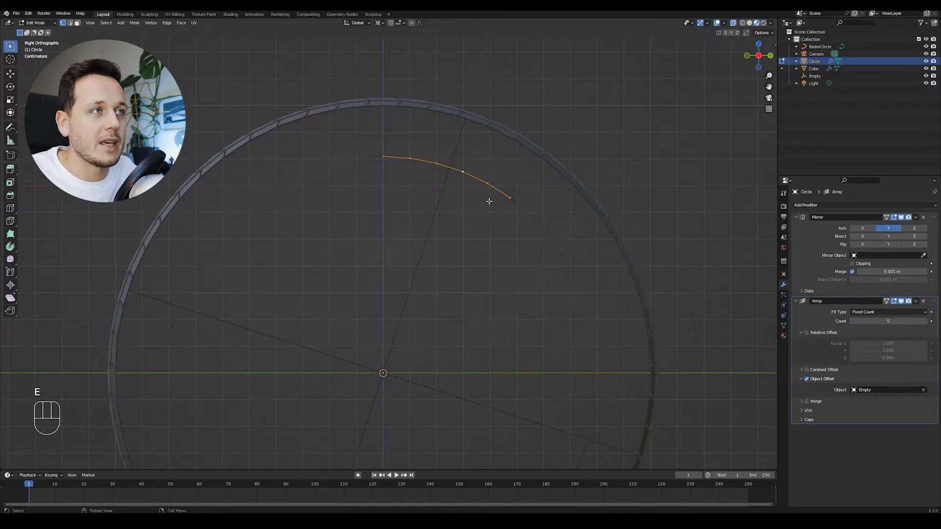
pyautogui.press('e')
pyautogui.press('s')
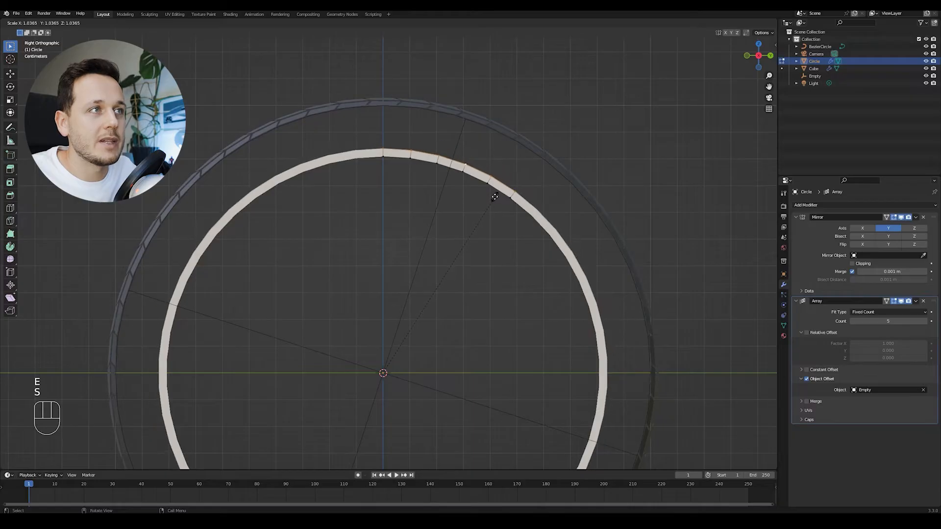
pyautogui.click(494, 194)
# Rescale the band's newly extruded outer edge and offset it slightly along X to slant the band.
pyautogui.scroll(2, 495, 189)
pyautogui.moveTo(495, 188); pyautogui.dragTo(345, 148, button='middle')
pyautogui.scroll(-2, 441, 135)
pyautogui.press('s')
pyautogui.click(420, 157)
pyautogui.press('g')
pyautogui.press('x')
pyautogui.click(418, 156)
# Hide the tire tread and resume editing the rim segment's mesh.
pyautogui.scroll(2, 396, 159)
pyautogui.press('Tab')
pyautogui.click(492, 113)
pyautogui.press('h')
pyautogui.click(444, 152)
pyautogui.press('Tab')
# Extrude the band's outer edge loop slightly back along X and extrude it again slightly inward by scaling, forming a lip.
pyautogui.keyDown('alt'); pyautogui.click(361, 143); pyautogui.keyUp('alt')
pyautogui.keyDown('alt'); pyautogui.click(339, 143); pyautogui.keyUp('alt')
pyautogui.press('e')
pyautogui.press('x')
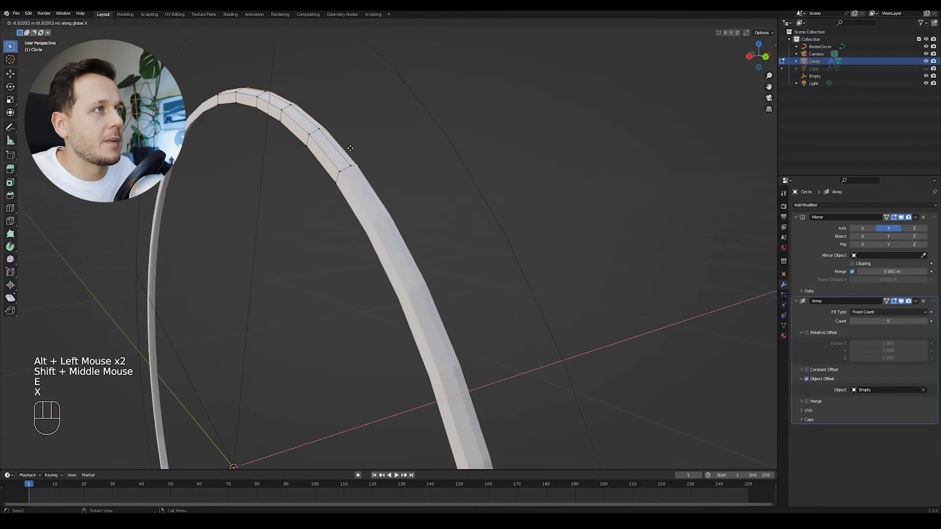
pyautogui.click(349, 149)
pyautogui.press('e')
pyautogui.press('s')
pyautogui.click(344, 156)
# Extrude the lip's edge loop further back along X to form the rim's wide outer barrel.
pyautogui.moveTo(344, 156); pyautogui.dragTo(233, 144, button='middle')
pyautogui.press('e')
pyautogui.press('x')
pyautogui.click(370, 155)
pyautogui.hotkey('alt', 'a')
# Extrude the front band's inner edge loop inward with a scale of about 0.989.
pyautogui.moveTo(234, 112); pyautogui.dragTo(353, 145, button='middle')
pyautogui.keyDown('alt'); pyautogui.click(371, 142); pyautogui.keyUp('alt')
pyautogui.scroll(-2, 370, 143)
pyautogui.scroll(1, 351, 142)
pyautogui.press('e')
pyautogui.press('s')
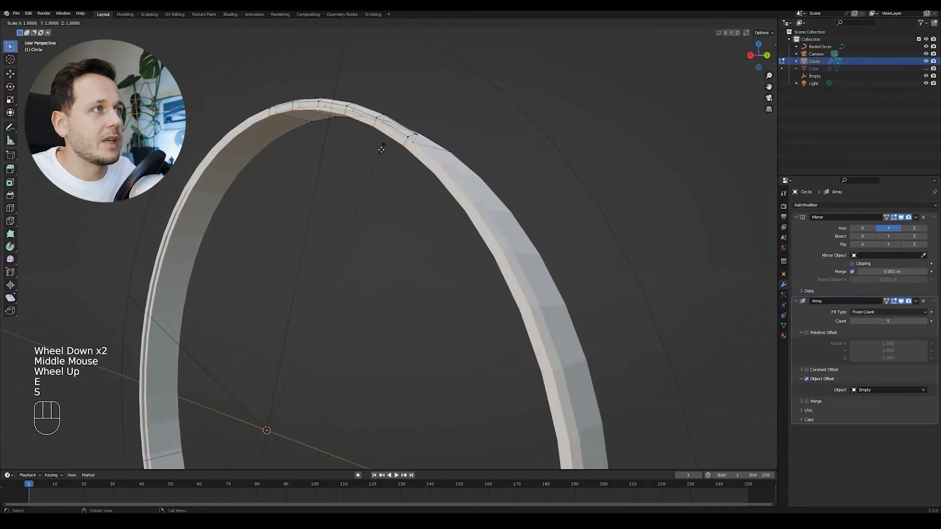
pyautogui.click(382, 145)
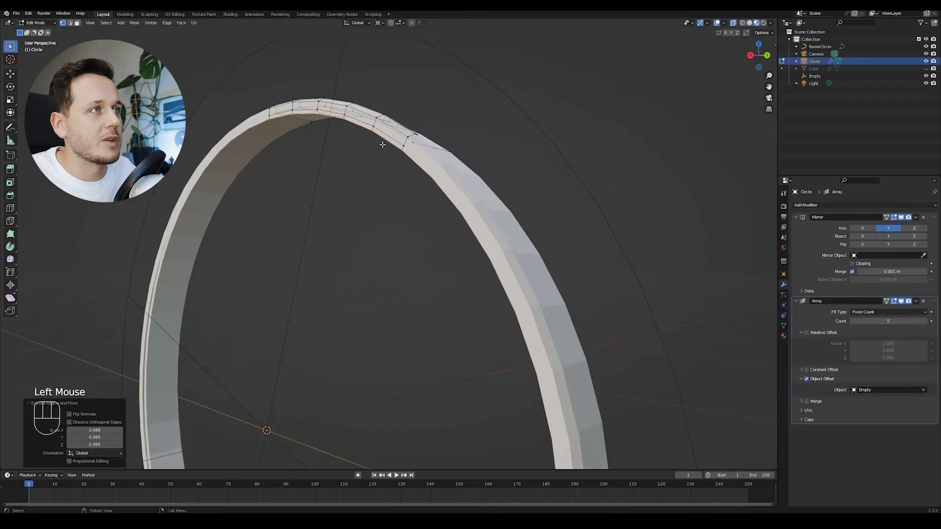
# Slide the middle edge loop of the rim's front band along the surface to adjust its spacing.
pyautogui.keyDown('alt'); pyautogui.click(383, 140); pyautogui.keyUp('alt')
pyautogui.press('g')
pyautogui.press('g')
pyautogui.click(325, 121)
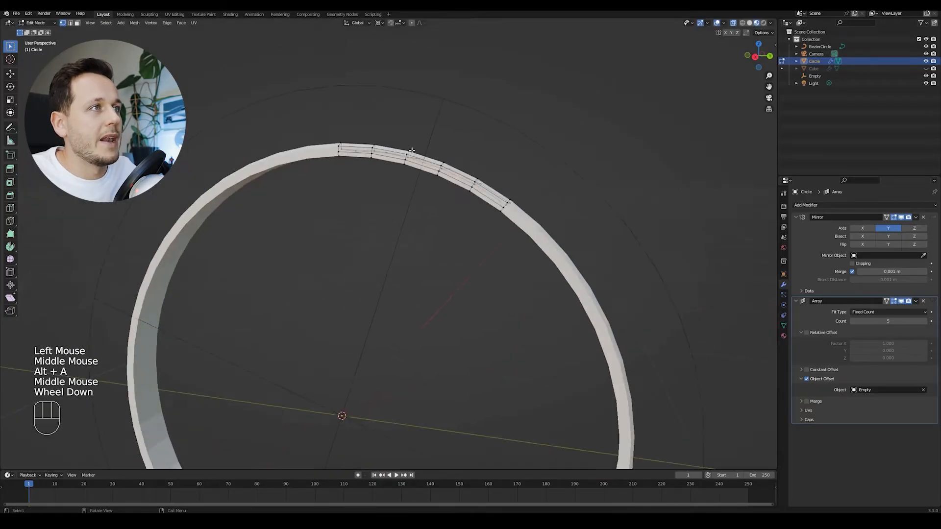
# Try extruding a wide spoke from the rim's inner edge toward the hub at scale 0.357, and delete its vertices.
pyautogui.moveTo(412, 150)
pyautogui.keyDown('shift'); pyautogui.mouseDown(button='middle')
pyautogui.moveTo(422, 122)
pyautogui.moveTo(414, 153)
pyautogui.mouseUp(button='middle'); pyautogui.keyUp('shift')
pyautogui.click(441, 137)
pyautogui.keyDown('ctrl'); pyautogui.keyDown('shift'); pyautogui.click(366, 125); pyautogui.keyUp('shift'); pyautogui.keyUp('ctrl')
pyautogui.press('e')
pyautogui.press('s')
pyautogui.click(368, 261)
pyautogui.moveTo(369, 261); pyautogui.dragTo(424, 187, button='middle')
pyautogui.scroll(-1, 490, 237)
pyautogui.press('x')
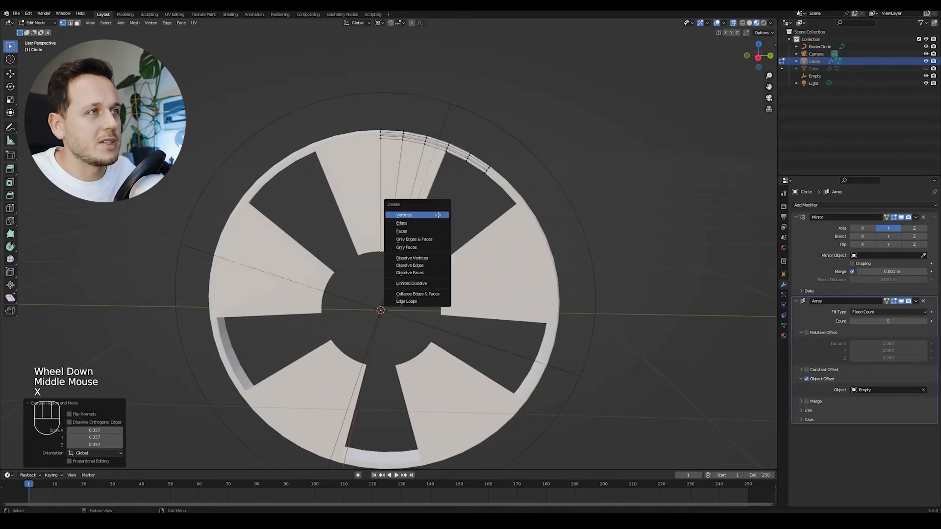
pyautogui.click(434, 212)
# Extrude a shorter run of inner rim edges beside the mirror line toward the hub by scaling, forming narrower spokes.
pyautogui.scroll(1, 430, 135)
pyautogui.click(425, 119)
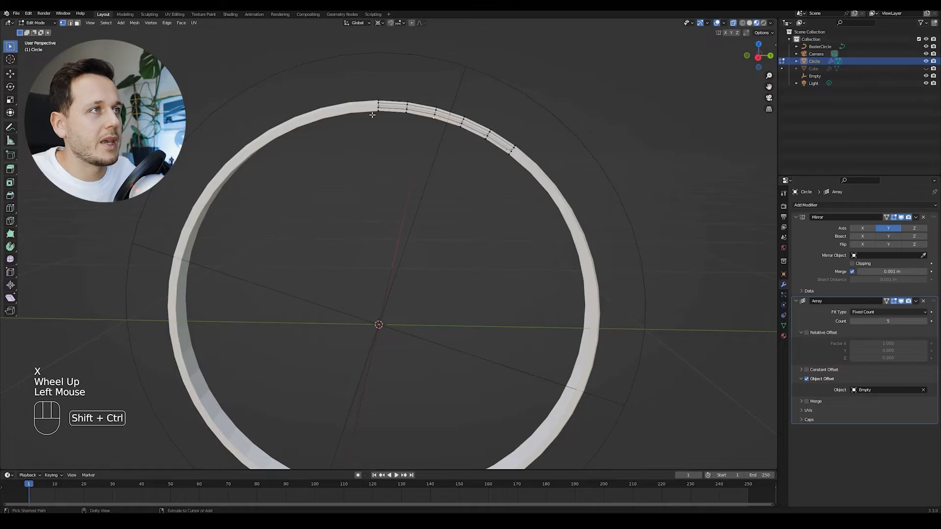
pyautogui.keyDown('ctrl'); pyautogui.keyDown('shift'); pyautogui.click(407, 140); pyautogui.keyUp('shift'); pyautogui.keyUp('ctrl')
pyautogui.scroll(-1, 409, 141)
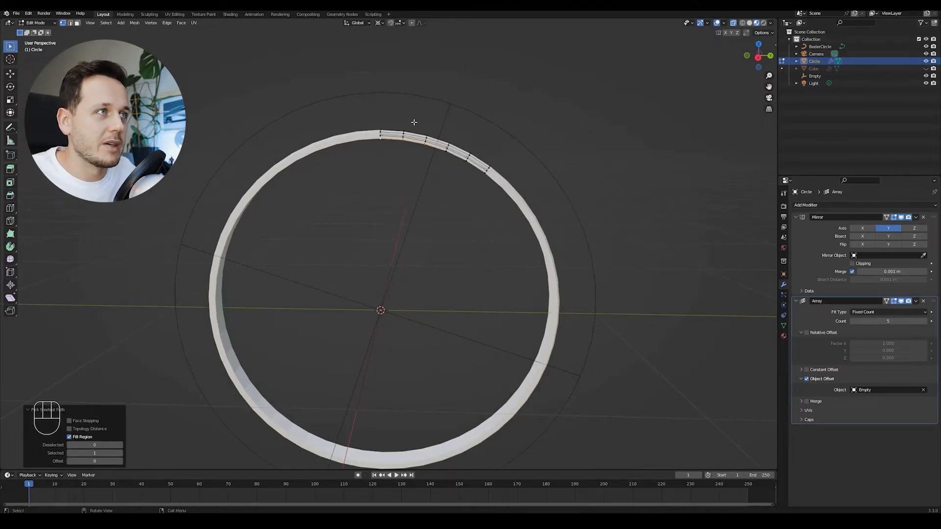
pyautogui.press('e')
pyautogui.press('s')
pyautogui.click(414, 231)
# Move the spoke's inner end along X so the spokes slope relative to the rim, and return to Object Mode.
pyautogui.moveTo(415, 230); pyautogui.dragTo(365, 240, button='middle')
pyautogui.press('g')
pyautogui.press('x')
pyautogui.click(409, 239)
pyautogui.moveTo(339, 204); pyautogui.dragTo(417, 179, button='middle')
pyautogui.press('Tab')
pyautogui.scroll(-2, 432, 211)
pyautogui.hotkey('alt', 'a')
pyautogui.scroll(1, 433, 213)
# Give the rim a new material with a gray base color, Metallic 1.000 and Roughness 0.360.
pyautogui.click(417, 180)
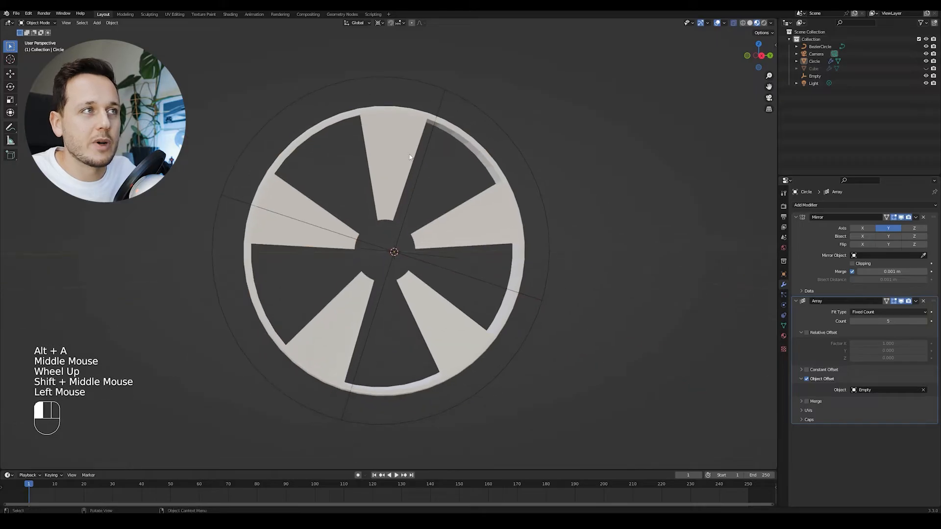
pyautogui.click(784, 336)
pyautogui.click(833, 236)
pyautogui.click(892, 314)
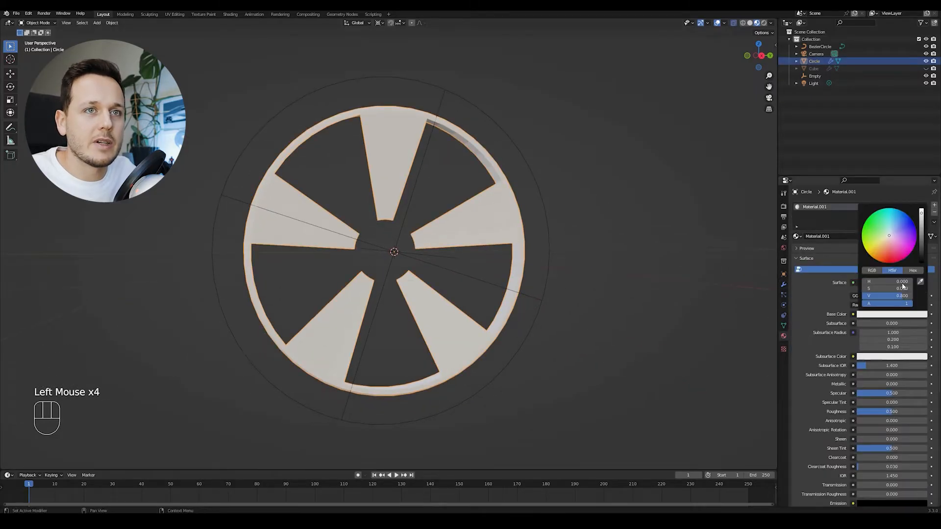
pyautogui.moveTo(923, 225); pyautogui.dragTo(922, 235)
pyautogui.moveTo(871, 384); pyautogui.dragTo(54, 375)
pyautogui.moveTo(885, 412); pyautogui.dragTo(874, 411)
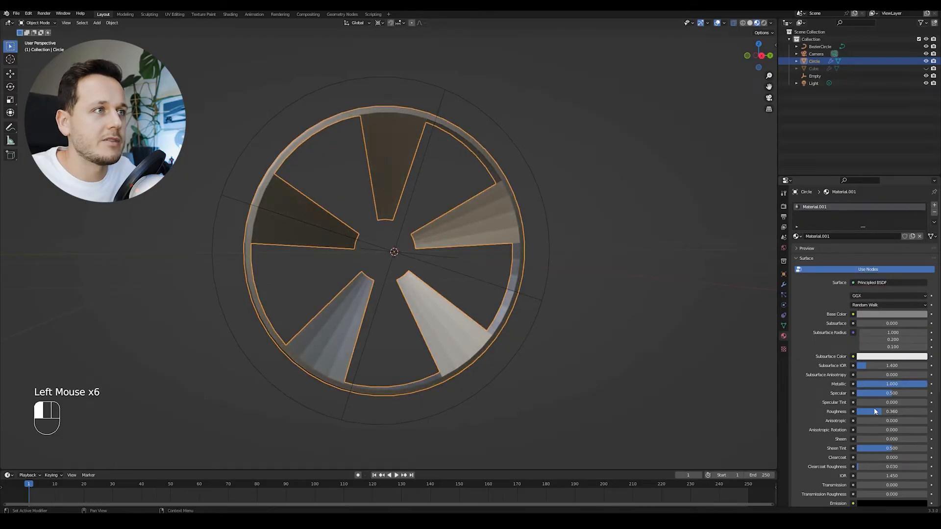
# Apply Shade Smooth to the rim.
pyautogui.rightClick(459, 213)
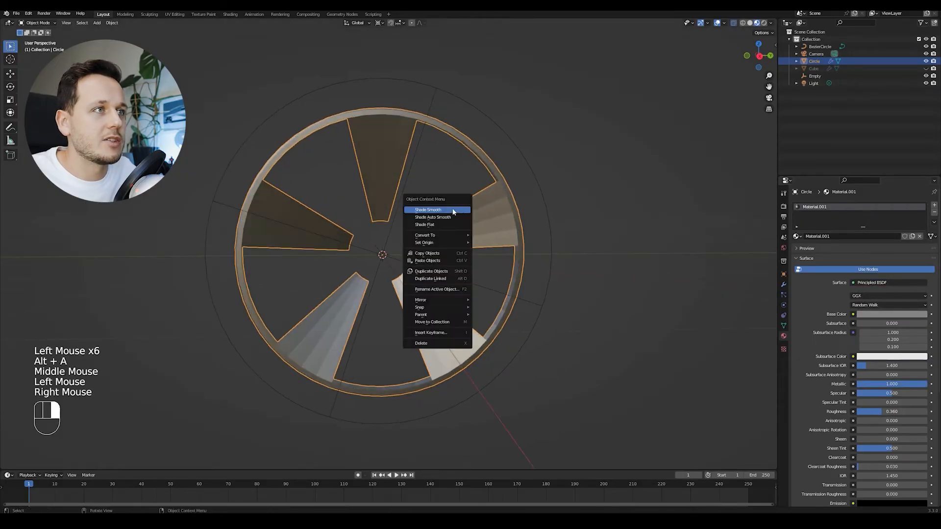
pyautogui.click(452, 210)
pyautogui.moveTo(519, 202); pyautogui.dragTo(458, 174, button='middle')
pyautogui.scroll(2, 472, 208)
pyautogui.hotkey('alt', 'a')
pyautogui.moveTo(362, 121)
pyautogui.mouseDown(button='middle')
pyautogui.moveTo(342, 172)
pyautogui.moveTo(435, 151)
pyautogui.moveTo(406, 152)
pyautogui.moveTo(407, 162)
pyautogui.moveTo(375, 157)
pyautogui.moveTo(363, 120)
pyautogui.moveTo(375, 119)
pyautogui.mouseUp(button='middle')
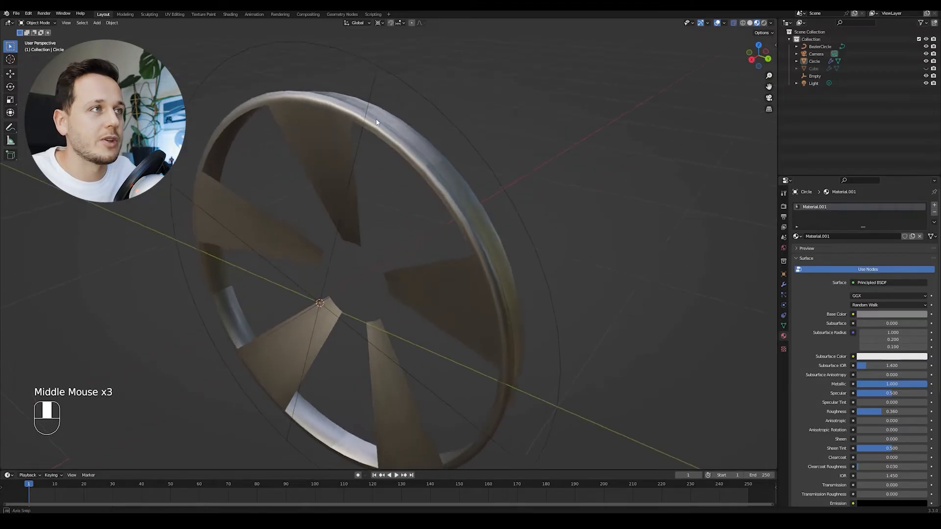
# Enable Auto Smooth for the rim's normals at 30°.
pyautogui.click(374, 118)
pyautogui.click(784, 285)
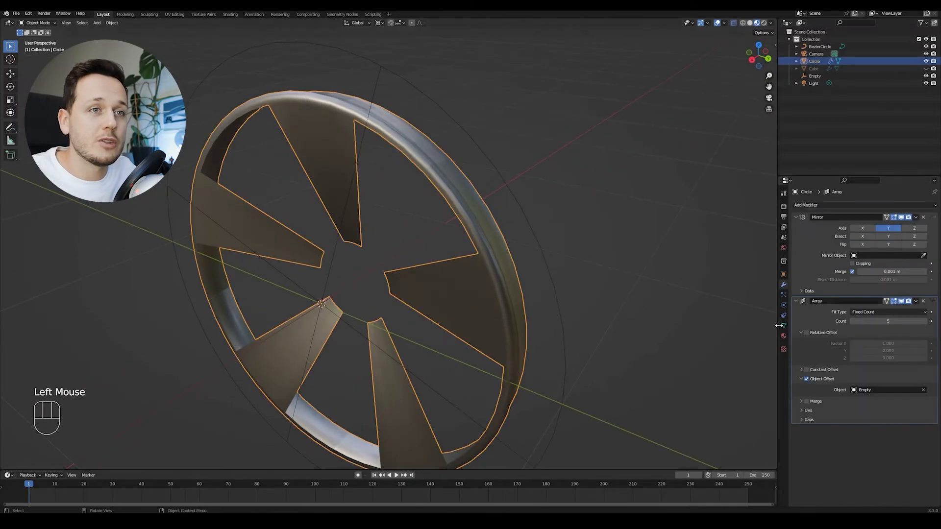
pyautogui.click(783, 325)
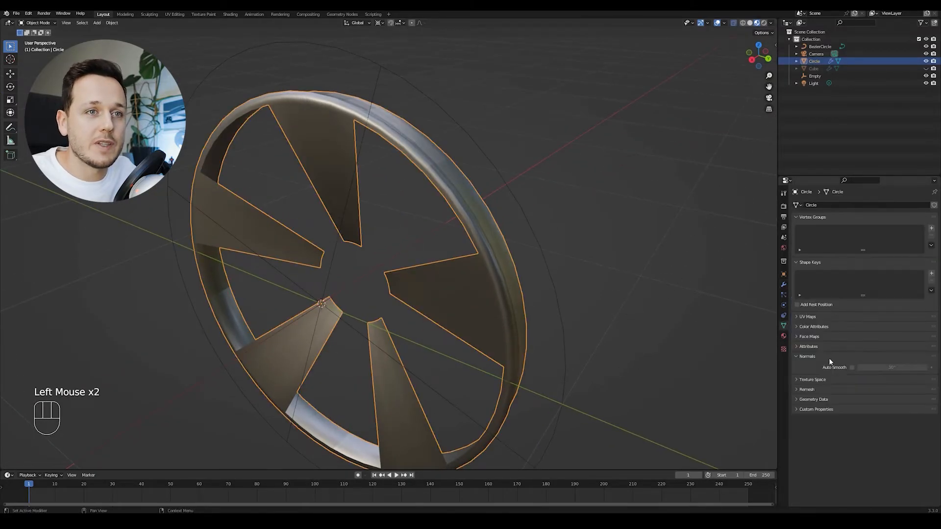
pyautogui.click(802, 356)
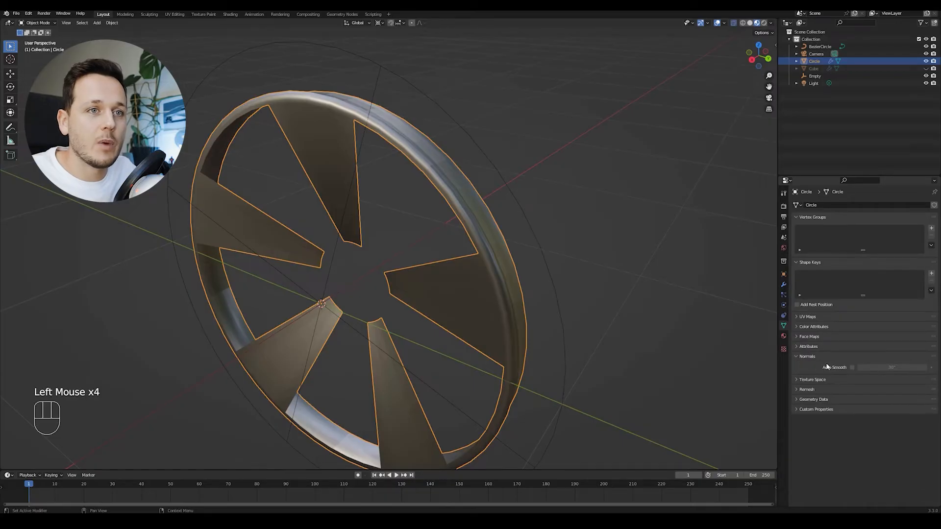
pyautogui.click(852, 367)
# Examine the rim's smoothed shading from several angles, especially the seams between arrayed segments on the outer barrel.
pyautogui.moveTo(425, 143)
pyautogui.mouseDown(button='middle')
pyautogui.moveTo(409, 139)
pyautogui.moveTo(500, 227)
pyautogui.moveTo(377, 162)
pyautogui.moveTo(383, 170)
pyautogui.moveTo(442, 184)
pyautogui.moveTo(334, 125)
pyautogui.moveTo(299, 192)
pyautogui.mouseUp(button='middle')
pyautogui.scroll(2, 420, 148)
pyautogui.moveTo(299, 229); pyautogui.dragTo(370, 130, button='middle')
pyautogui.scroll(-1, 418, 215)
pyautogui.scroll(-1, 418, 216)
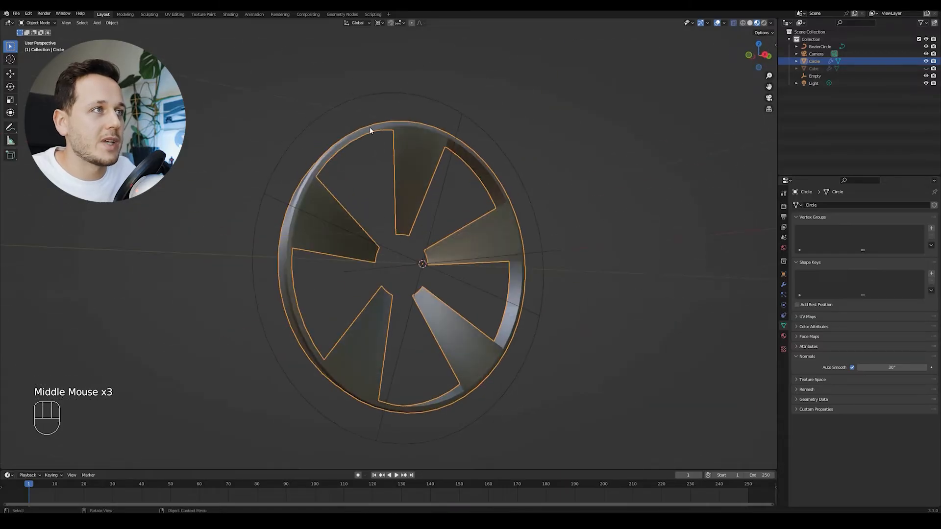
pyautogui.moveTo(409, 240); pyautogui.dragTo(416, 218, button='middle')
pyautogui.scroll(1, 413, 208)
pyautogui.moveTo(417, 218); pyautogui.dragTo(367, 215, button='middle')
pyautogui.scroll(2, 317, 184)
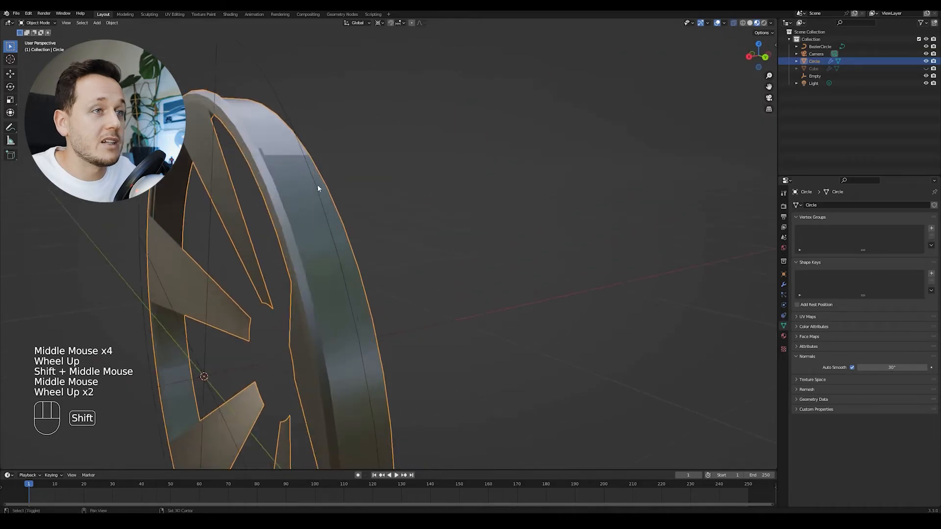
pyautogui.keyDown('shift'); pyautogui.moveTo(316, 184); pyautogui.dragTo(422, 220, button='middle'); pyautogui.keyUp('shift')
# Enable Merge in the rim's Array modifier, including First and Last Copies.
pyautogui.click(784, 284)
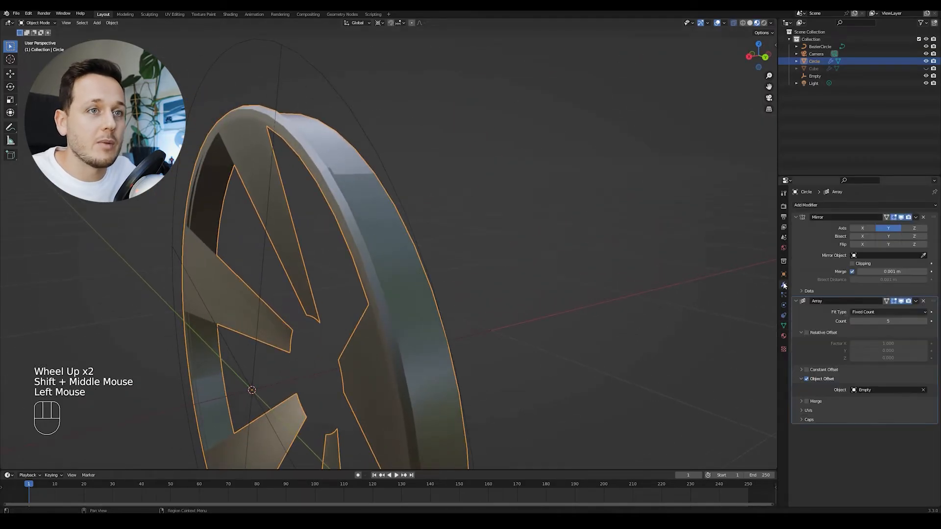
pyautogui.click(808, 401)
pyautogui.moveTo(383, 230); pyautogui.dragTo(405, 253, button='middle')
pyautogui.scroll(-2, 393, 222)
pyautogui.scroll(2, 348, 225)
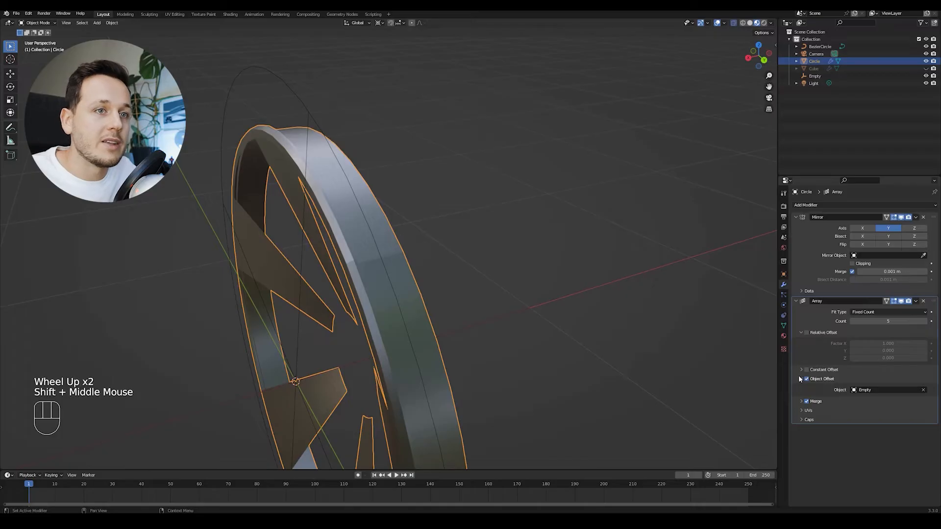
pyautogui.click(802, 401)
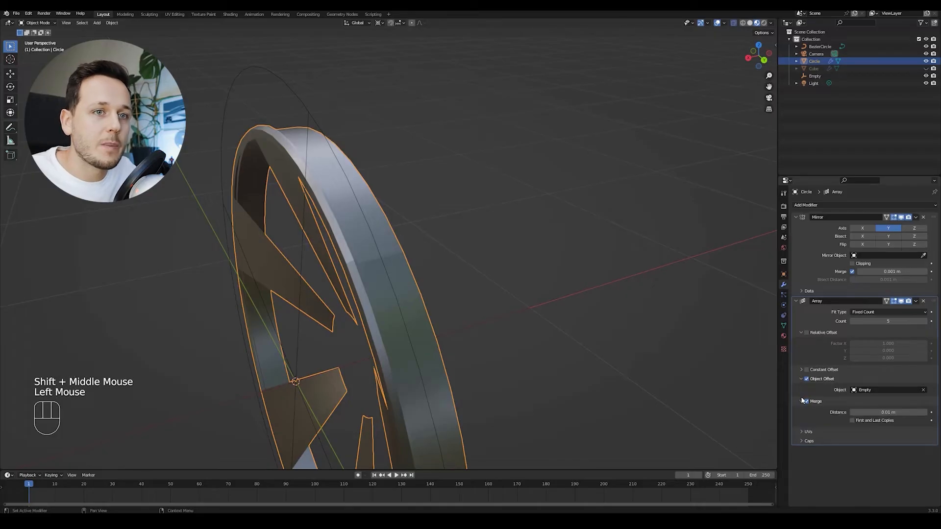
pyautogui.click(853, 421)
# Unhide the tire tread around the rim and clear the selection.
pyautogui.scroll(-1, 467, 286)
pyautogui.moveTo(467, 286); pyautogui.dragTo(521, 230, button='middle')
pyautogui.scroll(-1, 507, 266)
pyautogui.moveTo(488, 181); pyautogui.dragTo(445, 174, button='middle')
pyautogui.hotkey('alt', 'h')
pyautogui.hotkey('alt', 'a')
pyautogui.scroll(-1, 432, 181)
pyautogui.scroll(-1, 376, 180)
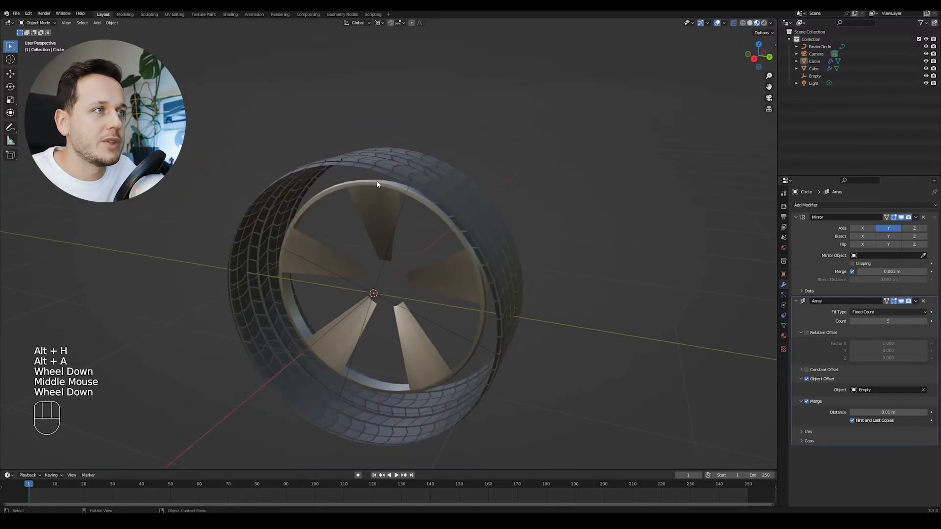
# Try moving the rim object along X in Object Mode.
pyautogui.click(407, 221)
pyautogui.scroll(2, 406, 221)
pyautogui.moveTo(407, 220); pyautogui.dragTo(431, 204, button='middle')
pyautogui.scroll(-2, 430, 208)
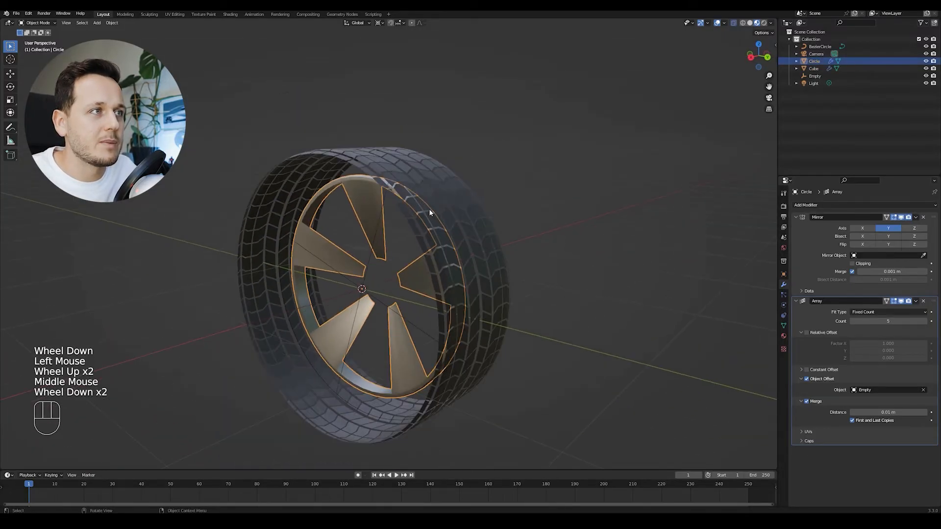
pyautogui.press('g')
pyautogui.press('x')
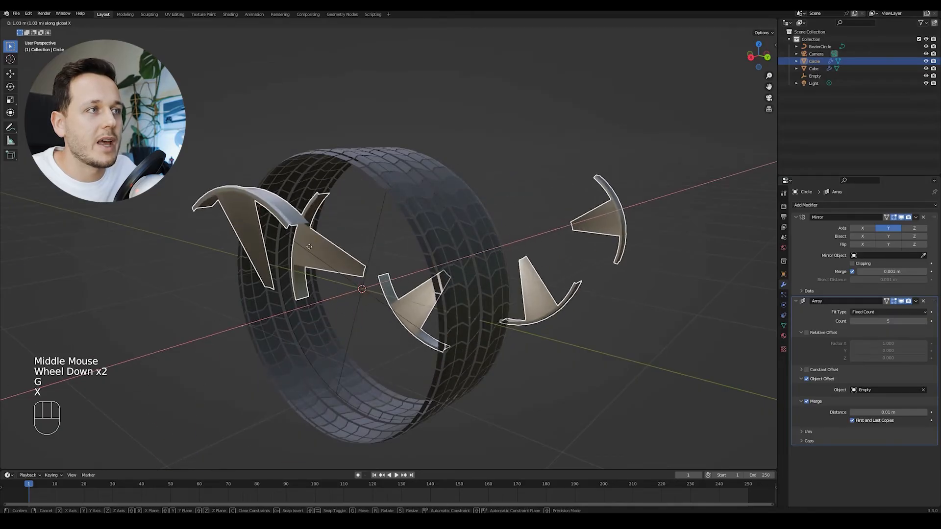
pyautogui.rightClick(449, 229)
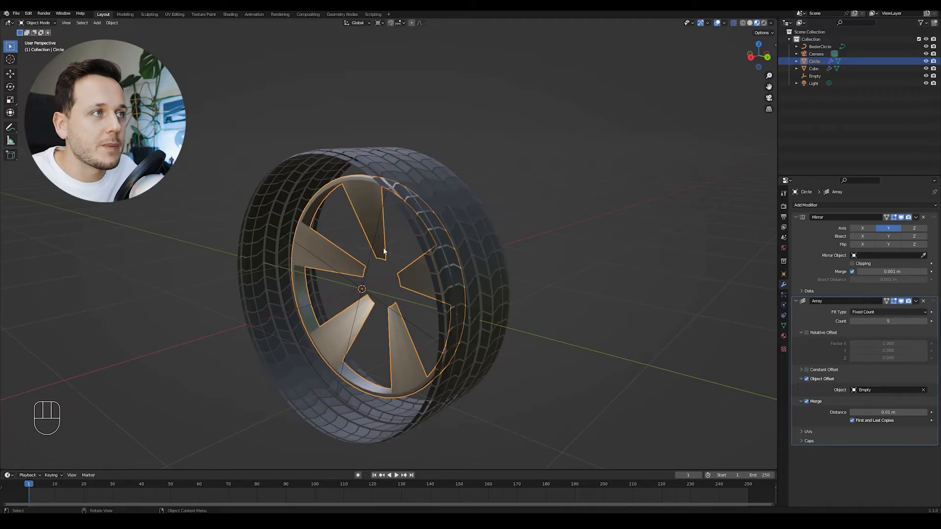
# Move the rim segment's entire mesh along X in Edit Mode toward the tire's outer side, and check it from the front.
pyautogui.moveTo(384, 251); pyautogui.dragTo(357, 254, button='middle')
pyautogui.press('Tab')
pyautogui.press('s')
pyautogui.rightClick(415, 213)
pyautogui.press('a')
pyautogui.press('g')
pyautogui.press('x')
pyautogui.click(422, 214)
pyautogui.moveTo(422, 213); pyautogui.dragTo(474, 259, button='middle')
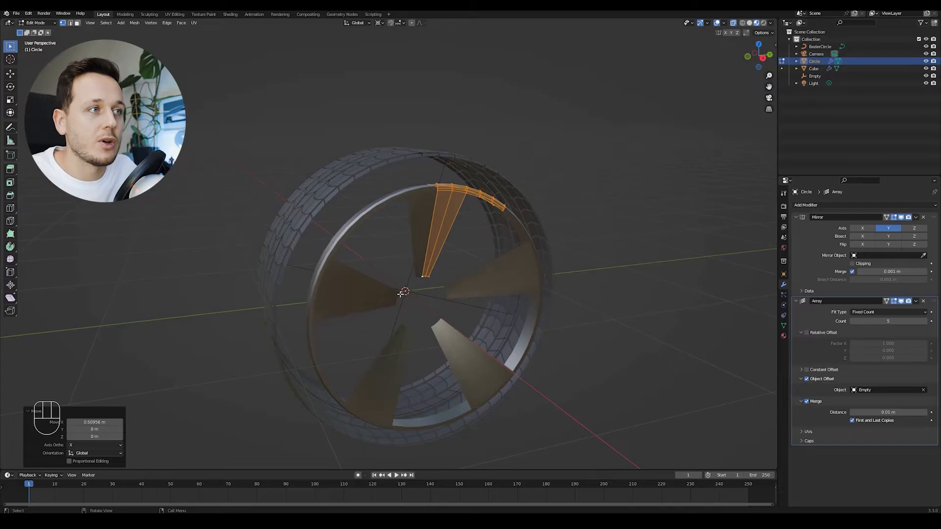
pyautogui.press('KP_1')
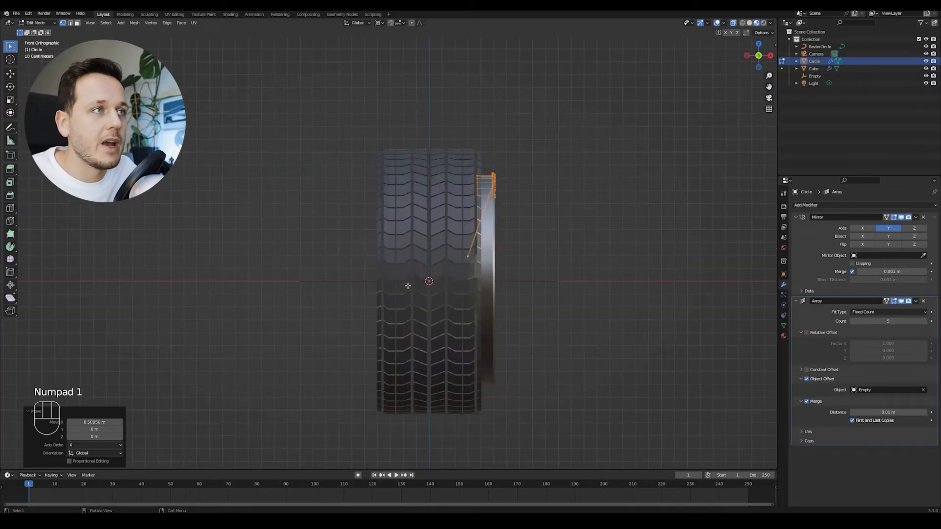
# Shift the rim segment's entire mesh along X until it sits just outside the tire's outer edge, and return to Object Mode.
pyautogui.scroll(2, 501, 217)
pyautogui.keyDown('shift'); pyautogui.moveTo(563, 176); pyautogui.dragTo(518, 201, button='middle'); pyautogui.keyUp('shift')
pyautogui.press('g')
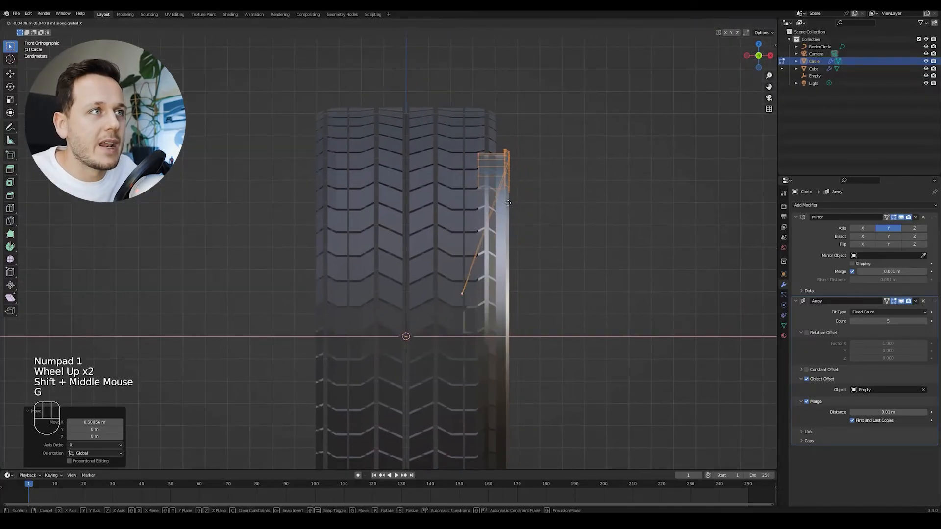
pyautogui.click(504, 202)
pyautogui.scroll(1, 504, 201)
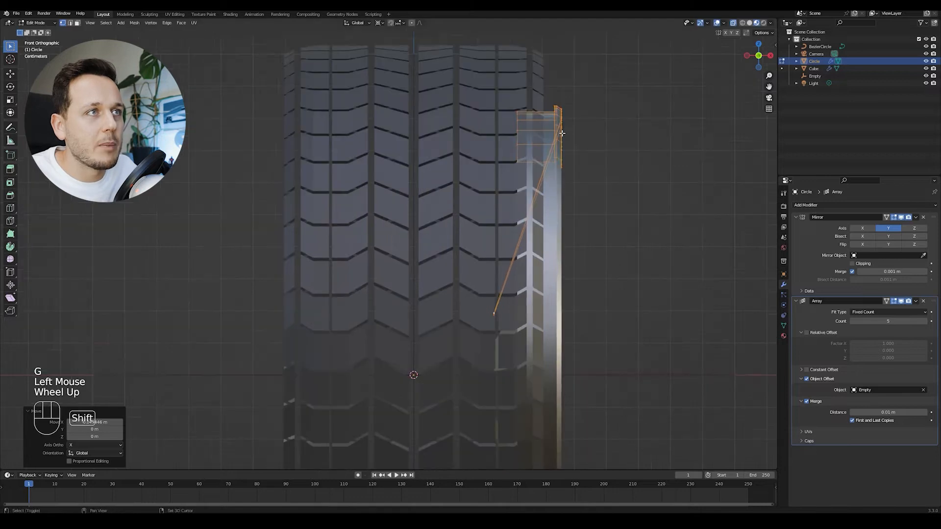
pyautogui.keyDown('shift'); pyautogui.moveTo(542, 142); pyautogui.dragTo(498, 164, button='middle'); pyautogui.keyUp('shift')
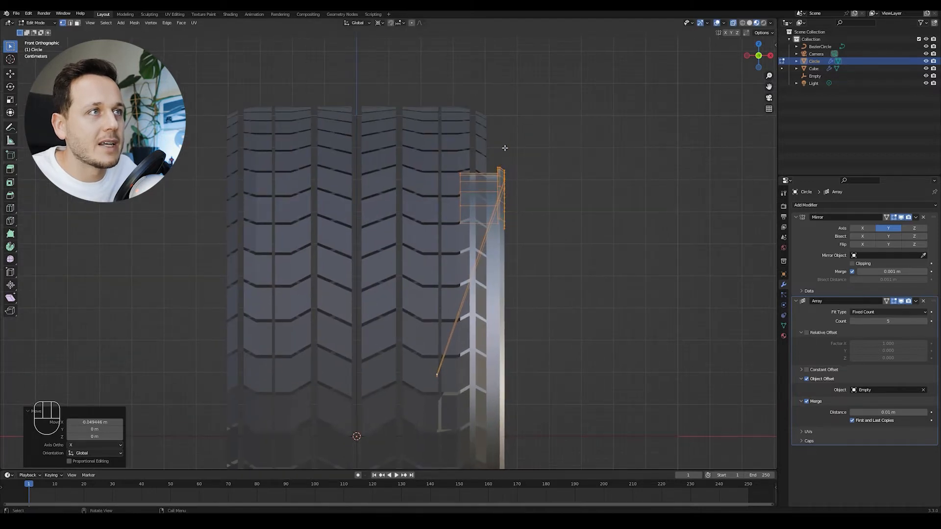
pyautogui.press('g')
pyautogui.press('x')
pyautogui.click(528, 187)
pyautogui.moveTo(560, 199); pyautogui.dragTo(432, 231, button='middle')
pyautogui.scroll(-1, 484, 224)
pyautogui.hotkey('alt', 'a')
pyautogui.scroll(-2, 486, 225)
pyautogui.press('Tab')
# Duplicate the outer edge loop of the rim segment in place in Edit Mode.
pyautogui.scroll(2, 469, 262)
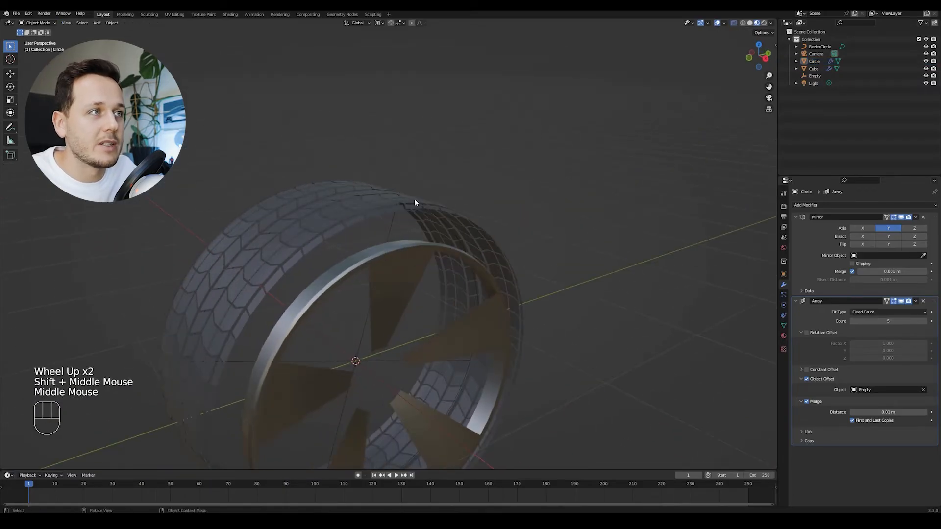
pyautogui.click(418, 261)
pyautogui.scroll(2, 419, 261)
pyautogui.press('Tab')
pyautogui.moveTo(418, 262); pyautogui.dragTo(436, 287, button='middle')
pyautogui.scroll(1, 361, 244)
pyautogui.keyDown('alt'); pyautogui.click(320, 225); pyautogui.keyUp('alt')
pyautogui.hotkey('shift', 'd')
pyautogui.rightClick(436, 209)
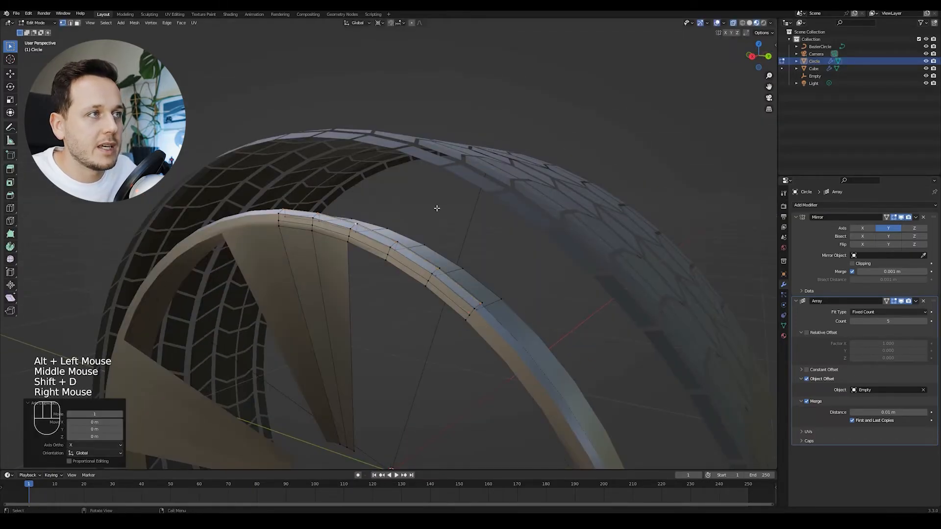
# Scale the duplicated edge loop up by 1.002.
pyautogui.press('s')
pyautogui.keyDown('shift'); pyautogui.click(439, 204); pyautogui.keyUp('shift')
pyautogui.moveTo(439, 205); pyautogui.dragTo(323, 222, button='middle')
pyautogui.scroll(1, 520, 227)
pyautogui.keyDown('shift'); pyautogui.scroll(1, 522, 229); pyautogui.keyUp('shift')
pyautogui.keyDown('shift'); pyautogui.scroll(-1, 530, 235); pyautogui.keyUp('shift')
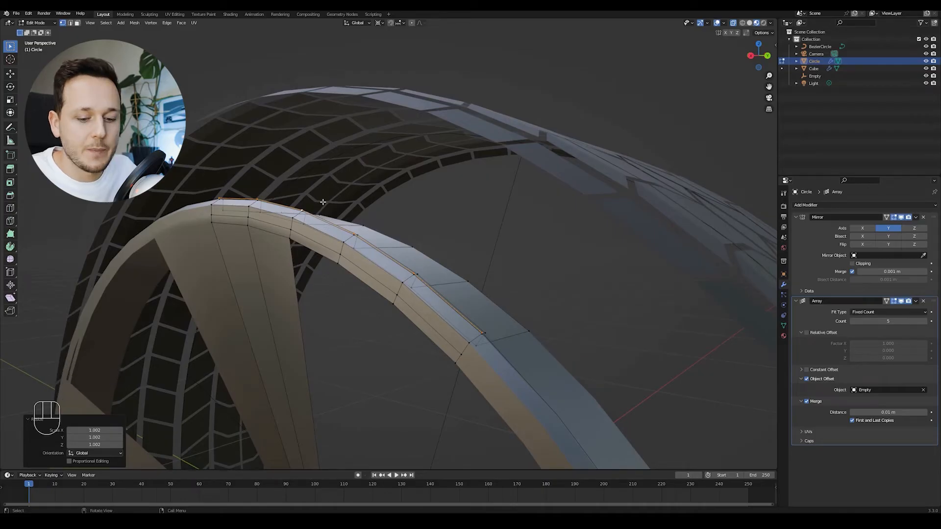
# Extrude the duplicated loop and scale the new edge outward by 1.031 to begin the tire sidewall.
pyautogui.scroll(2, 323, 201)
pyautogui.moveTo(323, 202); pyautogui.dragTo(528, 226, button='middle')
pyautogui.press('KP_1')
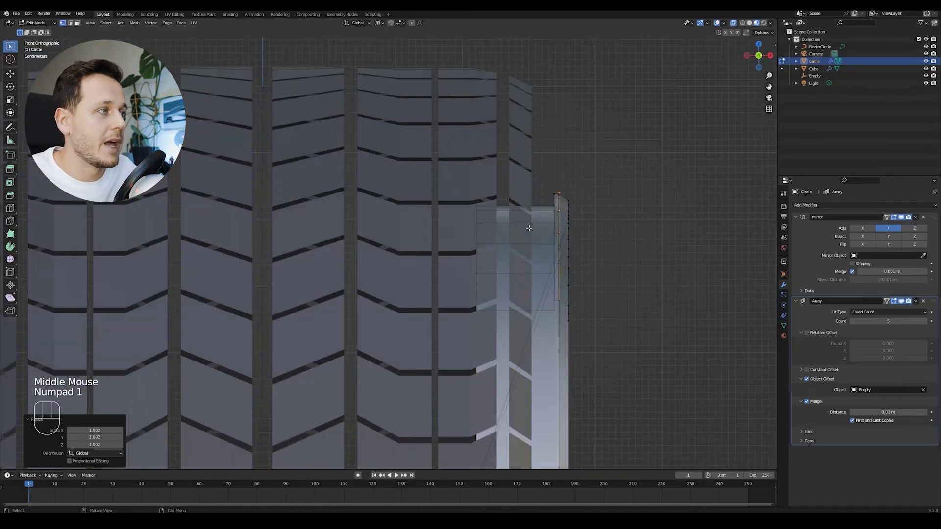
pyautogui.keyDown('shift'); pyautogui.moveTo(590, 227); pyautogui.dragTo(534, 250, button='middle'); pyautogui.keyUp('shift')
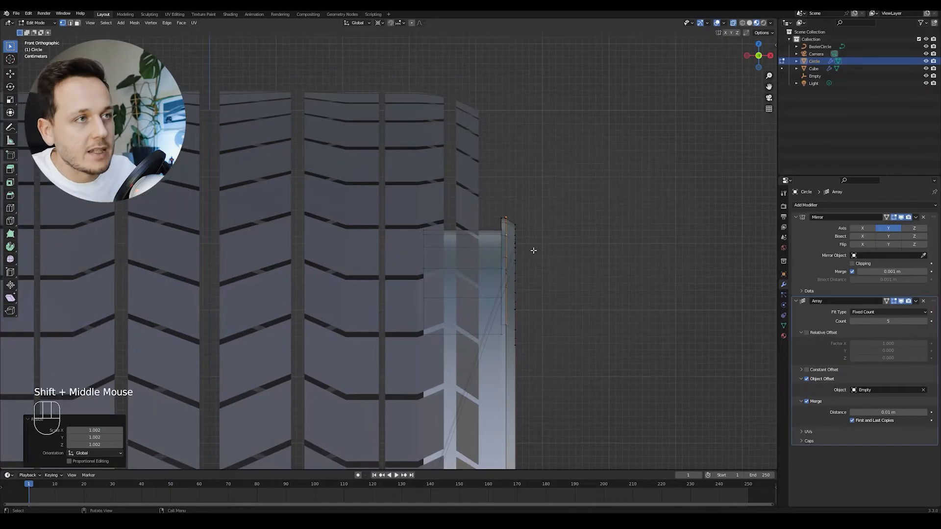
pyautogui.press('e')
pyautogui.press('s')
pyautogui.click(537, 229)
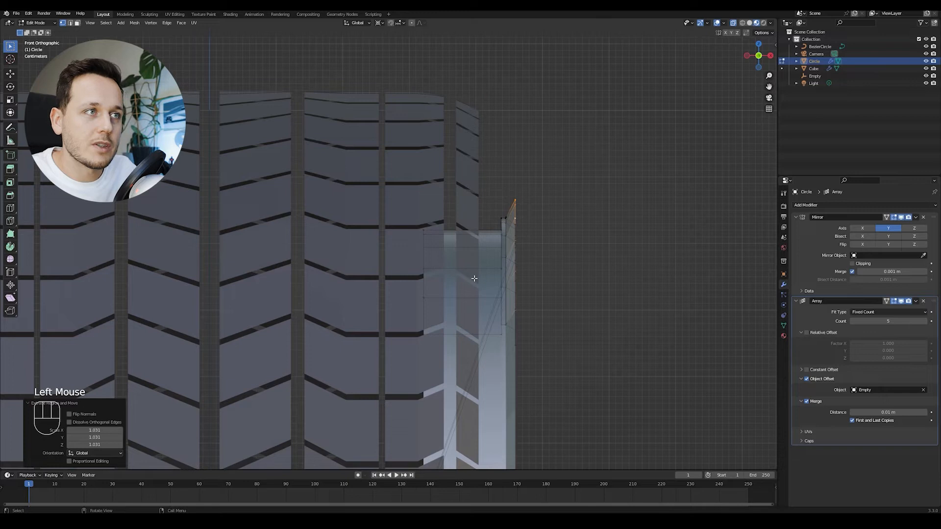
pyautogui.scroll(-2, 499, 265)
pyautogui.keyDown('shift'); pyautogui.moveTo(500, 265); pyautogui.dragTo(529, 222, button='middle'); pyautogui.keyUp('shift')
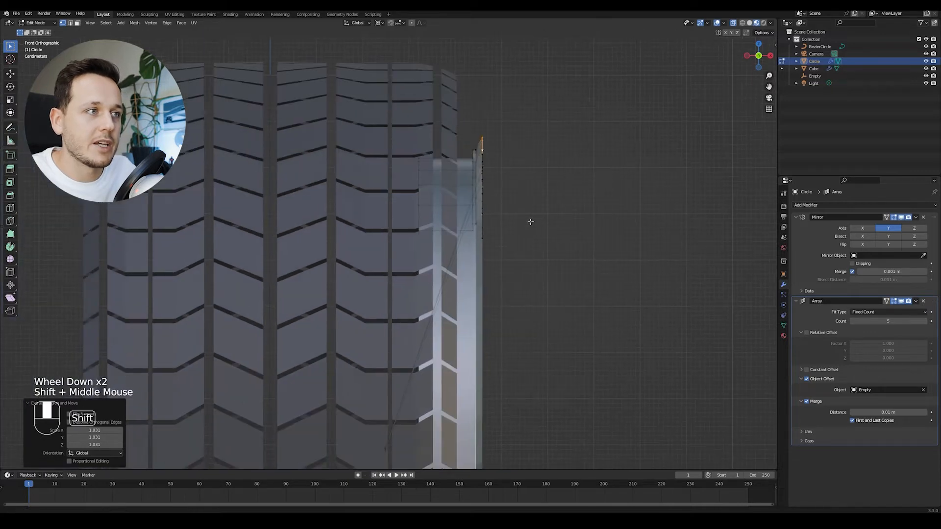
pyautogui.scroll(-1, 531, 202)
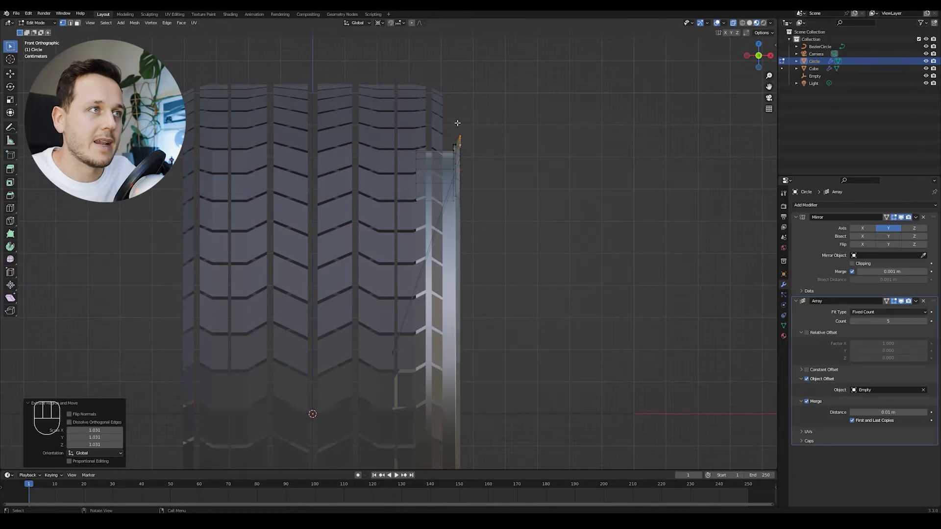
# Nudge the extruded sidewall edge very slightly along X toward the tire.
pyautogui.scroll(2, 458, 123)
pyautogui.keyDown('shift'); pyautogui.moveTo(458, 125); pyautogui.dragTo(544, 215, button='middle'); pyautogui.keyUp('shift')
pyautogui.scroll(1, 548, 218)
pyautogui.press('g')
pyautogui.rightClick(551, 196)
pyautogui.press('g')
pyautogui.rightClick(544, 213)
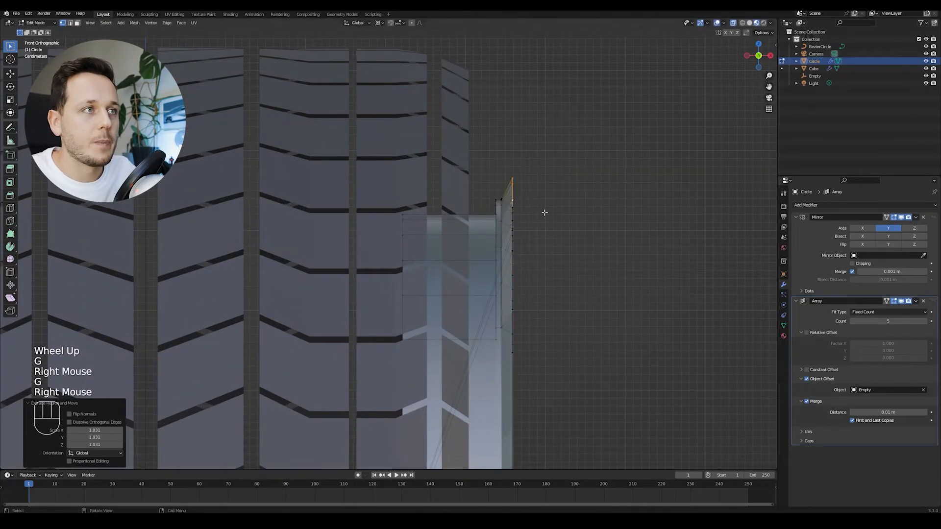
pyautogui.scroll(1, 545, 212)
pyautogui.keyDown('shift'); pyautogui.moveTo(545, 213); pyautogui.dragTo(547, 218, button='middle'); pyautogui.keyUp('shift')
pyautogui.keyDown('shift'); pyautogui.moveTo(547, 219); pyautogui.dragTo(551, 225, button='middle'); pyautogui.keyUp('shift')
pyautogui.press('g')
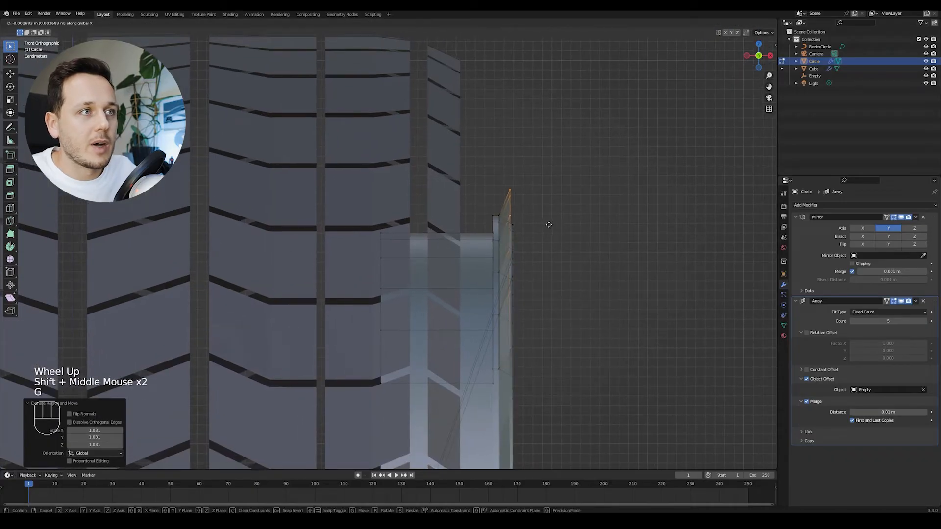
pyautogui.click(553, 224)
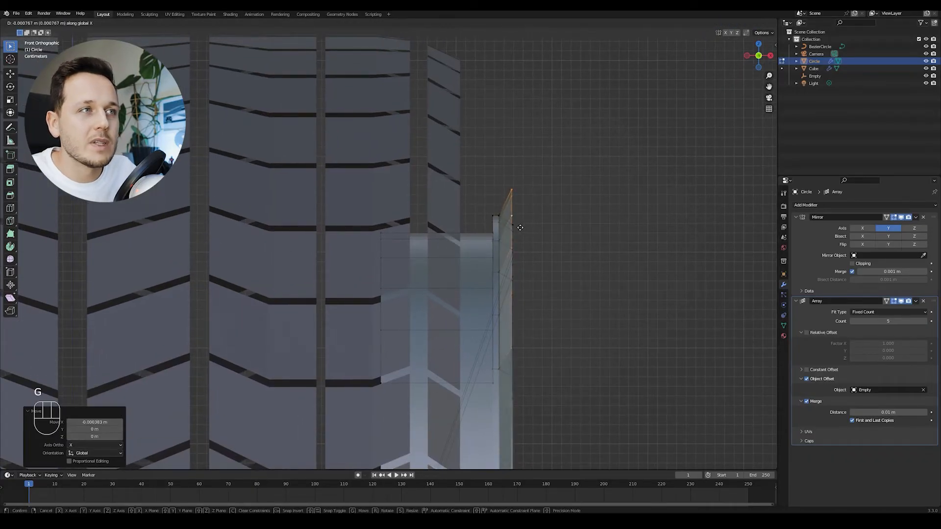
pyautogui.keyDown('shift'); pyautogui.moveTo(536, 202); pyautogui.dragTo(526, 228, button='middle'); pyautogui.keyUp('shift')
# Extrude the sidewall edge again scaled by 1.095 and move it about -0.026 m along X.
pyautogui.press('e')
pyautogui.press('s')
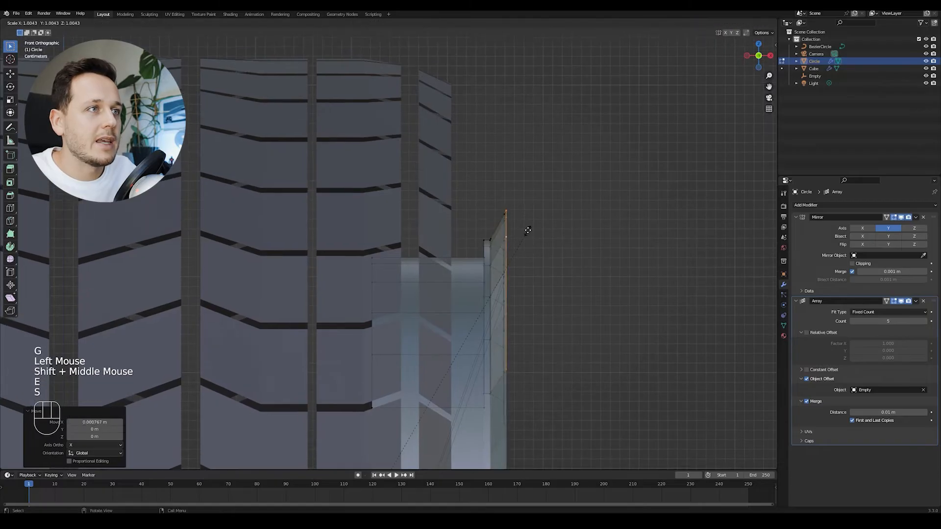
pyautogui.click(577, 157)
pyautogui.press('g')
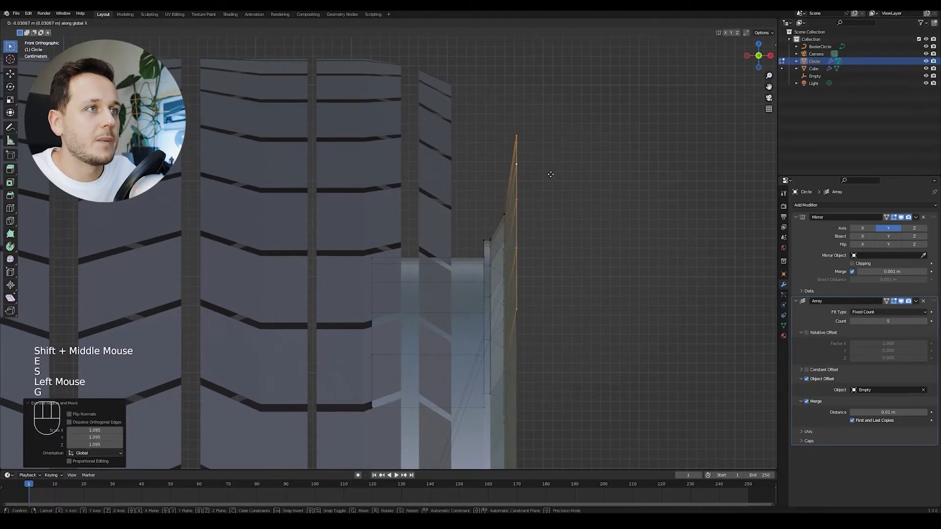
pyautogui.click(555, 176)
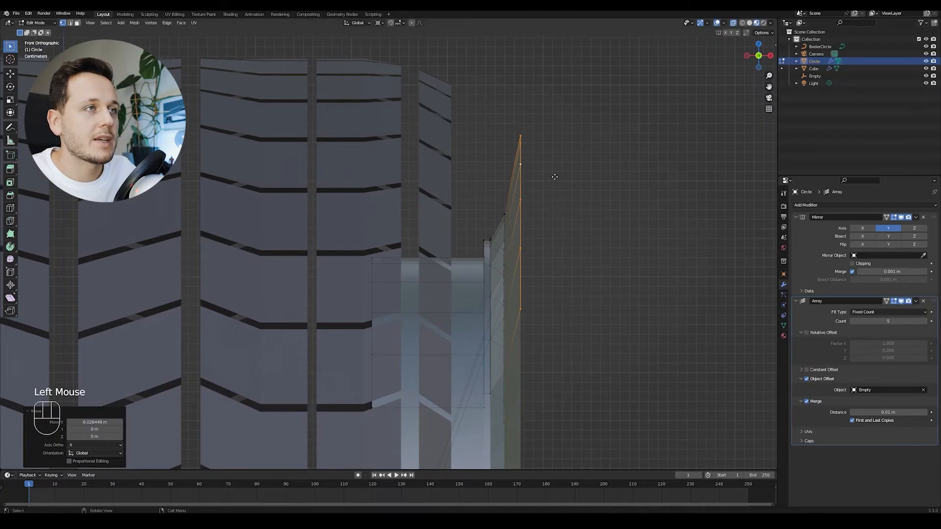
# Extrude the sidewall edge scaled by about 1.04 and move it along X back toward the tread to form the shoulder.
pyautogui.press('e')
pyautogui.press('s')
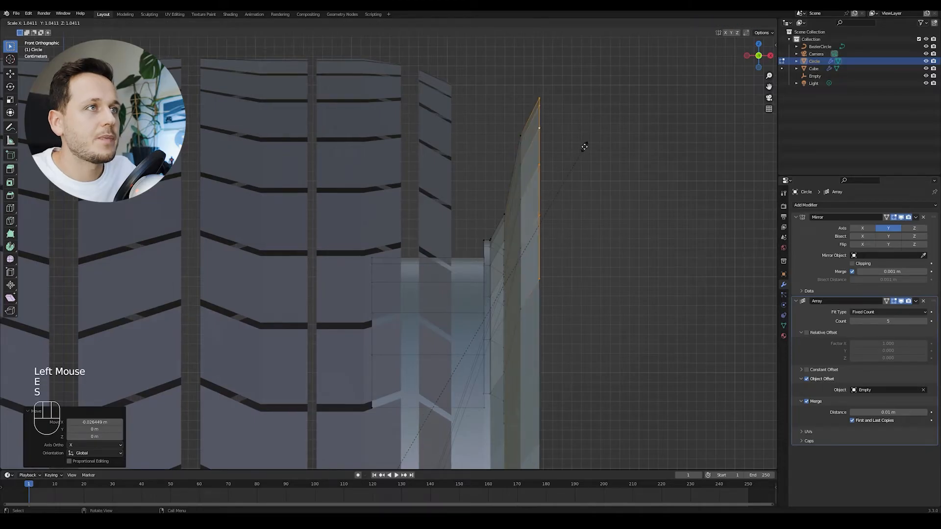
pyautogui.click(582, 147)
pyautogui.press('g')
pyautogui.press('x')
pyautogui.click(542, 128)
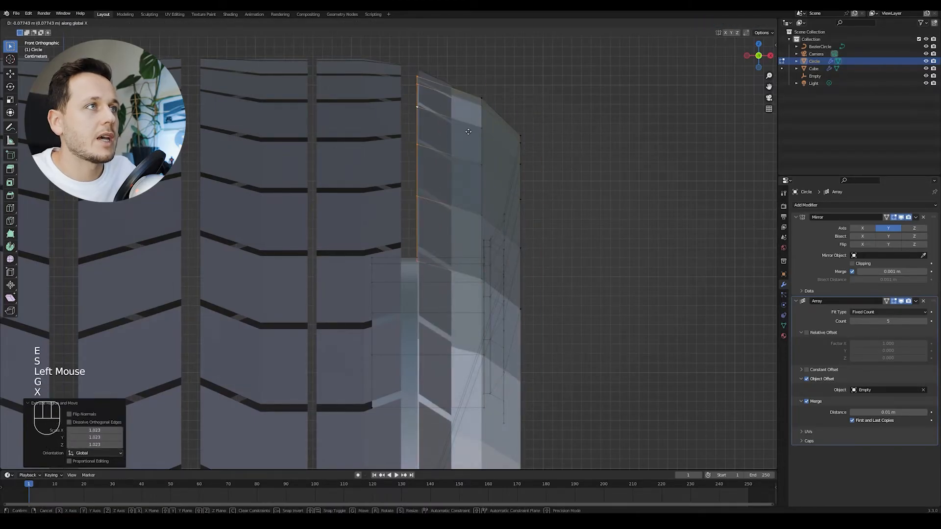
# Extend the shoulder to the tread's edge with an extrusion scaled 1.023 and moved about -0.080 m along X, adjusted by a 1.007 scale.
pyautogui.click(466, 132)
pyautogui.press('s')
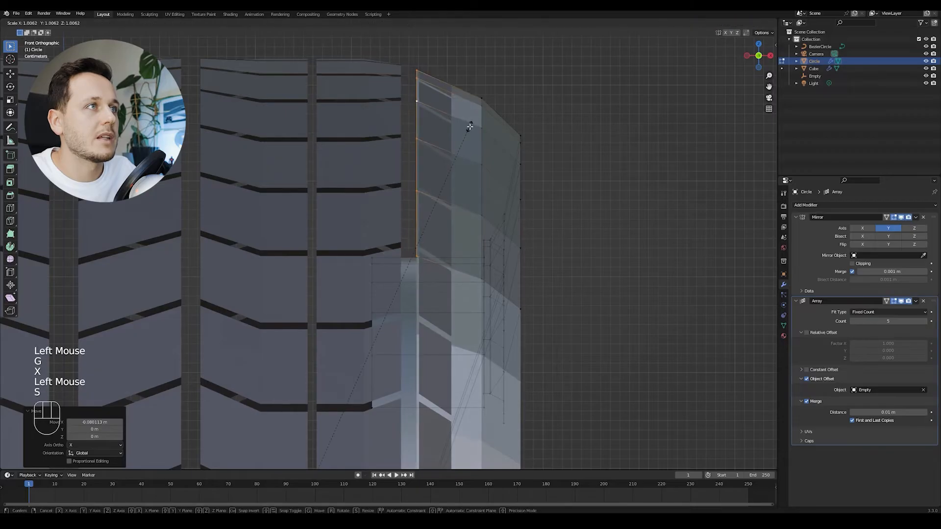
pyautogui.click(465, 122)
pyautogui.scroll(-1, 464, 122)
pyautogui.keyDown('shift'); pyautogui.moveTo(464, 122); pyautogui.dragTo(503, 194, button='middle'); pyautogui.keyUp('shift')
# Extrude the shoulder edge scaled by 1.005 and move it about -0.346 m along X beneath the tread, close to the tire's center.
pyautogui.press('e')
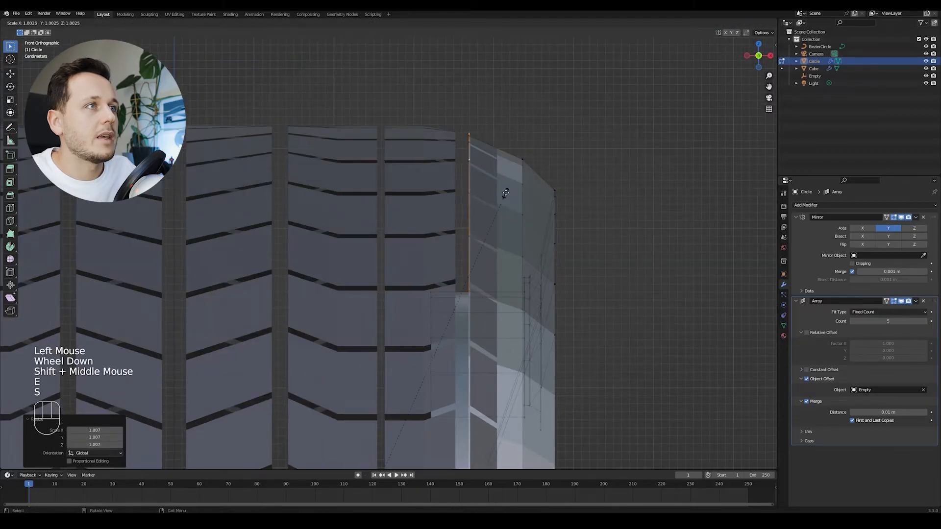
pyautogui.press('s')
pyautogui.click(503, 194)
pyautogui.press('g')
pyautogui.click(269, 212)
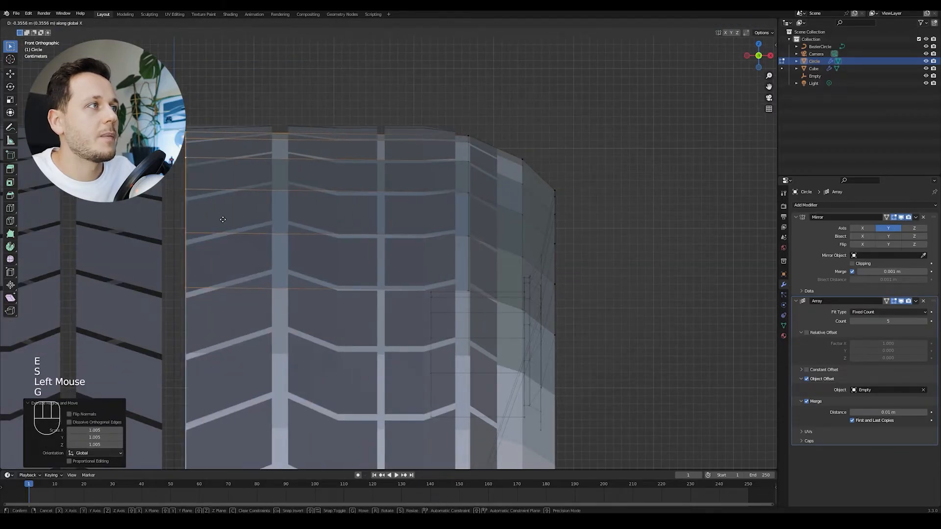
pyautogui.keyDown('shift'); pyautogui.moveTo(266, 219); pyautogui.dragTo(347, 199, button='middle'); pyautogui.keyUp('shift')
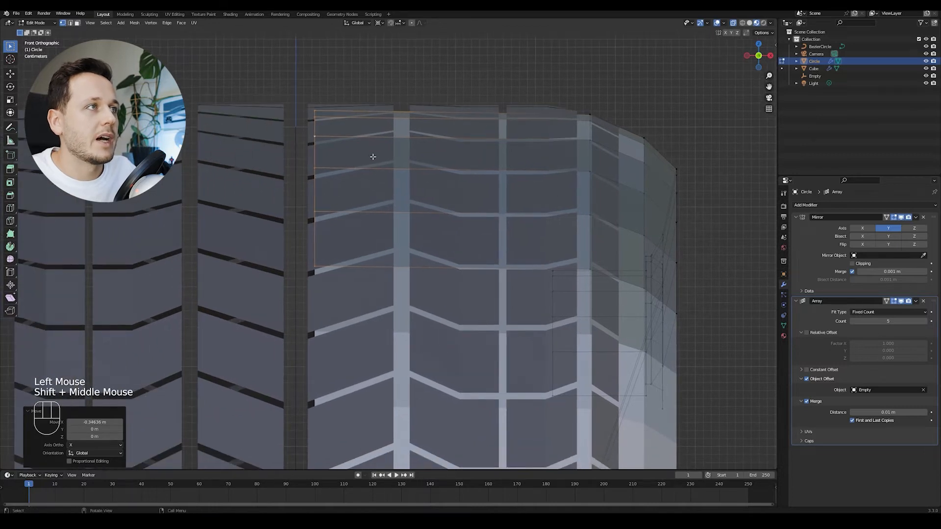
pyautogui.scroll(-1, 373, 157)
pyautogui.keyDown('shift'); pyautogui.moveTo(325, 158); pyautogui.dragTo(354, 172, button='middle'); pyautogui.keyUp('shift')
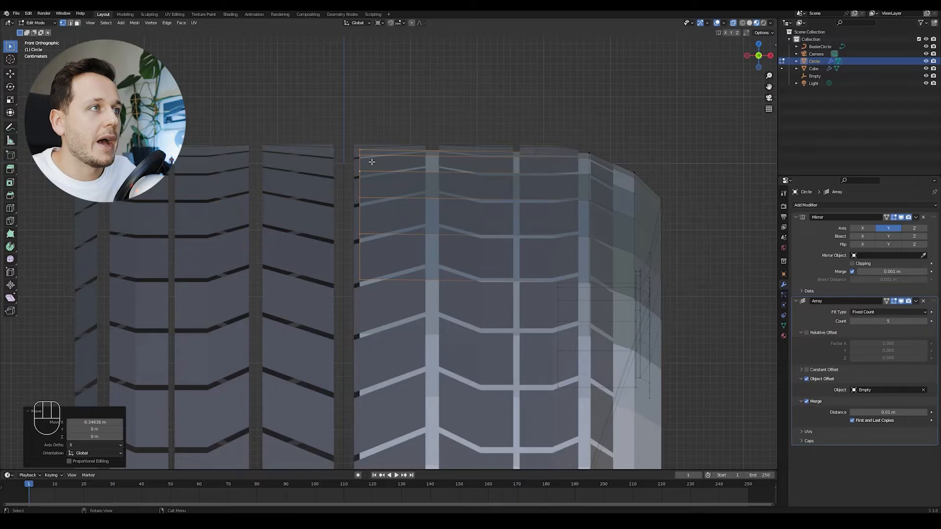
pyautogui.press('g')
pyautogui.press('x')
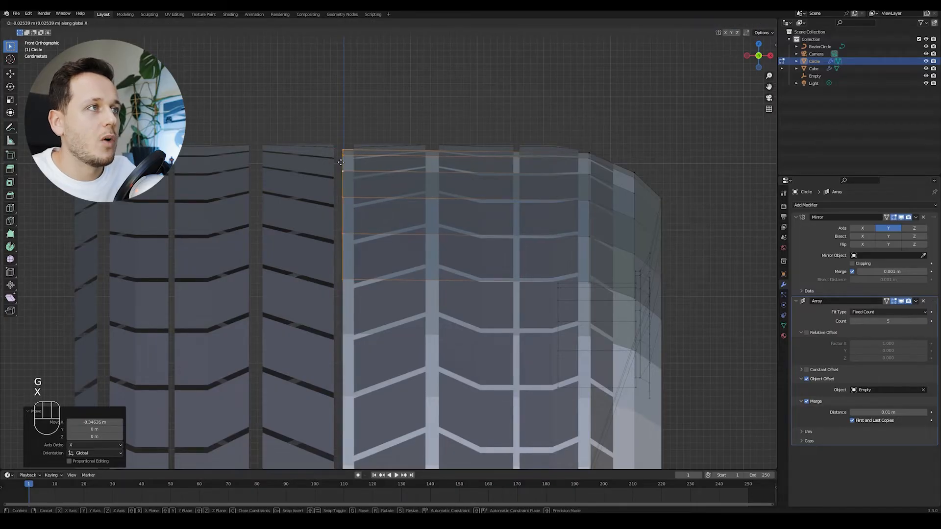
pyautogui.rightClick(355, 161)
pyautogui.keyDown('shift'); pyautogui.moveTo(354, 161); pyautogui.dragTo(382, 158, button='middle'); pyautogui.keyUp('shift')
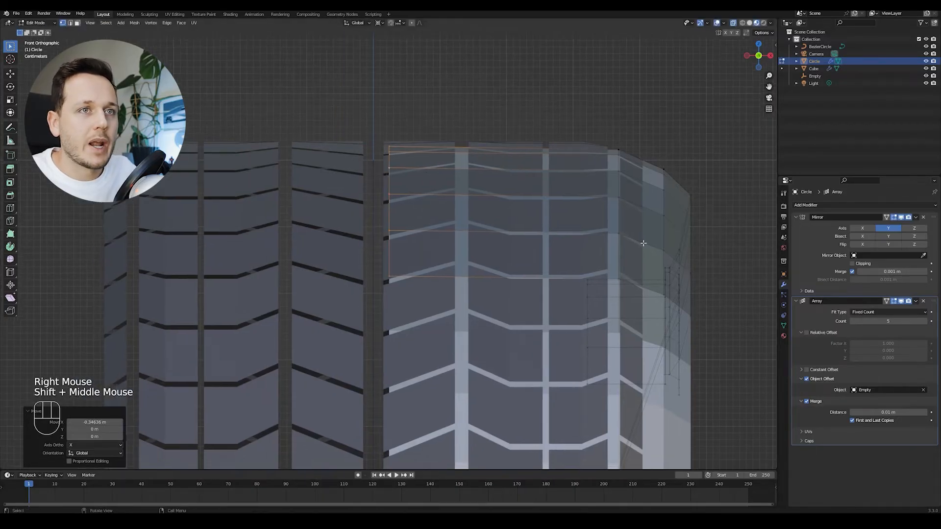
# Separate the linked tire sidewall and surface mesh from the rim segment into its own object, and return to Object Mode.
pyautogui.press('Tab')
pyautogui.scroll(-1, 642, 276)
pyautogui.moveTo(642, 276); pyautogui.dragTo(519, 278, button='middle')
pyautogui.scroll(-2, 543, 269)
pyautogui.press('Tab')
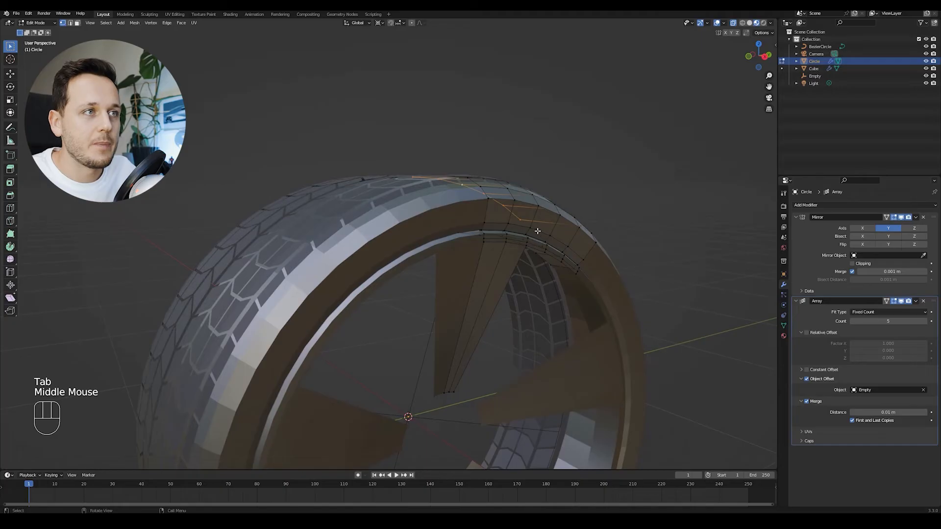
pyautogui.hotkey('alt', 'a')
pyautogui.press('l')
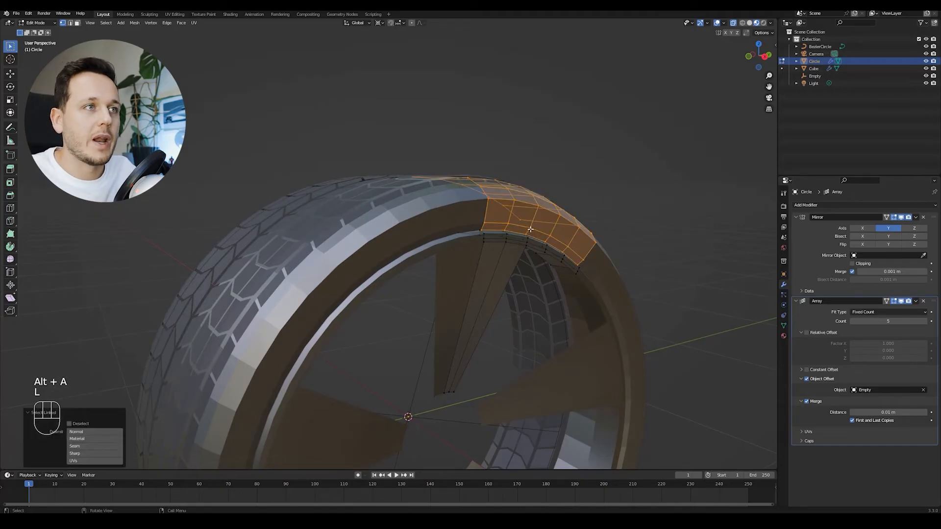
pyautogui.keyDown('shift'); pyautogui.moveTo(529, 227); pyautogui.dragTo(490, 230, button='middle'); pyautogui.keyUp('shift')
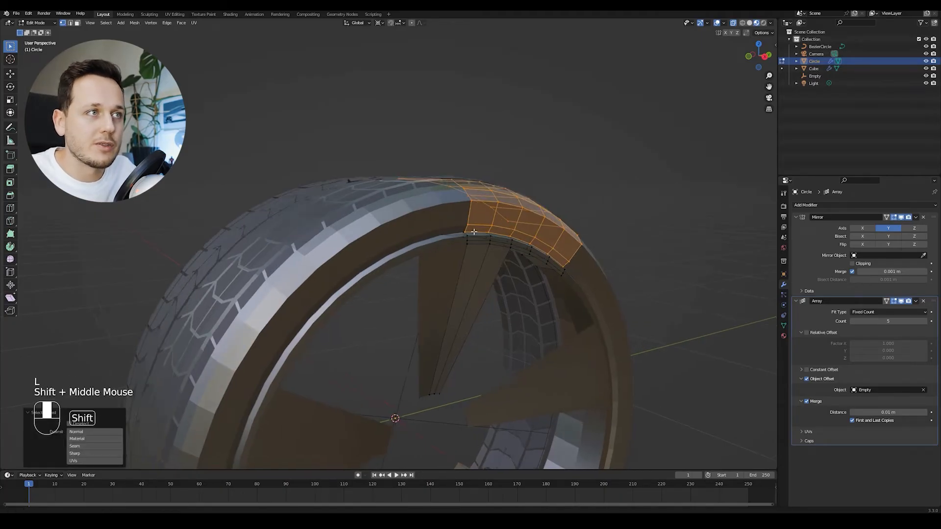
pyautogui.scroll(1, 470, 237)
pyautogui.press('p')
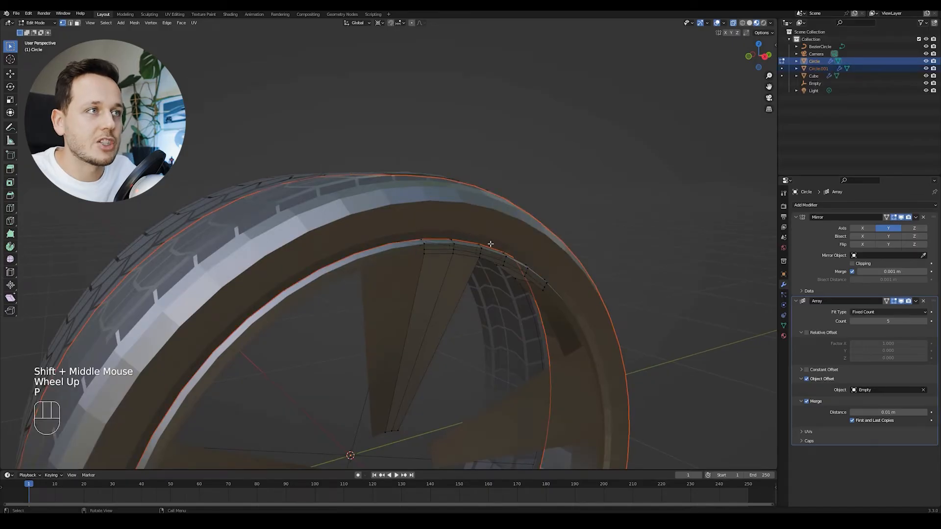
pyautogui.hotkey('alt', 'a')
pyautogui.click(475, 213)
pyautogui.press('Tab')
pyautogui.hotkey('alt', 'a')
# Assign the tread's existing dark material to the separated tire surface object.
pyautogui.click(462, 251)
pyautogui.click(463, 251)
pyautogui.click(481, 201)
pyautogui.scroll(-1, 481, 201)
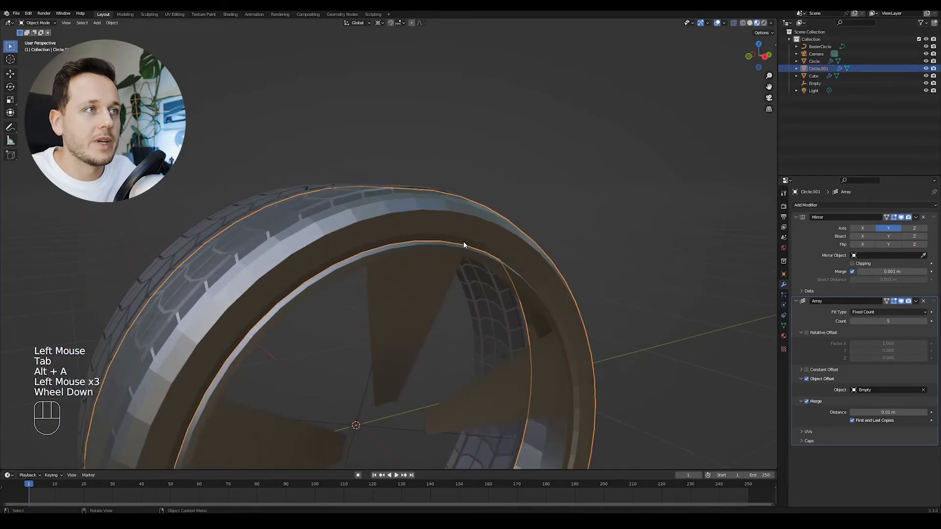
pyautogui.moveTo(431, 224); pyautogui.dragTo(463, 217, button='middle')
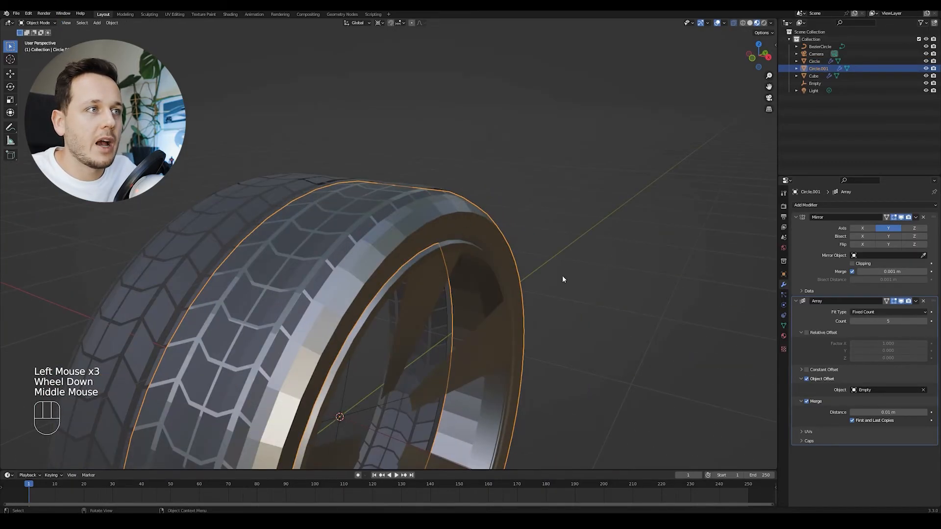
pyautogui.click(784, 336)
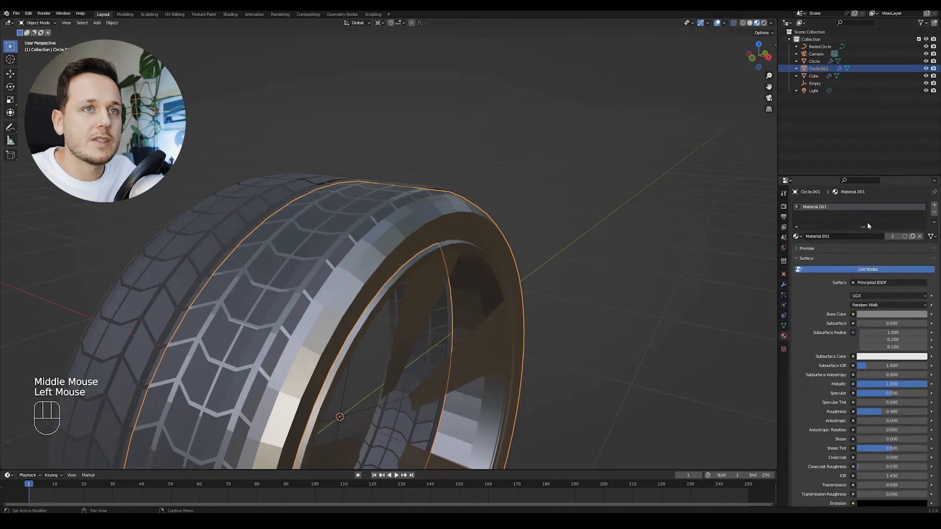
pyautogui.click(796, 236)
pyautogui.click(816, 246)
pyautogui.hotkey('alt', 'a')
pyautogui.moveTo(461, 250)
pyautogui.mouseDown(button='middle')
pyautogui.moveTo(409, 305)
pyautogui.moveTo(369, 218)
pyautogui.moveTo(374, 260)
pyautogui.moveTo(386, 250)
pyautogui.moveTo(463, 284)
pyautogui.moveTo(425, 258)
pyautogui.moveTo(360, 253)
pyautogui.moveTo(324, 236)
pyautogui.moveTo(362, 224)
pyautogui.moveTo(404, 259)
pyautogui.moveTo(475, 251)
pyautogui.moveTo(462, 256)
pyautogui.mouseUp(button='middle')
pyautogui.scroll(3, 387, 250)
pyautogui.keyDown('shift'); pyautogui.moveTo(319, 204); pyautogui.dragTo(354, 205, button='middle'); pyautogui.keyUp('shift')
# Enable Ambient Occlusion in the Eevee render settings and set its distance to 1.79 m.
pyautogui.click(783, 285)
pyautogui.click(783, 208)
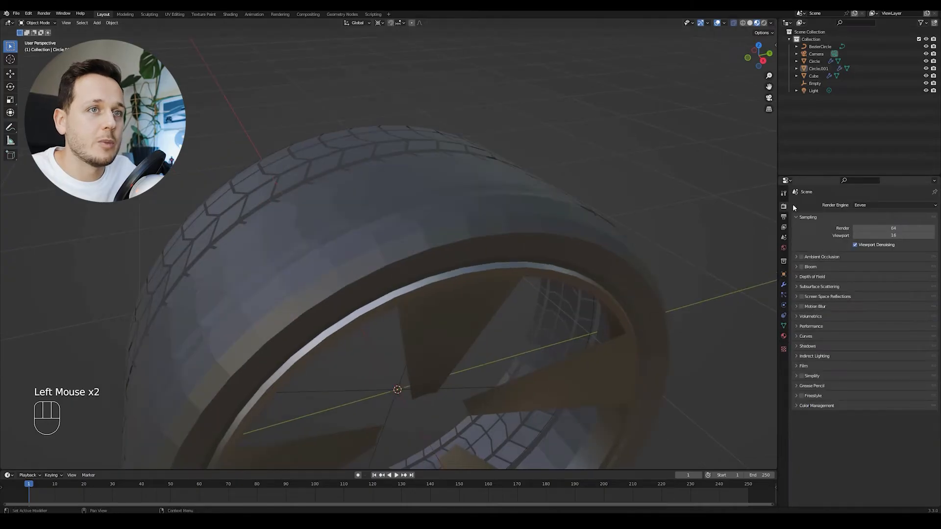
pyautogui.click(801, 257)
pyautogui.click(815, 257)
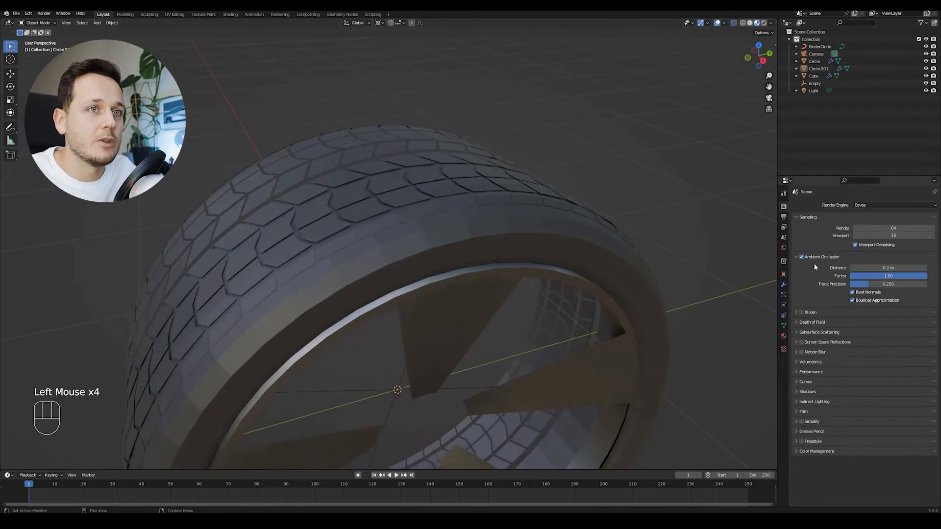
pyautogui.moveTo(866, 268); pyautogui.dragTo(916, 268)
pyautogui.moveTo(343, 196); pyautogui.dragTo(431, 191, button='middle')
# Add a second Mirror modifier on the X axis to the tire surface object.
pyautogui.hotkey('alt', 'a')
pyautogui.click(459, 240)
pyautogui.scroll(-2, 465, 238)
pyautogui.keyDown('shift'); pyautogui.moveTo(478, 235); pyautogui.dragTo(490, 211, button='middle'); pyautogui.keyUp('shift')
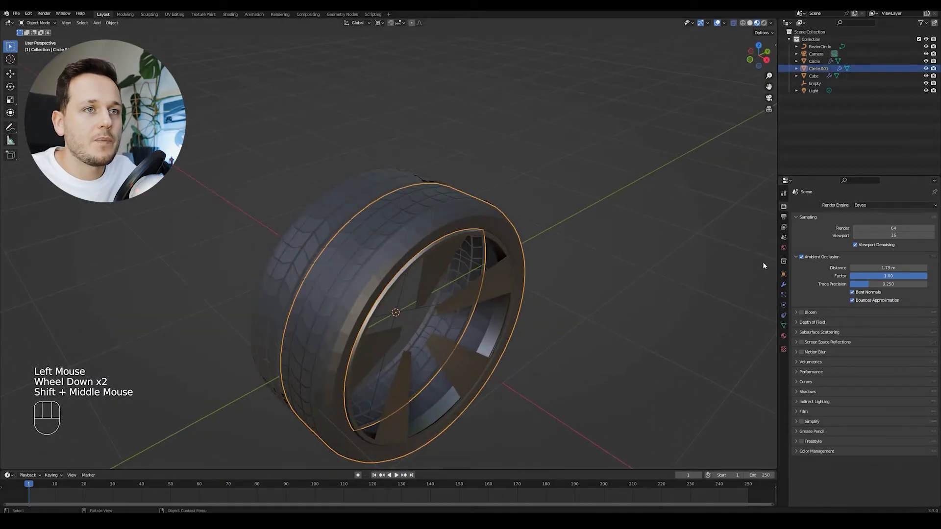
pyautogui.click(783, 285)
pyautogui.scroll(1, 486, 272)
pyautogui.keyDown('shift'); pyautogui.scroll(1, 486, 271); pyautogui.keyUp('shift')
pyautogui.keyDown('shift'); pyautogui.moveTo(487, 271); pyautogui.dragTo(495, 267, button='middle'); pyautogui.keyUp('shift')
pyautogui.keyDown('shift'); pyautogui.scroll(-1, 495, 267); pyautogui.keyUp('shift')
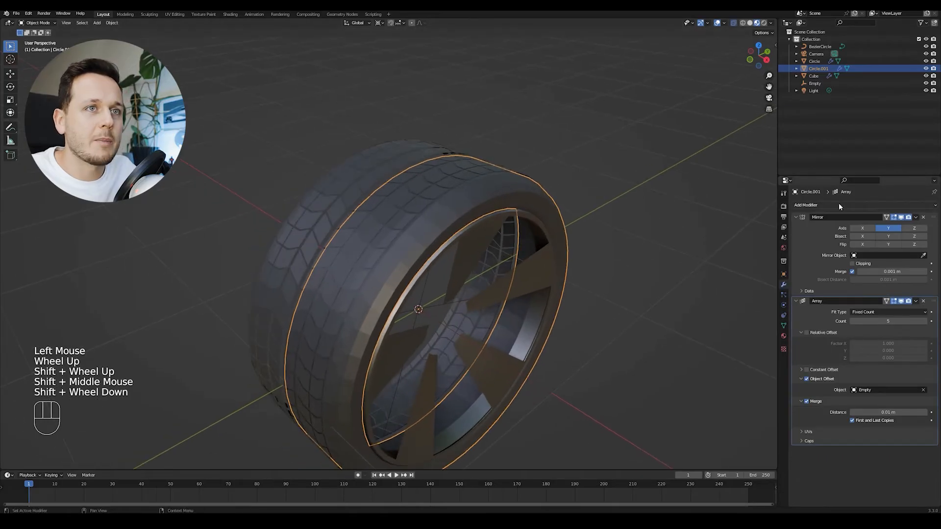
pyautogui.click(838, 205)
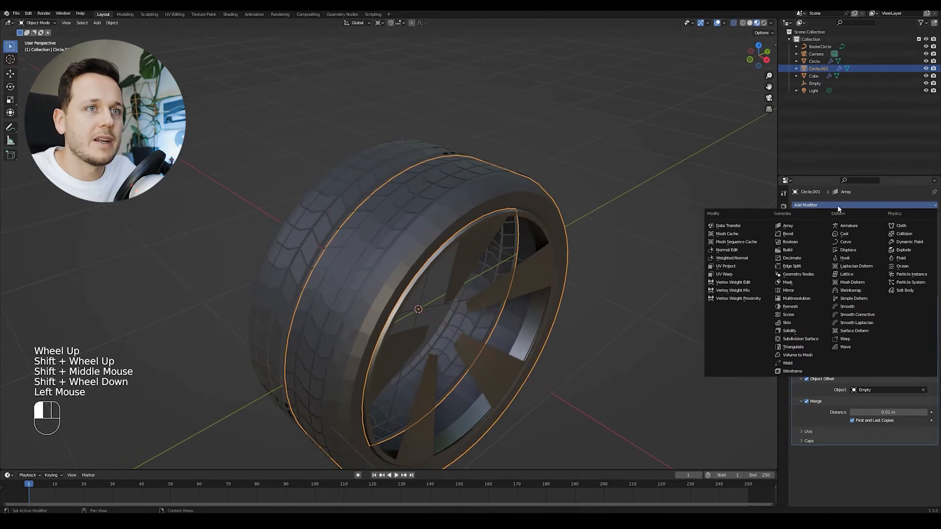
pyautogui.click(795, 291)
pyautogui.moveTo(380, 182); pyautogui.dragTo(456, 206, button='middle')
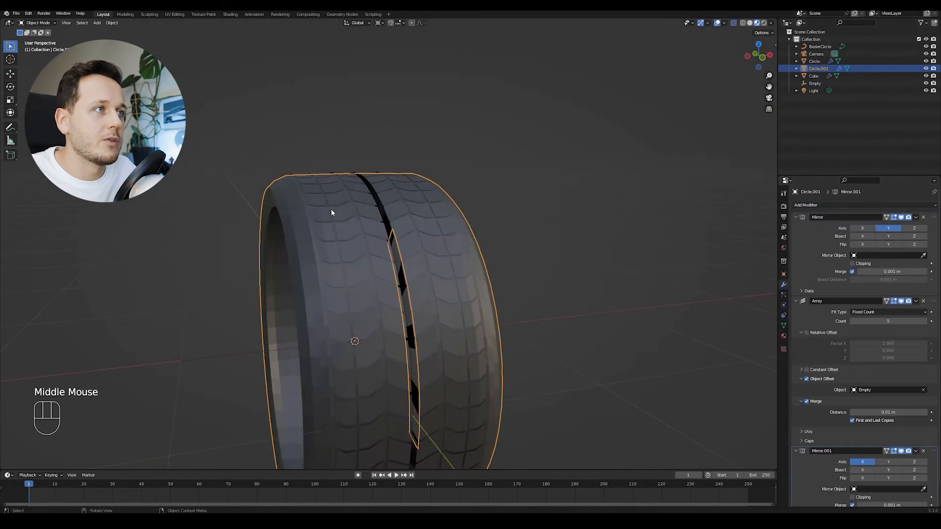
# Select the tire surface's inner edge loop beside the center gap in Edit Mode and try moving it along X.
pyautogui.scroll(2, 382, 164)
pyautogui.moveTo(456, 206); pyautogui.dragTo(521, 173, button='middle')
pyautogui.press('Tab')
pyautogui.scroll(1, 467, 189)
pyautogui.keyDown('alt'); pyautogui.click(505, 172); pyautogui.keyUp('alt')
pyautogui.press('g')
pyautogui.press('x')
pyautogui.rightClick(535, 174)
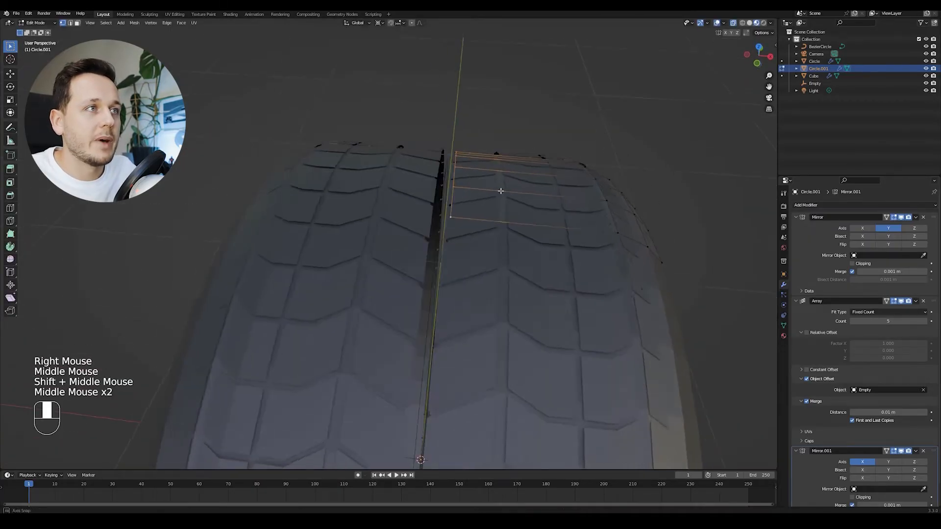
pyautogui.moveTo(500, 192)
pyautogui.mouseDown(button='middle')
pyautogui.moveTo(509, 194)
pyautogui.moveTo(498, 195)
pyautogui.mouseUp(button='middle')
pyautogui.press('g')
pyautogui.press('x')
pyautogui.rightClick(494, 195)
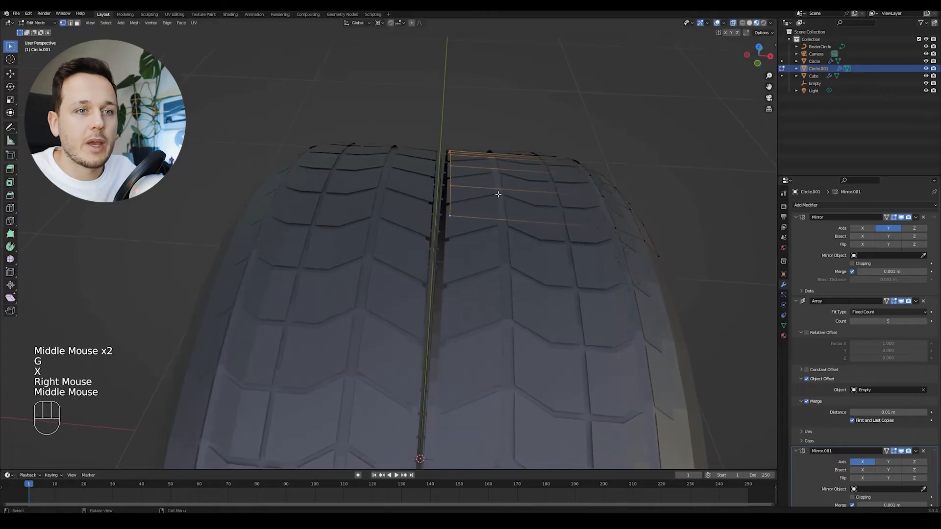
# Enable Clipping on the X-axis Mirror modifier and move the tyre's inner edge loop along X onto the centre line.
pyautogui.scroll(-1, 845, 408)
pyautogui.scroll(-2, 845, 409)
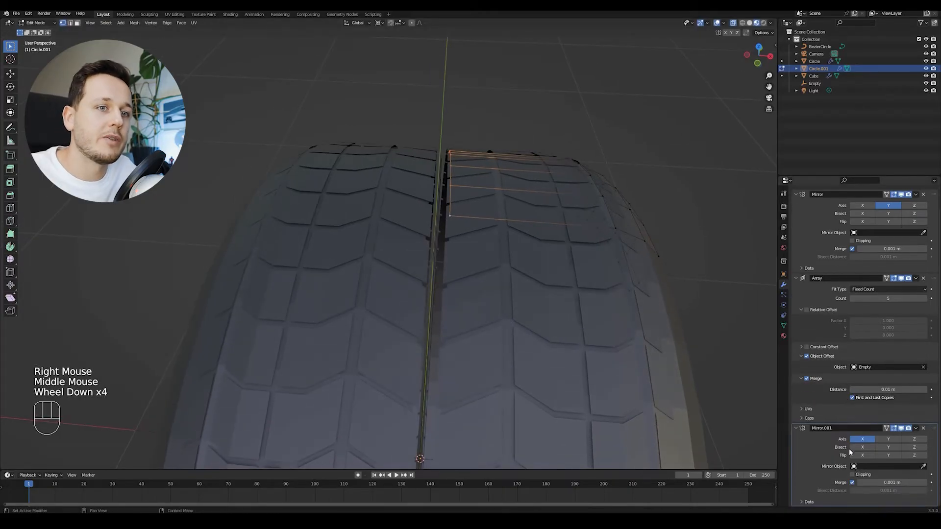
pyautogui.click(853, 475)
pyautogui.scroll(1, 557, 304)
pyautogui.keyDown('shift'); pyautogui.moveTo(557, 304); pyautogui.dragTo(528, 228, button='middle'); pyautogui.keyUp('shift')
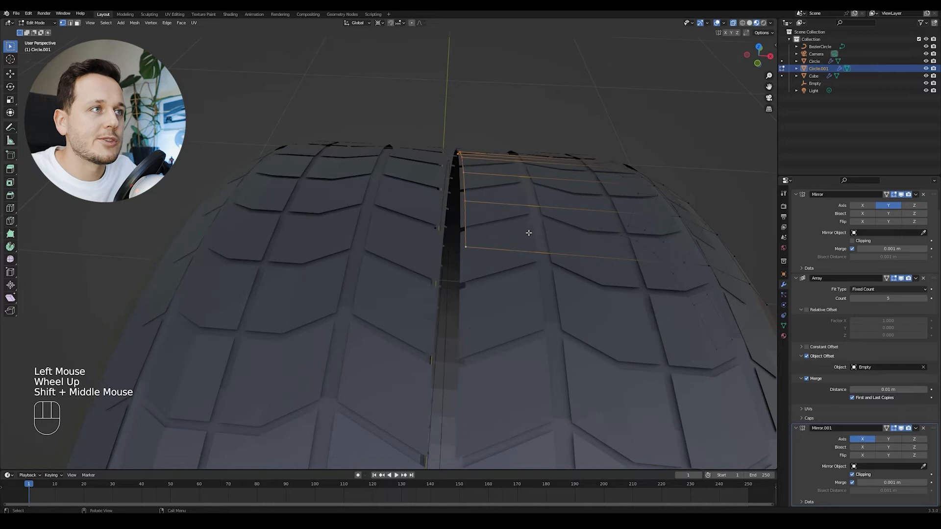
pyautogui.press('g')
pyautogui.press('x')
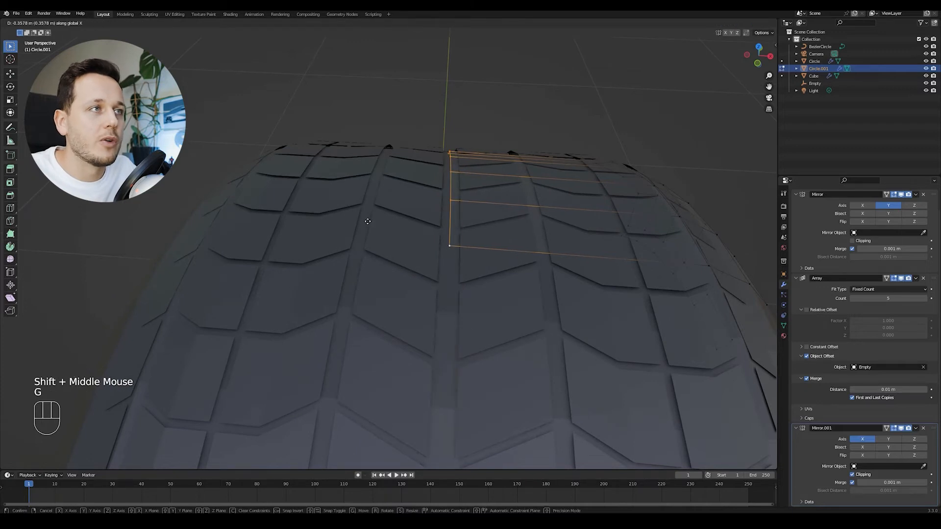
pyautogui.click(417, 229)
# Scale the tyre's centre edge loop to fit under the tread, and scale the shoulder edge loop by 1.002.
pyautogui.moveTo(417, 229); pyautogui.dragTo(561, 231, button='middle')
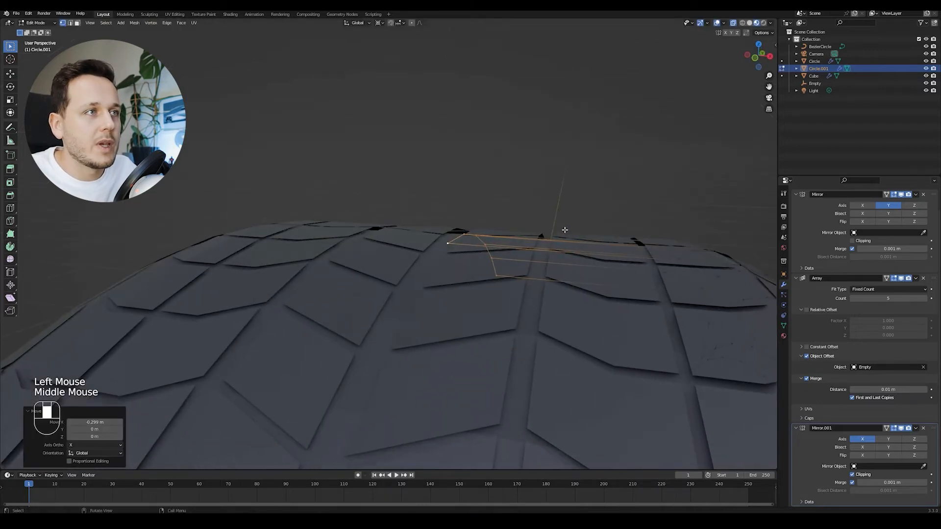
pyautogui.press('s')
pyautogui.click(588, 231)
pyautogui.keyDown('alt'); pyautogui.click(634, 258); pyautogui.keyUp('alt')
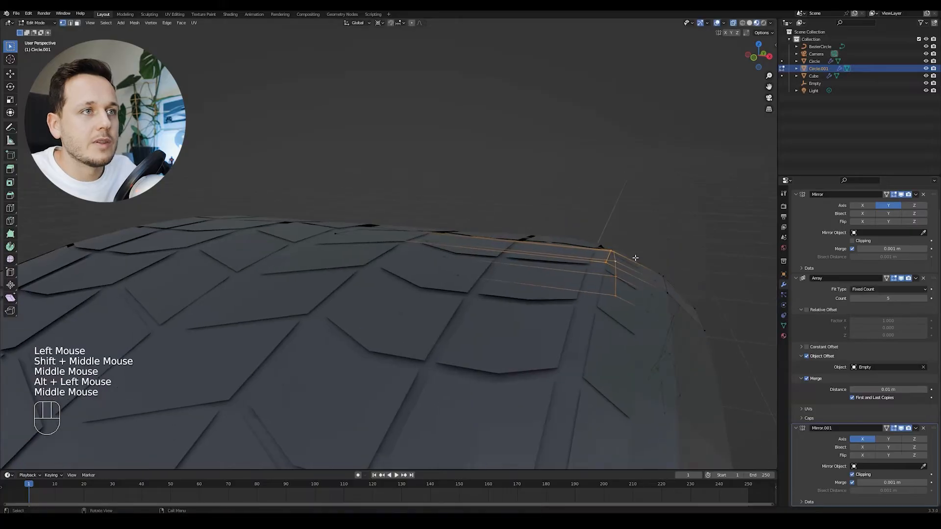
pyautogui.press('s')
pyautogui.click(633, 256)
pyautogui.moveTo(593, 245); pyautogui.dragTo(531, 290, button='middle')
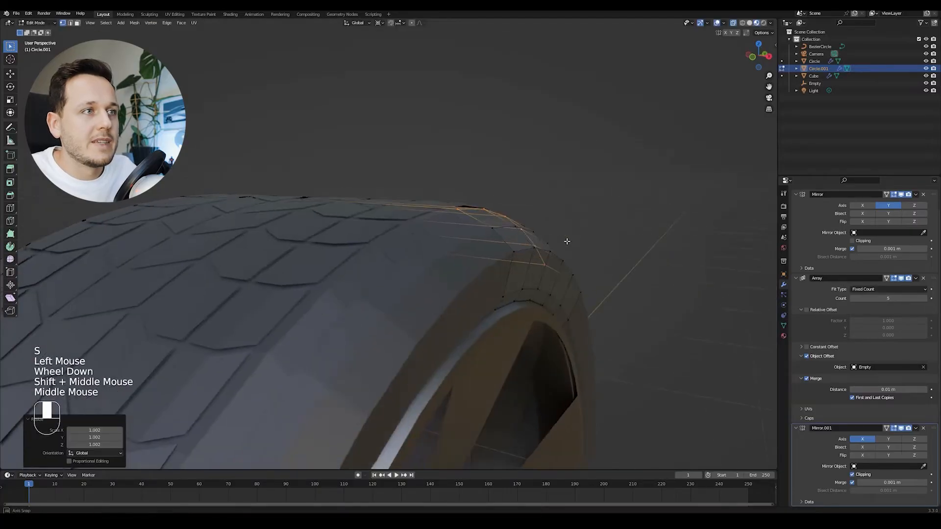
# Return to Object Mode and shade the tyre body smooth.
pyautogui.scroll(-2, 530, 250)
pyautogui.hotkey('alt', 'a')
pyautogui.scroll(-2, 529, 250)
pyautogui.press('Tab')
pyautogui.keyDown('shift'); pyautogui.moveTo(439, 283); pyautogui.dragTo(412, 256, button='middle'); pyautogui.keyUp('shift')
pyautogui.click(412, 256)
pyautogui.scroll(-2, 558, 292)
pyautogui.hotkey('alt', 'a')
pyautogui.moveTo(558, 292); pyautogui.dragTo(412, 237, button='middle')
pyautogui.click(358, 206)
pyautogui.rightClick(363, 206)
pyautogui.click(363, 204)
pyautogui.moveTo(364, 206); pyautogui.dragTo(363, 257, button='middle')
pyautogui.hotkey('alt', 'a')
# Add a level 2 Subdivision Surface modifier to the tyre body.
pyautogui.keyDown('alt'); pyautogui.scroll(1, 500, 202); pyautogui.keyUp('alt')
pyautogui.scroll(1, 500, 202)
pyautogui.keyDown('shift'); pyautogui.scroll(1, 500, 202); pyautogui.keyUp('shift')
pyautogui.scroll(2, 442, 243)
pyautogui.scroll(-2, 337, 243)
pyautogui.click(344, 231)
pyautogui.hotkey('ctrl', '2')
# Slide the tyre's sidewall edge loop next to the rim by a factor of 0.020.
pyautogui.press('Tab')
pyautogui.scroll(1, 386, 254)
pyautogui.moveTo(362, 257); pyautogui.dragTo(344, 223, button='middle')
pyautogui.press('g')
pyautogui.press('g')
pyautogui.click(317, 245)
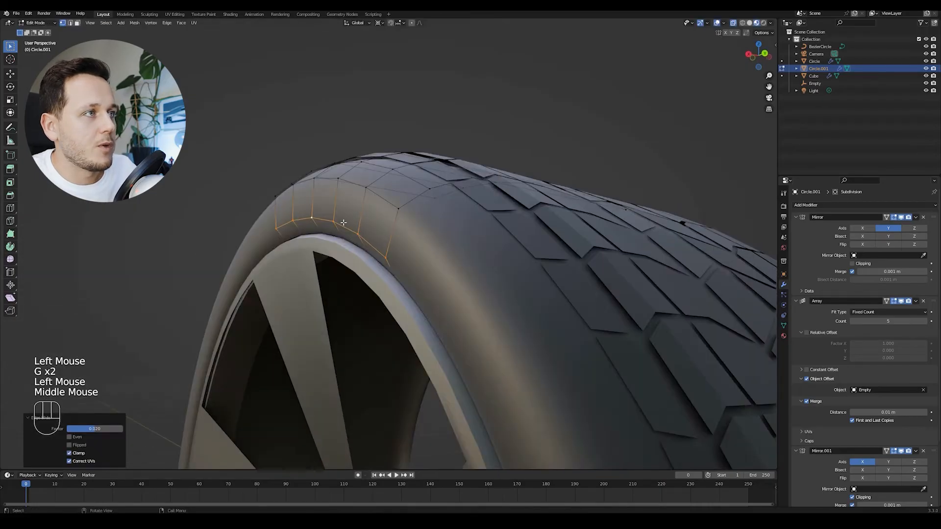
# Bevel the tyre's edge loops beside the rim to tighten the inner sidewall edge, and return to Object Mode.
pyautogui.moveTo(373, 258); pyautogui.dragTo(372, 248, button='middle')
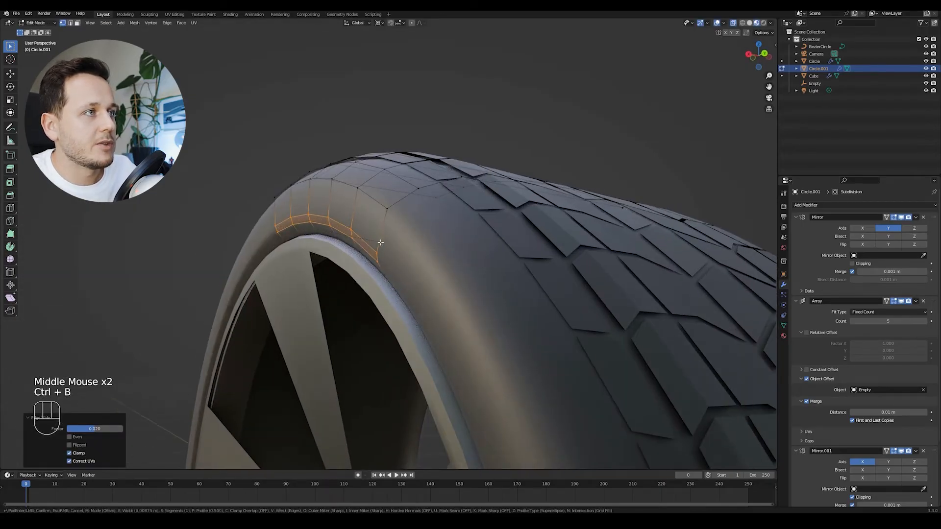
pyautogui.click(378, 242)
pyautogui.keyDown('shift'); pyautogui.moveTo(374, 202); pyautogui.dragTo(409, 244, button='middle'); pyautogui.keyUp('shift')
pyautogui.keyDown('alt'); pyautogui.click(362, 237); pyautogui.keyUp('alt')
pyautogui.hotkey('ctrl', 'b')
pyautogui.click(389, 232)
pyautogui.scroll(-1, 388, 233)
pyautogui.press('Tab')
# Add a Solidify modifier to the tread object.
pyautogui.scroll(-2, 434, 255)
pyautogui.click(419, 240)
pyautogui.scroll(2, 425, 234)
pyautogui.moveTo(410, 244); pyautogui.dragTo(315, 256, button='middle')
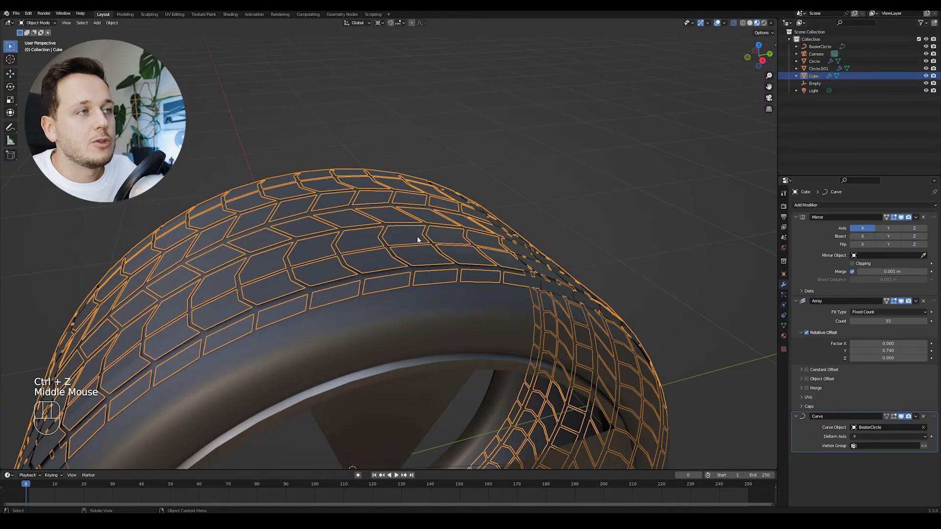
pyautogui.scroll(1, 419, 236)
pyautogui.keyDown('shift'); pyautogui.moveTo(420, 236); pyautogui.dragTo(465, 238, button='middle'); pyautogui.keyUp('shift')
pyautogui.click(821, 205)
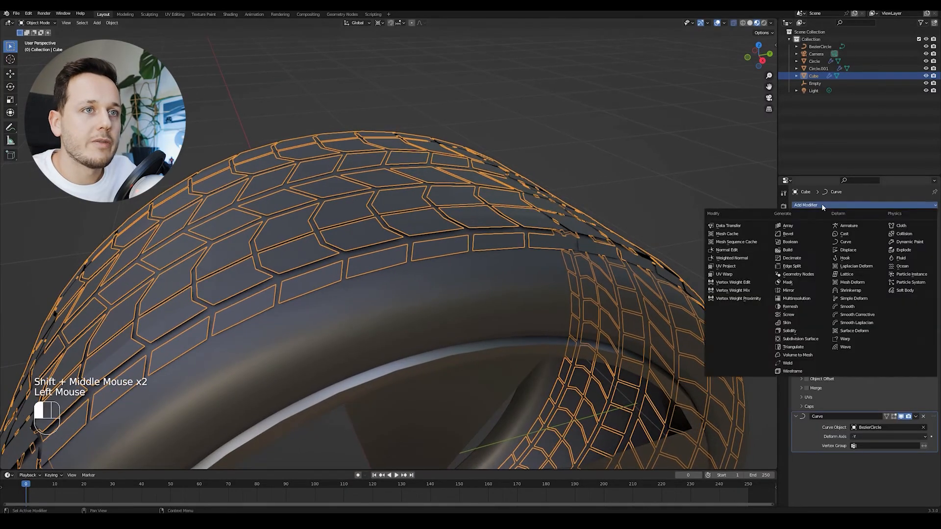
pyautogui.click(800, 331)
# Set the tread's Solidify thickness to 0.02 m and its offset to 1.
pyautogui.moveTo(569, 250); pyautogui.dragTo(578, 230, button='middle')
pyautogui.scroll(-4, 855, 369)
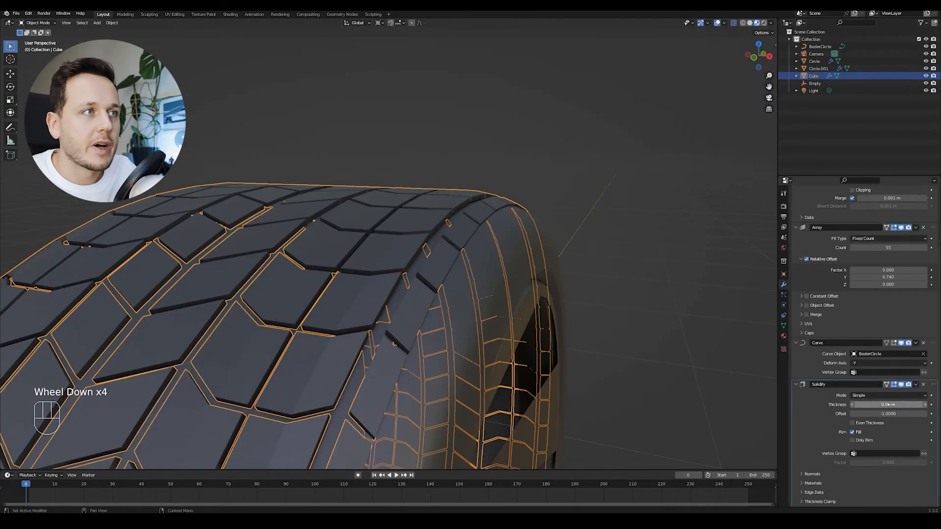
pyautogui.moveTo(895, 405); pyautogui.dragTo(894, 404)
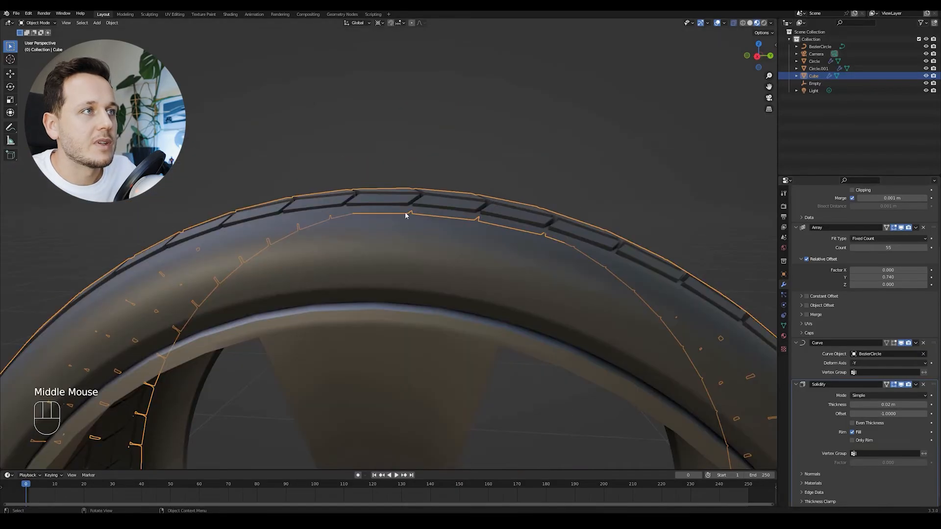
# Lower the tread object along Z by about 0.004 m so it sits against the tyre.
pyautogui.moveTo(405, 213); pyautogui.dragTo(501, 279, button='middle')
pyautogui.moveTo(508, 255); pyautogui.dragTo(508, 234, button='middle')
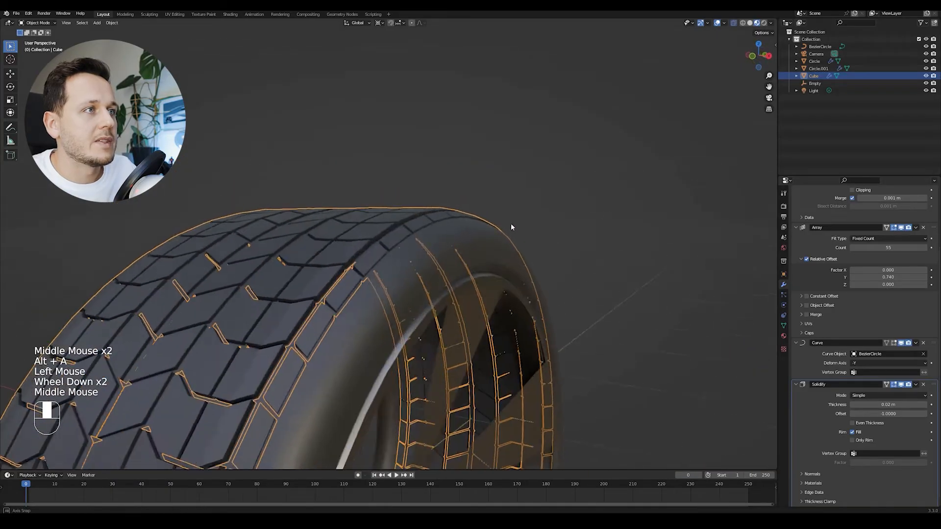
pyautogui.scroll(2, 508, 235)
pyautogui.press('g')
pyautogui.press('z')
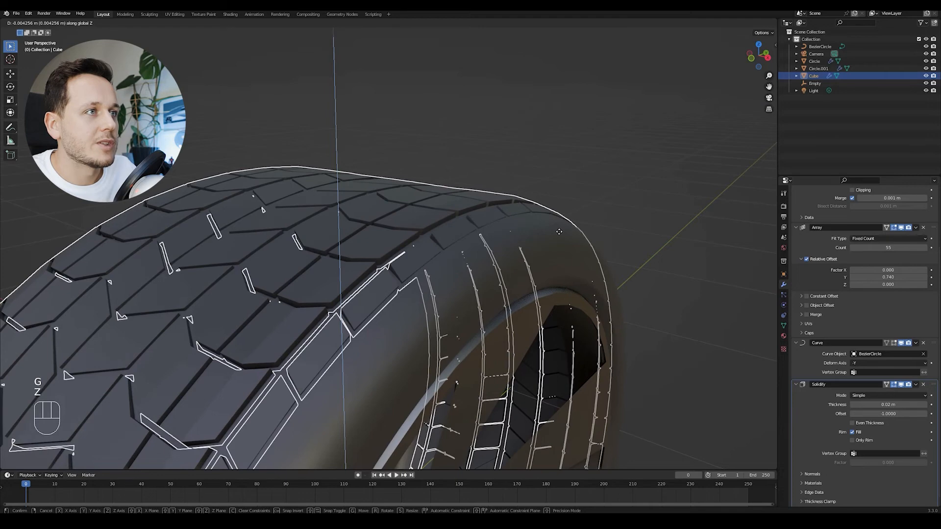
pyautogui.click(558, 231)
pyautogui.moveTo(559, 231); pyautogui.dragTo(441, 266, button='middle')
pyautogui.hotkey('alt', 'a')
# Shade the tread smooth and enable Auto Smooth for its normals.
pyautogui.scroll(-2, 531, 263)
pyautogui.keyDown('shift'); pyautogui.moveTo(531, 262); pyautogui.dragTo(492, 243, button='middle'); pyautogui.keyUp('shift')
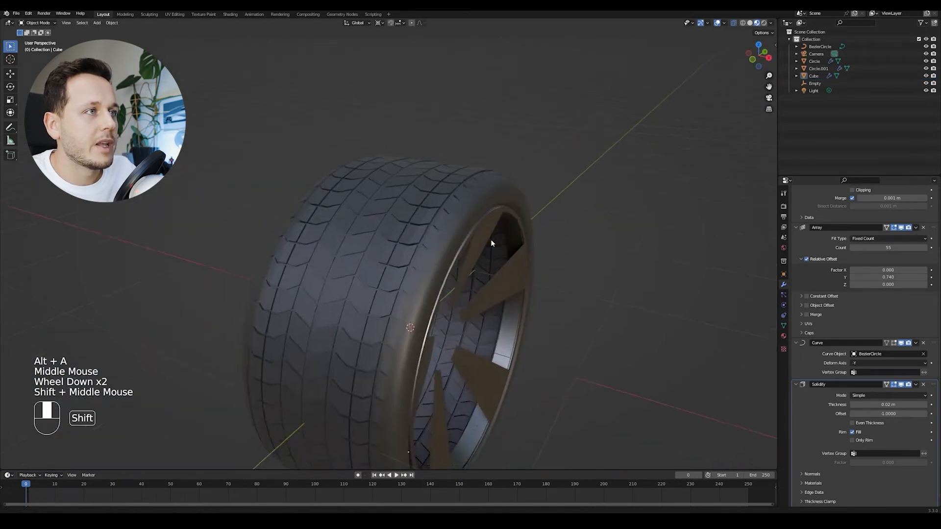
pyautogui.scroll(2, 492, 242)
pyautogui.moveTo(467, 194)
pyautogui.keyDown('shift'); pyautogui.mouseDown(button='middle')
pyautogui.moveTo(446, 240)
pyautogui.moveTo(475, 178)
pyautogui.moveTo(512, 172)
pyautogui.mouseUp(button='middle'); pyautogui.keyUp('shift')
pyautogui.click(475, 179)
pyautogui.scroll(1, 474, 178)
pyautogui.rightClick(474, 182)
pyautogui.click(474, 181)
pyautogui.click(784, 326)
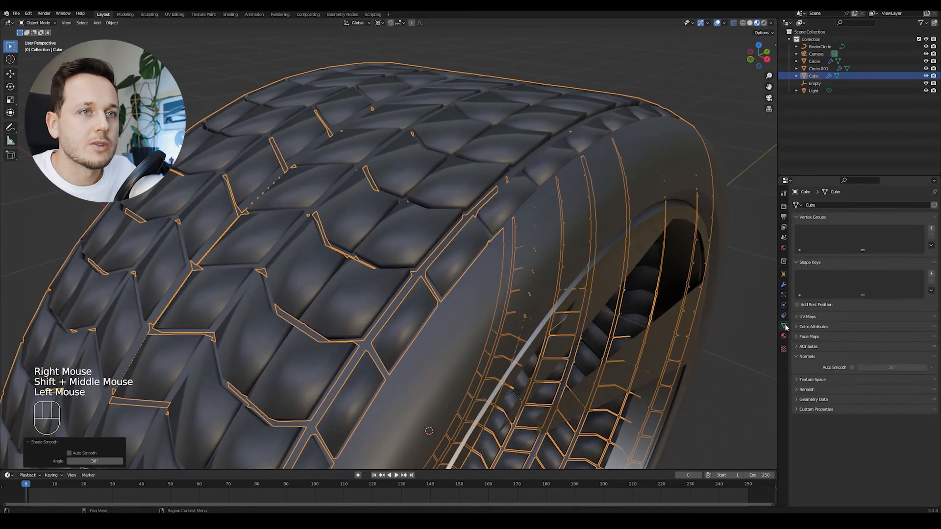
pyautogui.click(853, 368)
pyautogui.hotkey('alt', 'a')
# Duplicate the rim's front edge loop in place and scale the copy down to a hub-sized ring around the wheel centre.
pyautogui.scroll(-2, 496, 257)
pyautogui.keyDown('shift'); pyautogui.moveTo(493, 258); pyautogui.dragTo(461, 256, button='middle'); pyautogui.keyUp('shift')
pyautogui.keyDown('shift'); pyautogui.moveTo(461, 256); pyautogui.dragTo(434, 255, button='middle'); pyautogui.keyUp('shift')
pyautogui.moveTo(434, 255); pyautogui.dragTo(438, 200, button='middle')
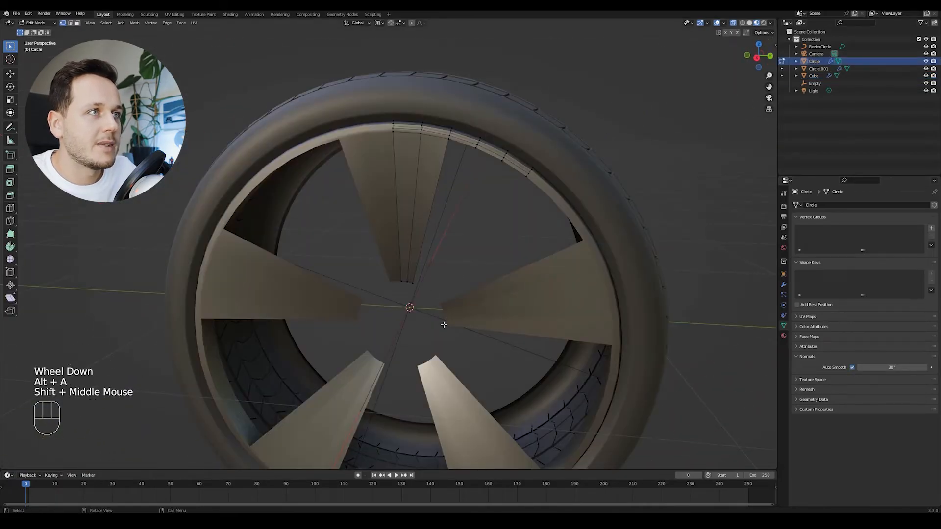
pyautogui.keyDown('shift'); pyautogui.moveTo(483, 162); pyautogui.dragTo(471, 193, button='middle'); pyautogui.keyUp('shift')
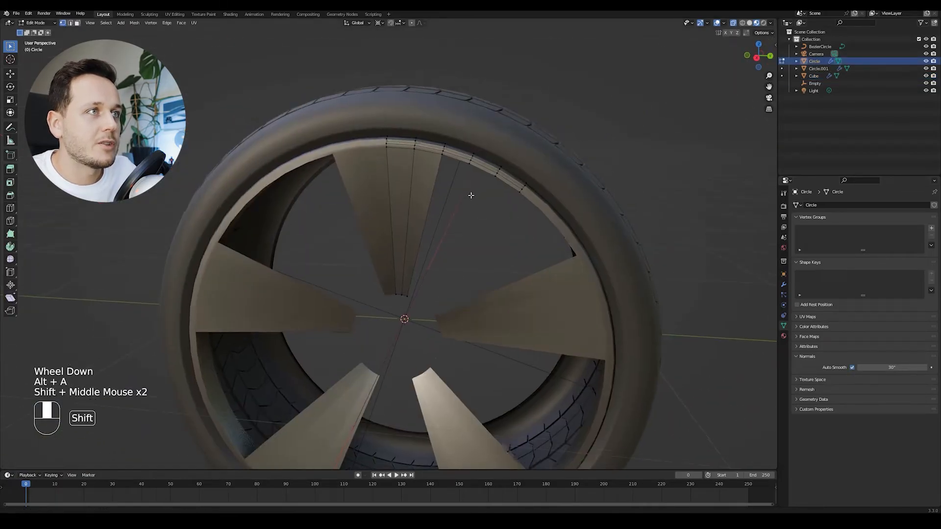
pyautogui.scroll(2, 486, 165)
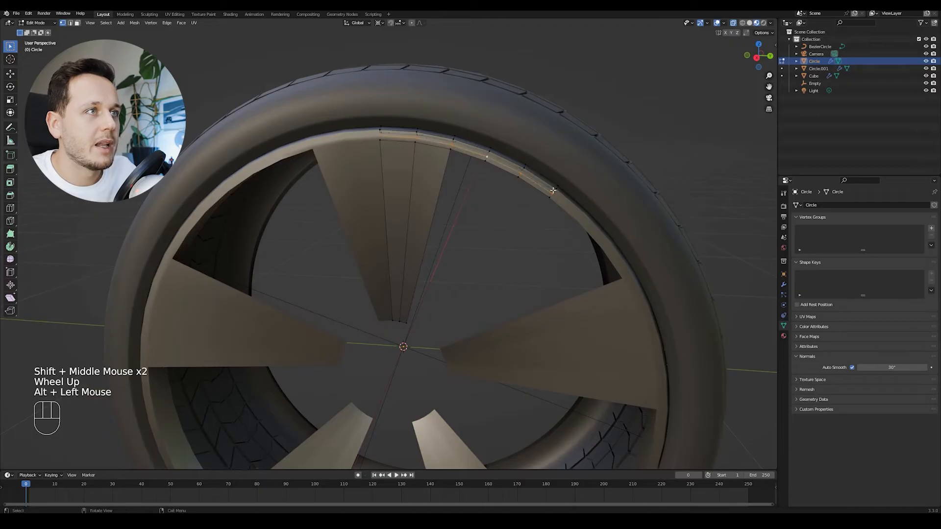
pyautogui.scroll(-2, 504, 252)
pyautogui.keyDown('shift'); pyautogui.moveTo(505, 252); pyautogui.dragTo(527, 216, button='middle'); pyautogui.keyUp('shift')
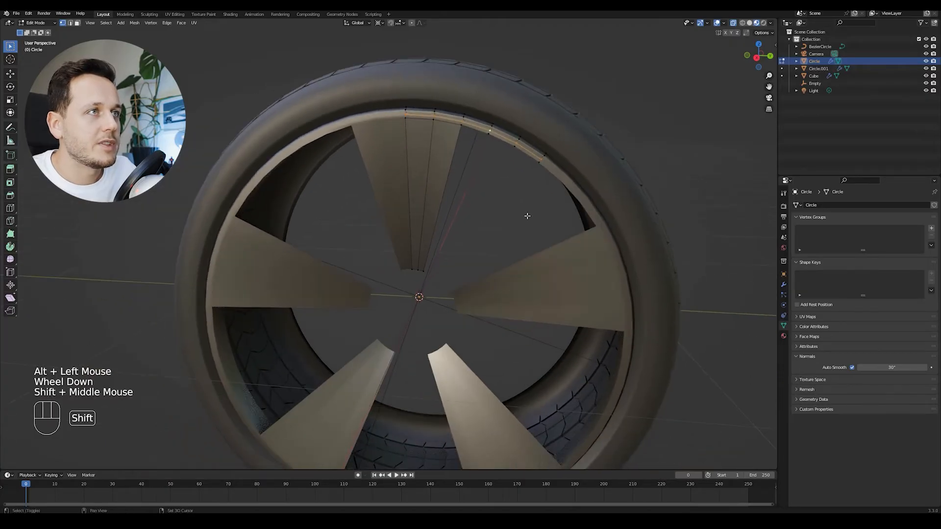
pyautogui.rightClick(561, 267)
pyautogui.press('s')
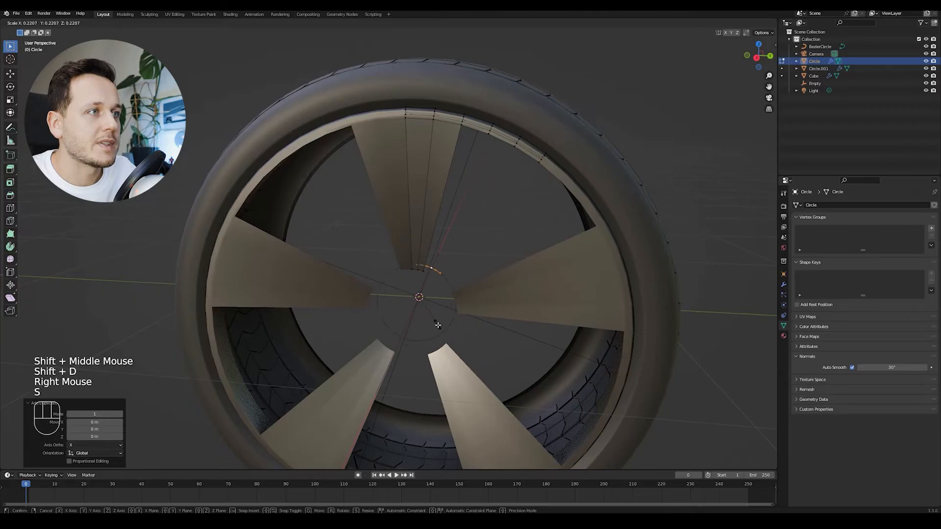
pyautogui.click(448, 324)
# Move the small hub ring along X into position relative to the spokes.
pyautogui.press('g')
pyautogui.press('x')
pyautogui.moveTo(474, 296); pyautogui.dragTo(437, 261, button='middle')
pyautogui.click(401, 291)
# Extrude the hub ring inward by scaling it and move the new loop along X to form a sloped face.
pyautogui.press('e')
pyautogui.press('s')
pyautogui.click(445, 297)
pyautogui.scroll(-1, 412, 289)
pyautogui.press('g')
pyautogui.press('x')
pyautogui.click(402, 285)
# Add the neighbouring hub loop to the selection and shift the hub geometry along X.
pyautogui.scroll(2, 392, 274)
pyautogui.keyDown('alt'); pyautogui.keyDown('shift'); pyautogui.click(377, 250); pyautogui.keyUp('shift'); pyautogui.keyUp('alt')
pyautogui.press('g')
pyautogui.press('x')
pyautogui.click(390, 254)
# Extrude the hub's inner loop, scale it to 0.818 and push it along X to recess the centre opening.
pyautogui.scroll(2, 412, 257)
pyautogui.press('e')
pyautogui.press('s')
pyautogui.click(438, 259)
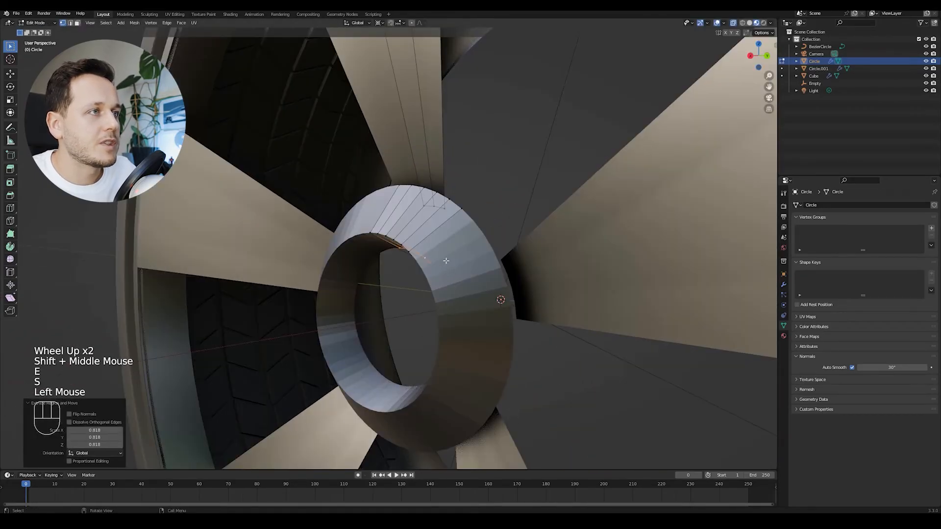
pyautogui.press('g')
pyautogui.press('x')
pyautogui.click(444, 255)
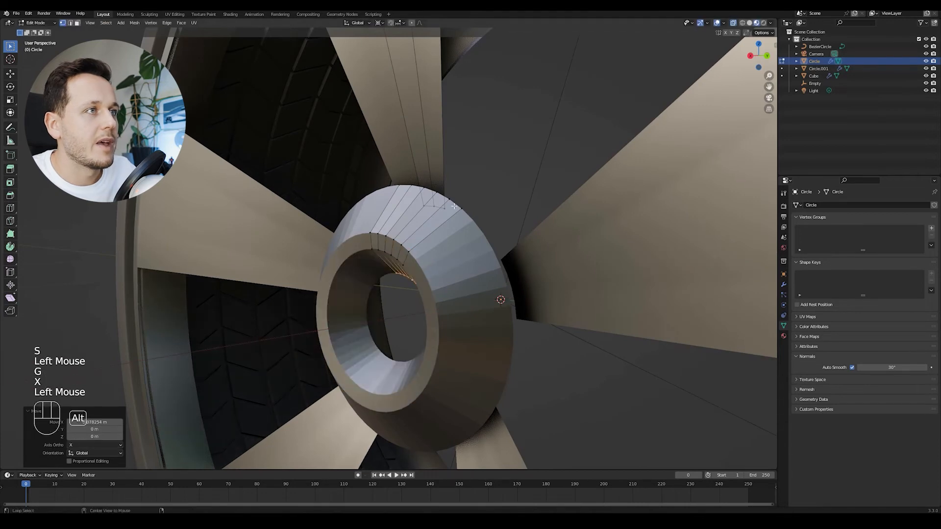
# Extrude the hub's outer edge loop about 0.21 m along X behind the spokes and return to Object Mode.
pyautogui.keyDown('alt'); pyautogui.click(457, 201); pyautogui.keyUp('alt')
pyautogui.keyDown('shift'); pyautogui.moveTo(464, 198); pyautogui.dragTo(464, 244, button='middle'); pyautogui.keyUp('shift')
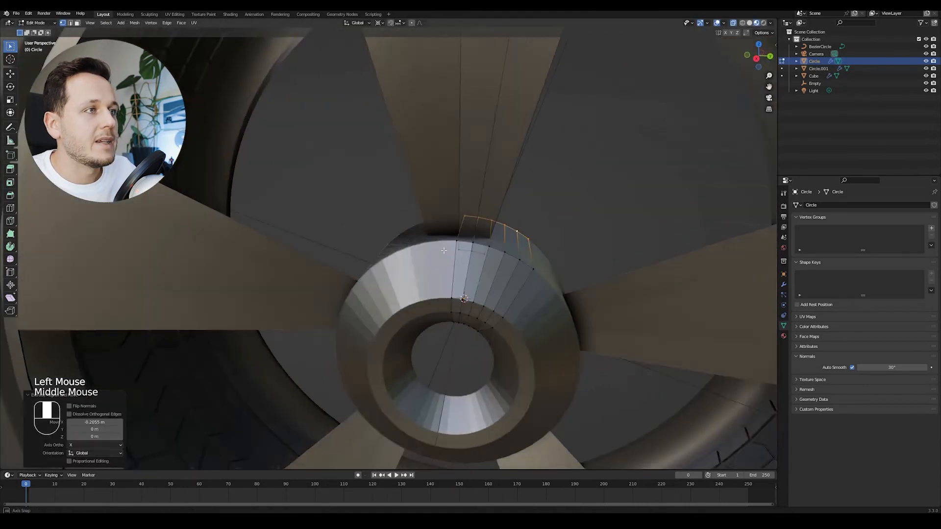
pyautogui.scroll(-2, 464, 244)
pyautogui.scroll(-1, 464, 244)
pyautogui.keyDown('shift'); pyautogui.moveTo(441, 210); pyautogui.dragTo(432, 237, button='middle'); pyautogui.keyUp('shift')
pyautogui.hotkey('alt', 'a')
pyautogui.press('Tab')
# Examine the wheel and its new hub from the front and from an angle.
pyautogui.scroll(2, 434, 201)
pyautogui.keyDown('shift'); pyautogui.moveTo(434, 201); pyautogui.dragTo(456, 229, button='middle'); pyautogui.keyUp('shift')
pyautogui.hotkey('alt', 'a')
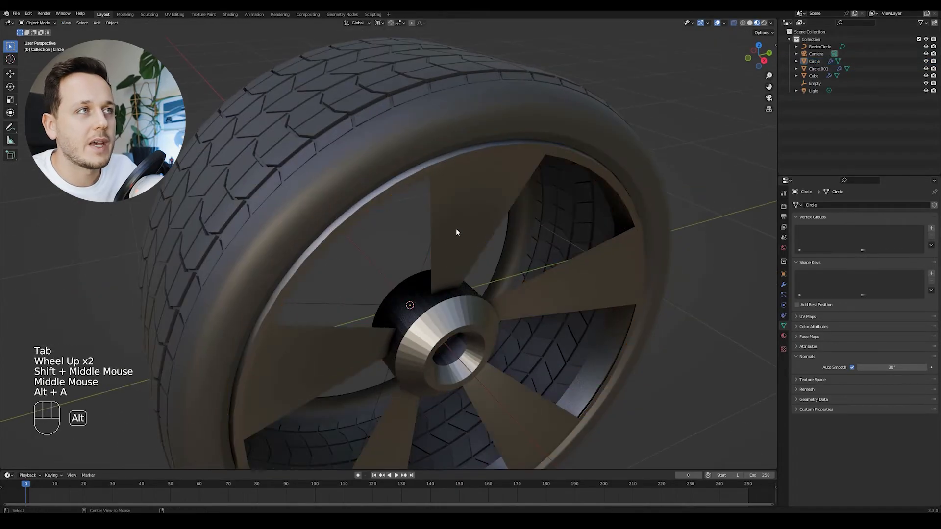
pyautogui.scroll(-1, 479, 202)
pyautogui.scroll(-1, 482, 206)
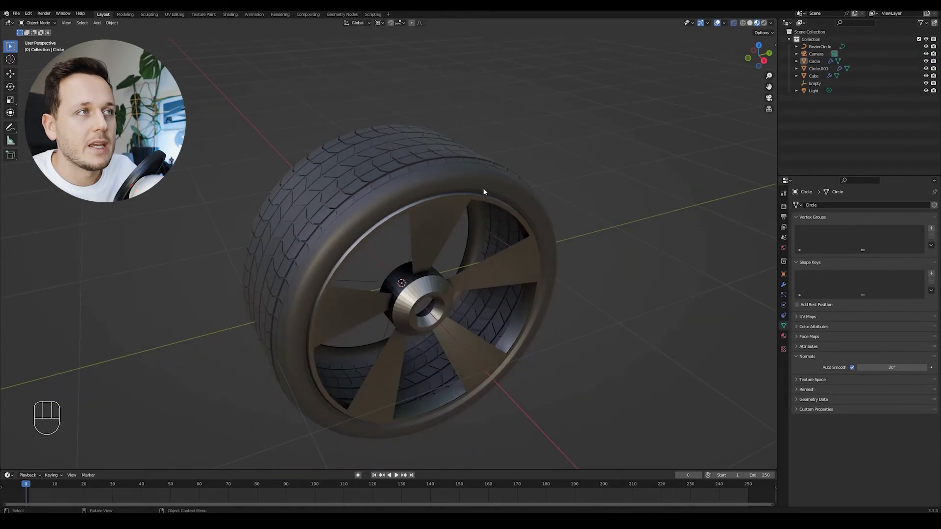
pyautogui.scroll(1, 484, 196)
pyautogui.keyDown('shift'); pyautogui.moveTo(487, 212); pyautogui.dragTo(438, 234, button='middle'); pyautogui.keyUp('shift')
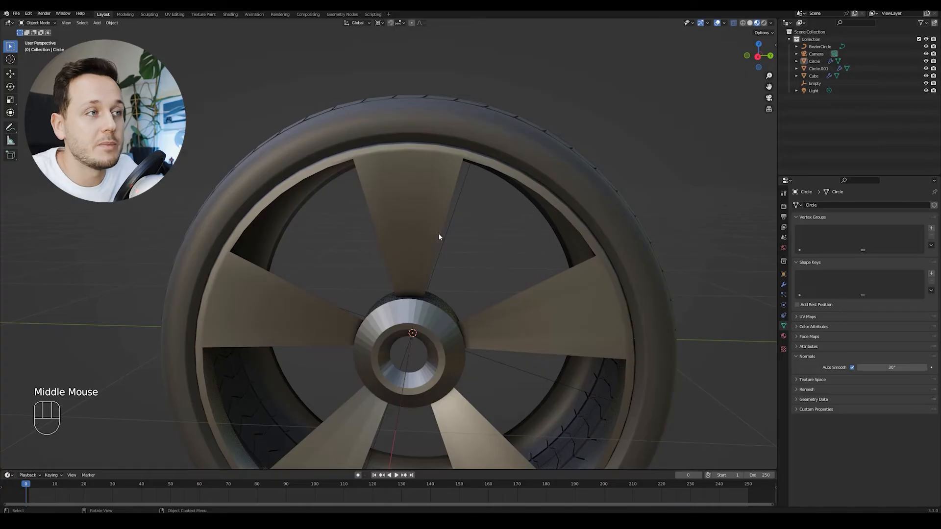
pyautogui.moveTo(370, 237); pyautogui.dragTo(431, 233, button='middle')
pyautogui.scroll(-1, 430, 234)
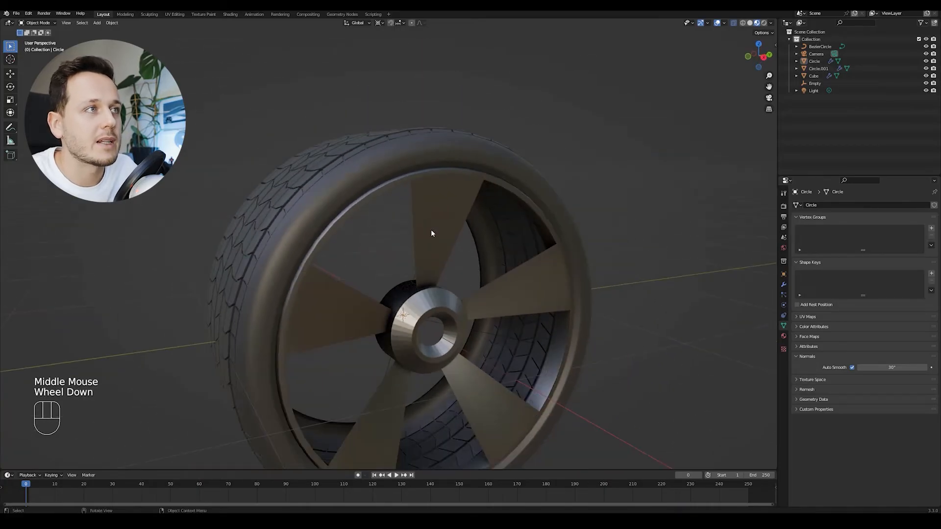
# Shade the rim object smooth and turn on Auto Smooth for its normals.
pyautogui.scroll(2, 477, 270)
pyautogui.keyDown('shift'); pyautogui.moveTo(478, 270); pyautogui.dragTo(470, 191, button='middle'); pyautogui.keyUp('shift')
pyautogui.click(457, 259)
pyautogui.rightClick(457, 258)
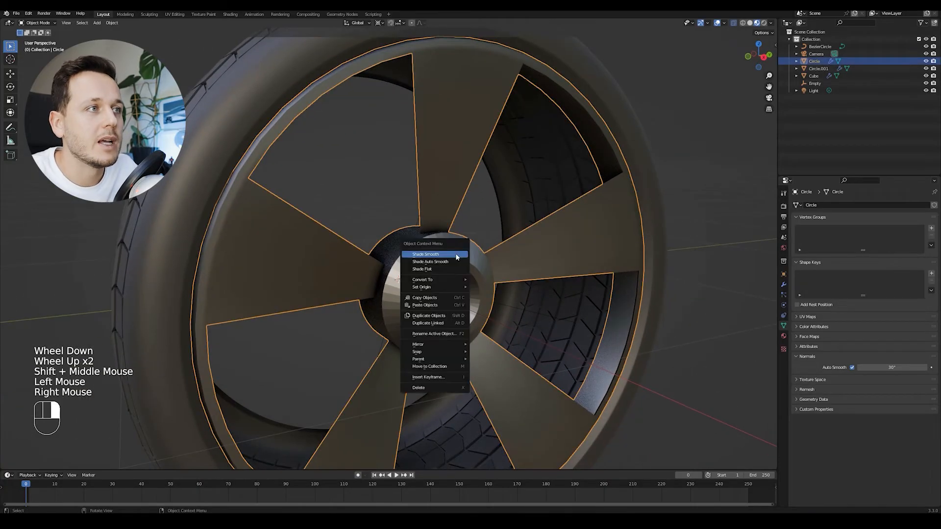
pyautogui.click(457, 254)
pyautogui.scroll(2, 483, 254)
pyautogui.scroll(-1, 490, 258)
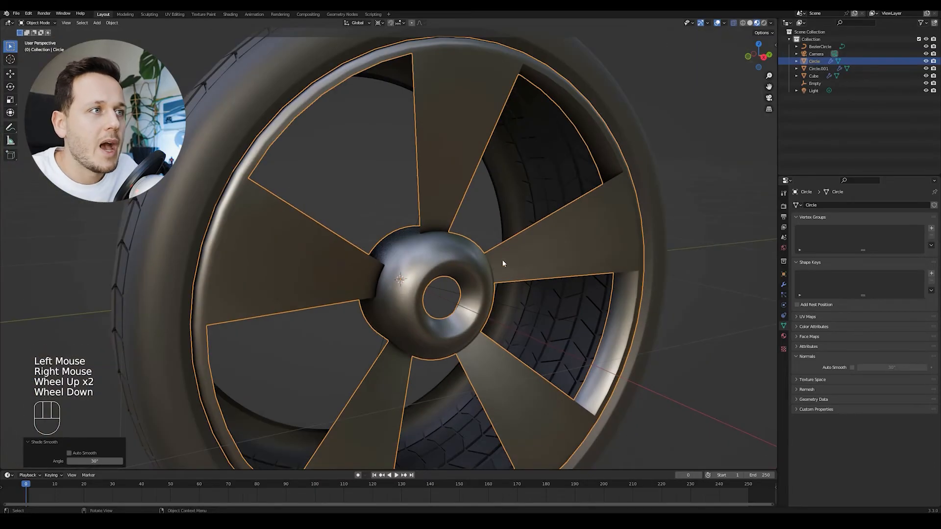
pyautogui.click(852, 367)
pyautogui.scroll(-1, 539, 256)
pyautogui.moveTo(540, 256); pyautogui.dragTo(425, 222, button='middle')
pyautogui.hotkey('alt', 'a')
# Bevel the edge loop around the hub's front opening in Edit Mode and check the rounded hub on the whole wheel.
pyautogui.keyDown('alt'); pyautogui.scroll(1, 411, 287); pyautogui.keyUp('alt')
pyautogui.scroll(3, 410, 287)
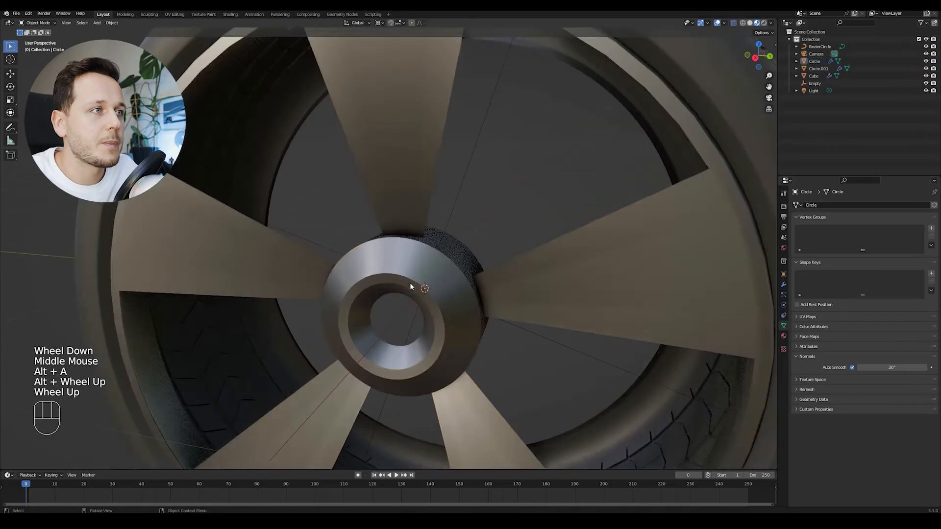
pyautogui.press('Tab')
pyautogui.scroll(2, 411, 287)
pyautogui.moveTo(410, 286); pyautogui.dragTo(409, 265, button='middle')
pyautogui.scroll(-1, 409, 265)
pyautogui.keyDown('alt'); pyautogui.click(410, 263); pyautogui.keyUp('alt')
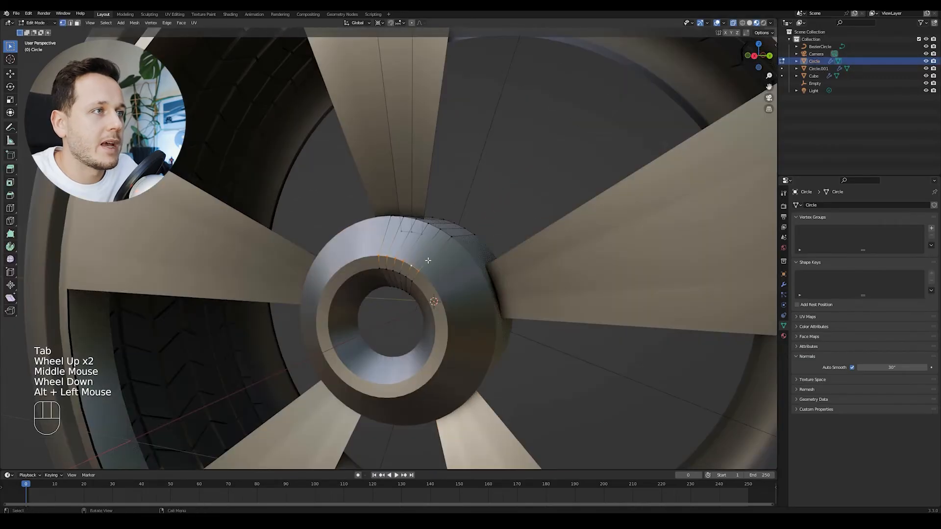
pyautogui.hotkey('ctrl', 'b')
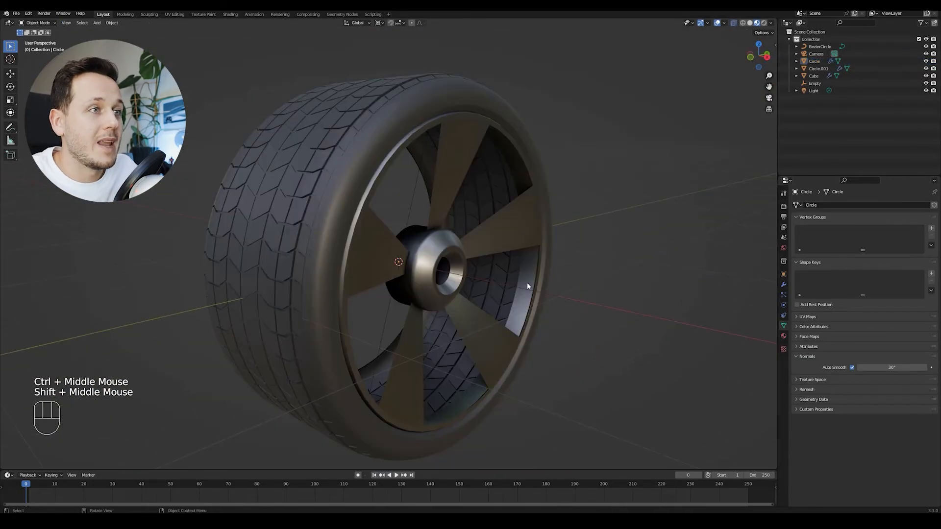
pyautogui.moveTo(528, 282)
pyautogui.mouseDown(button='middle')
pyautogui.moveTo(520, 287)
pyautogui.moveTo(528, 298)
pyautogui.mouseUp(button='middle')
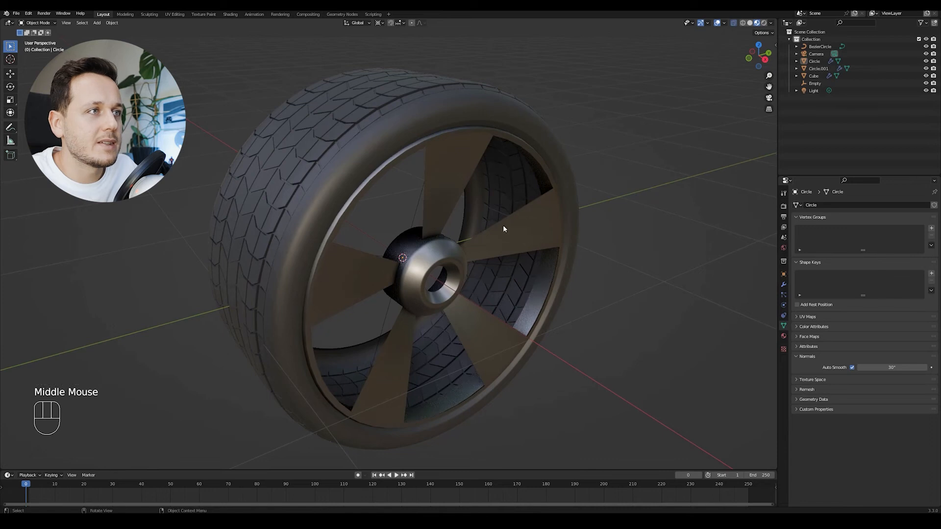
# Extrude the spoke's long side edge backwards along X in the rim's Edit Mode to give the spokes depth.
pyautogui.click(503, 242)
pyautogui.scroll(1, 504, 242)
pyautogui.press('Tab')
pyautogui.scroll(2, 504, 242)
pyautogui.keyDown('shift'); pyautogui.moveTo(504, 242); pyautogui.dragTo(422, 226, button='middle'); pyautogui.keyUp('shift')
pyautogui.moveTo(422, 225); pyautogui.dragTo(373, 234, button='middle')
pyautogui.press('e')
pyautogui.press('x')
pyautogui.click(348, 211)
pyautogui.scroll(1, 369, 213)
pyautogui.keyDown('alt'); pyautogui.click(350, 201); pyautogui.keyUp('alt')
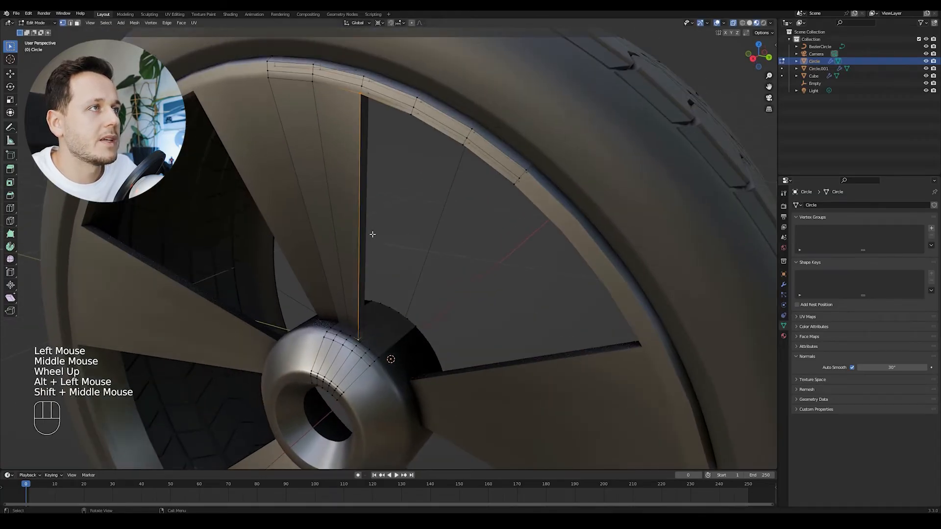
pyautogui.scroll(1, 385, 221)
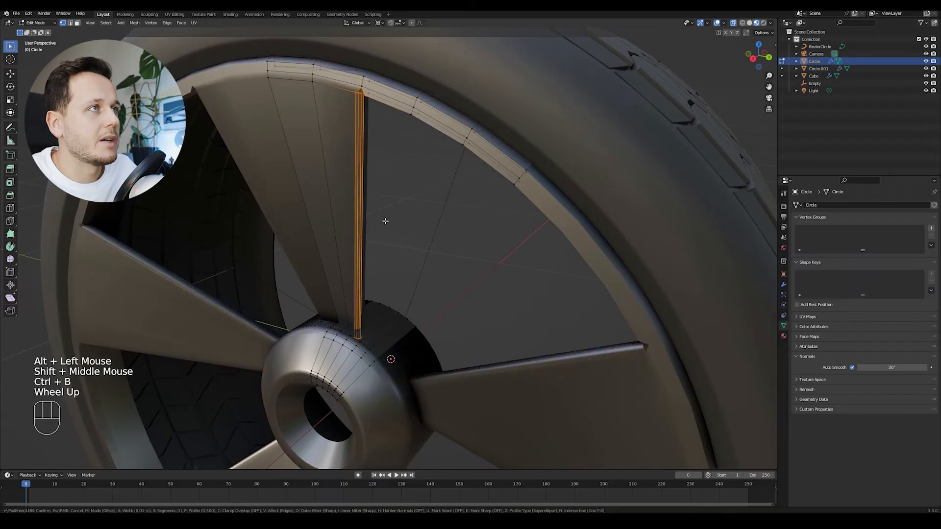
pyautogui.rightClick(359, 86)
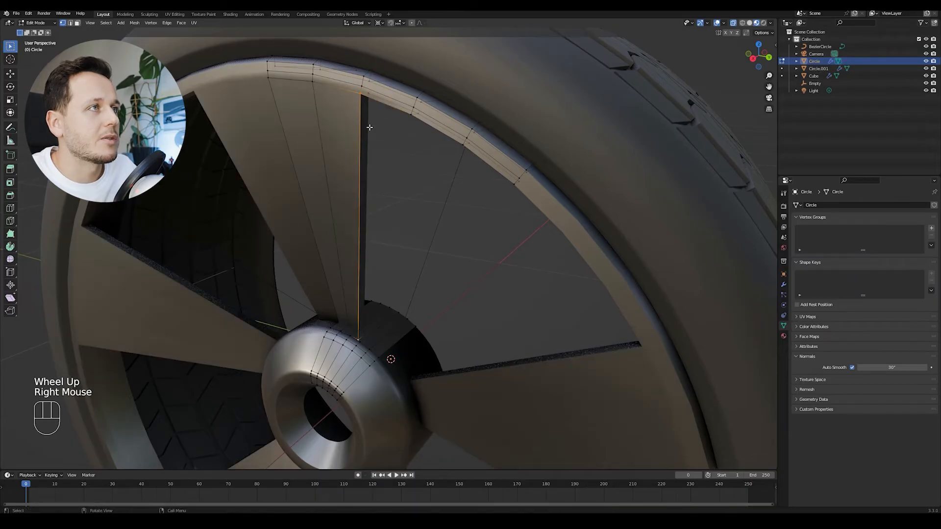
pyautogui.hotkey('ctrl', 'z')
pyautogui.scroll(-2, 378, 190)
pyautogui.hotkey('alt', 'a')
# Move the rear edge of the spoke's new side face about 0.02 m outward along Y.
pyautogui.moveTo(384, 204); pyautogui.dragTo(385, 221, button='middle')
pyautogui.click(381, 220)
pyautogui.moveTo(383, 235); pyautogui.dragTo(390, 256, button='middle')
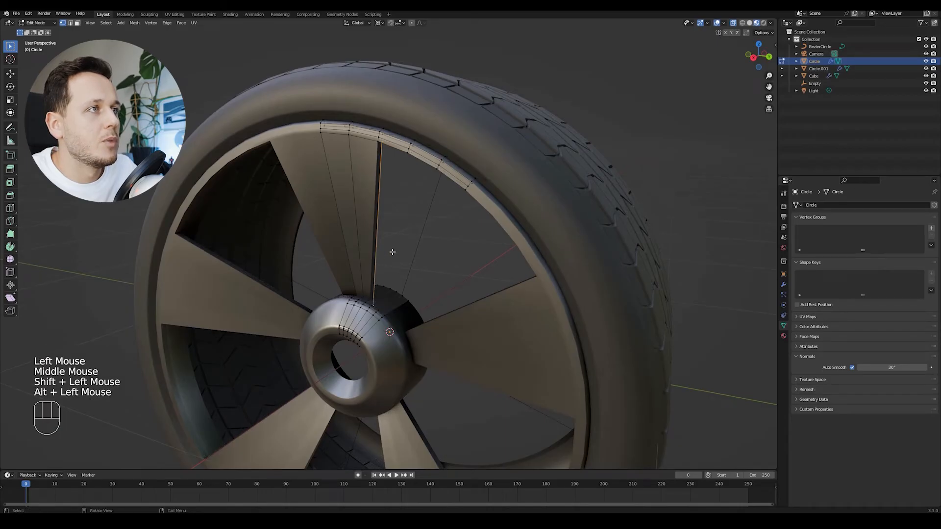
pyautogui.rightClick(393, 254)
pyautogui.press('g')
pyautogui.press('y')
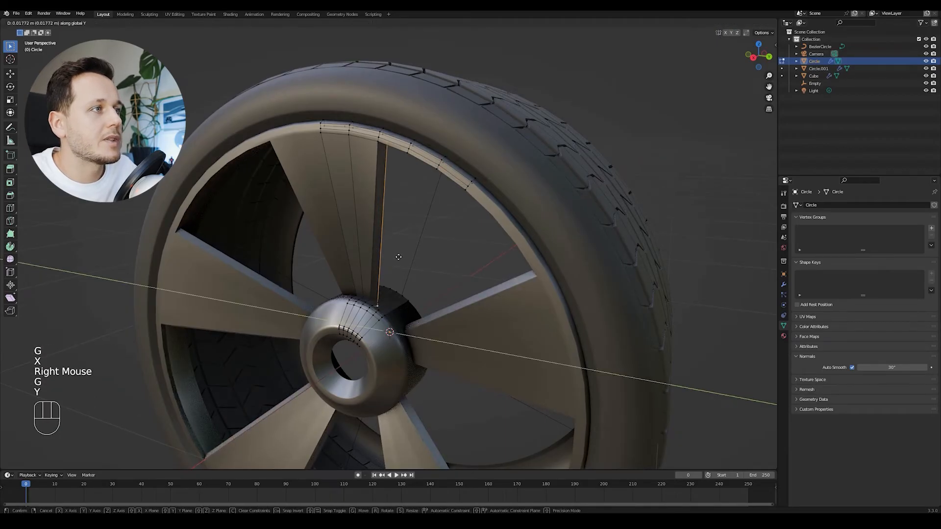
pyautogui.click(398, 257)
# Move the rim barrel's rear open edge loop about -0.34 m along X.
pyautogui.moveTo(397, 257); pyautogui.dragTo(490, 196, button='middle')
pyautogui.hotkey('alt', 'a')
pyautogui.moveTo(490, 196); pyautogui.dragTo(549, 188, button='middle')
pyautogui.keyDown('alt'); pyautogui.click(521, 164); pyautogui.keyUp('alt')
pyautogui.press('g')
pyautogui.press('x')
pyautogui.click(431, 171)
pyautogui.moveTo(338, 196); pyautogui.dragTo(440, 191, button='middle')
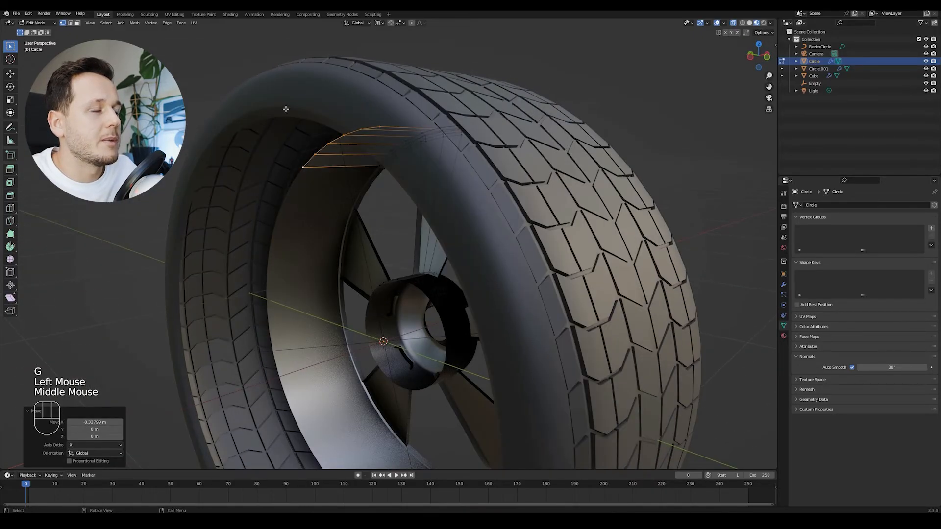
# Duplicate the rim lip and barrel section in place and mirror the copy along X to the wheel's other side.
pyautogui.moveTo(284, 135); pyautogui.dragTo(490, 162, button='middle')
pyautogui.moveTo(490, 161); pyautogui.dragTo(443, 208, button='middle')
pyautogui.keyDown('shift'); pyautogui.moveTo(437, 224); pyautogui.dragTo(353, 256); pyautogui.keyUp('shift')
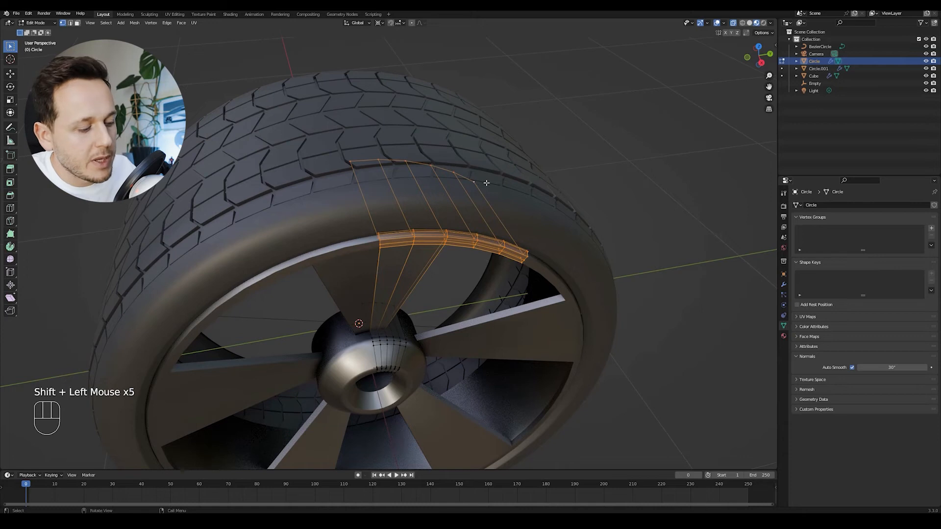
pyautogui.moveTo(486, 171); pyautogui.dragTo(459, 193, button='middle')
pyautogui.hotkey('shift', 'd')
pyautogui.rightClick(470, 210)
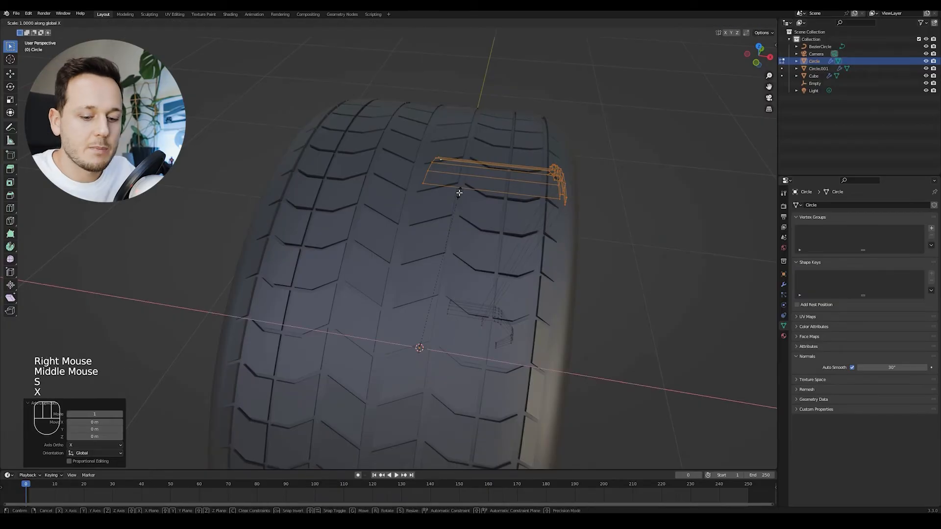
pyautogui.press('KP_Enter')
# Slide the inner open edge loop of one barrel section outward to leave a gap between the rim halves.
pyautogui.scroll(2, 407, 142)
pyautogui.keyDown('shift'); pyautogui.moveTo(407, 143); pyautogui.dragTo(419, 176, button='middle'); pyautogui.keyUp('shift')
pyautogui.moveTo(419, 176); pyautogui.dragTo(537, 218, button='middle')
pyautogui.keyDown('alt'); pyautogui.click(527, 218); pyautogui.keyUp('alt')
pyautogui.click(513, 215)
pyautogui.keyDown('alt'); pyautogui.click(502, 207); pyautogui.keyUp('alt')
pyautogui.press('g')
pyautogui.press('g')
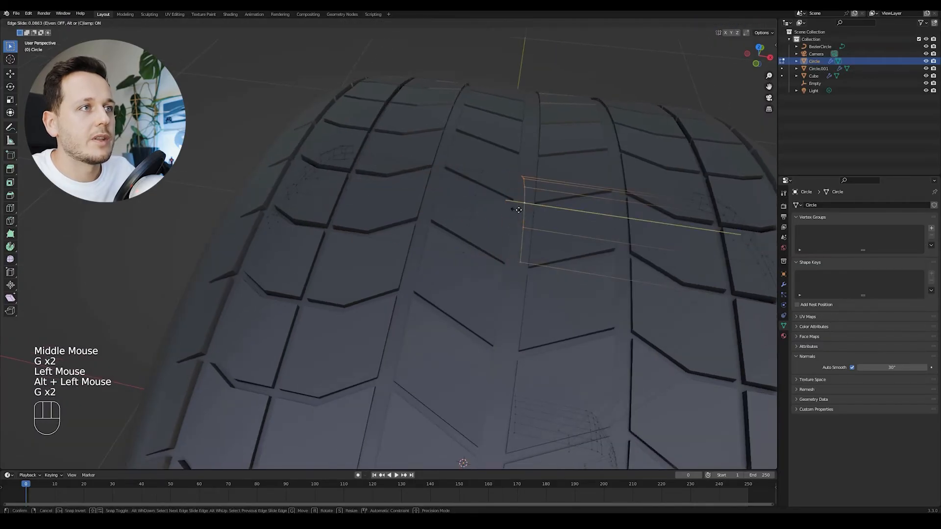
pyautogui.click(557, 206)
# Isolate the rim by hiding all other objects and reopen its mesh in Edit Mode.
pyautogui.moveTo(584, 158); pyautogui.dragTo(388, 326)
pyautogui.scroll(-2, 511, 266)
pyautogui.hotkey('alt', 'a')
pyautogui.press('Tab')
pyautogui.moveTo(510, 267); pyautogui.dragTo(533, 238, button='middle')
pyautogui.hotkey('shift', 'h')
pyautogui.scroll(1, 499, 254)
pyautogui.scroll(-2, 551, 248)
pyautogui.press('Tab')
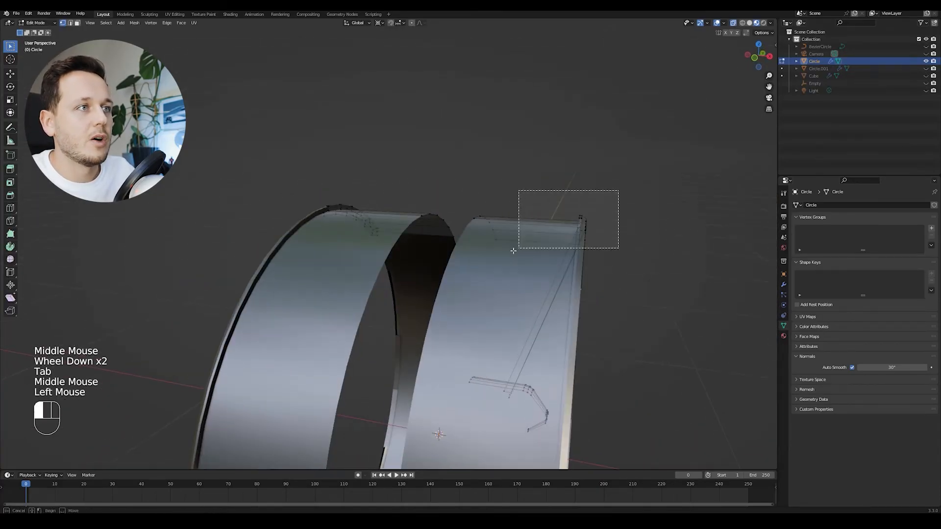
# Select the facing open edge loops of the two rim halves and bridge them.
pyautogui.moveTo(470, 267); pyautogui.dragTo(470, 267)
pyautogui.scroll(-1, 550, 238)
pyautogui.moveTo(526, 244); pyautogui.dragTo(554, 201, button='middle')
pyautogui.scroll(1, 402, 231)
pyautogui.scroll(1, 402, 231)
pyautogui.hotkey('alt', 'a')
pyautogui.keyDown('alt'); pyautogui.moveTo(615, 275); pyautogui.dragTo(476, 238, button='middle'); pyautogui.keyUp('alt')
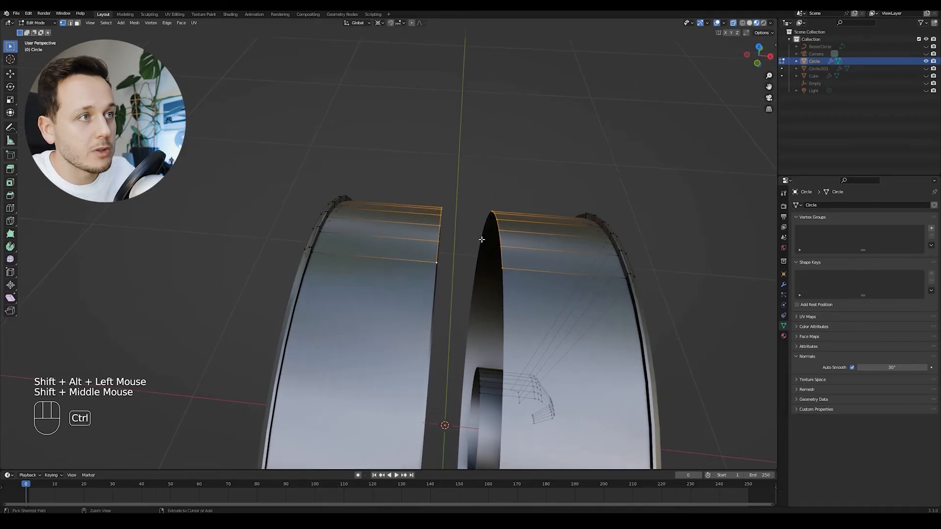
pyautogui.hotkey('ctrl', 'e')
pyautogui.click(476, 260)
pyautogui.scroll(-2, 486, 259)
pyautogui.hotkey('alt', 'a')
pyautogui.moveTo(497, 269); pyautogui.dragTo(383, 251, button='middle')
# Return to Object Mode, unhide all objects and inspect the closed rim with its spokes.
pyautogui.press('Tab')
pyautogui.hotkey('alt', 'h')
pyautogui.scroll(-2, 485, 274)
pyautogui.hotkey('alt', 'a')
pyautogui.scroll(-1, 454, 254)
pyautogui.scroll(2, 470, 243)
pyautogui.scroll(-1, 398, 255)
pyautogui.scroll(2, 565, 306)
pyautogui.keyDown('shift'); pyautogui.moveTo(565, 307); pyautogui.dragTo(586, 291, button='middle'); pyautogui.keyUp('shift')
pyautogui.scroll(2, 535, 272)
# Add a Subdivision modifier with 2 viewport levels to the rim object.
pyautogui.click(498, 269)
pyautogui.click(783, 285)
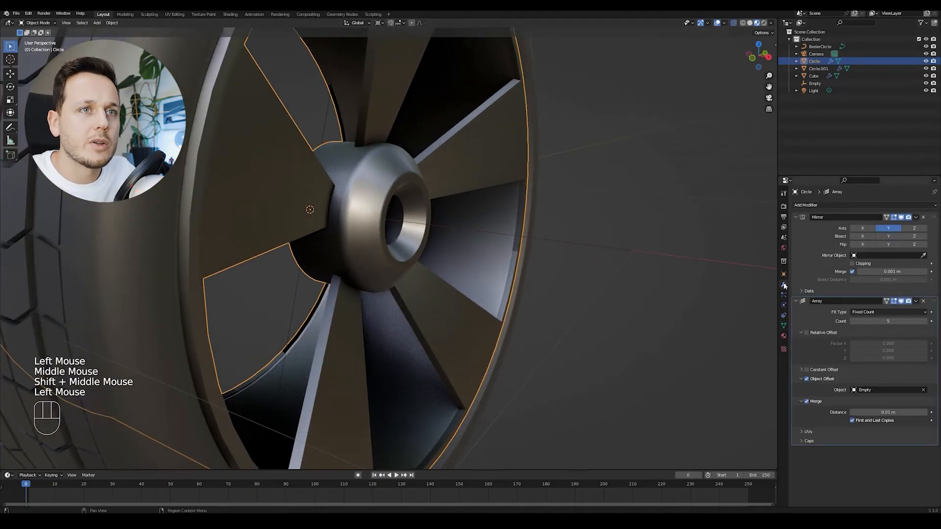
pyautogui.moveTo(771, 356); pyautogui.dragTo(601, 293, button='middle')
pyautogui.scroll(-2, 622, 277)
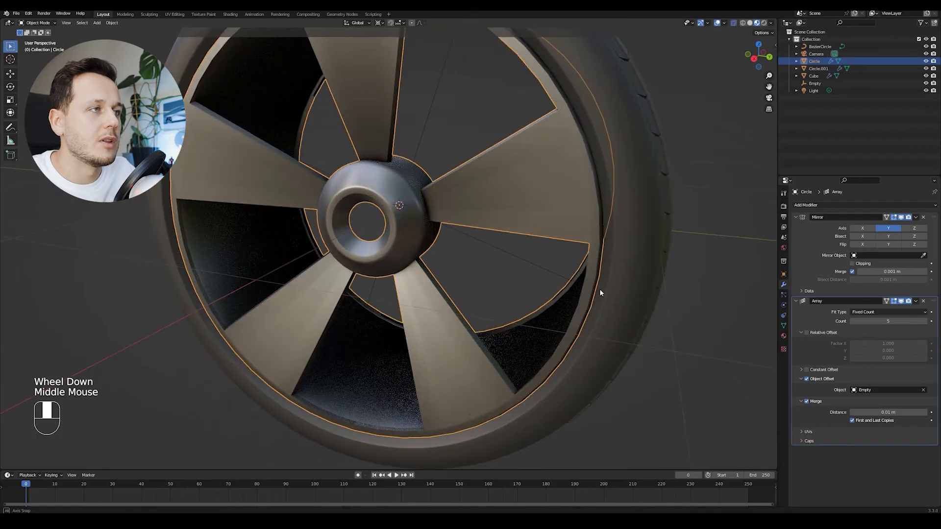
pyautogui.keyDown('shift'); pyautogui.moveTo(484, 239); pyautogui.dragTo(490, 247, button='middle'); pyautogui.keyUp('shift')
pyautogui.moveTo(490, 247); pyautogui.dragTo(419, 184, button='middle')
pyautogui.hotkey('ctrl', '2')
# Crease the spoke's long side edge by about 1 and add a loop cut slid tight against the spoke's outer end.
pyautogui.press('Tab')
pyautogui.scroll(2, 419, 183)
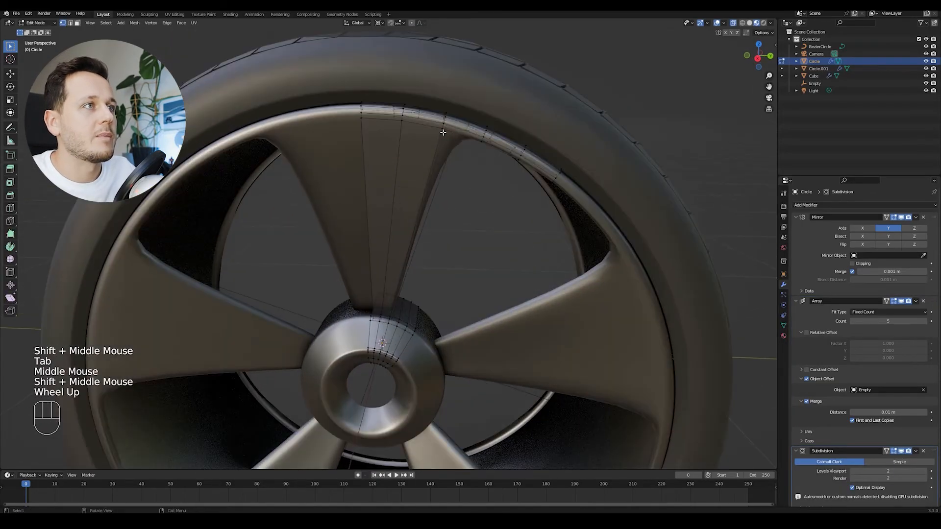
pyautogui.moveTo(442, 153); pyautogui.dragTo(412, 230, button='middle')
pyautogui.keyDown('shift'); pyautogui.click(383, 319); pyautogui.keyUp('shift')
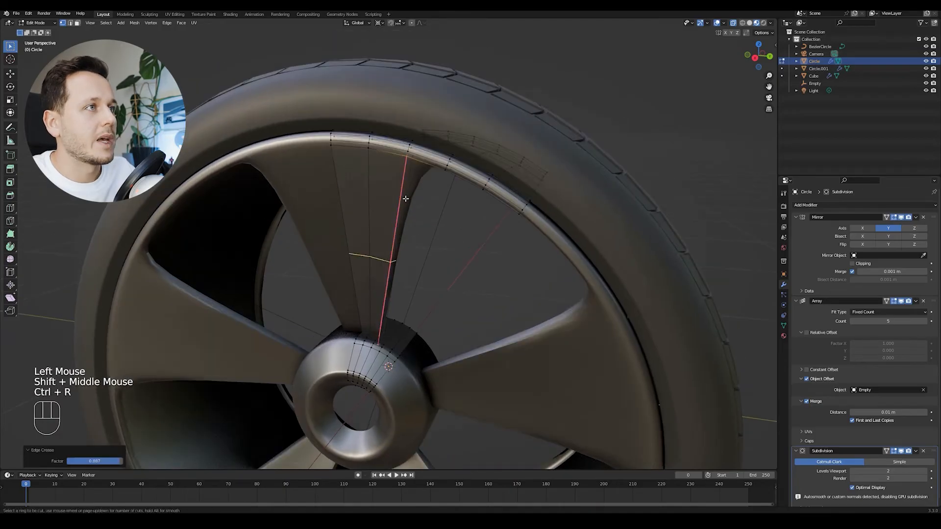
pyautogui.click(430, 109)
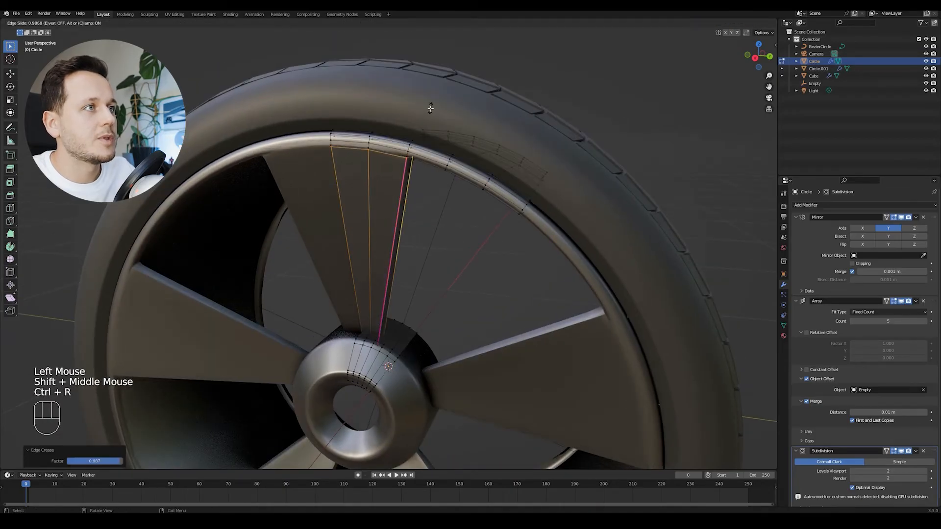
pyautogui.click(431, 108)
# Examine the sharpened spokes and the hub in Object Mode from several angles.
pyautogui.moveTo(430, 109); pyautogui.dragTo(446, 204, button='middle')
pyautogui.press('Tab')
pyautogui.scroll(-3, 446, 245)
pyautogui.hotkey('alt', 'a')
pyautogui.moveTo(448, 280); pyautogui.dragTo(502, 270, button='middle')
pyautogui.scroll(1, 530, 296)
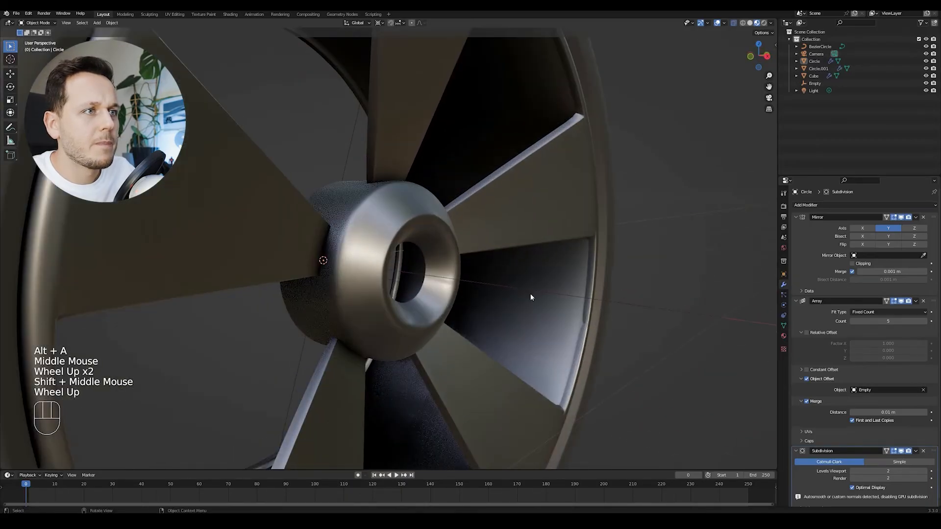
pyautogui.scroll(-2, 611, 342)
pyautogui.keyDown('shift'); pyautogui.moveTo(560, 378); pyautogui.dragTo(549, 348, button='middle'); pyautogui.keyUp('shift')
pyautogui.moveTo(549, 348); pyautogui.dragTo(519, 349, button='middle')
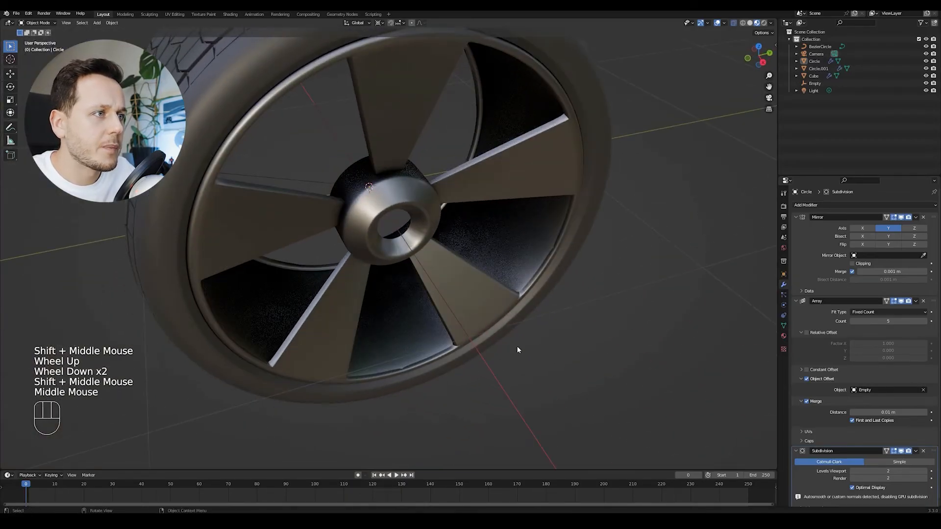
# Select the edge loop across the rim lip at the end of the modelled segment in Edit Mode.
pyautogui.press('Tab')
pyautogui.scroll(2, 560, 277)
pyautogui.keyDown('shift'); pyautogui.moveTo(560, 277); pyautogui.dragTo(479, 327, button='middle'); pyautogui.keyUp('shift')
pyautogui.keyDown('shift'); pyautogui.moveTo(463, 184); pyautogui.dragTo(454, 193, button='middle'); pyautogui.keyUp('shift')
pyautogui.moveTo(454, 193); pyautogui.dragTo(462, 141, button='middle')
pyautogui.keyDown('shift'); pyautogui.moveTo(526, 110); pyautogui.dragTo(431, 142, button='middle'); pyautogui.keyUp('shift')
pyautogui.scroll(-2, 509, 165)
pyautogui.keyDown('alt'); pyautogui.click(417, 143); pyautogui.keyUp('alt')
pyautogui.scroll(2, 441, 132)
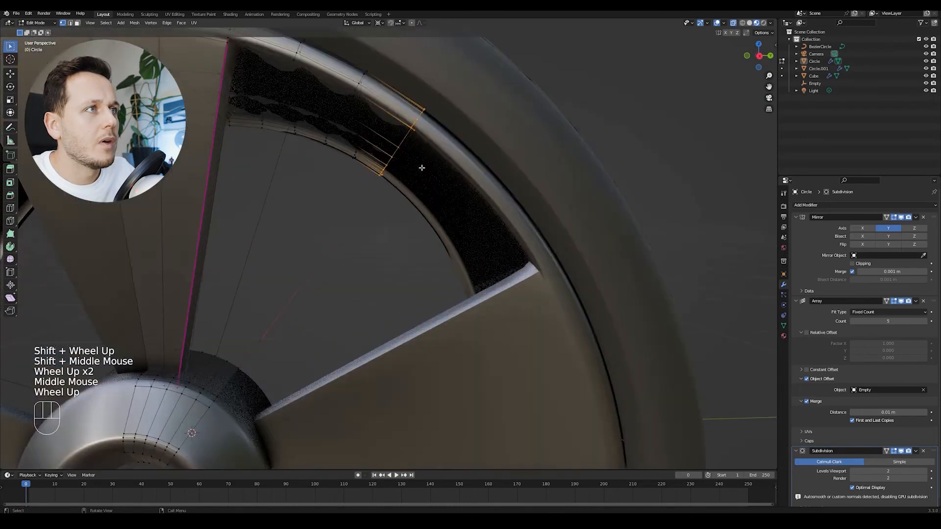
# Slide the segment's end vertex on the rim lip's inner edge slightly along its edge in the right orthographic view.
pyautogui.scroll(1, 421, 167)
pyautogui.moveTo(421, 167)
pyautogui.keyDown('shift'); pyautogui.mouseDown(button='middle')
pyautogui.moveTo(431, 152)
pyautogui.moveTo(426, 213)
pyautogui.moveTo(420, 181)
pyautogui.mouseUp(button='middle'); pyautogui.keyUp('shift')
pyautogui.click(420, 181)
pyautogui.press('KP_3')
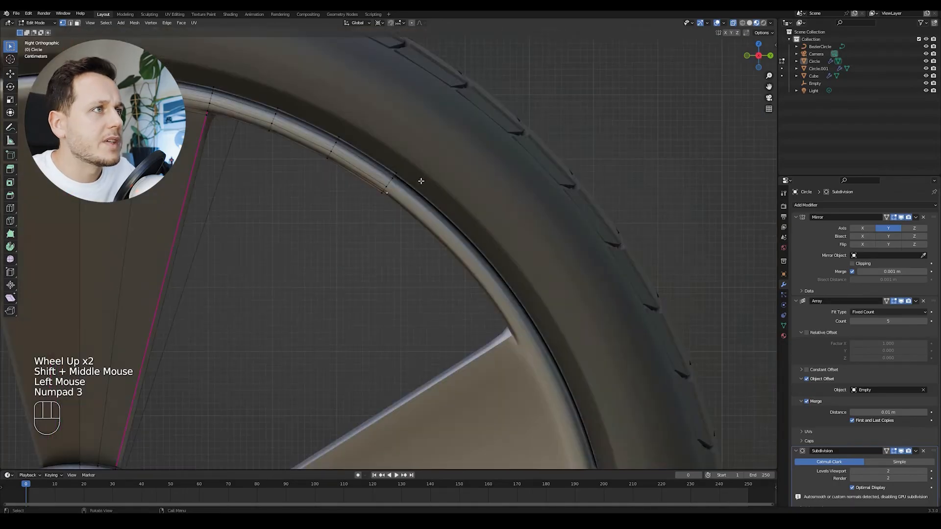
pyautogui.scroll(2, 421, 181)
pyautogui.keyDown('shift'); pyautogui.moveTo(399, 120); pyautogui.dragTo(411, 237, button='middle'); pyautogui.keyUp('shift')
pyautogui.press('g')
pyautogui.press('g')
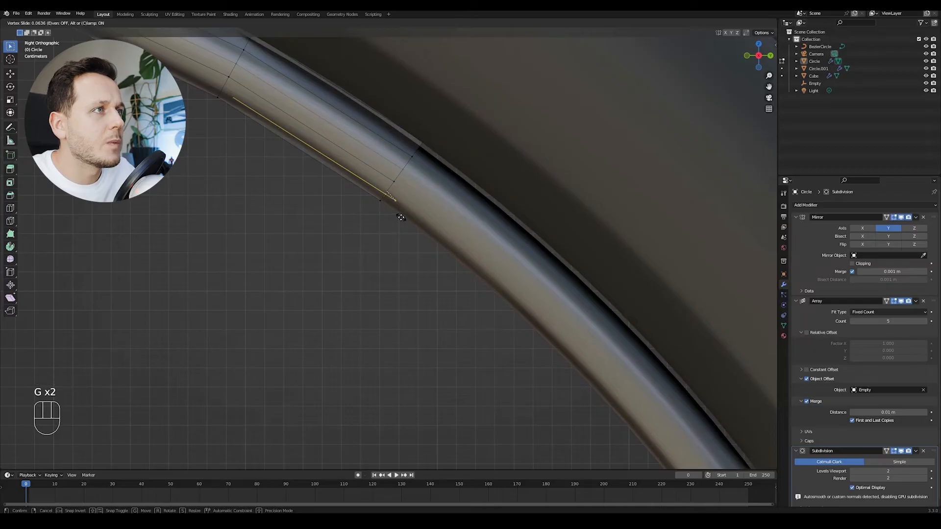
pyautogui.click(401, 217)
# Slide the neighbouring end vertex of the rim lip along its edge and check the wheel in Object Mode.
pyautogui.click(397, 201)
pyautogui.press('g')
pyautogui.press('g')
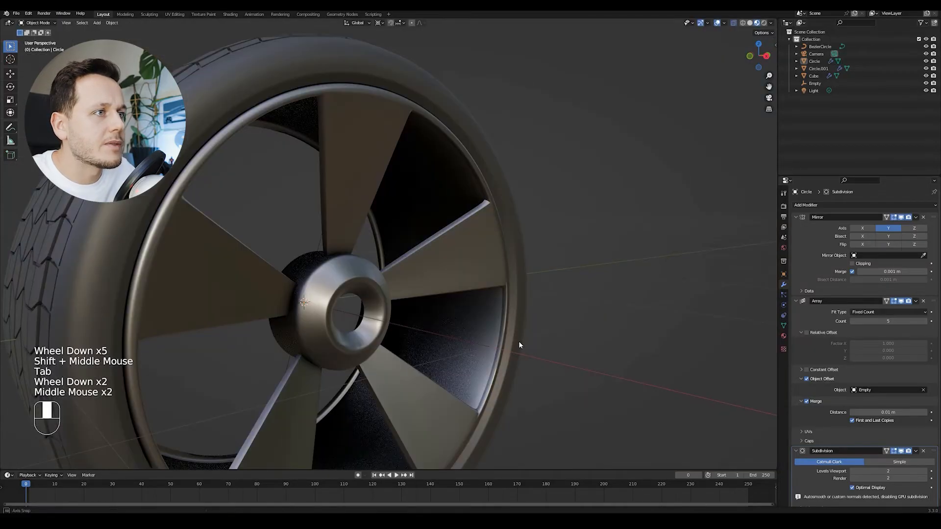
pyautogui.moveTo(519, 342); pyautogui.dragTo(496, 315, button='middle')
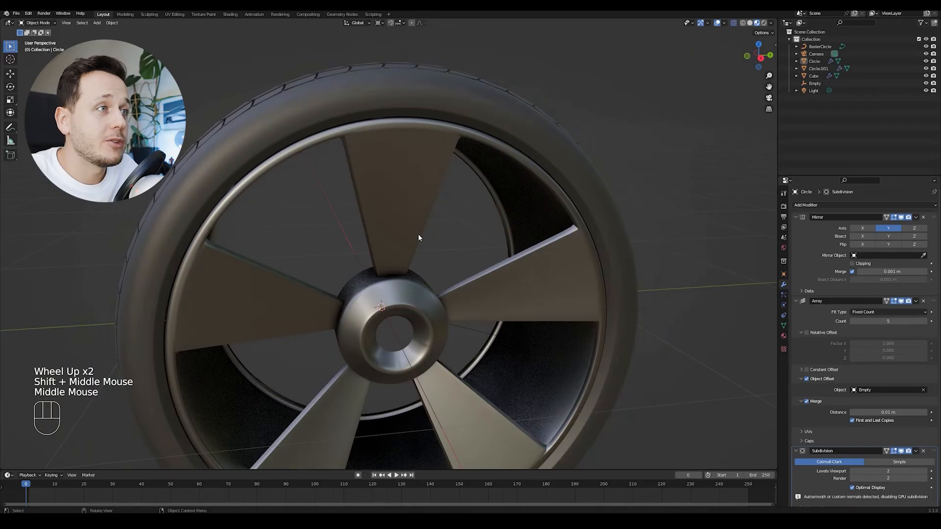
# Crease the edge loop around the rim's front lip and return to Object Mode.
pyautogui.scroll(2, 419, 238)
pyautogui.click(431, 214)
pyautogui.keyDown('shift'); pyautogui.moveTo(445, 138); pyautogui.dragTo(343, 253, button='middle'); pyautogui.keyUp('shift')
pyautogui.press('Tab')
pyautogui.keyDown('alt'); pyautogui.click(400, 182); pyautogui.keyUp('alt')
pyautogui.keyDown('alt'); pyautogui.click(343, 254); pyautogui.keyUp('alt')
pyautogui.keyDown('shift'); pyautogui.moveTo(336, 287); pyautogui.dragTo(305, 251, button='middle'); pyautogui.keyUp('shift')
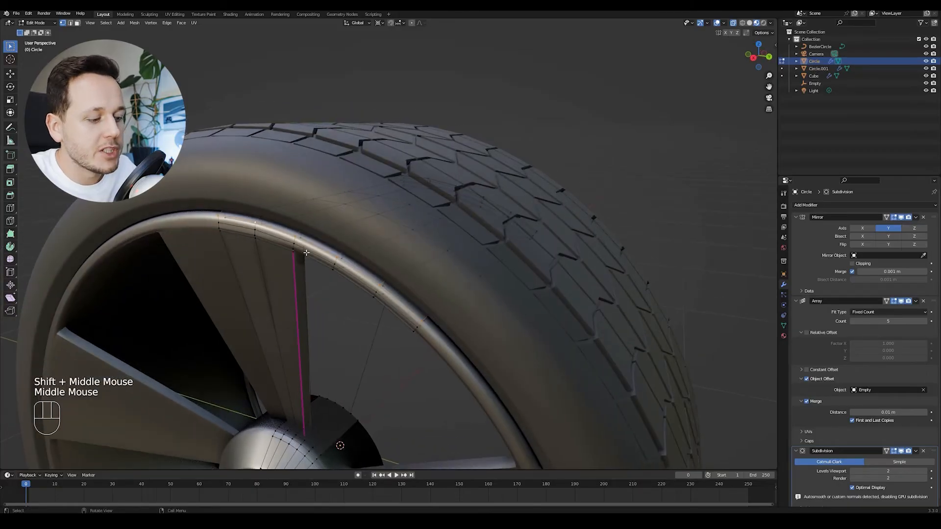
pyautogui.hotkey('shift', 'e')
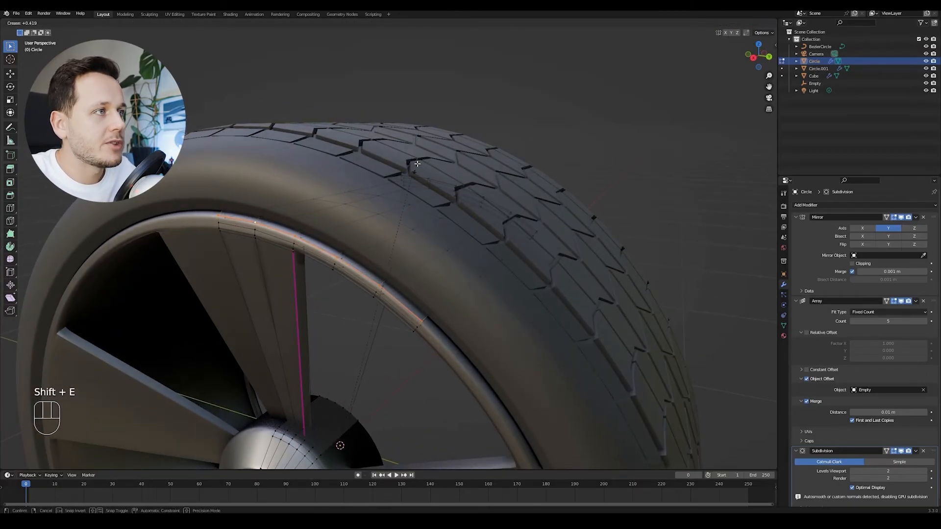
pyautogui.click(378, 193)
pyautogui.press('Tab')
# Examine the creased rim lip and the whole wheel from several angles.
pyautogui.moveTo(378, 193); pyautogui.dragTo(372, 216, button='middle')
pyautogui.scroll(1, 473, 171)
pyautogui.hotkey('alt', 'a')
pyautogui.scroll(-4, 487, 172)
pyautogui.moveTo(431, 218); pyautogui.dragTo(383, 228, button='middle')
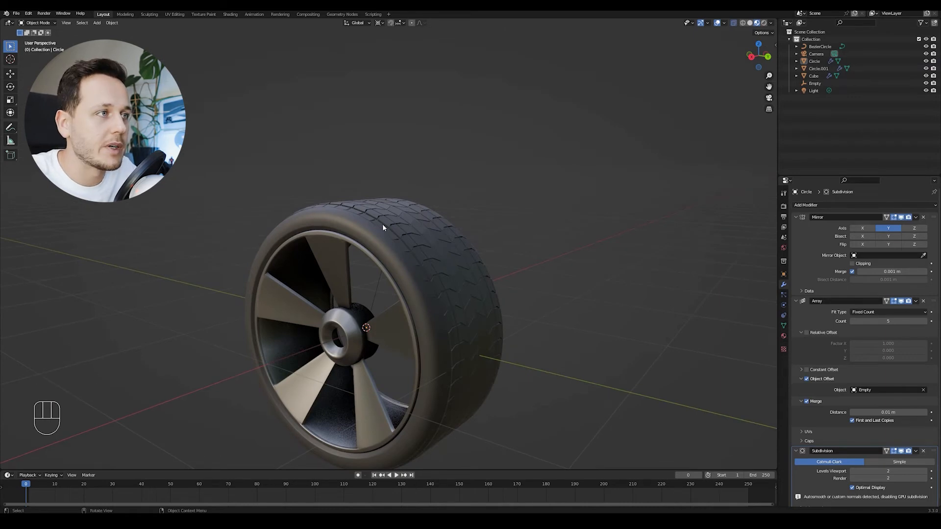
pyautogui.scroll(1, 383, 228)
pyautogui.keyDown('shift'); pyautogui.moveTo(385, 304); pyautogui.dragTo(424, 267, button='middle'); pyautogui.keyUp('shift')
pyautogui.moveTo(424, 272); pyautogui.dragTo(453, 286, button='middle')
# Add a mesh cylinder at the wheel's centre and rotate it 90° about Y.
pyautogui.hotkey('shift', 'a')
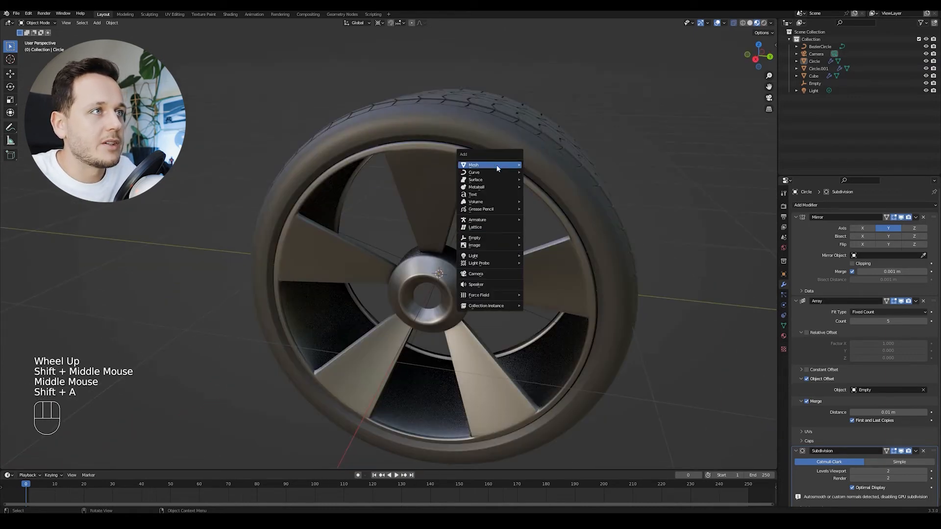
pyautogui.click(553, 216)
pyautogui.scroll(-2, 552, 254)
pyautogui.press('r')
pyautogui.press('y')
pyautogui.press('KP_9')
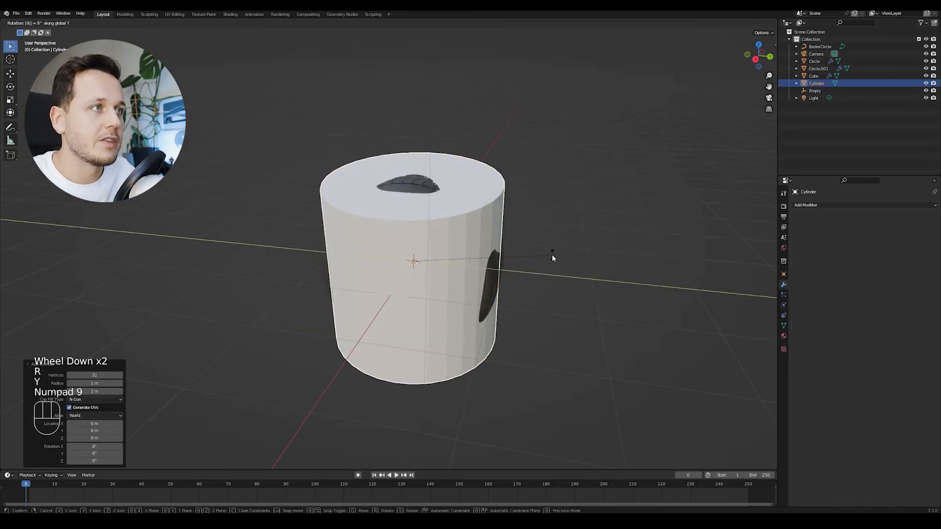
pyautogui.press('KP_0')
pyautogui.press('KP_Enter')
# Scale the cylinder to about 0.59 to fit inside the rim and flatten it along X to 0.035 as a disc.
pyautogui.press('KP_3')
pyautogui.press('s')
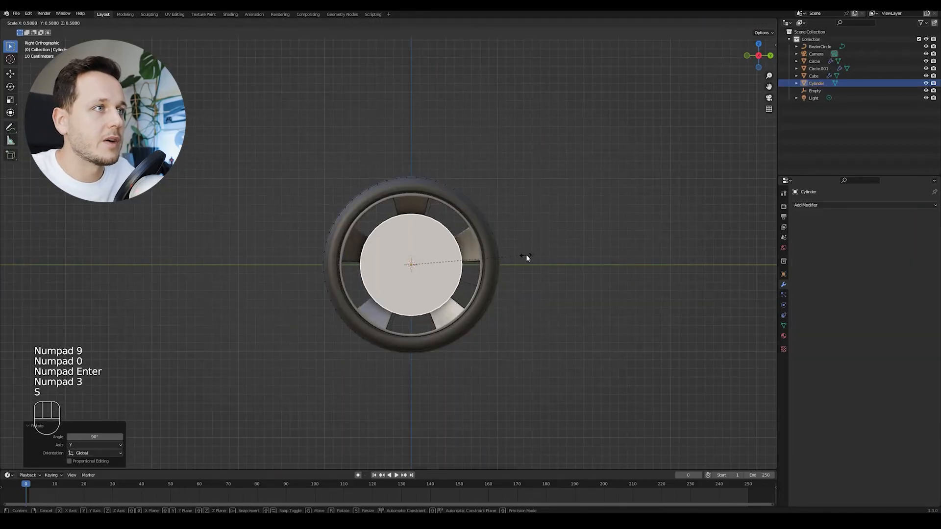
pyautogui.click(525, 254)
pyautogui.moveTo(525, 254); pyautogui.dragTo(531, 282, button='middle')
pyautogui.press('s')
pyautogui.press('x')
pyautogui.click(439, 270)
pyautogui.scroll(2, 473, 257)
pyautogui.press('KP_1')
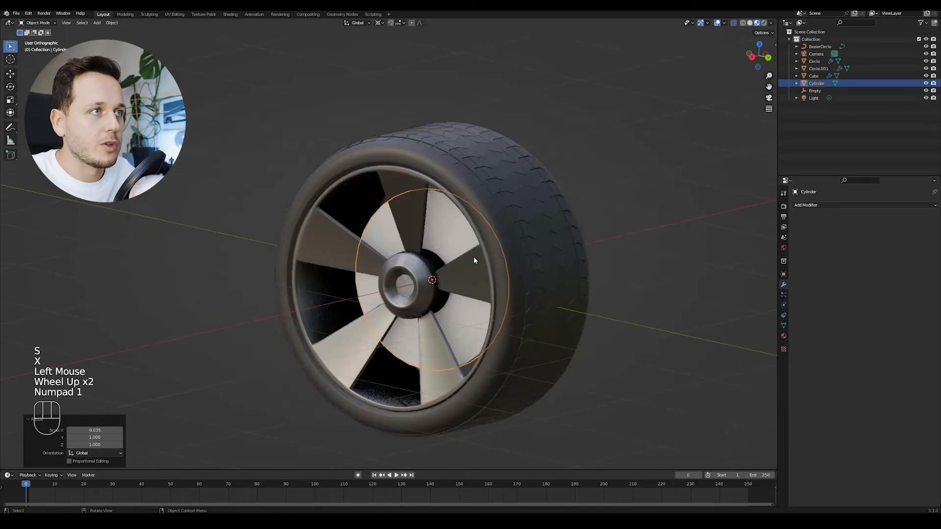
# Thin the brake disc along X to about 0.84 and shift it about 0.103 m along X behind the spokes.
pyautogui.scroll(2, 522, 239)
pyautogui.press('s')
pyautogui.press('x')
pyautogui.click(509, 243)
pyautogui.moveTo(510, 242); pyautogui.dragTo(441, 260, button='middle')
pyautogui.press('g')
pyautogui.press('x')
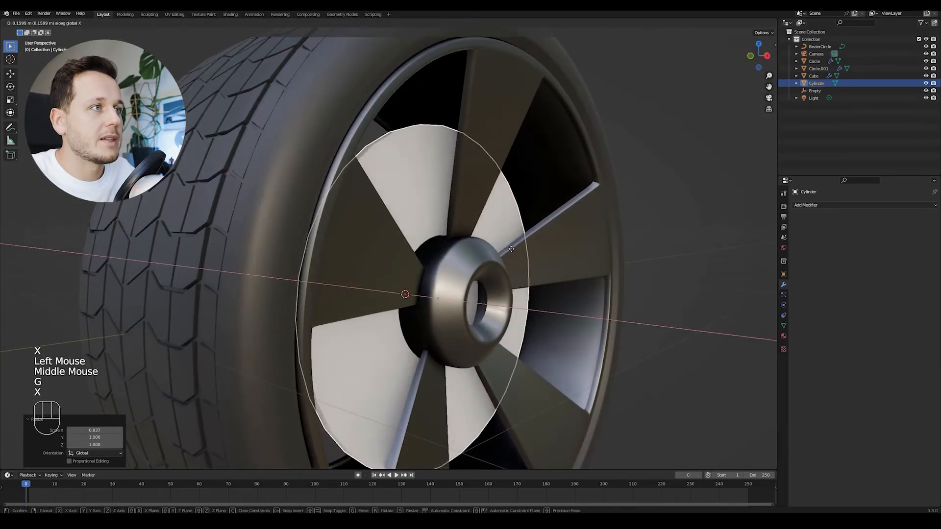
pyautogui.click(470, 260)
pyautogui.scroll(2, 411, 250)
pyautogui.keyDown('shift'); pyautogui.moveTo(411, 250); pyautogui.dragTo(401, 200, button='middle'); pyautogui.keyUp('shift')
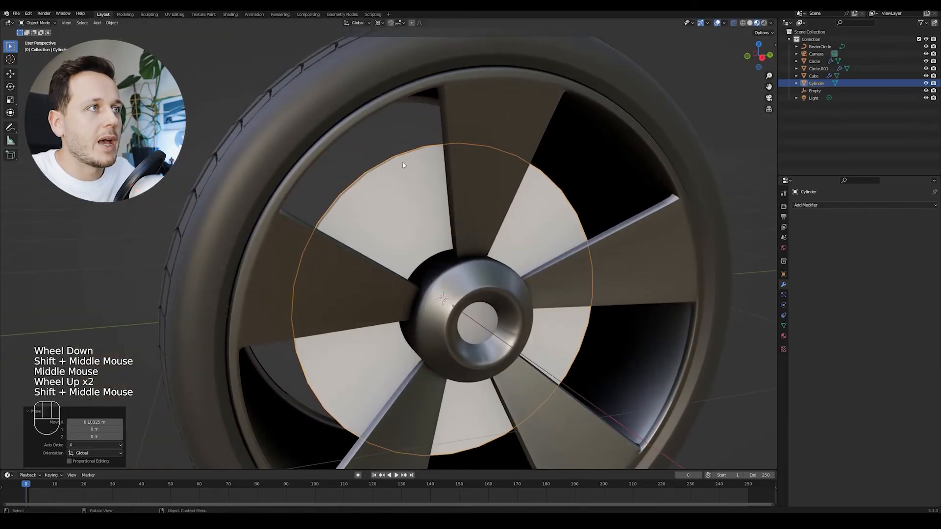
pyautogui.scroll(-2, 476, 178)
pyautogui.scroll(2, 425, 187)
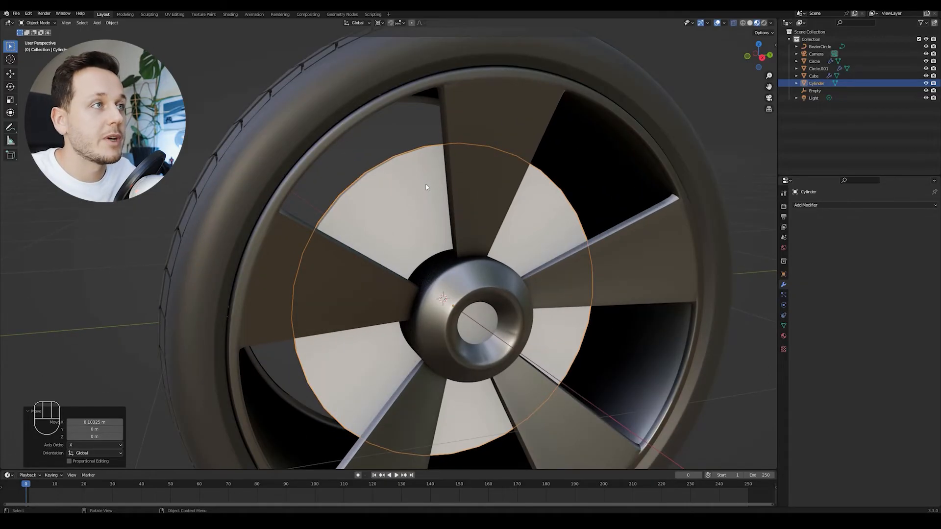
# Add a level 2 Subdivision modifier to the disc and cut supporting edge loops near both rims of its outer side.
pyautogui.hotkey('ctrl', '2')
pyautogui.scroll(1, 425, 185)
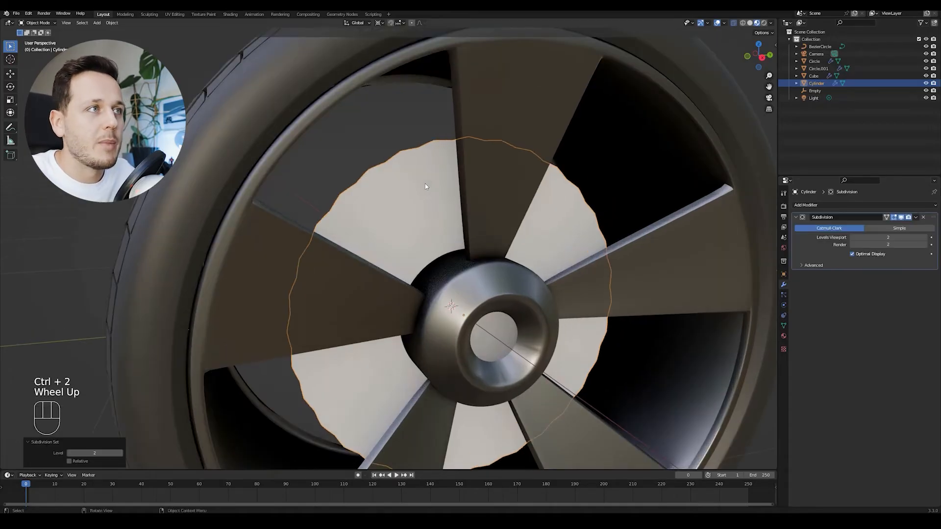
pyautogui.press('Tab')
pyautogui.moveTo(425, 185); pyautogui.dragTo(422, 145, button='middle')
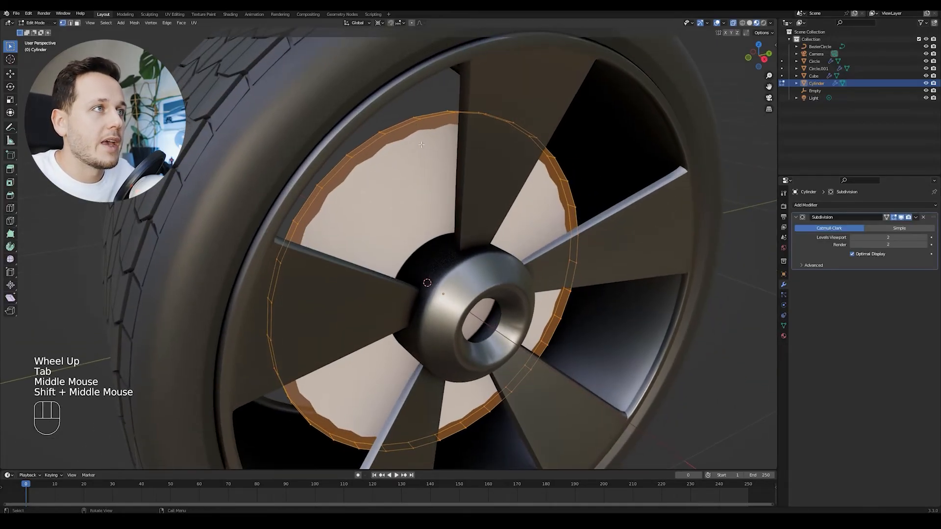
pyautogui.hotkey('ctrl', 'r')
pyautogui.click(417, 120)
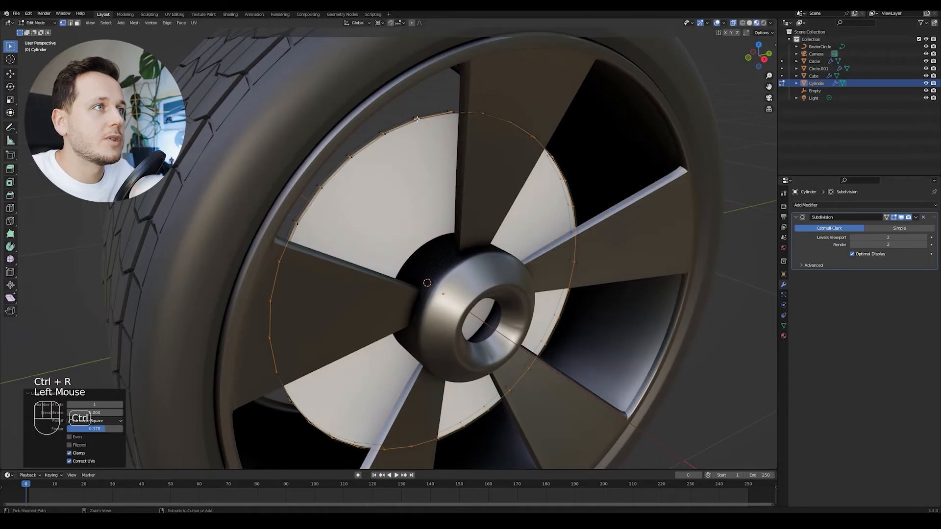
pyautogui.hotkey('ctrl', 'r')
pyautogui.click(416, 118)
# Inset the disc's flat front and back faces slightly and return to Object Mode.
pyautogui.hotkey('alt', 'a')
pyautogui.moveTo(417, 117); pyautogui.dragTo(448, 198, button='middle')
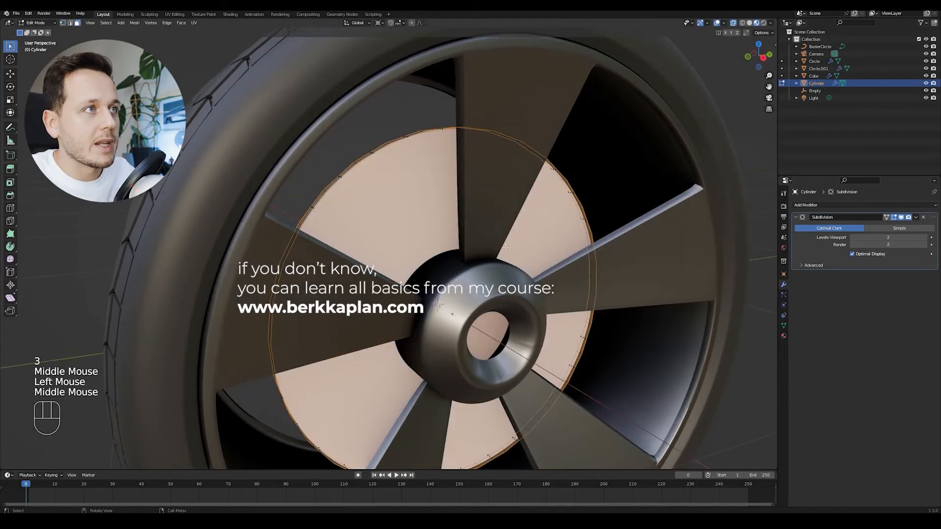
pyautogui.press('i')
pyautogui.click(490, 223)
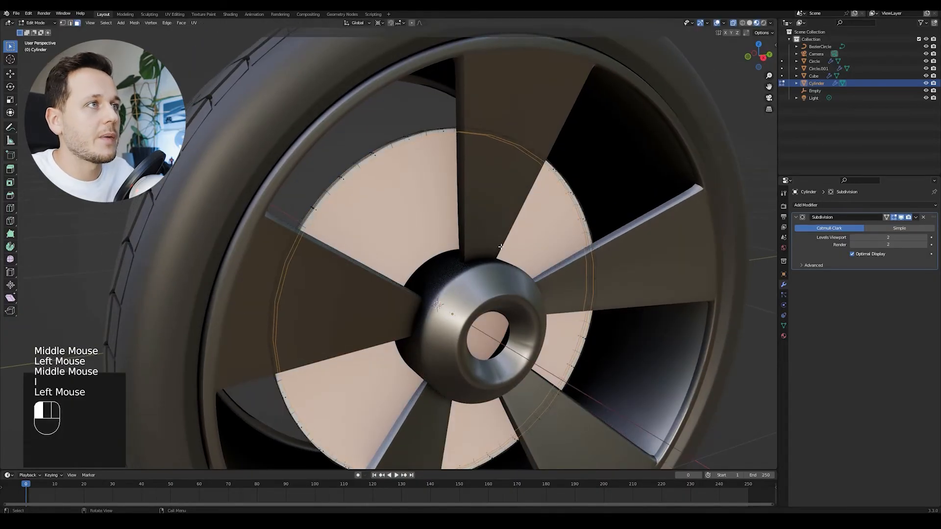
pyautogui.press('Tab')
pyautogui.scroll(-2, 498, 232)
pyautogui.moveTo(499, 232); pyautogui.dragTo(497, 229, button='middle')
# Give the disc a new material with Metallic 1.000, Roughness 0.360 and a near-black base colour.
pyautogui.click(783, 336)
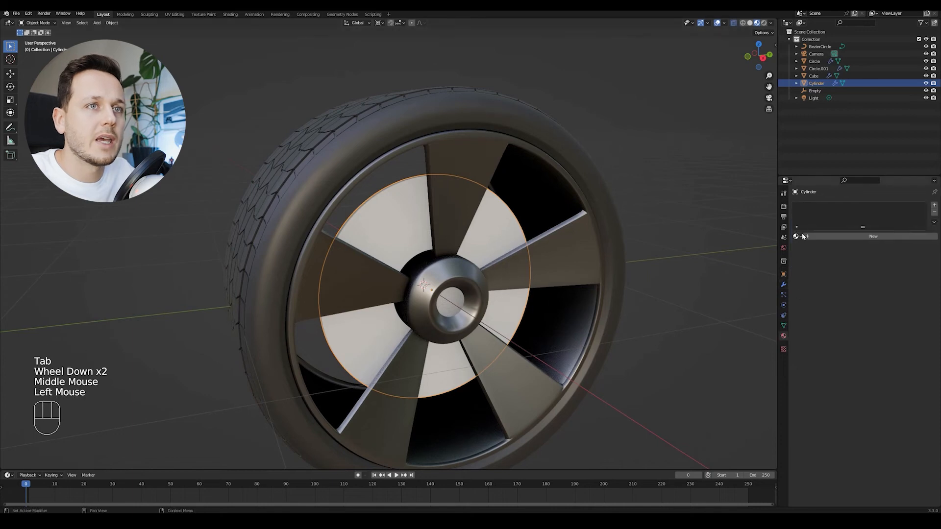
pyautogui.click(877, 237)
pyautogui.hotkey('alt', 'a')
pyautogui.click(893, 238)
pyautogui.click(892, 315)
pyautogui.moveTo(923, 246); pyautogui.dragTo(923, 250)
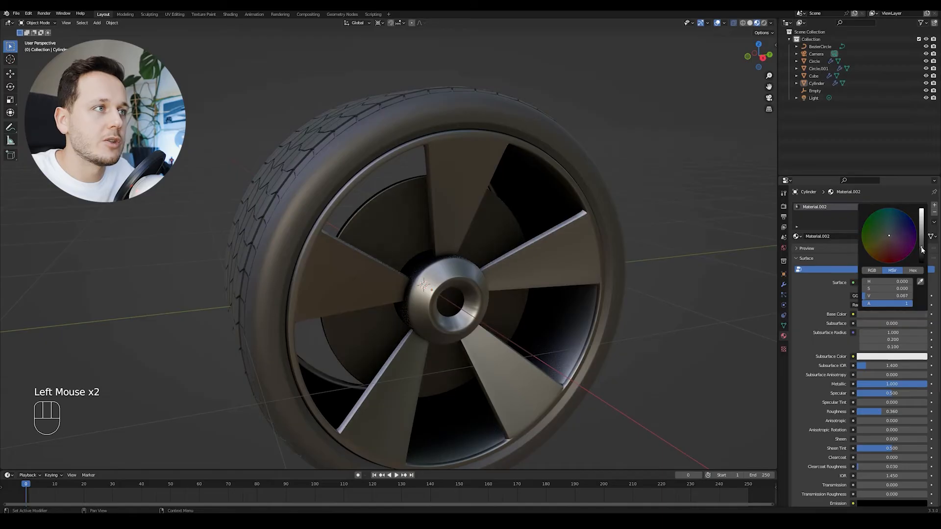
pyautogui.hotkey('alt', 'a')
# Examine the dark brake disc behind the spokes and the whole wheel from several angles.
pyautogui.scroll(-2, 472, 268)
pyautogui.moveTo(472, 267); pyautogui.dragTo(446, 223, button='middle')
pyautogui.scroll(1, 456, 272)
pyautogui.scroll(1, 456, 272)
pyautogui.scroll(1, 478, 264)
pyautogui.scroll(-3, 478, 263)
pyautogui.moveTo(478, 263); pyautogui.dragTo(450, 166, button='middle')
pyautogui.scroll(2, 464, 160)
pyautogui.moveTo(450, 165); pyautogui.dragTo(423, 163, button='middle')
pyautogui.scroll(-1, 436, 147)
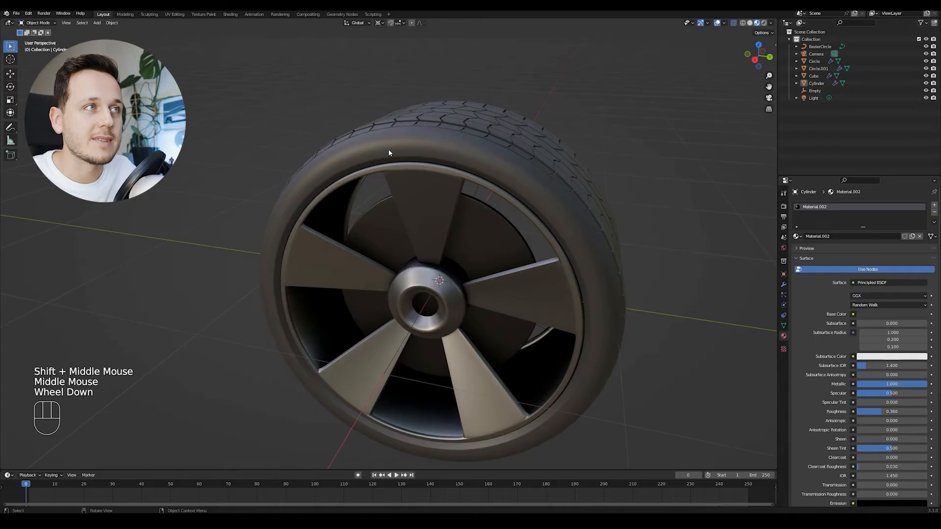
pyautogui.scroll(1, 449, 160)
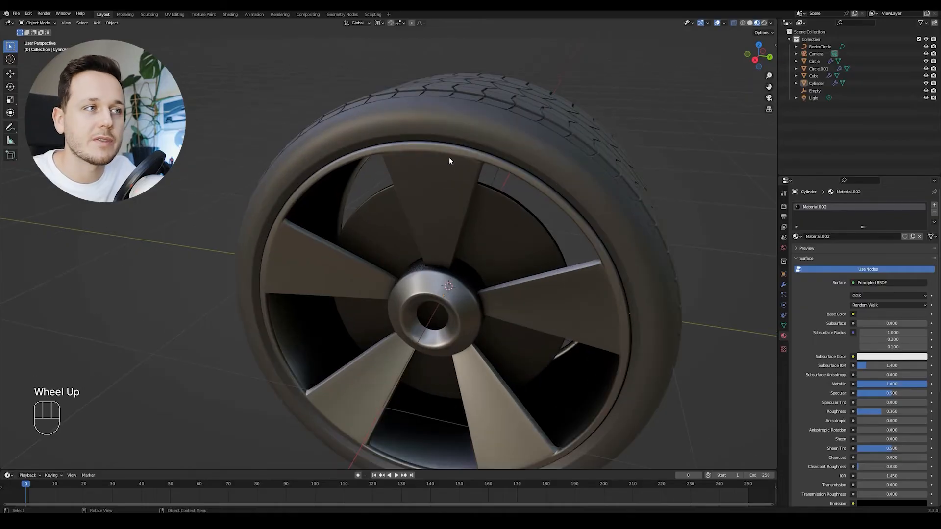
pyautogui.moveTo(449, 155); pyautogui.dragTo(458, 162, button='middle')
pyautogui.scroll(1, 472, 225)
pyautogui.keyDown('shift'); pyautogui.moveTo(471, 224); pyautogui.dragTo(480, 145, button='middle'); pyautogui.keyUp('shift')
# Make the tyre sidewall object active and open it in the UV Editing workspace in vertex selection mode.
pyautogui.keyDown('shift'); pyautogui.click(468, 106); pyautogui.keyUp('shift')
pyautogui.keyDown('shift'); pyautogui.moveTo(468, 108); pyautogui.dragTo(469, 128, button='middle'); pyautogui.keyUp('shift')
pyautogui.moveTo(469, 128)
pyautogui.mouseDown(button='middle')
pyautogui.moveTo(470, 149)
pyautogui.moveTo(466, 135)
pyautogui.mouseUp(button='middle')
pyautogui.scroll(-1, 490, 165)
pyautogui.keyDown('shift'); pyautogui.moveTo(490, 164); pyautogui.dragTo(294, 90, button='middle'); pyautogui.keyUp('shift')
pyautogui.hotkey('alt', 'a')
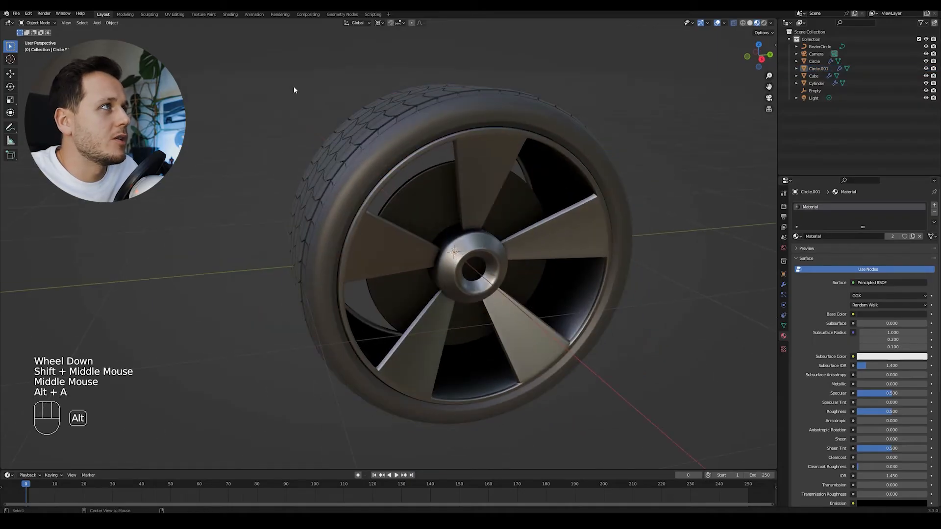
pyautogui.click(175, 14)
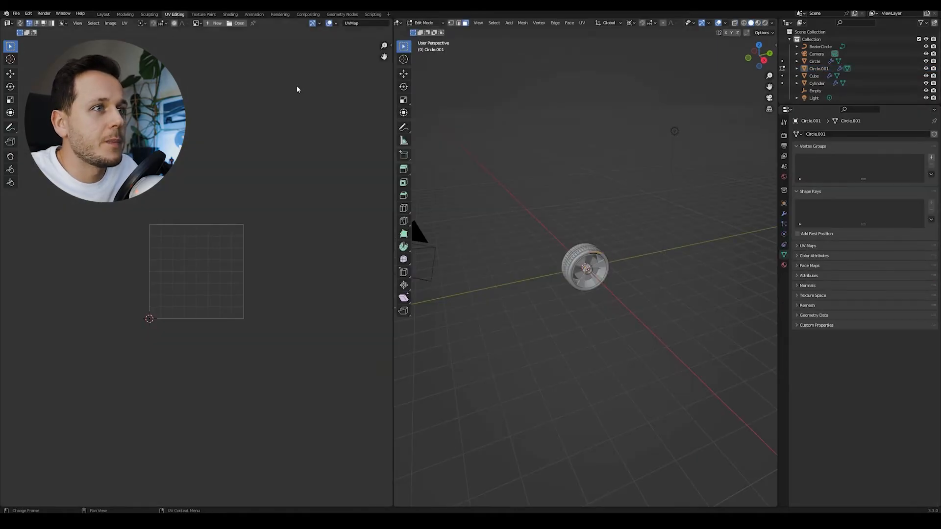
pyautogui.scroll(11, 654, 162)
pyautogui.keyDown('shift'); pyautogui.moveTo(653, 162); pyautogui.dragTo(555, 248, button='middle'); pyautogui.keyUp('shift')
pyautogui.hotkey('alt', 'a')
pyautogui.scroll(2, 569, 233)
pyautogui.press('1')
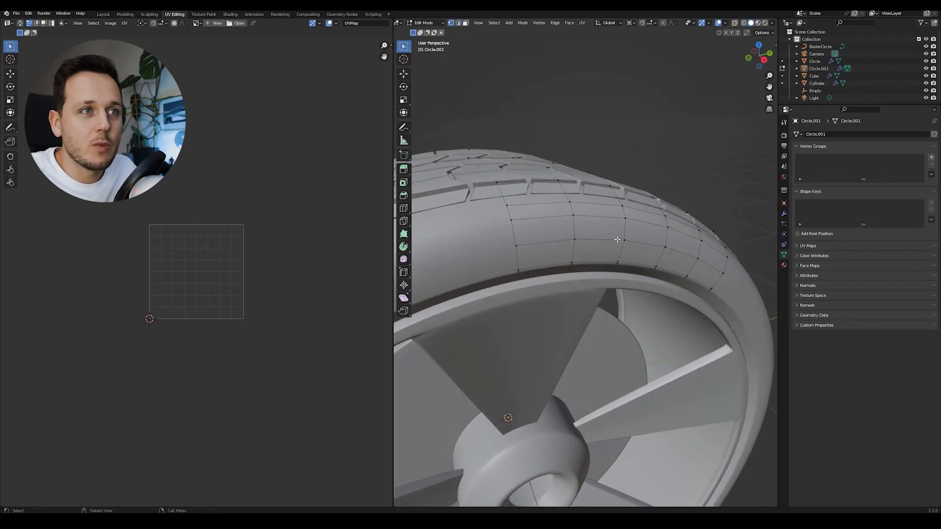
# Select the face loops along the tyre's sidewall segment and unwrap them.
pyautogui.keyDown('alt'); pyautogui.keyDown('shift'); pyautogui.click(564, 262); pyautogui.keyUp('shift'); pyautogui.keyUp('alt')
pyautogui.keyDown('alt'); pyautogui.keyDown('shift'); pyautogui.click(584, 239); pyautogui.keyUp('shift'); pyautogui.keyUp('alt')
pyautogui.moveTo(619, 239); pyautogui.dragTo(611, 220, button='middle')
pyautogui.press('u')
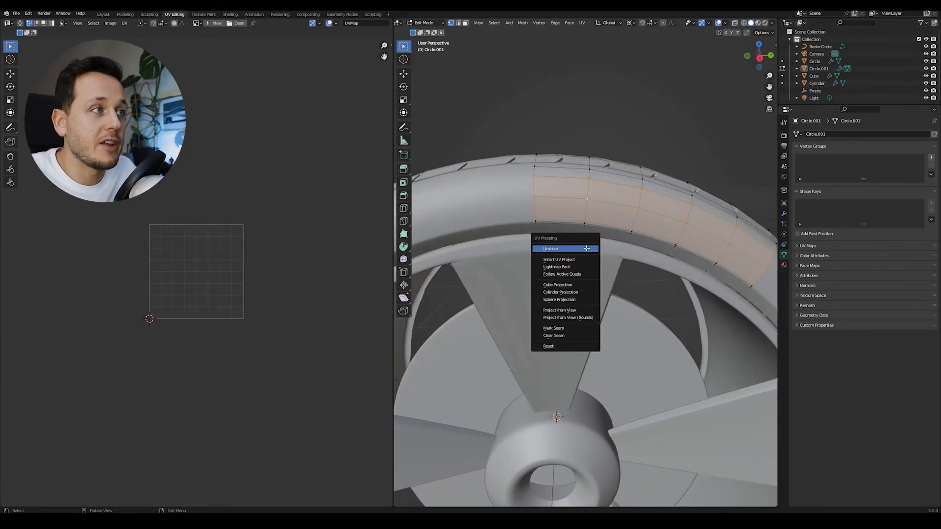
pyautogui.click(587, 249)
pyautogui.scroll(-2, 588, 242)
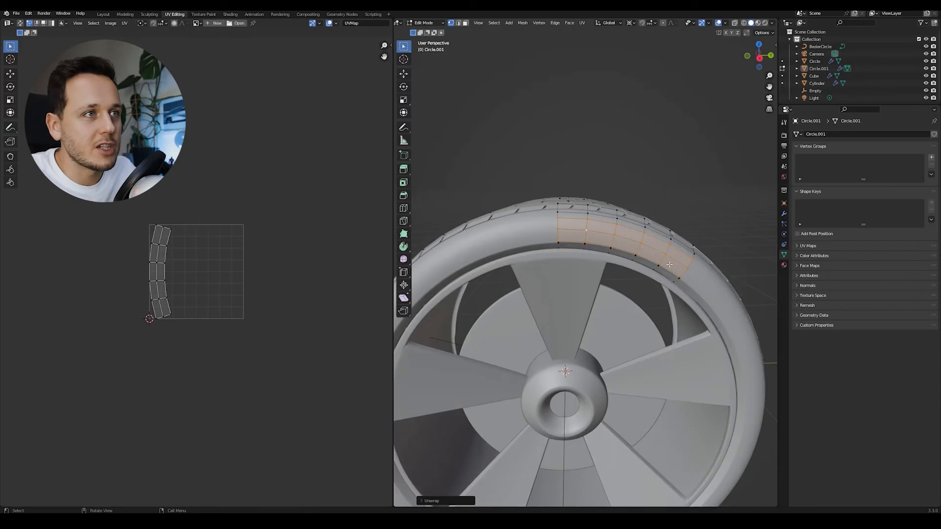
# Return to Object Mode and save the current file.
pyautogui.press('Tab')
pyautogui.moveTo(528, 277); pyautogui.dragTo(578, 266, button='middle')
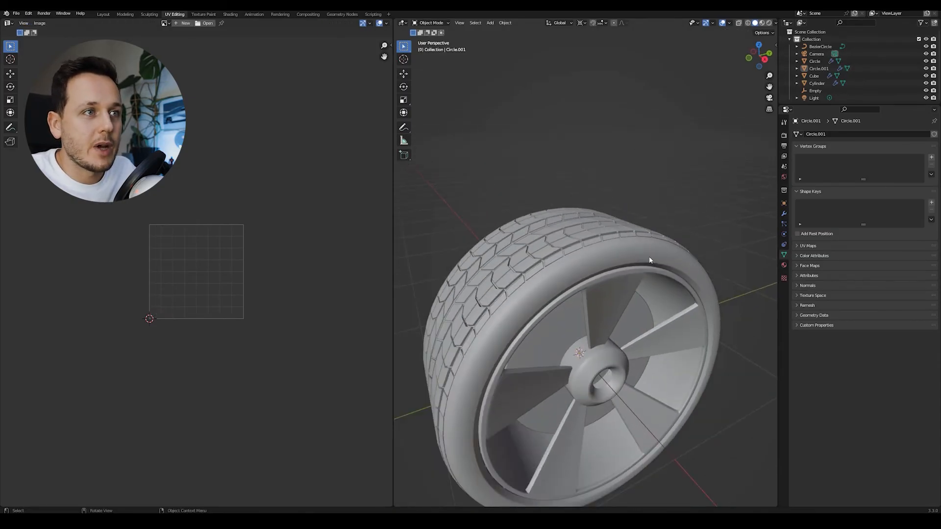
pyautogui.scroll(-1, 650, 261)
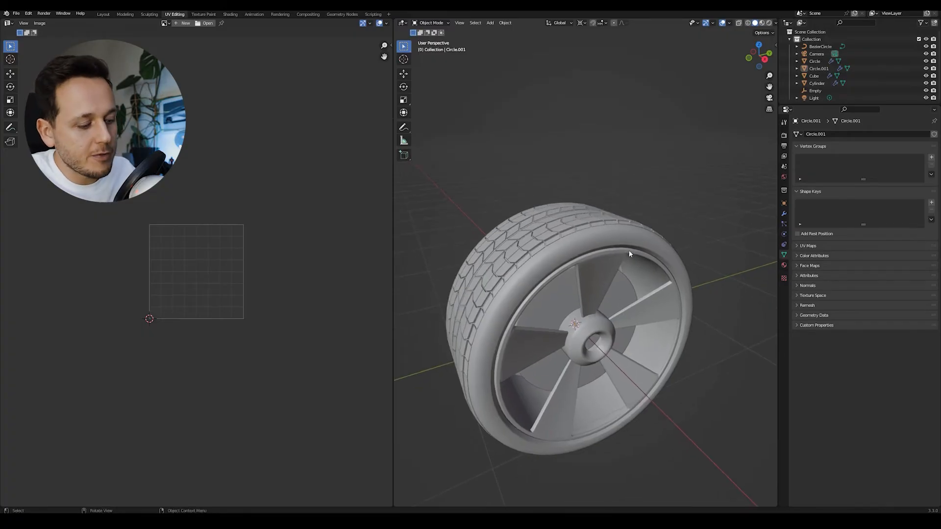
pyautogui.scroll(1, 630, 254)
pyautogui.hotkey('ctrl', 's')
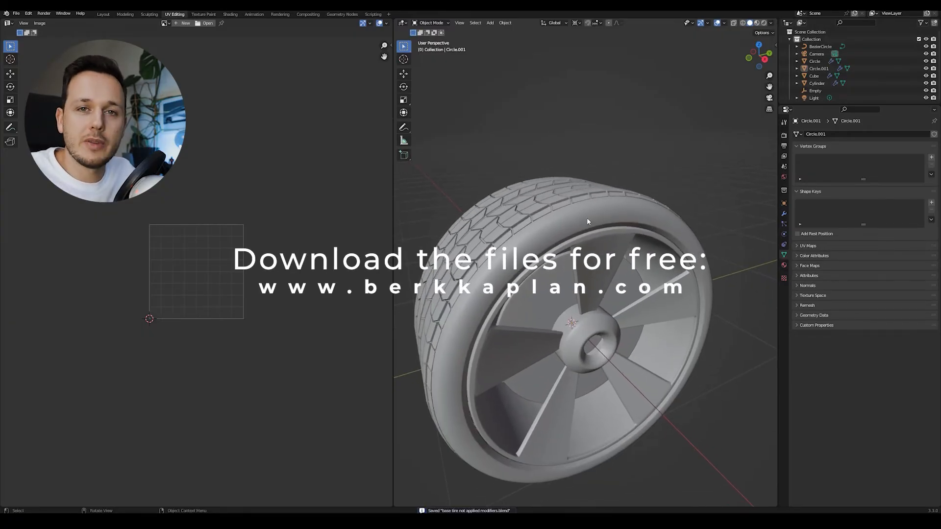
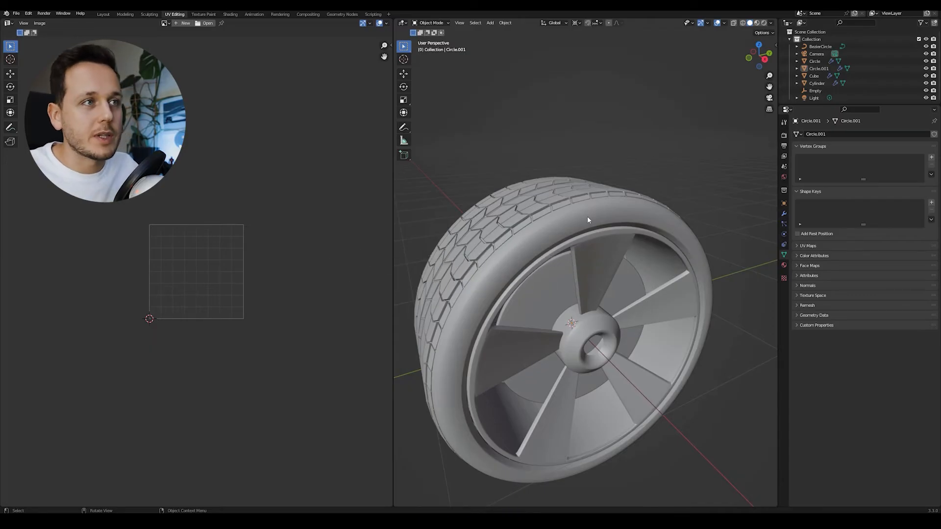
# Select the tyre sidewall object and save a copy of the file as "base tire applied modifiers.blend".
pyautogui.click(588, 219)
pyautogui.moveTo(588, 219); pyautogui.dragTo(606, 238, button='middle')
pyautogui.hotkey('ctrl', 'shift', 's')
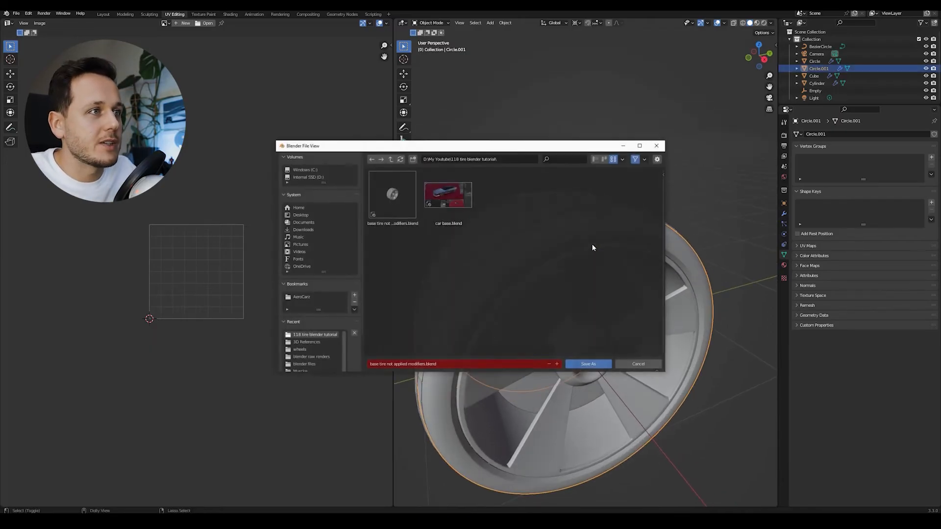
pyautogui.doubleClick(391, 364)
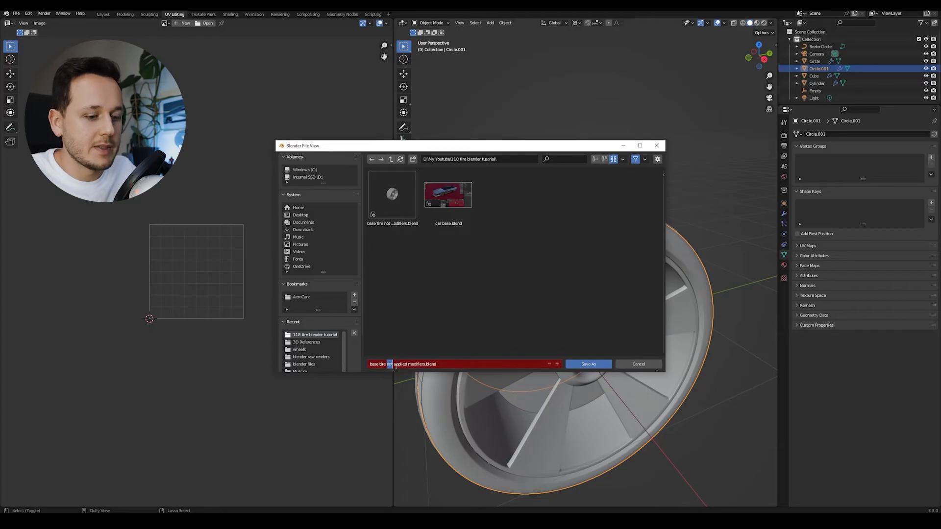
pyautogui.click(585, 365)
# Apply the sidewall object's Mirror, Array, second Mirror and Subdivision modifiers in order.
pyautogui.click(784, 215)
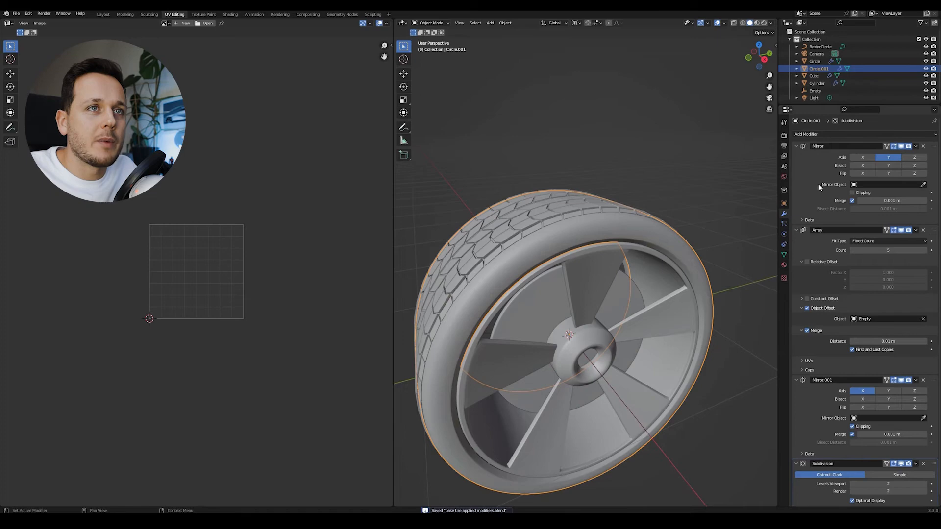
pyautogui.hotkey('ctrl', 'a')
pyautogui.hotkey('ctrl', 'a')
pyautogui.hotkey('ctrl', 'a')
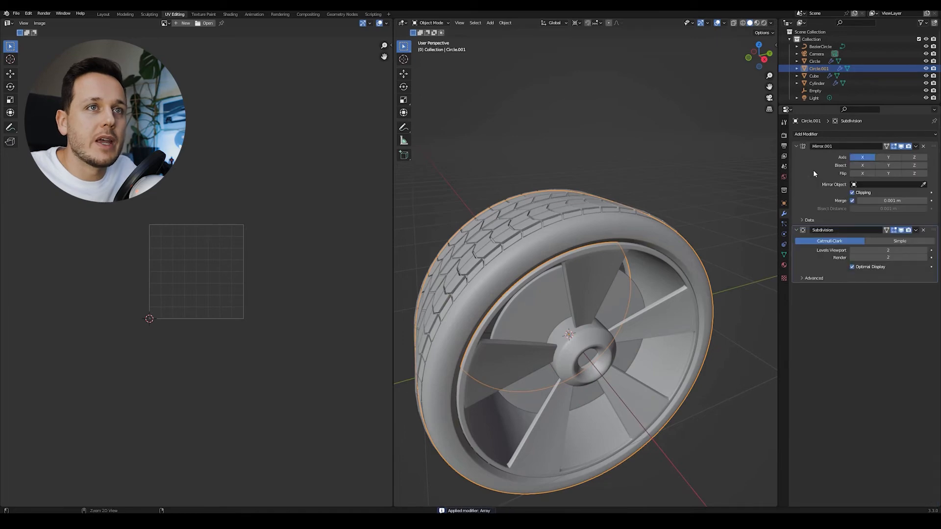
pyautogui.hotkey('ctrl', 'a')
# In Edit Mode, extend the sidewall face selection with the loop near the rim and unwrap it.
pyautogui.press('Tab')
pyautogui.moveTo(658, 220); pyautogui.dragTo(614, 230, button='middle')
pyautogui.scroll(4, 613, 221)
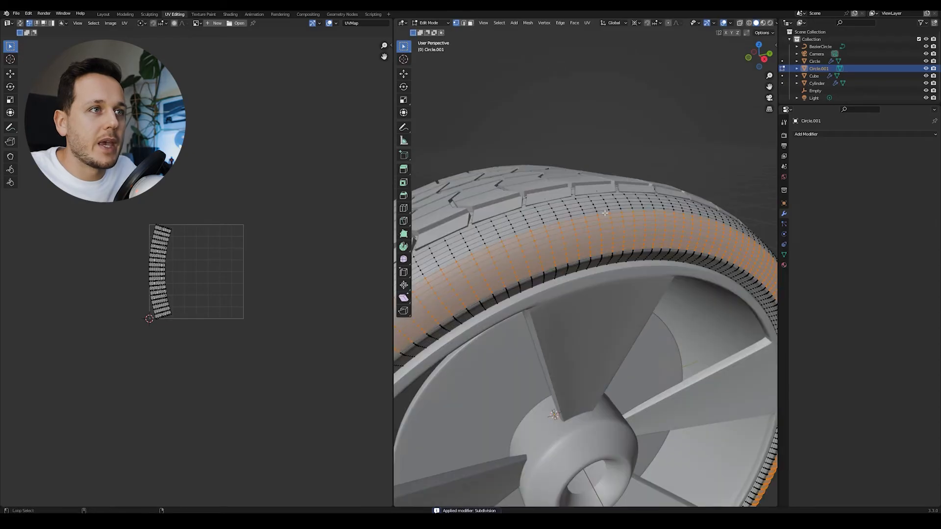
pyautogui.keyDown('alt'); pyautogui.keyDown('shift'); pyautogui.click(611, 253); pyautogui.keyUp('shift'); pyautogui.keyUp('alt')
pyautogui.scroll(7, 624, 234)
pyautogui.scroll(-7, 624, 235)
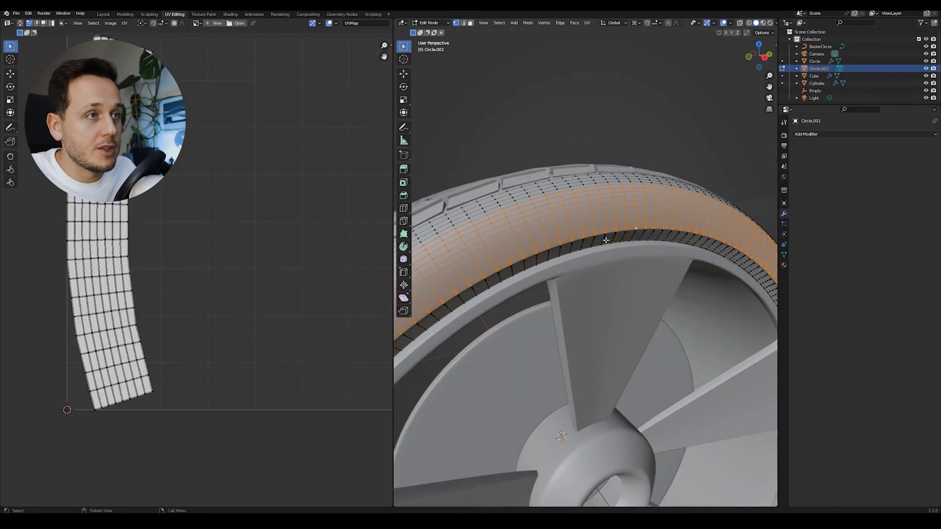
pyautogui.press('u')
pyautogui.click(606, 240)
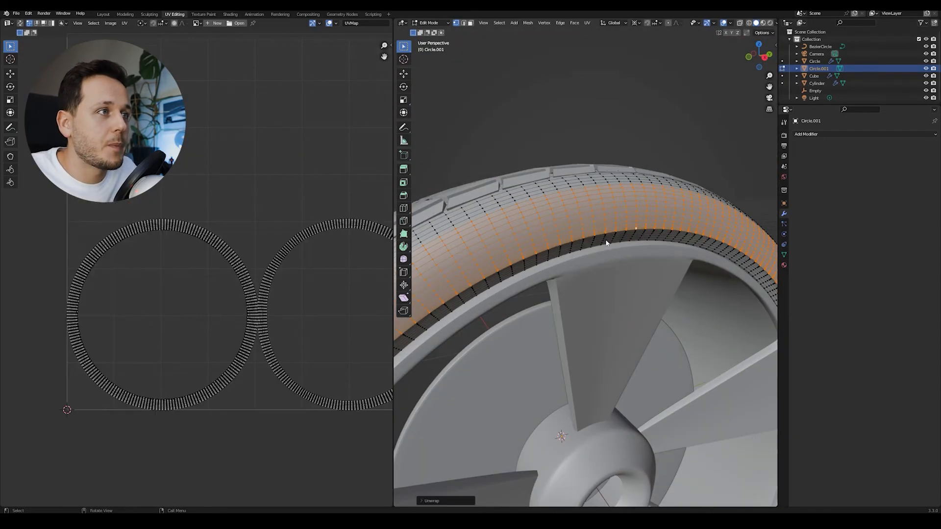
# Deselect the rear sidewall's faces with circle select, keeping only the front sidewall ring selected.
pyautogui.scroll(-3, 608, 242)
pyautogui.scroll(-1, 269, 296)
pyautogui.scroll(2, 278, 309)
pyautogui.scroll(3, 267, 318)
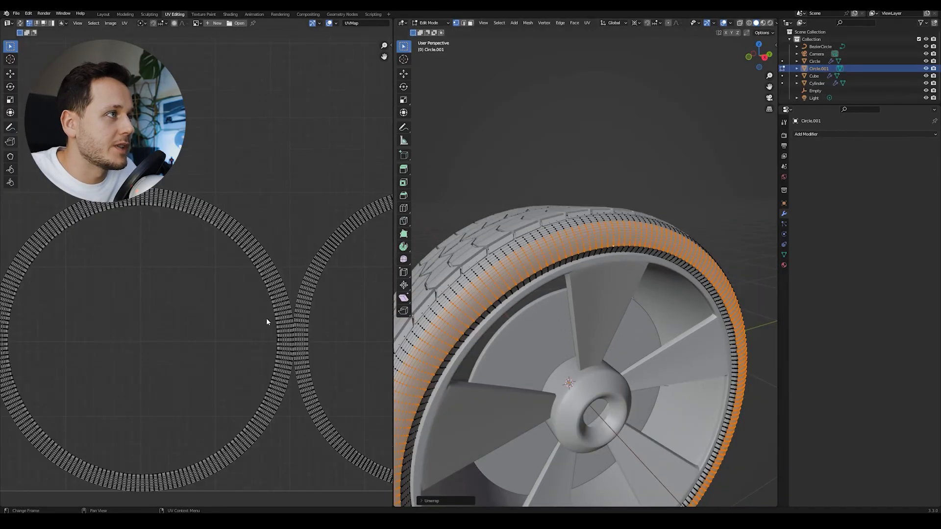
pyautogui.scroll(-1, 267, 317)
pyautogui.moveTo(491, 293); pyautogui.dragTo(542, 243, button='middle')
pyautogui.scroll(-4, 584, 277)
pyautogui.press('x')
pyautogui.press('Escape')
pyautogui.press('c')
pyautogui.press('Escape')
pyautogui.press('x')
pyautogui.press('Escape')
pyautogui.press('c')
pyautogui.moveTo(534, 198); pyautogui.dragTo(546, 430, button='middle')
pyautogui.press('Escape')
pyautogui.moveTo(605, 257); pyautogui.dragTo(591, 276, button='middle')
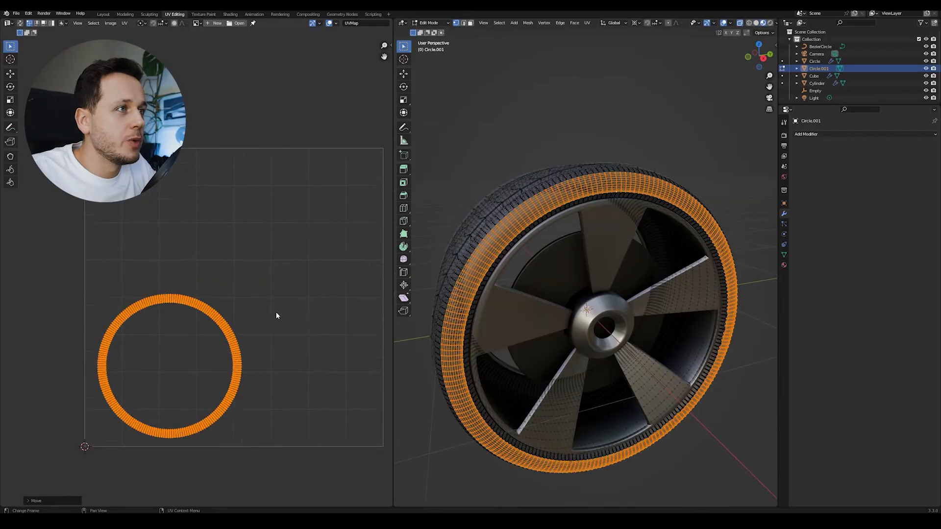
# Enlarge the sidewall's UV ring to about 70% of the UV square's width and move it near the centre.
pyautogui.scroll(1, 276, 313)
pyautogui.moveTo(275, 313); pyautogui.dragTo(266, 295, button='middle')
pyautogui.press('s')
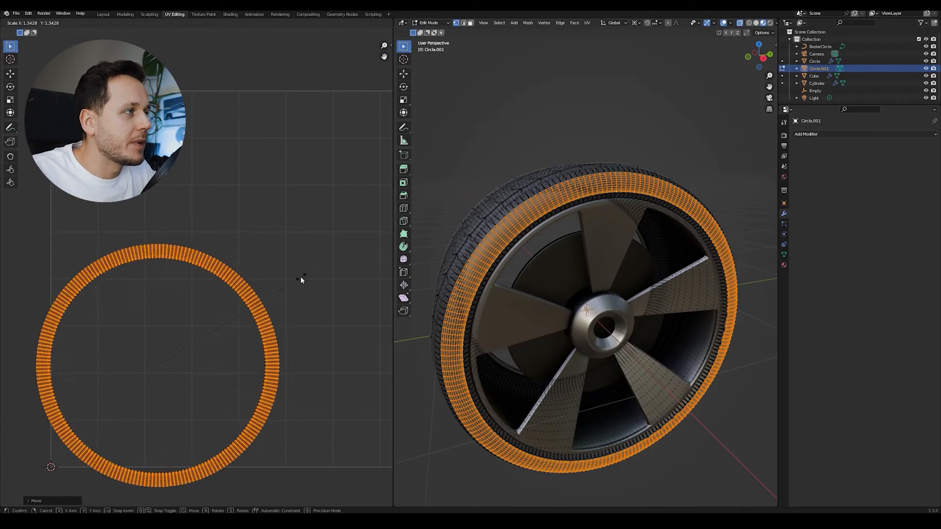
pyautogui.click(300, 278)
pyautogui.press('g')
pyautogui.click(346, 225)
pyautogui.scroll(-1, 343, 227)
pyautogui.moveTo(324, 242); pyautogui.dragTo(309, 239, button='middle')
pyautogui.press('s')
pyautogui.click(323, 236)
pyautogui.press('g')
pyautogui.click(333, 233)
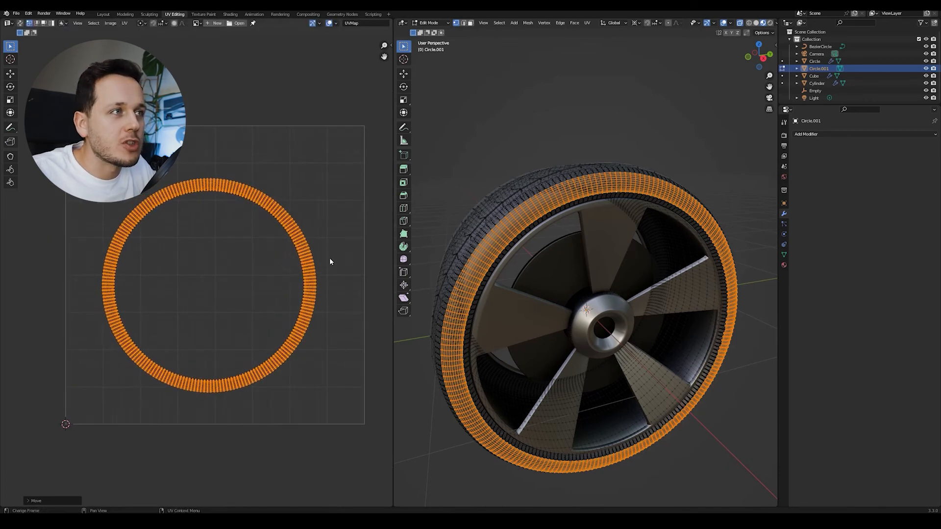
# Open side wall3.jpg as the background image behind the sidewall's UVs.
pyautogui.click(235, 25)
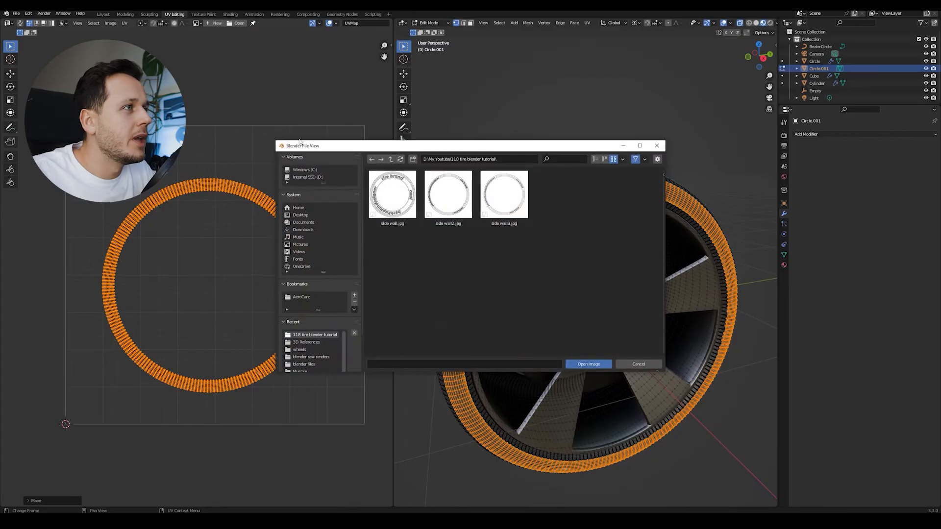
pyautogui.doubleClick(510, 217)
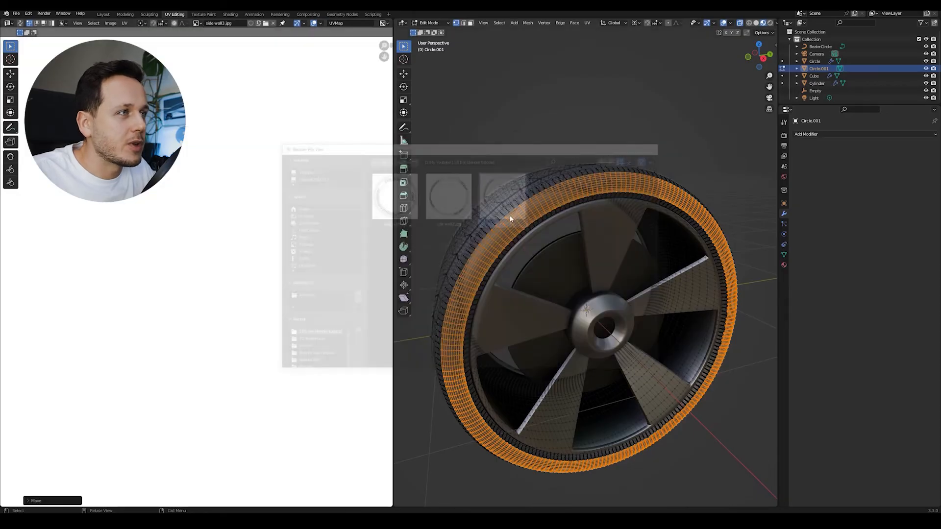
pyautogui.press('Home')
pyautogui.scroll(2, 293, 267)
# Enlarge the sidewall's UV ring to about 88% of the image's width and centre it over the lettering band.
pyautogui.press('s')
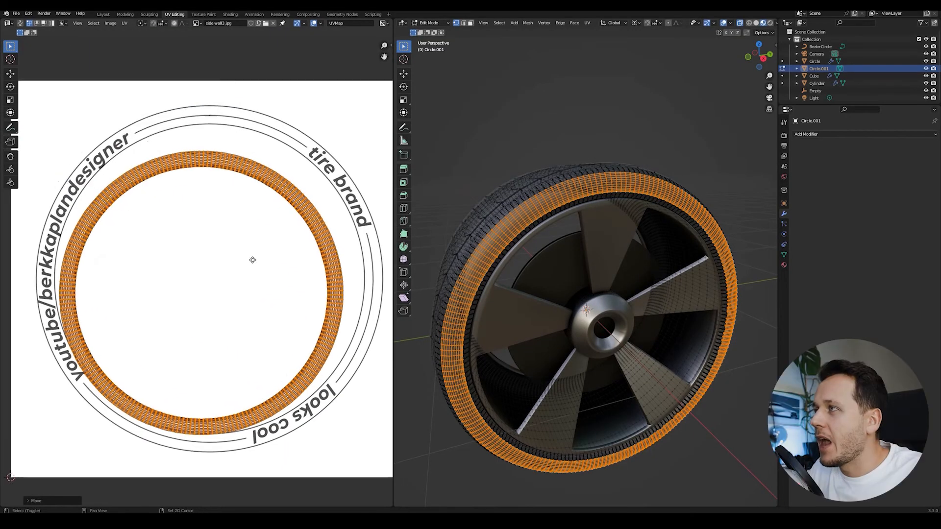
pyautogui.click(265, 252)
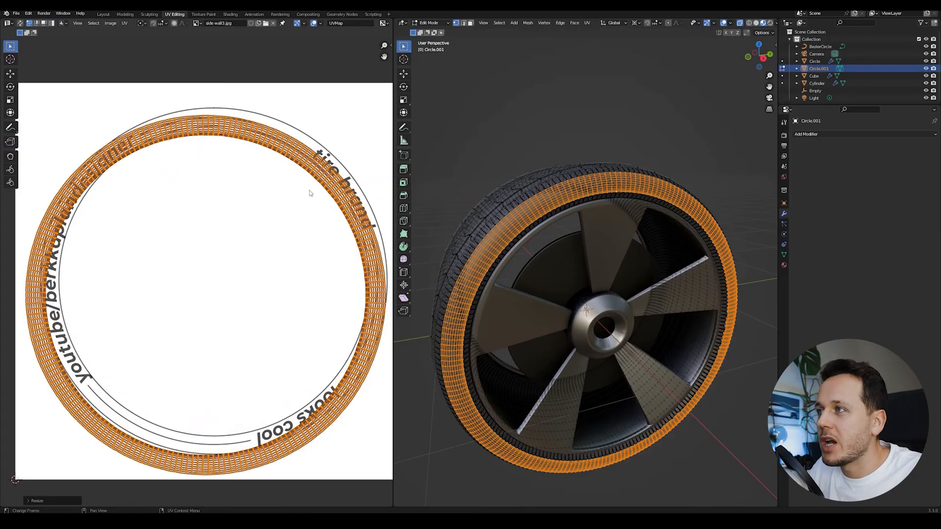
pyautogui.press('g')
pyautogui.click(289, 236)
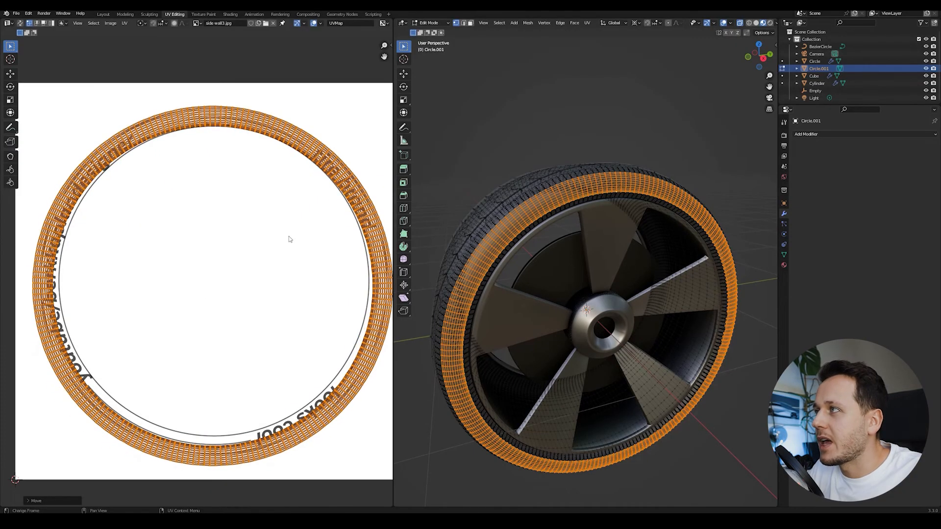
pyautogui.scroll(1, 236, 244)
pyautogui.hotkey('ctrl', 'space')
pyautogui.press('s')
pyautogui.click(507, 208)
pyautogui.press('g')
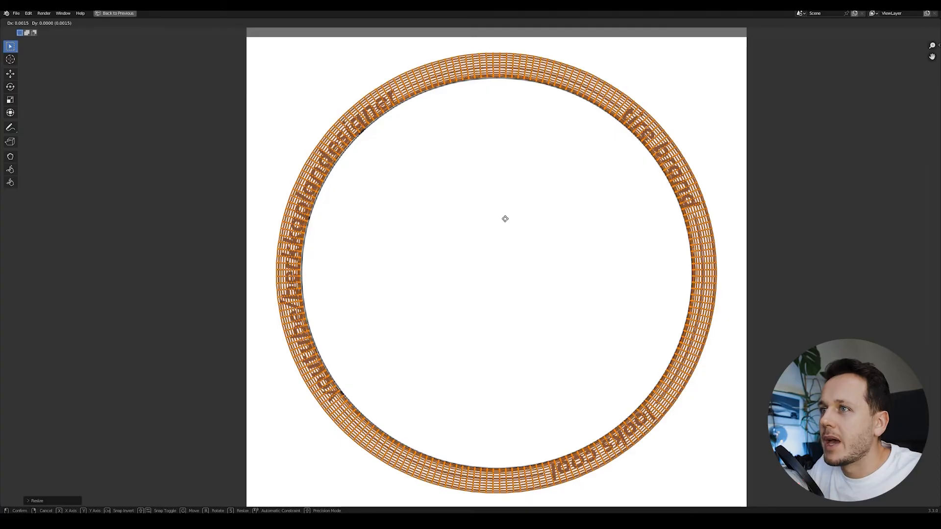
pyautogui.click(505, 219)
pyautogui.press('g')
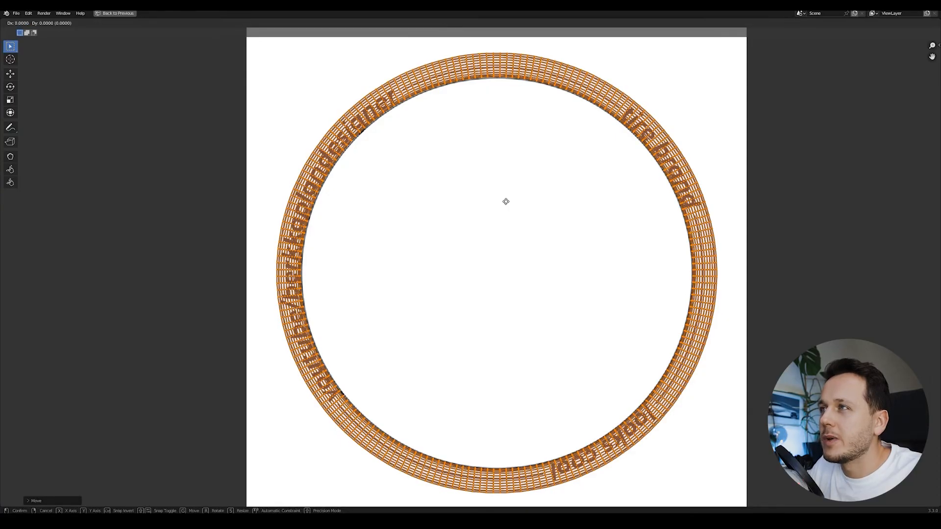
pyautogui.click(506, 211)
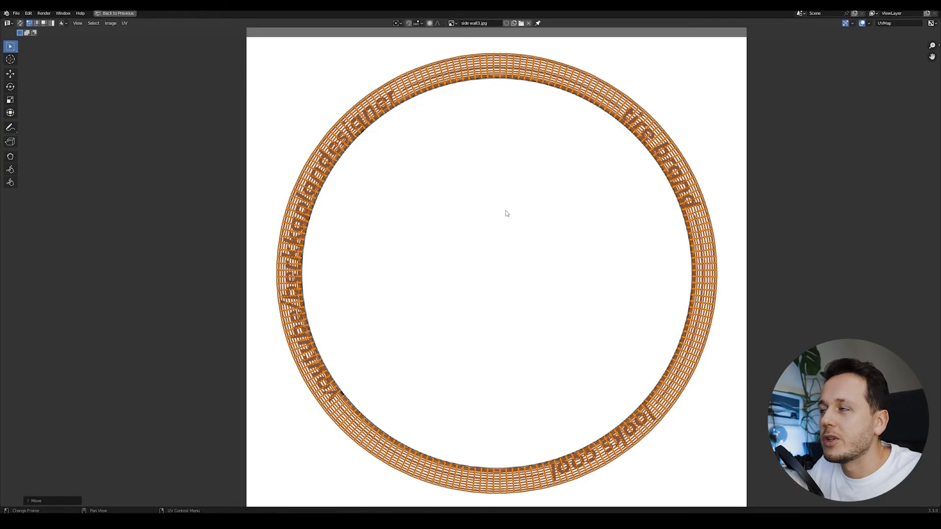
# Select the UV ring's innermost edge loops and shrink them slightly to cover the texture's inner line.
pyautogui.scroll(6, 430, 107)
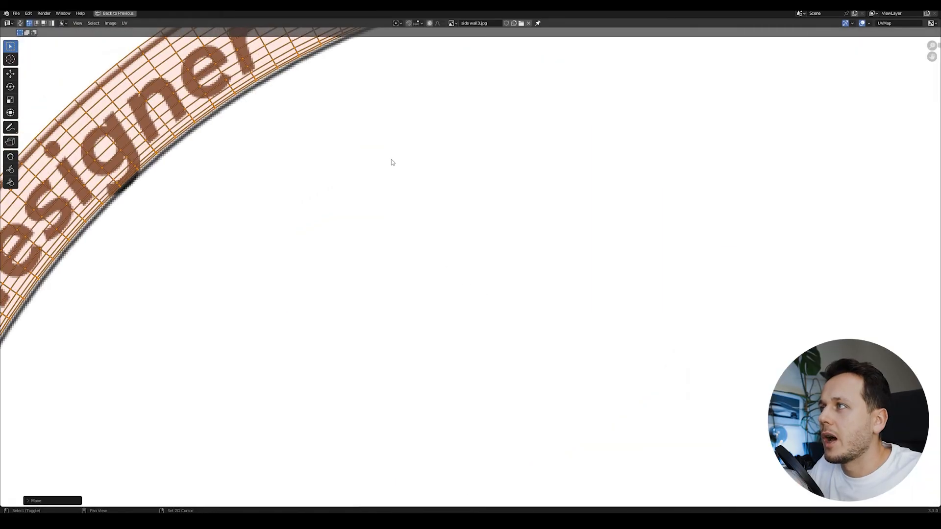
pyautogui.keyDown('alt'); pyautogui.click(337, 149); pyautogui.keyUp('alt')
pyautogui.keyDown('alt'); pyautogui.keyDown('shift'); pyautogui.click(339, 147); pyautogui.keyUp('shift'); pyautogui.keyUp('alt')
pyautogui.keyDown('alt'); pyautogui.keyDown('shift'); pyautogui.click(342, 142); pyautogui.keyUp('shift'); pyautogui.keyUp('alt')
pyautogui.scroll(-1, 378, 158)
pyautogui.scroll(-1, 435, 190)
pyautogui.press('s')
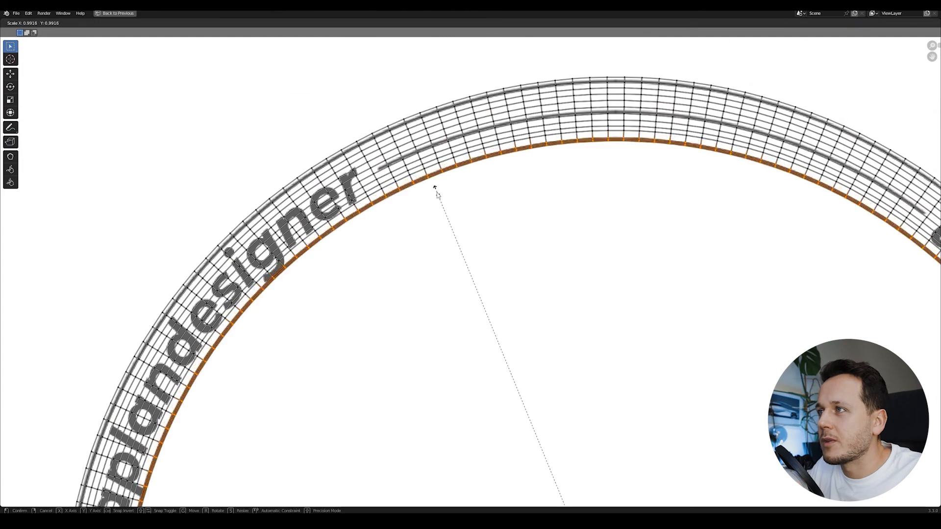
pyautogui.click(437, 194)
pyautogui.moveTo(388, 141); pyautogui.dragTo(388, 149, button='middle')
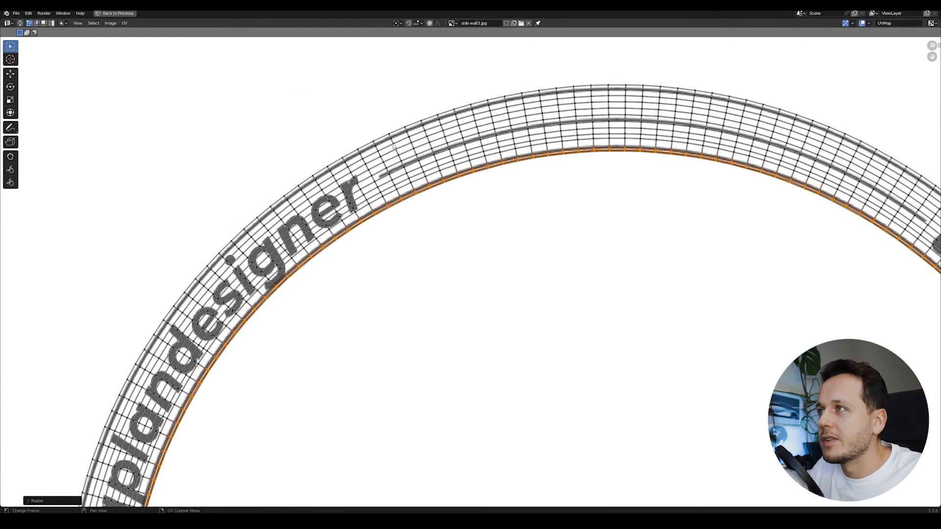
# Scale the UV ring's outermost edge loops slightly outward past the texture's outer line, and select all UVs in the restored split layout.
pyautogui.keyDown('alt'); pyautogui.click(393, 136); pyautogui.keyUp('alt')
pyautogui.keyDown('alt'); pyautogui.keyDown('shift'); pyautogui.click(395, 132); pyautogui.keyUp('shift'); pyautogui.keyUp('alt')
pyautogui.press('s')
pyautogui.click(387, 100)
pyautogui.scroll(-1, 387, 100)
pyautogui.moveTo(711, 471); pyautogui.dragTo(540, 181, button='middle')
pyautogui.moveTo(612, 355); pyautogui.dragTo(699, 243, button='middle')
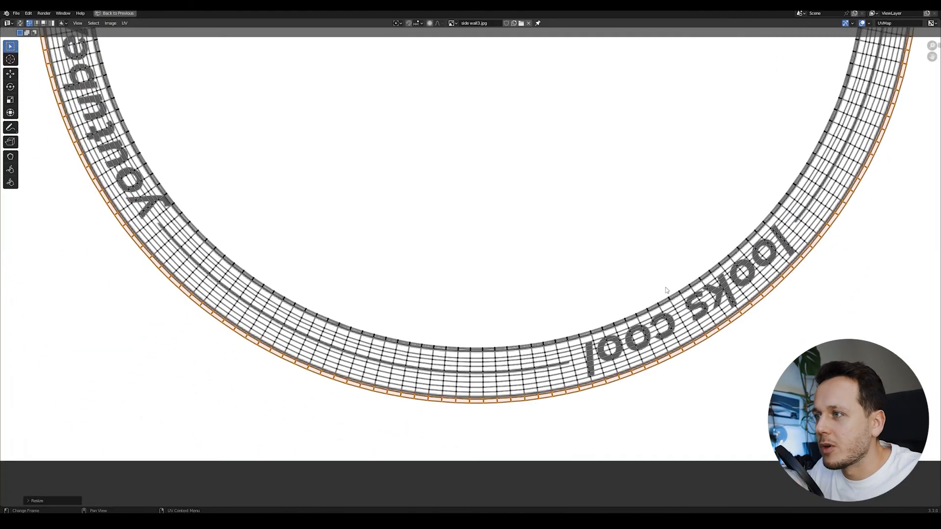
pyautogui.press('Home')
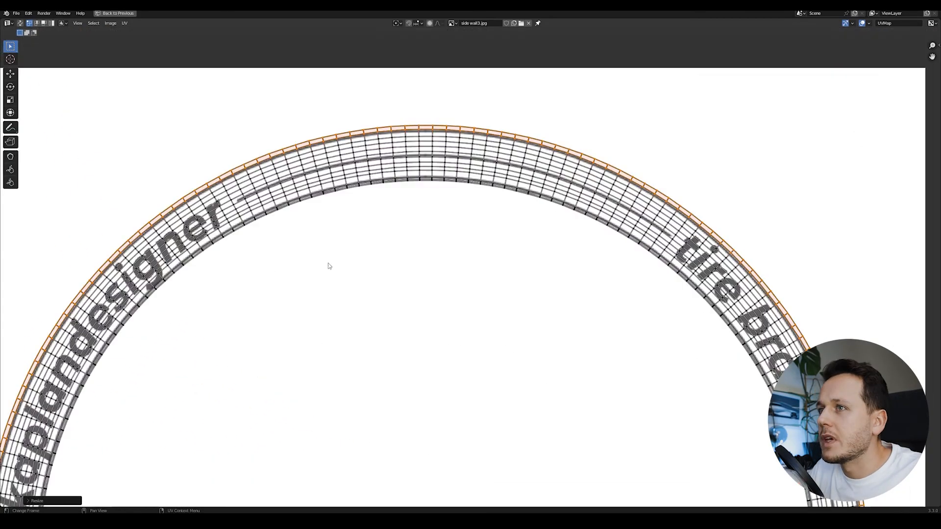
pyautogui.hotkey('ctrl', 'space')
pyautogui.press('a')
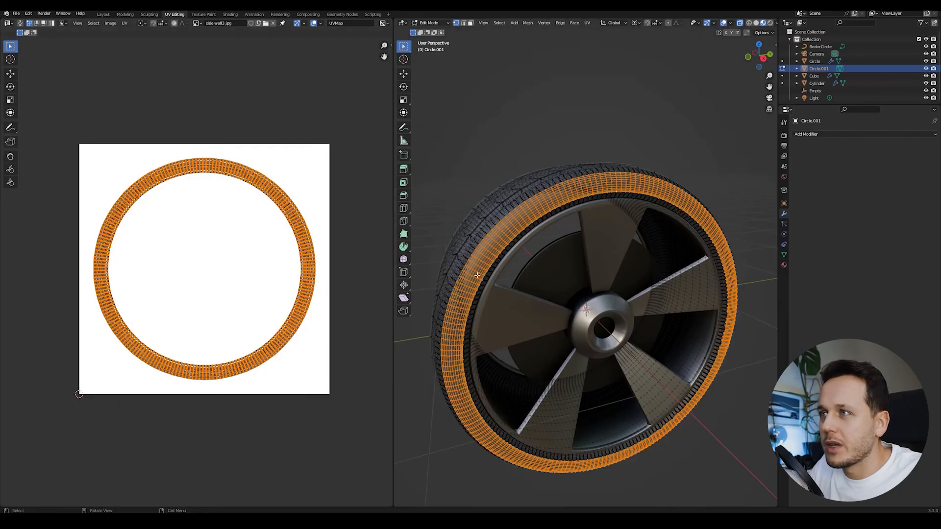
# Turn off X-ray and inspect the tyre's front sidewall in Object Mode and Edit Mode.
pyautogui.hotkey('alt', 'z')
pyautogui.moveTo(630, 213); pyautogui.dragTo(624, 214, button='middle')
pyautogui.scroll(1, 625, 213)
pyautogui.moveTo(624, 200)
pyautogui.mouseDown(button='middle')
pyautogui.moveTo(652, 195)
pyautogui.moveTo(613, 187)
pyautogui.moveTo(630, 188)
pyautogui.mouseUp(button='middle')
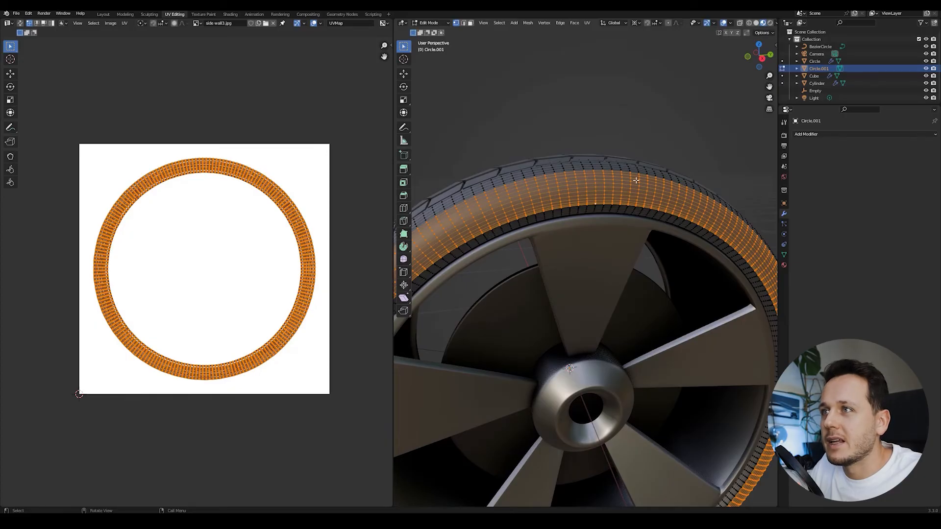
pyautogui.press('Tab')
pyautogui.moveTo(632, 194); pyautogui.dragTo(585, 205, button='middle')
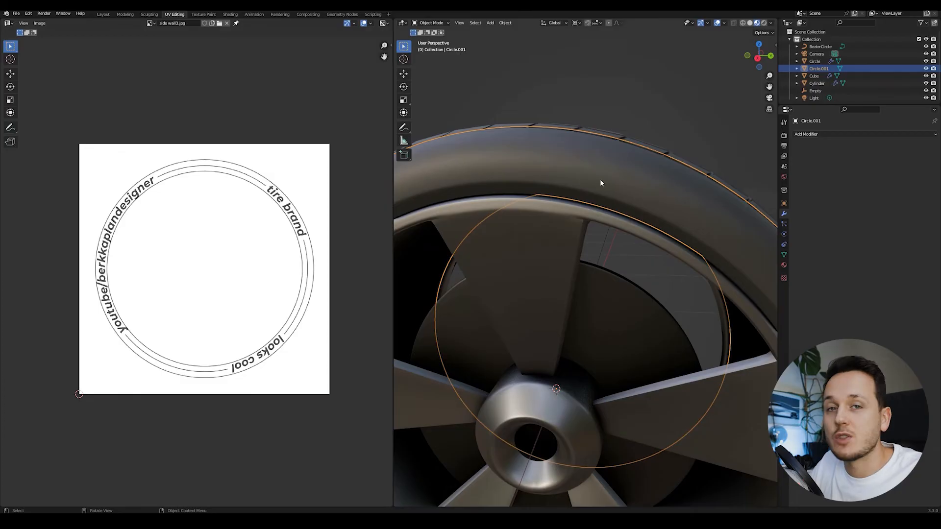
pyautogui.press('Tab')
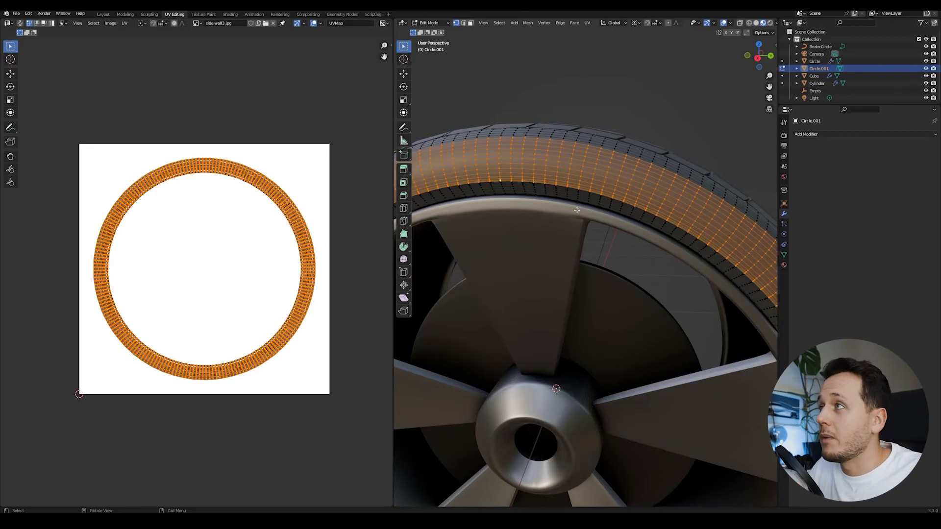
# Switch to the Shading workspace and give the sidewall object its own single-user copy of the tyre material.
pyautogui.click(230, 14)
pyautogui.moveTo(314, 128)
pyautogui.mouseDown(button='middle')
pyautogui.moveTo(343, 113)
pyautogui.moveTo(405, 277)
pyautogui.mouseUp(button='middle')
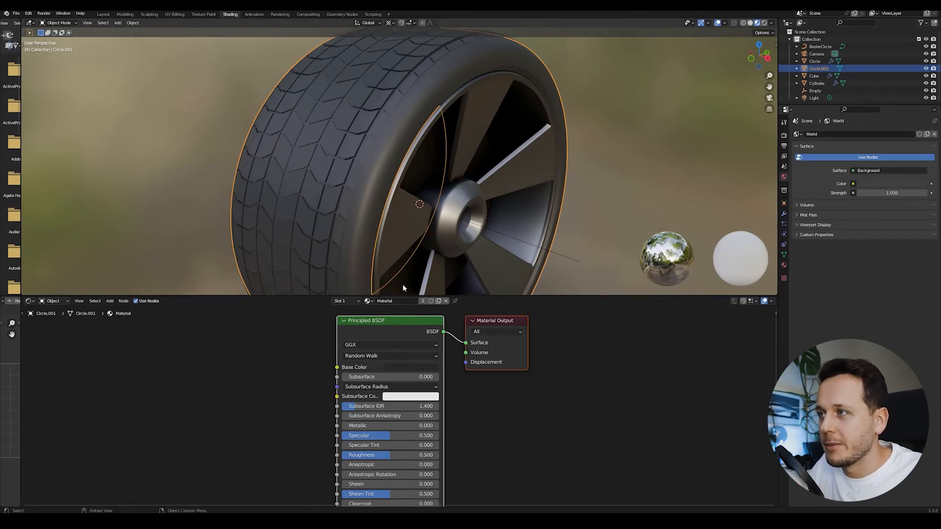
pyautogui.click(423, 301)
pyautogui.moveTo(314, 267); pyautogui.dragTo(431, 133, button='middle')
pyautogui.click(420, 75)
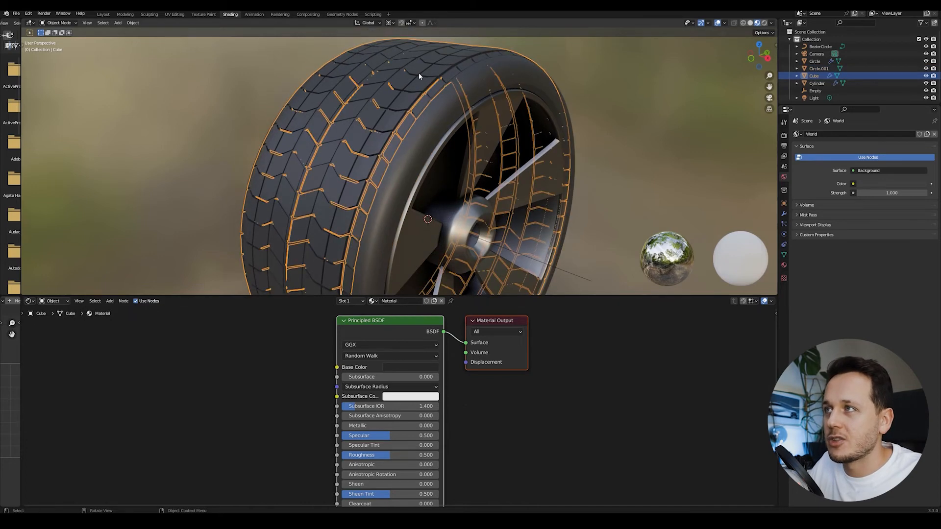
pyautogui.click(448, 112)
pyautogui.moveTo(407, 139); pyautogui.dragTo(390, 124, button='middle')
# Add an Image Texture node to the sidewall material and assign side wall3.jpg to it.
pyautogui.moveTo(416, 372); pyautogui.dragTo(459, 368, button='middle')
pyautogui.hotkey('shift', 'a')
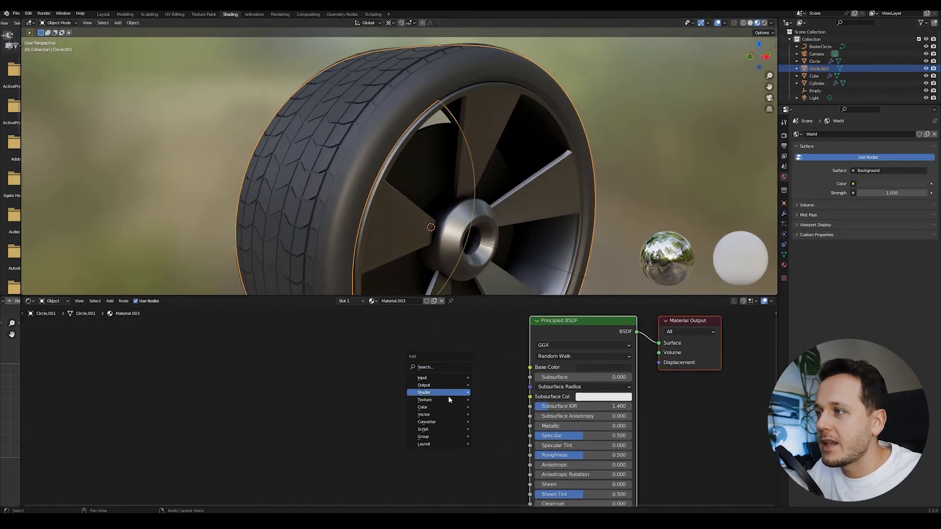
pyautogui.moveTo(456, 400)
pyautogui.click(495, 336)
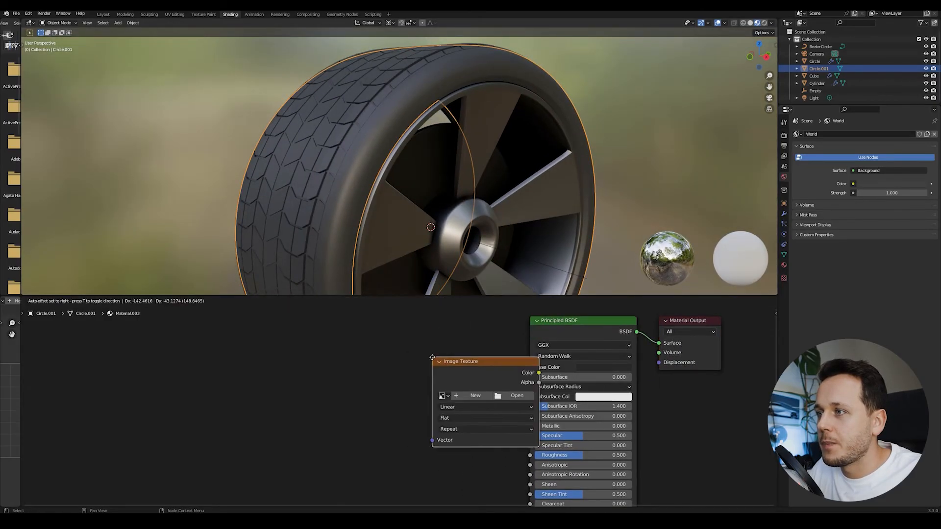
pyautogui.click(432, 357)
pyautogui.scroll(1, 482, 375)
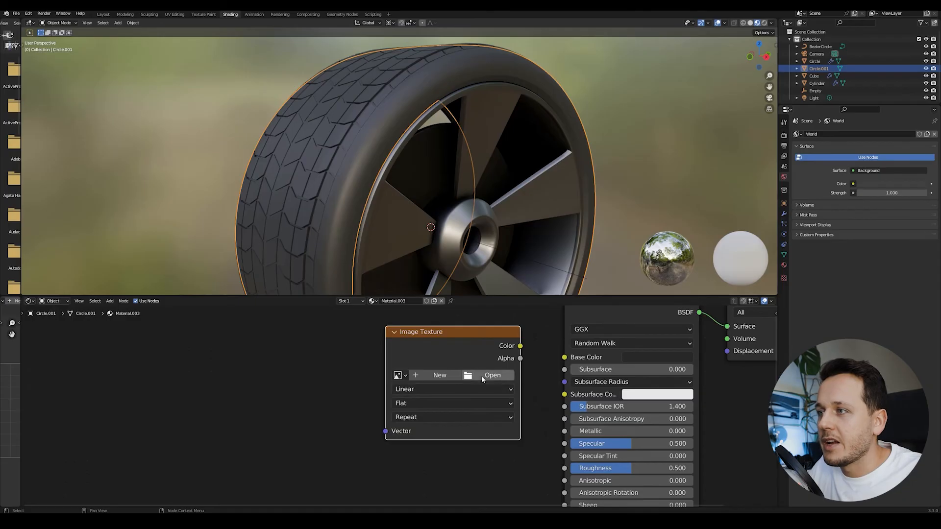
pyautogui.click(399, 375)
pyautogui.click(440, 267)
# Connect the image texture's Color to the Principled BSDF's Base Color and preview the lettering on the sidewall.
pyautogui.moveTo(447, 402); pyautogui.dragTo(461, 367, button='middle')
pyautogui.scroll(-1, 395, 402)
pyautogui.moveTo(435, 338); pyautogui.dragTo(469, 348)
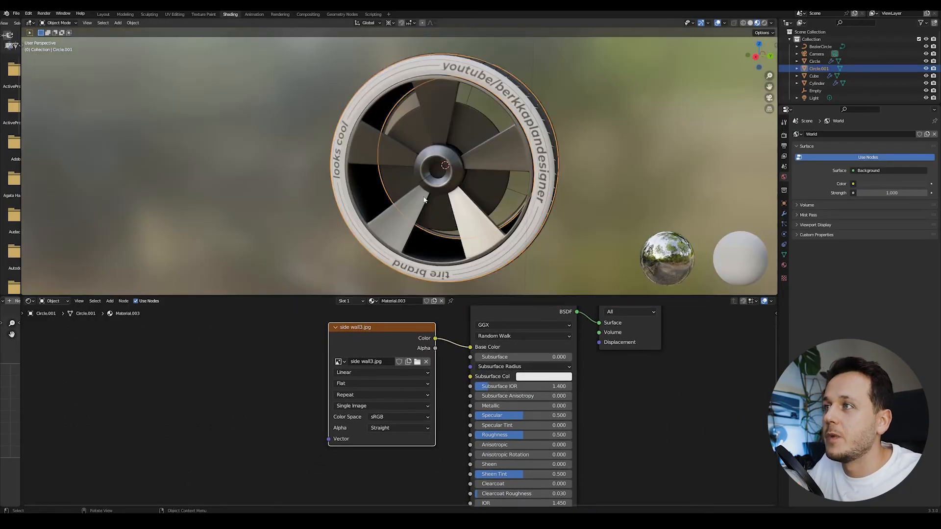
pyautogui.moveTo(415, 149); pyautogui.dragTo(435, 165, button='middle')
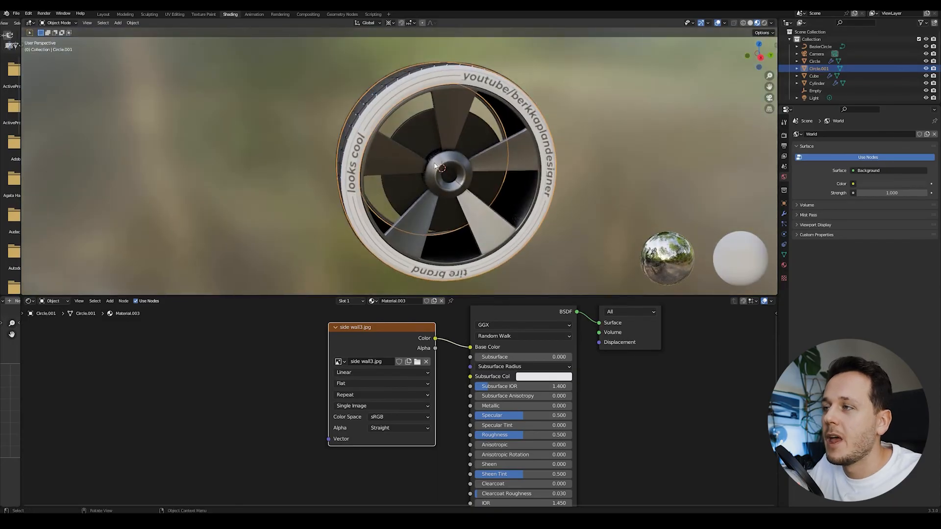
pyautogui.scroll(4, 439, 245)
pyautogui.moveTo(460, 367); pyautogui.dragTo(446, 374, button='middle')
pyautogui.scroll(-4, 472, 355)
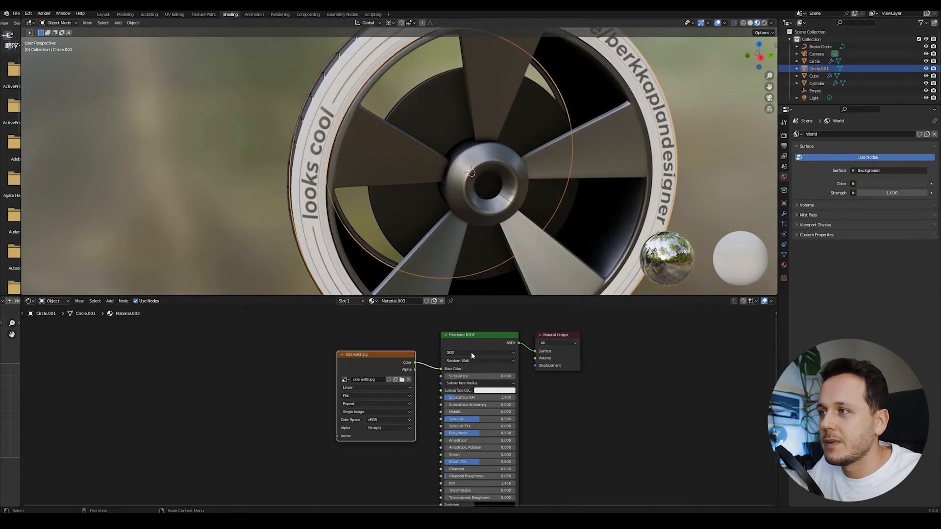
# Disconnect the image texture from the Principled BSDF's Base Color.
pyautogui.scroll(4, 435, 377)
pyautogui.scroll(2, 445, 366)
pyautogui.moveTo(477, 339); pyautogui.dragTo(307, 342)
pyautogui.scroll(-1, 461, 335)
pyautogui.scroll(-3, 501, 188)
pyautogui.scroll(-4, 491, 314)
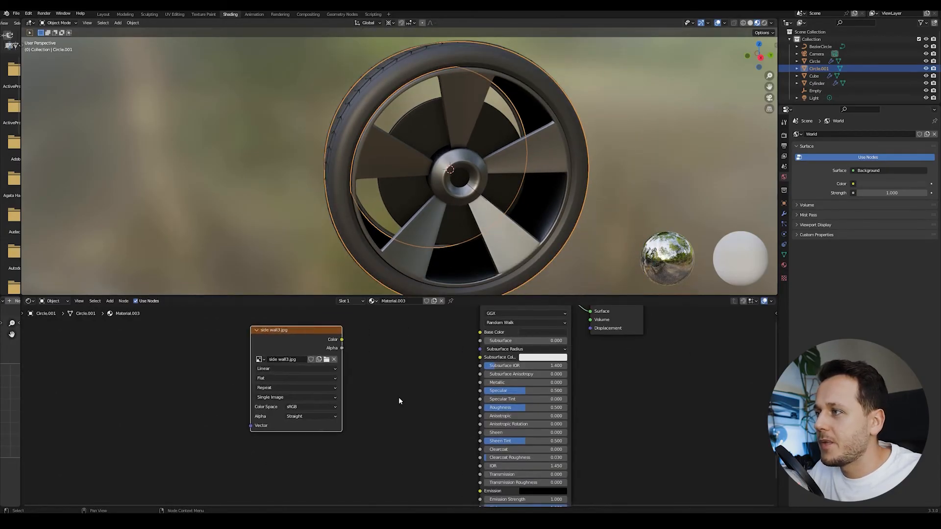
# Add a Bump node, feeding the image's Color into its Height and its Normal into the Principled BSDF's Normal.
pyautogui.moveTo(387, 419); pyautogui.dragTo(427, 385, button='middle')
pyautogui.hotkey('shift', 'a')
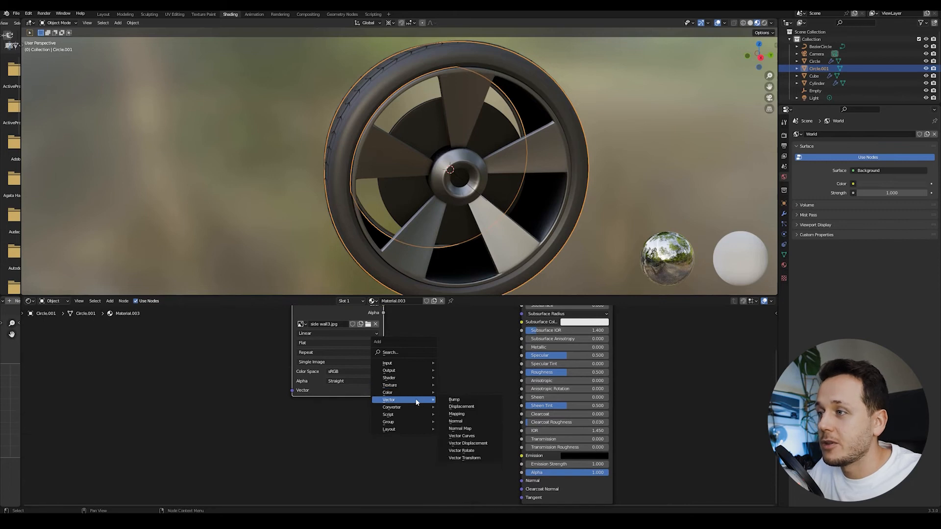
pyautogui.click(454, 400)
pyautogui.scroll(1, 453, 392)
pyautogui.moveTo(353, 320); pyautogui.dragTo(433, 463)
pyautogui.moveTo(514, 452); pyautogui.dragTo(489, 393, button='middle')
pyautogui.moveTo(470, 361)
pyautogui.mouseDown()
pyautogui.moveTo(504, 418)
pyautogui.moveTo(519, 475)
pyautogui.mouseUp()
# Inspect the embossed sidewall lettering up close and enable Invert on the Bump node.
pyautogui.moveTo(420, 127); pyautogui.dragTo(456, 122, button='middle')
pyautogui.scroll(2, 458, 78)
pyautogui.keyDown('shift'); pyautogui.moveTo(458, 68); pyautogui.dragTo(439, 167, button='middle'); pyautogui.keyUp('shift')
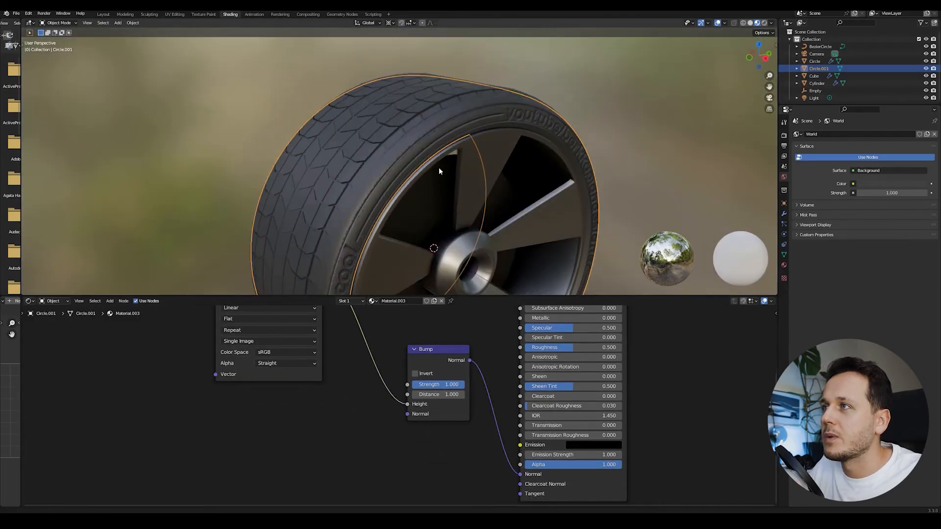
pyautogui.scroll(2, 461, 186)
pyautogui.moveTo(473, 197); pyautogui.dragTo(448, 193, button='middle')
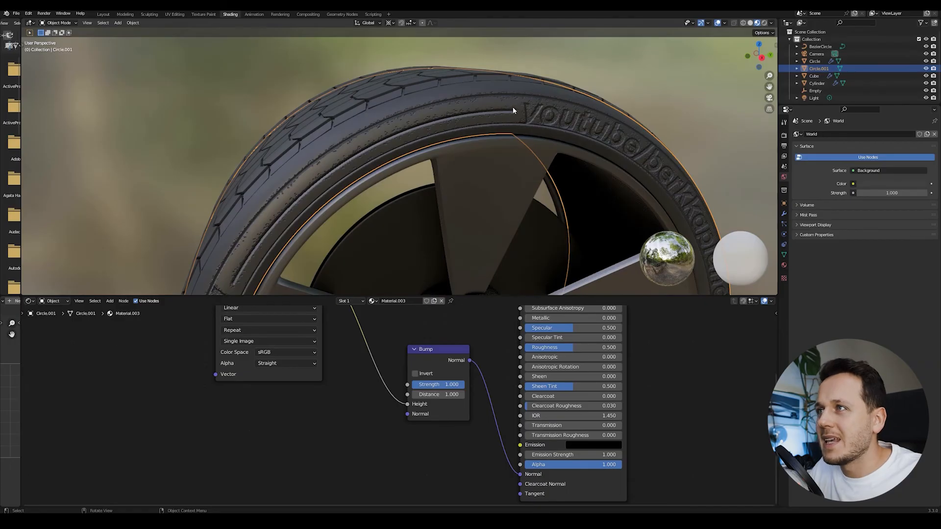
pyautogui.moveTo(505, 110); pyautogui.dragTo(542, 102, button='middle')
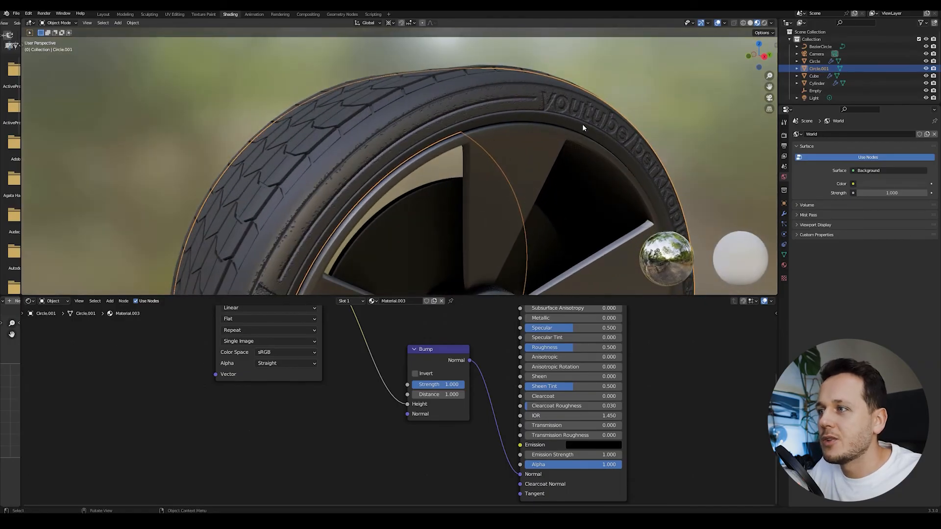
pyautogui.click(414, 375)
pyautogui.scroll(2, 510, 100)
pyautogui.keyDown('shift'); pyautogui.moveTo(512, 90); pyautogui.dragTo(526, 174, button='middle'); pyautogui.keyUp('shift')
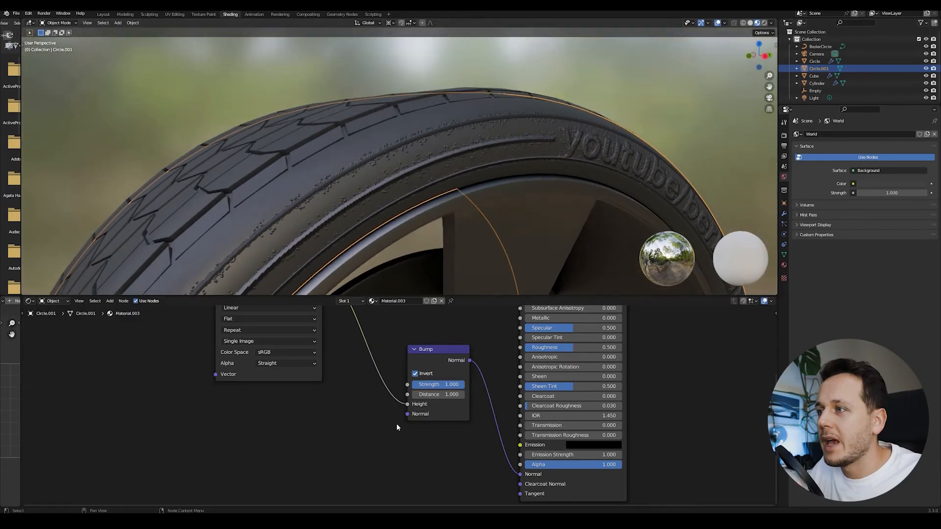
# Reduce the Bump node's Strength to 0.275 and check the sidewall lettering.
pyautogui.scroll(1, 399, 408)
pyautogui.moveTo(456, 385); pyautogui.dragTo(402, 385)
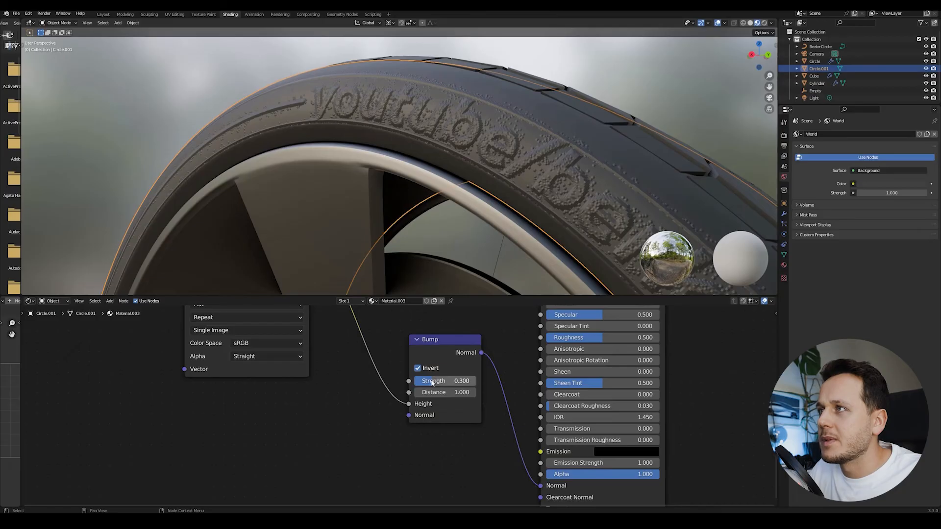
pyautogui.moveTo(426, 385); pyautogui.dragTo(420, 385)
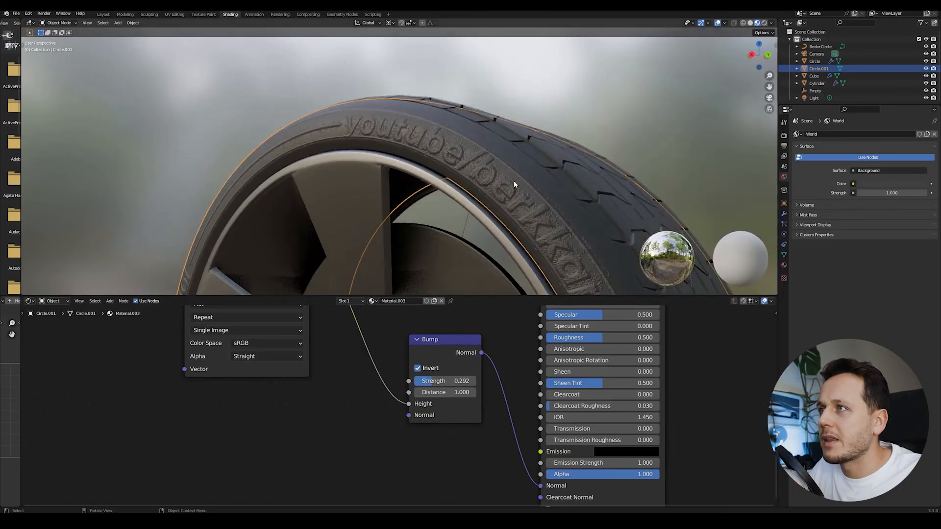
pyautogui.moveTo(514, 180); pyautogui.dragTo(438, 166, button='middle')
# Set the sidewall image texture's Color Space to Non-Color and check the embossed lettering.
pyautogui.scroll(3, 423, 162)
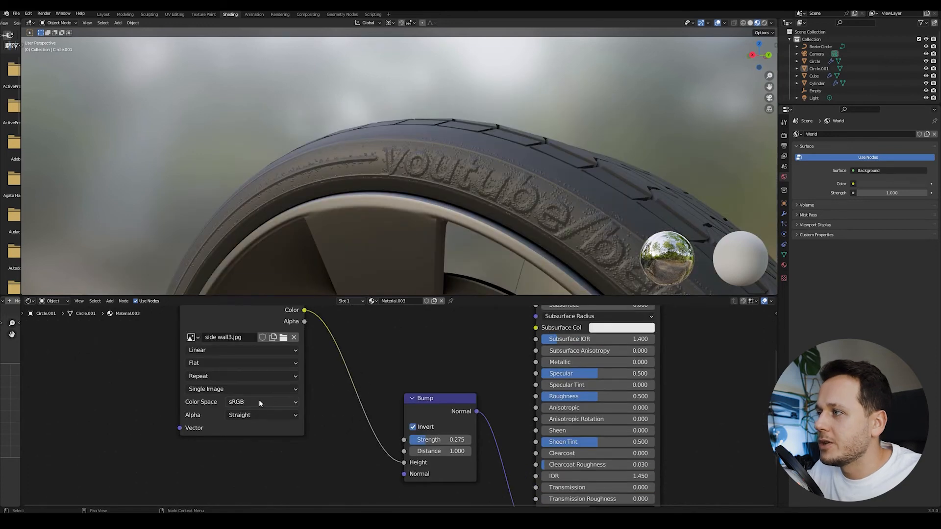
pyautogui.click(259, 399)
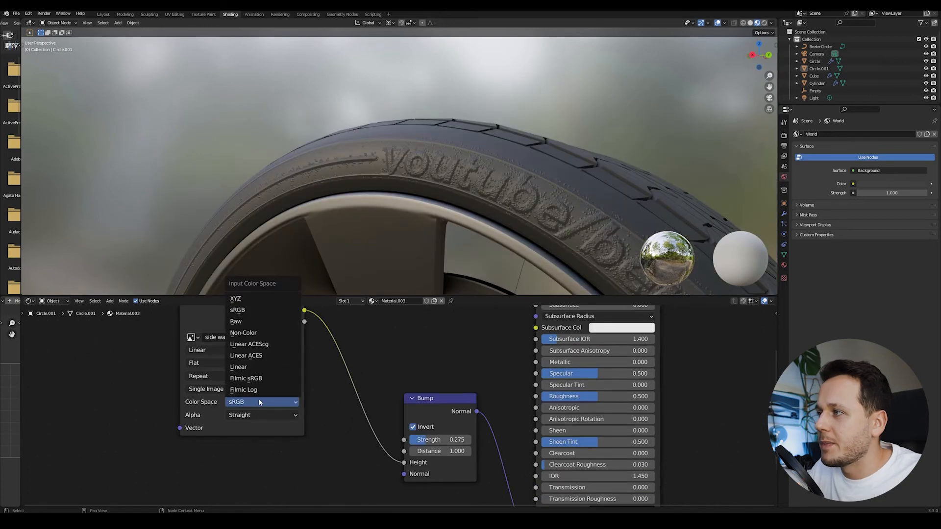
pyautogui.click(255, 334)
pyautogui.moveTo(504, 176); pyautogui.dragTo(512, 146, button='middle')
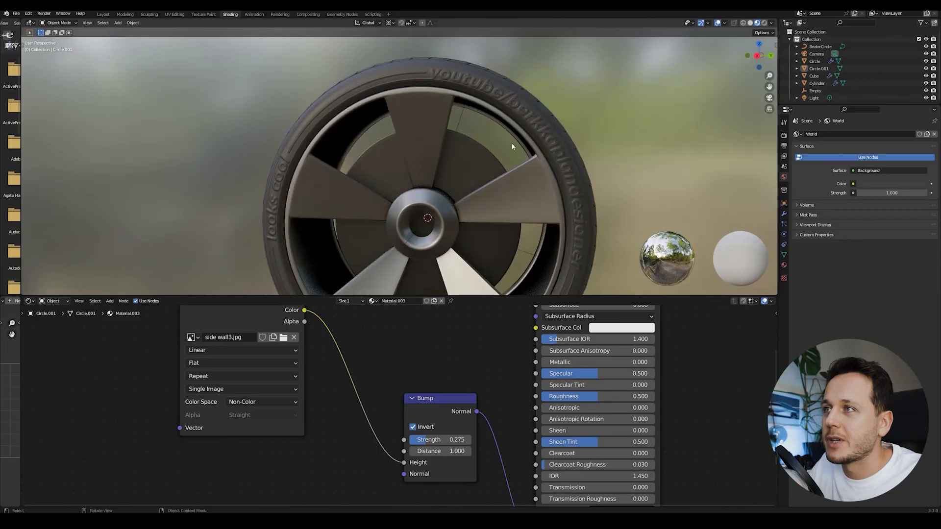
pyautogui.click(260, 401)
pyautogui.moveTo(431, 162); pyautogui.dragTo(418, 209, button='middle')
pyautogui.moveTo(466, 142); pyautogui.dragTo(434, 153, button='middle')
pyautogui.scroll(2, 474, 116)
# Connect the sidewall image's Color to the Principled BSDF's Base Color and insert a ColorRamp between them.
pyautogui.moveTo(435, 338); pyautogui.dragTo(450, 352, button='middle')
pyautogui.scroll(-4, 413, 389)
pyautogui.moveTo(350, 316); pyautogui.dragTo(367, 372, button='middle')
pyautogui.moveTo(326, 402); pyautogui.dragTo(535, 365)
pyautogui.hotkey('shift', 'a')
pyautogui.moveTo(419, 378)
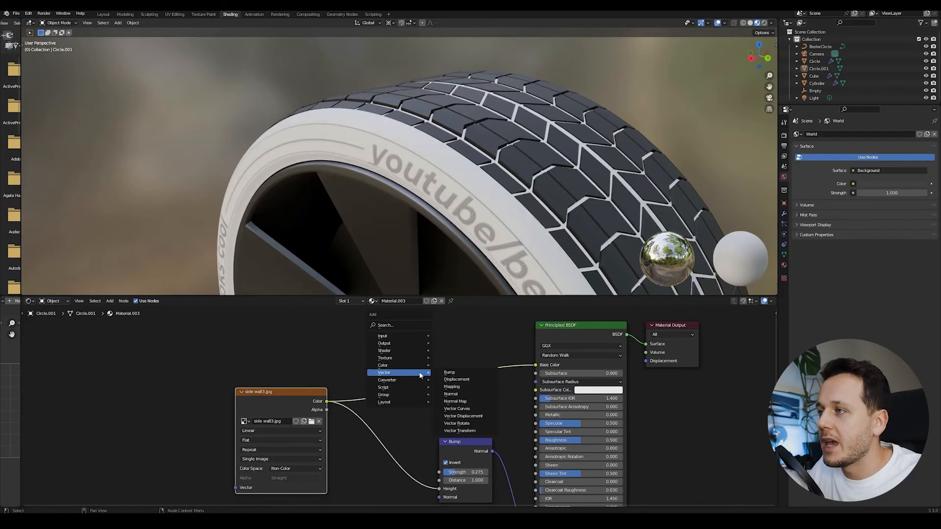
pyautogui.click(454, 394)
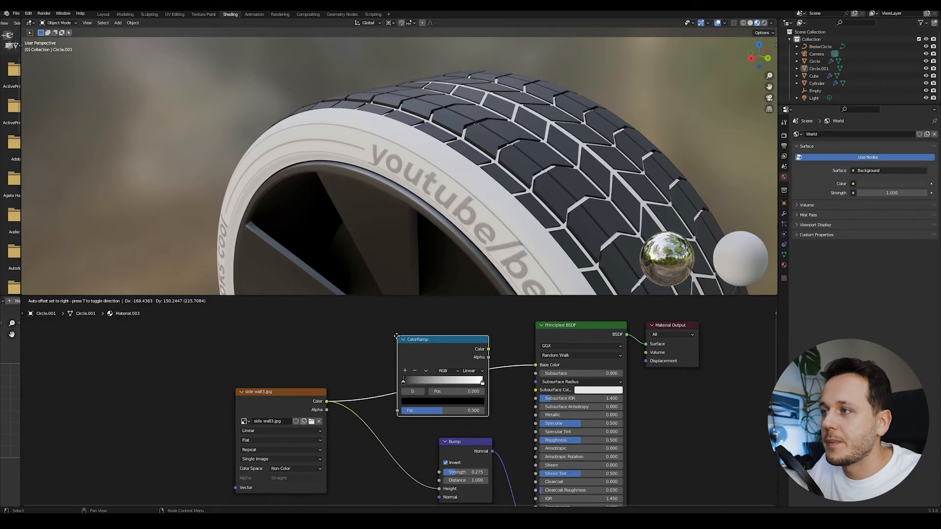
pyautogui.click(438, 337)
# Darken the ColorRamp's end stop to a near-black rubber colour.
pyautogui.scroll(2, 438, 336)
pyautogui.click(490, 396)
pyautogui.click(480, 431)
pyautogui.moveTo(464, 305); pyautogui.dragTo(461, 329)
# Set the ColorRamp's first stop to light grey and inspect the pale sidewall lettering from several angles.
pyautogui.click(351, 397)
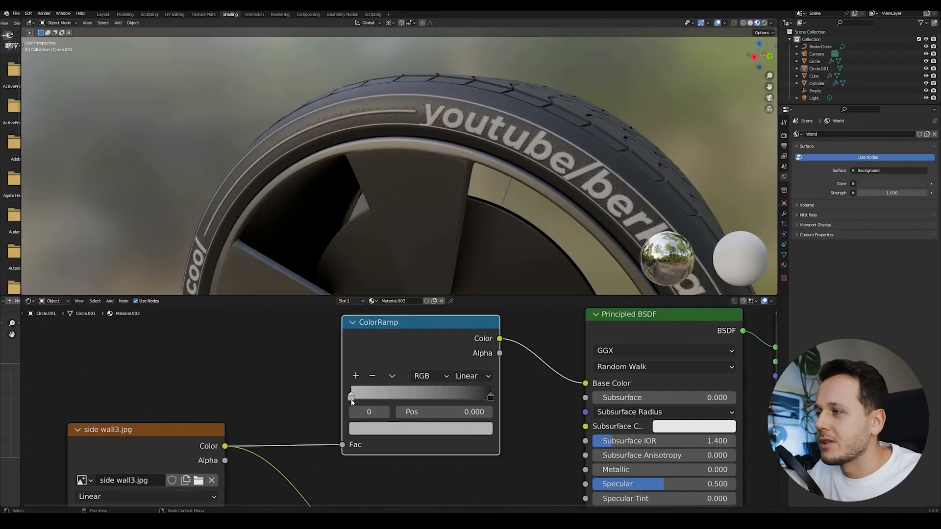
pyautogui.click(378, 434)
pyautogui.moveTo(461, 277); pyautogui.dragTo(462, 262)
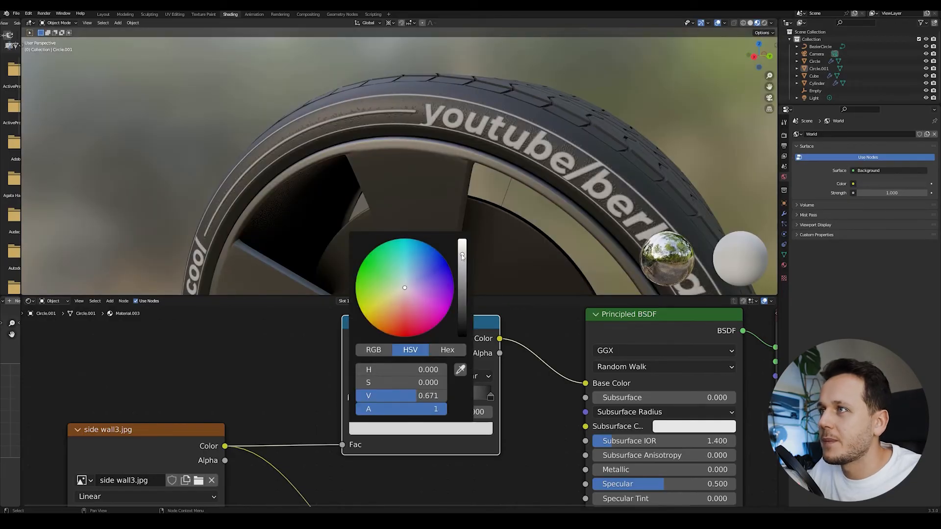
pyautogui.moveTo(462, 262); pyautogui.dragTo(463, 258)
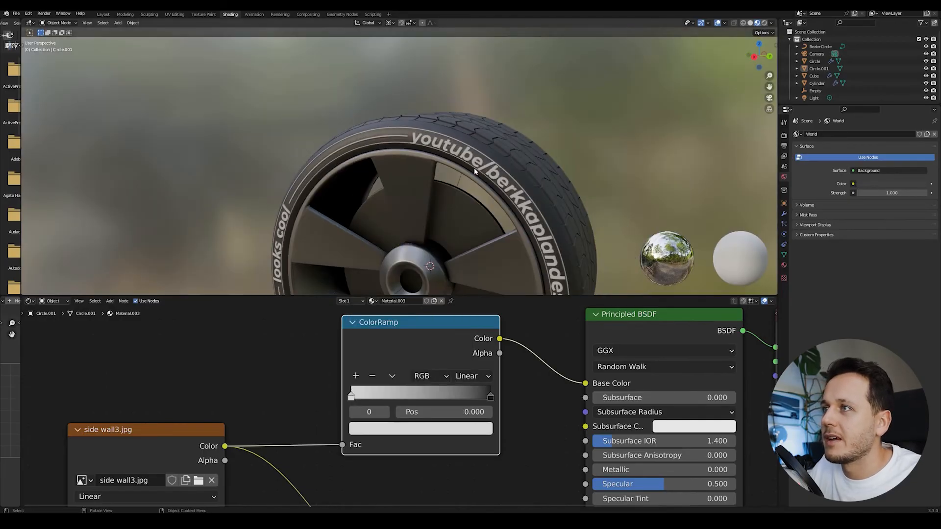
pyautogui.scroll(-3, 475, 168)
pyautogui.moveTo(471, 211); pyautogui.dragTo(499, 181, button='middle')
pyautogui.scroll(4, 432, 201)
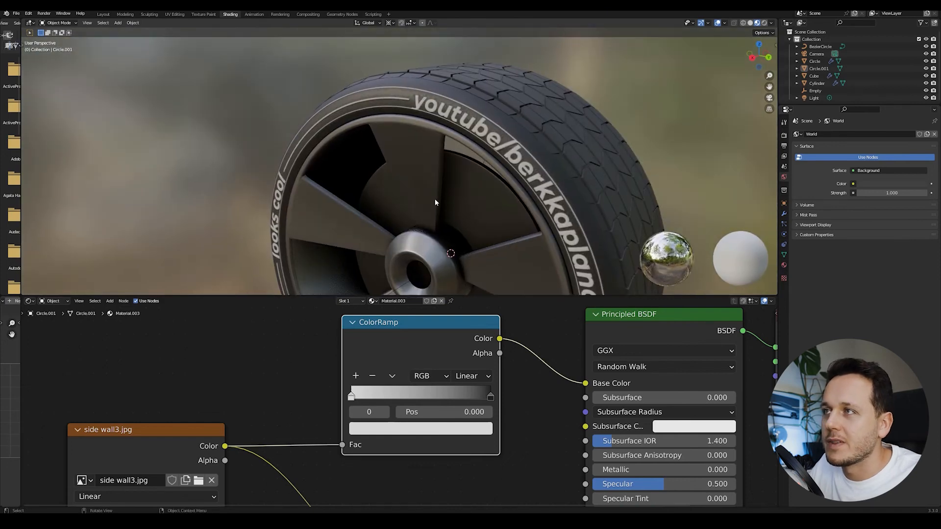
pyautogui.moveTo(438, 200); pyautogui.dragTo(545, 163, button='middle')
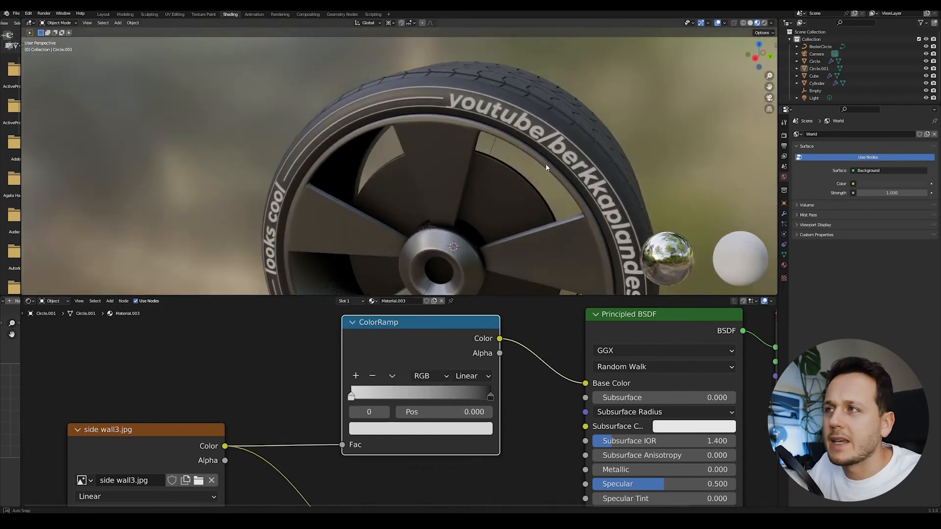
pyautogui.scroll(-3, 544, 186)
pyautogui.moveTo(544, 196); pyautogui.dragTo(421, 215, button='middle')
pyautogui.scroll(5, 442, 196)
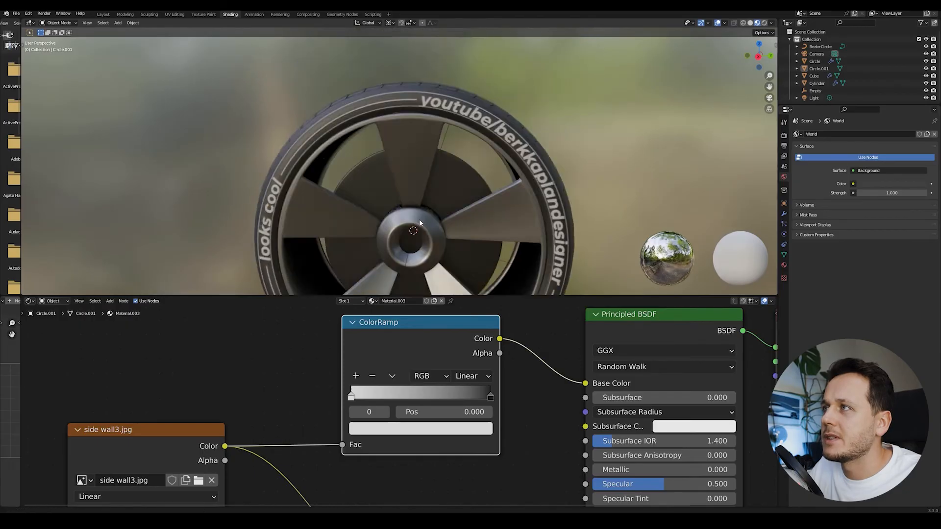
# Darken the ColorRamp's first stop to a near-black Value of about 0.014 and inspect the sidewall.
pyautogui.keyDown('shift'); pyautogui.moveTo(468, 162); pyautogui.dragTo(468, 140, button='middle'); pyautogui.keyUp('shift')
pyautogui.click(405, 430)
pyautogui.moveTo(462, 302); pyautogui.dragTo(462, 327)
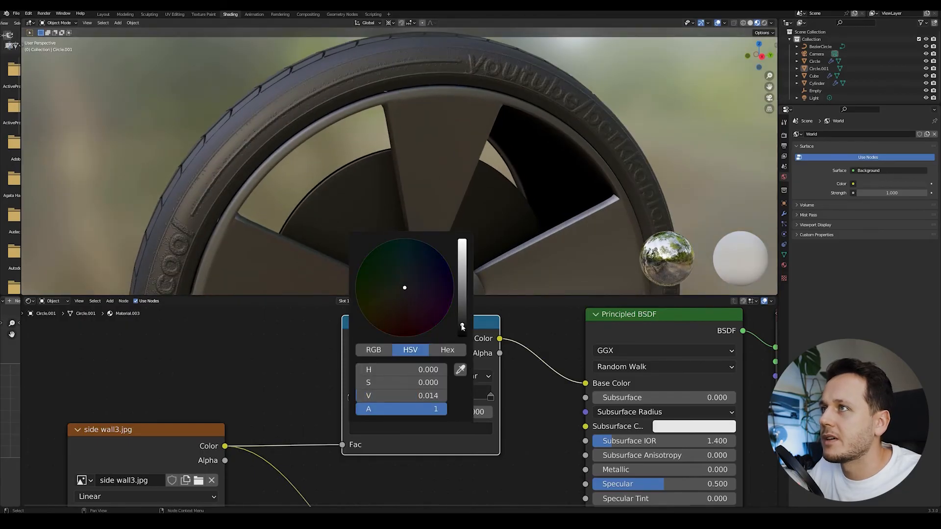
pyautogui.scroll(-2, 436, 162)
pyautogui.moveTo(435, 161)
pyautogui.mouseDown(button='middle')
pyautogui.moveTo(434, 171)
pyautogui.moveTo(378, 173)
pyautogui.moveTo(439, 175)
pyautogui.moveTo(440, 131)
pyautogui.moveTo(439, 160)
pyautogui.moveTo(375, 164)
pyautogui.moveTo(444, 148)
pyautogui.moveTo(451, 189)
pyautogui.moveTo(428, 150)
pyautogui.mouseUp(button='middle')
pyautogui.scroll(-3, 444, 148)
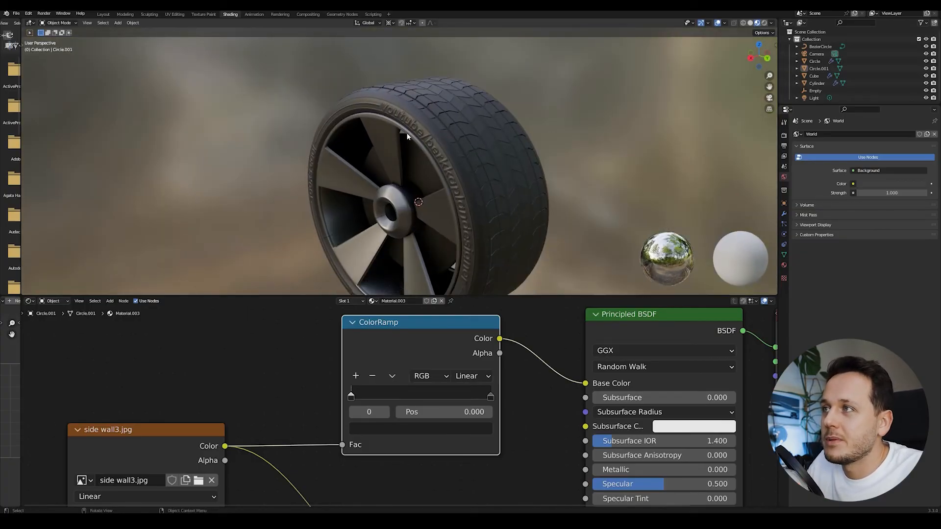
pyautogui.moveTo(370, 146); pyautogui.dragTo(406, 170, button='middle')
pyautogui.scroll(3, 417, 140)
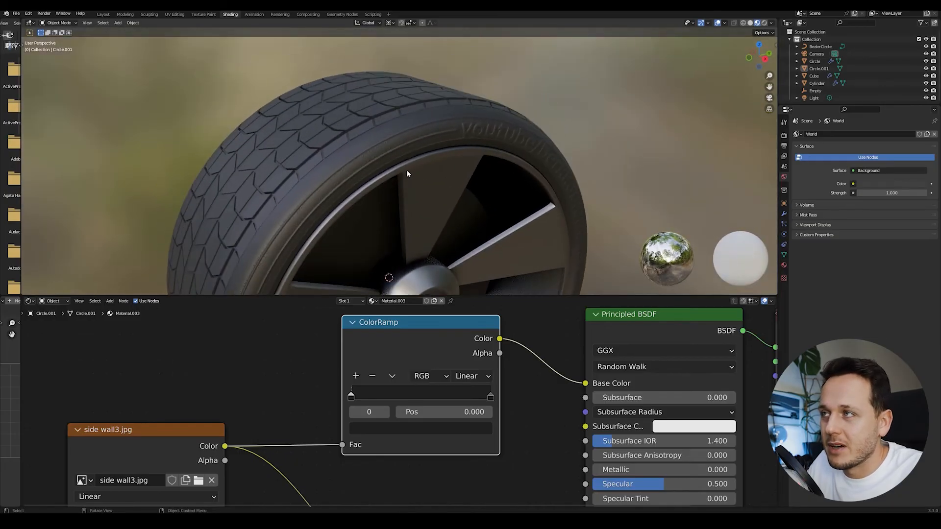
pyautogui.scroll(4, 407, 169)
pyautogui.scroll(-3, 442, 393)
pyautogui.scroll(-2, 443, 397)
# Spread out the image texture, Bump and ColorRamp nodes to make room for more nodes.
pyautogui.moveTo(464, 439); pyautogui.dragTo(516, 332, button='middle')
pyautogui.scroll(1, 458, 346)
pyautogui.moveTo(457, 347); pyautogui.dragTo(448, 424, button='middle')
pyautogui.moveTo(354, 366); pyautogui.dragTo(276, 365)
pyautogui.moveTo(480, 404); pyautogui.dragTo(367, 471)
pyautogui.moveTo(499, 346); pyautogui.dragTo(501, 359, button='middle')
pyautogui.moveTo(494, 333); pyautogui.dragTo(482, 319)
pyautogui.scroll(3, 450, 426)
pyautogui.moveTo(450, 426); pyautogui.dragTo(471, 393, button='middle')
# Add a Noise Texture node in the free space before the Principled BSDF.
pyautogui.hotkey('shift', 'a')
pyautogui.moveTo(455, 380)
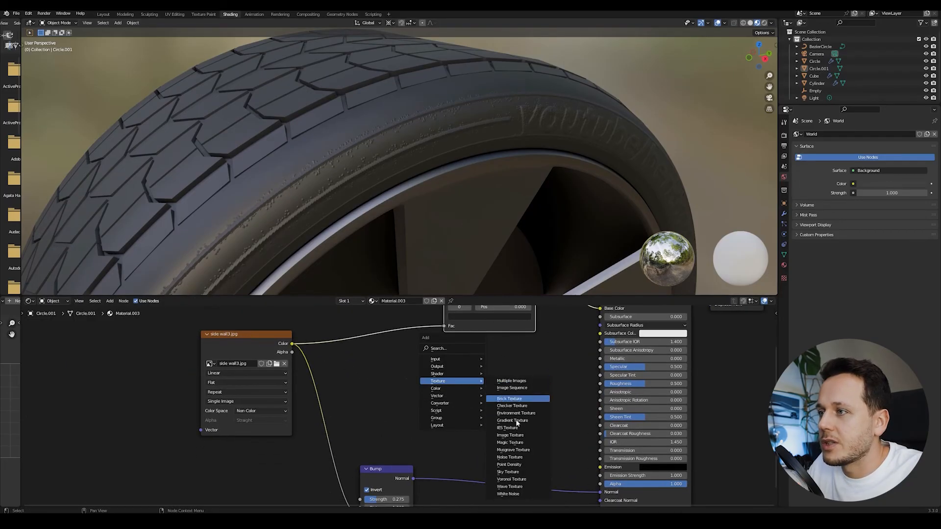
pyautogui.click(510, 458)
pyautogui.click(471, 359)
pyautogui.scroll(2, 492, 352)
pyautogui.moveTo(492, 353); pyautogui.dragTo(473, 365, button='middle')
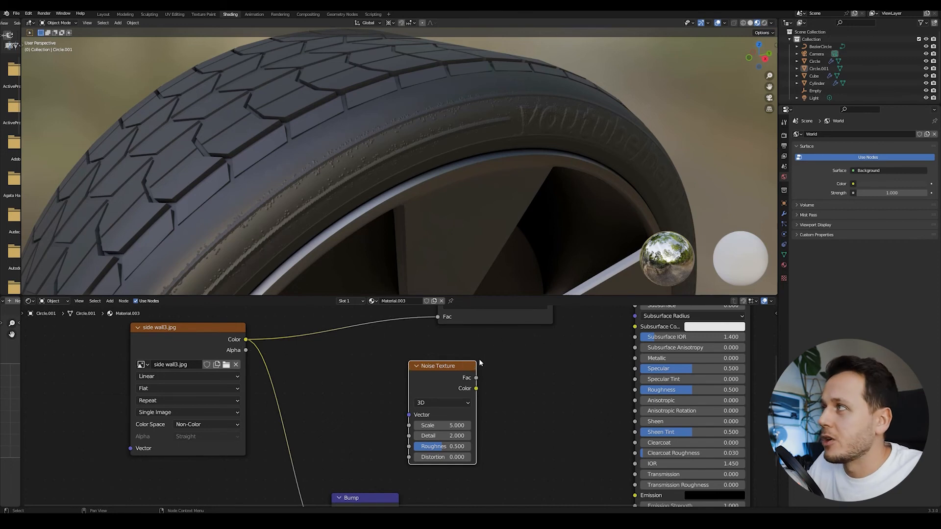
# Search the Preferences add-ons for "wra" to locate Node Wrangler.
pyautogui.click(32, 11)
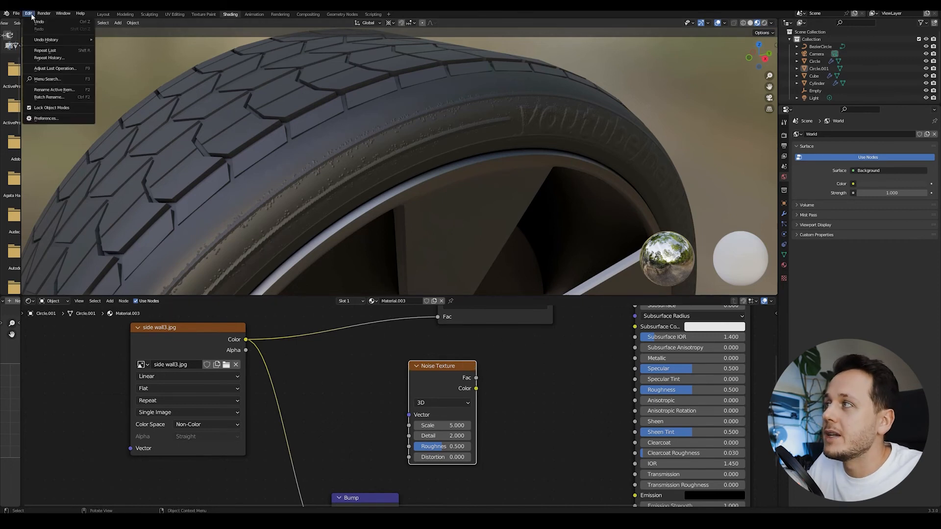
pyautogui.click(46, 115)
pyautogui.click(214, 38)
pyautogui.write('wra')
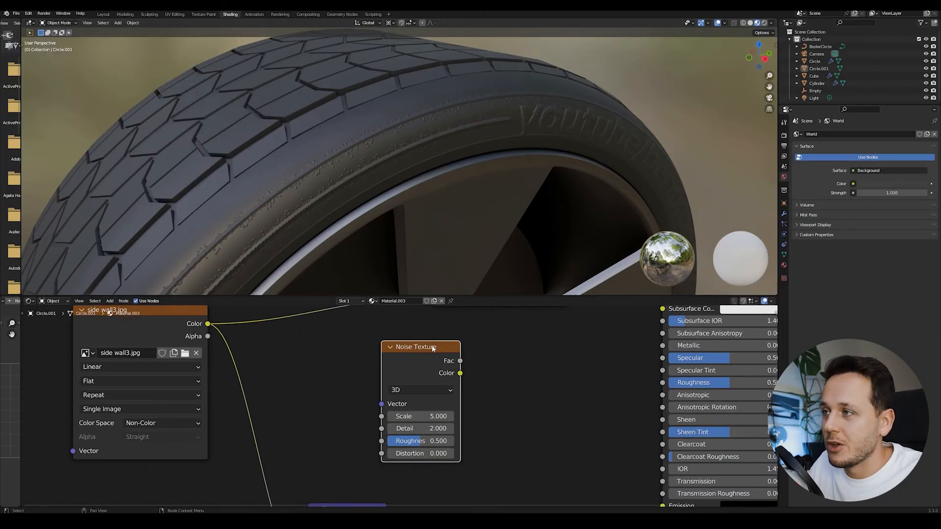
# Preview the Noise Texture on the tyre sidewall and turn on Screencast Keys.
pyautogui.moveTo(433, 348); pyautogui.dragTo(428, 349)
pyautogui.keyDown('ctrl'); pyautogui.keyDown('shift'); pyautogui.click(428, 349); pyautogui.keyUp('shift'); pyautogui.keyUp('ctrl')
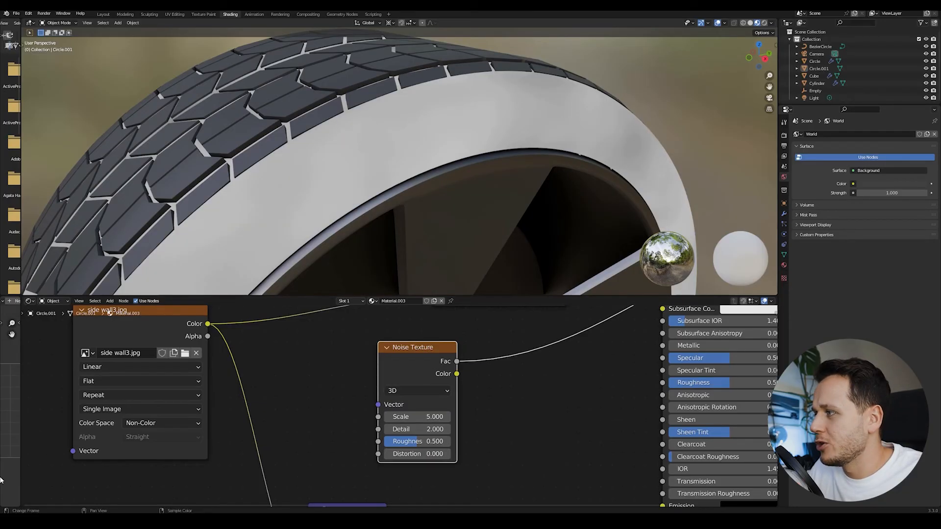
pyautogui.press('n')
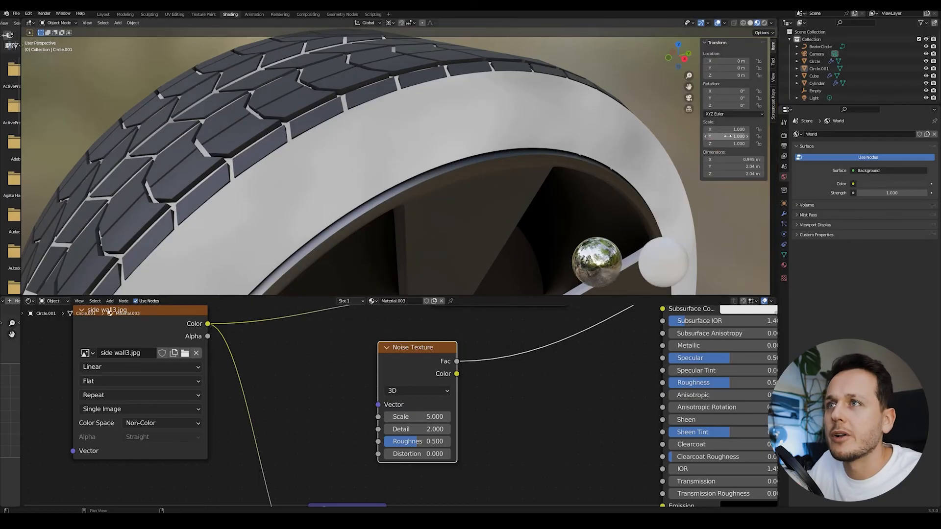
pyautogui.moveTo(373, 162); pyautogui.dragTo(84, 218, button='middle')
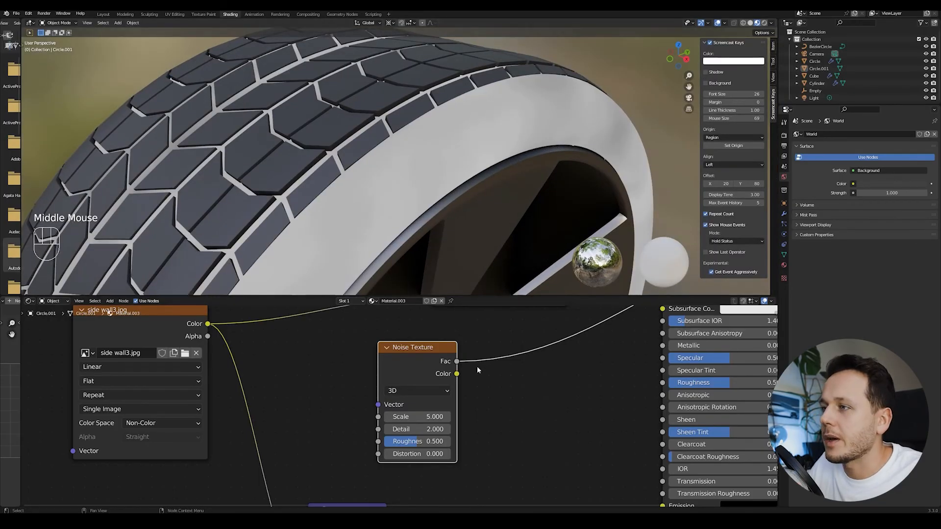
# Set the Noise Texture's Scale to 209.8 and shift the node to leave space after it.
pyautogui.moveTo(478, 370); pyautogui.dragTo(461, 373, button='middle')
pyautogui.moveTo(407, 419); pyautogui.dragTo(586, 419)
pyautogui.click(367, 366)
pyautogui.moveTo(367, 367); pyautogui.dragTo(310, 384, button='middle')
pyautogui.moveTo(311, 368); pyautogui.dragTo(266, 370)
pyautogui.moveTo(297, 440); pyautogui.dragTo(318, 440)
# Add a ColorRamp after the Noise Texture and pull both stops inward, placing the white one at 0.895.
pyautogui.hotkey('shift', 'a')
pyautogui.moveTo(404, 402)
pyautogui.click(453, 417)
pyautogui.click(422, 355)
pyautogui.moveTo(407, 416); pyautogui.dragTo(434, 417)
pyautogui.moveTo(525, 418); pyautogui.dragTo(513, 419)
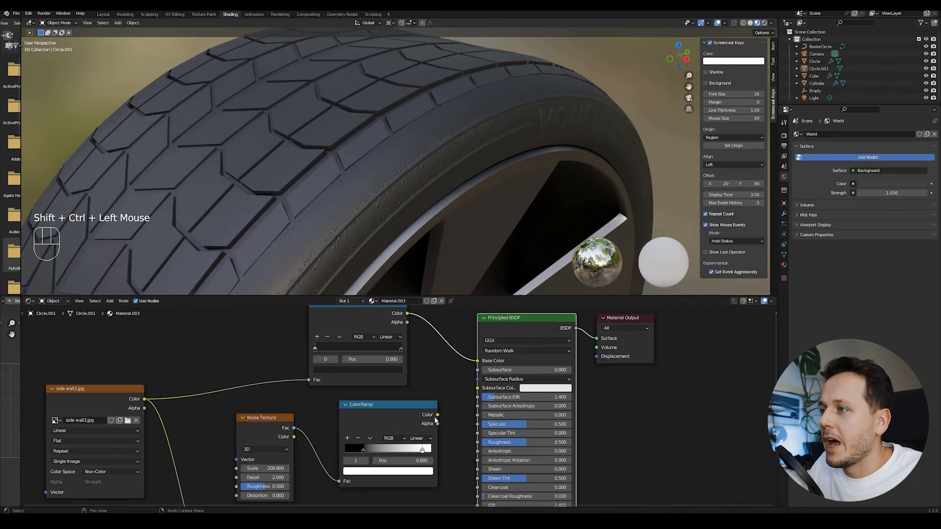
# Connect the noise ColorRamp's Color to the Principled BSDF's Roughness and view the sidewall up close.
pyautogui.moveTo(438, 417); pyautogui.dragTo(479, 443)
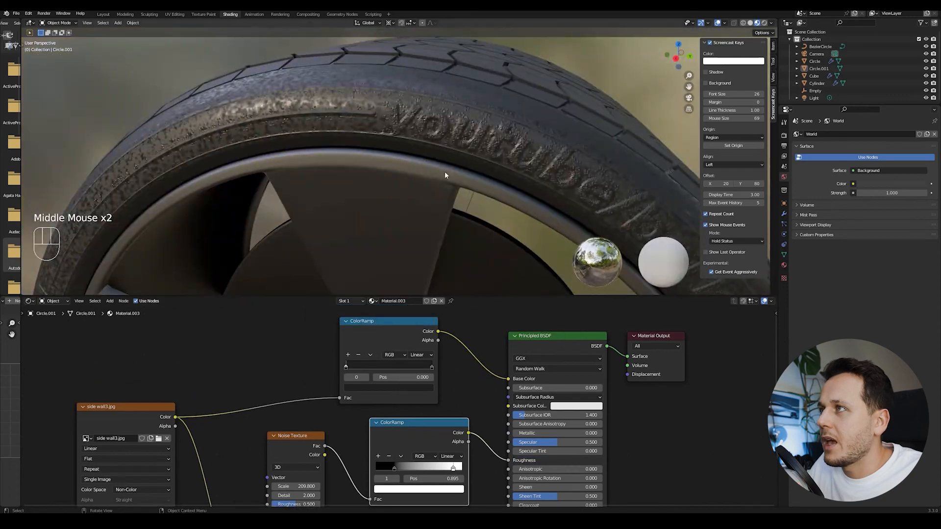
pyautogui.scroll(1, 445, 172)
pyautogui.keyDown('shift'); pyautogui.moveTo(445, 172); pyautogui.dragTo(437, 228, button='middle'); pyautogui.keyUp('shift')
# Lighten the noise ColorRamp's black stop to mid grey at position 0 and set the Noise Texture's Scale to 227.
pyautogui.click(394, 470)
pyautogui.click(392, 489)
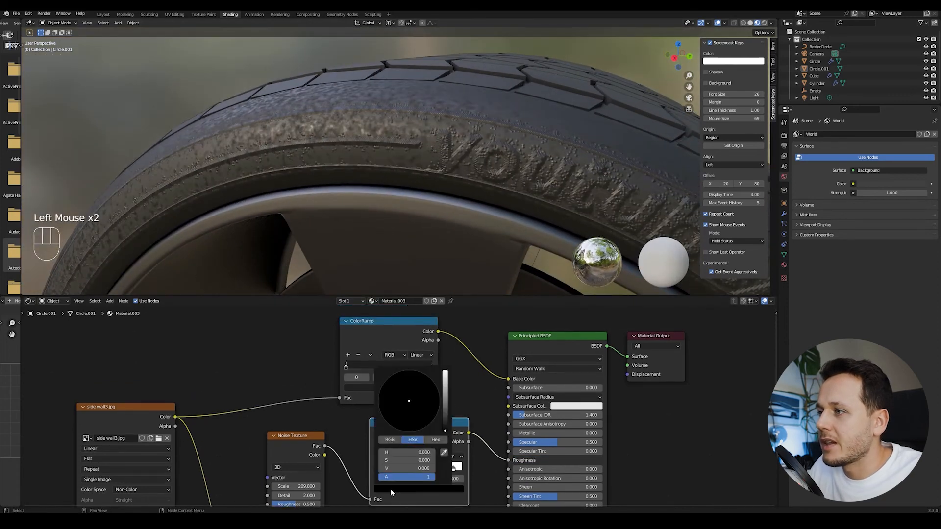
pyautogui.moveTo(445, 414); pyautogui.dragTo(445, 377)
pyautogui.moveTo(441, 206); pyautogui.dragTo(460, 172, button='middle')
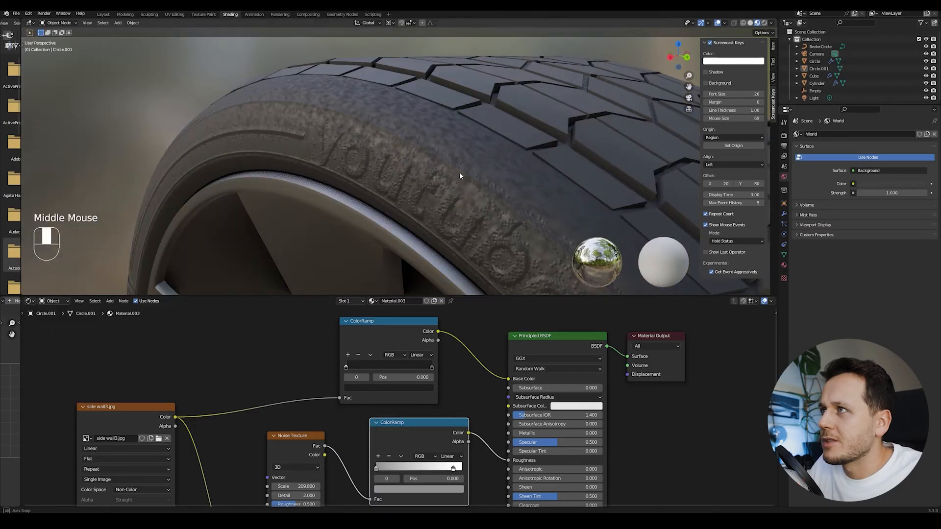
pyautogui.moveTo(319, 471); pyautogui.dragTo(336, 419, button='middle')
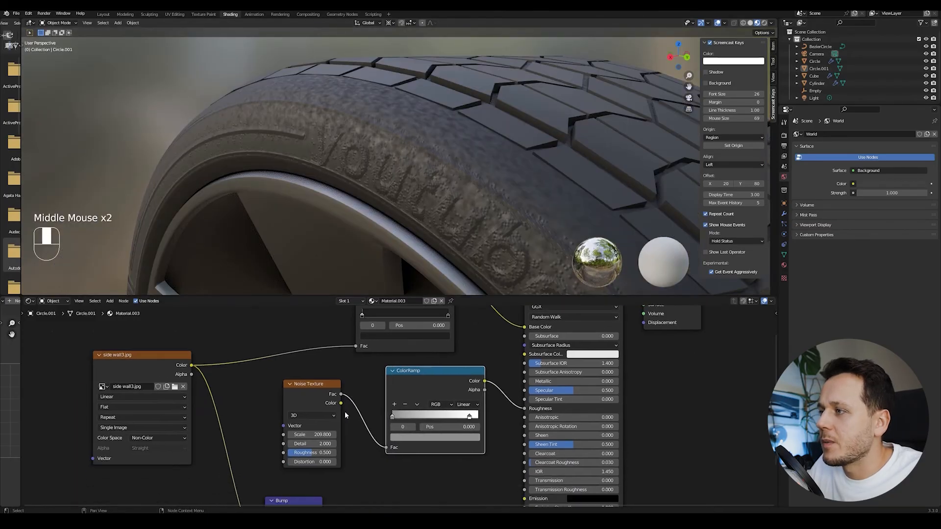
pyautogui.moveTo(314, 435)
pyautogui.mouseDown()
pyautogui.moveTo(255, 436)
pyautogui.moveTo(310, 439)
pyautogui.mouseUp()
# Darken the noise ColorRamp's white stop slightly to light grey and check the tyre's roughness.
pyautogui.click(469, 416)
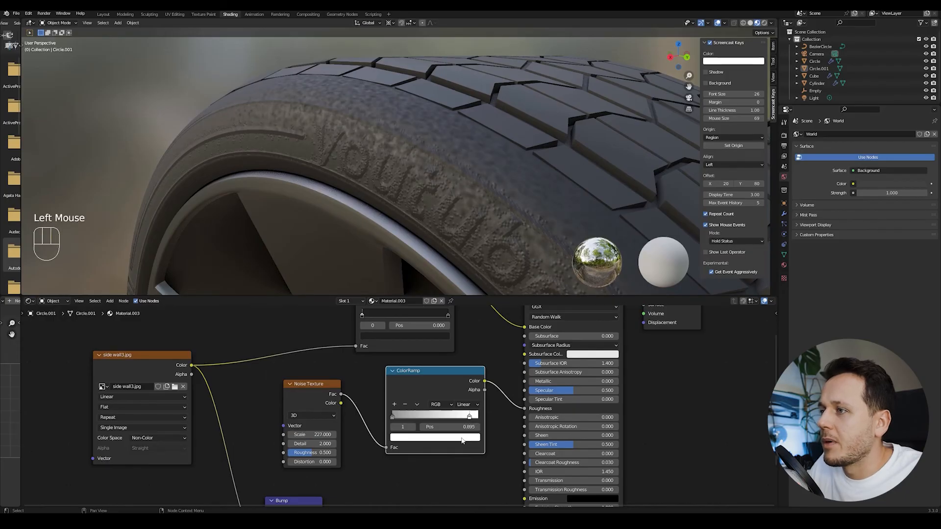
pyautogui.click(464, 437)
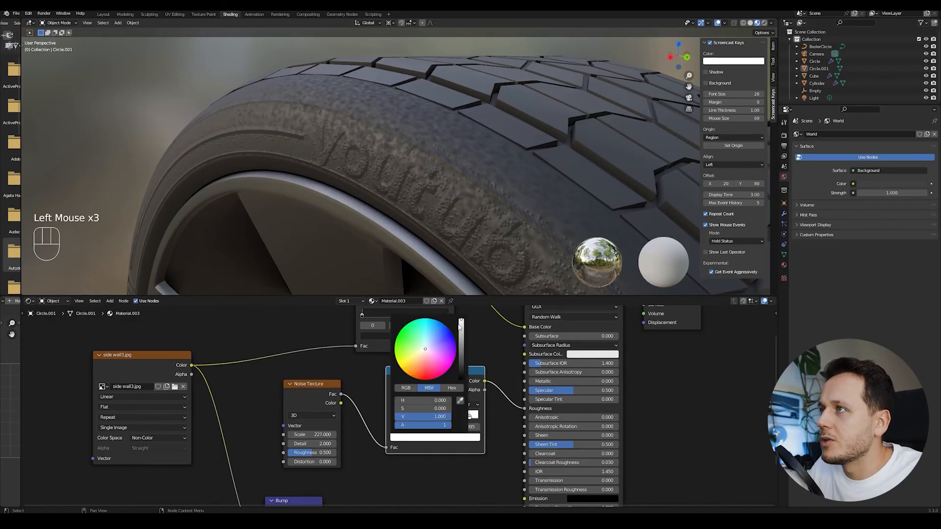
pyautogui.hotkey('alt', 'a')
pyautogui.scroll(-2, 425, 201)
pyautogui.moveTo(426, 204); pyautogui.dragTo(485, 193, button='middle')
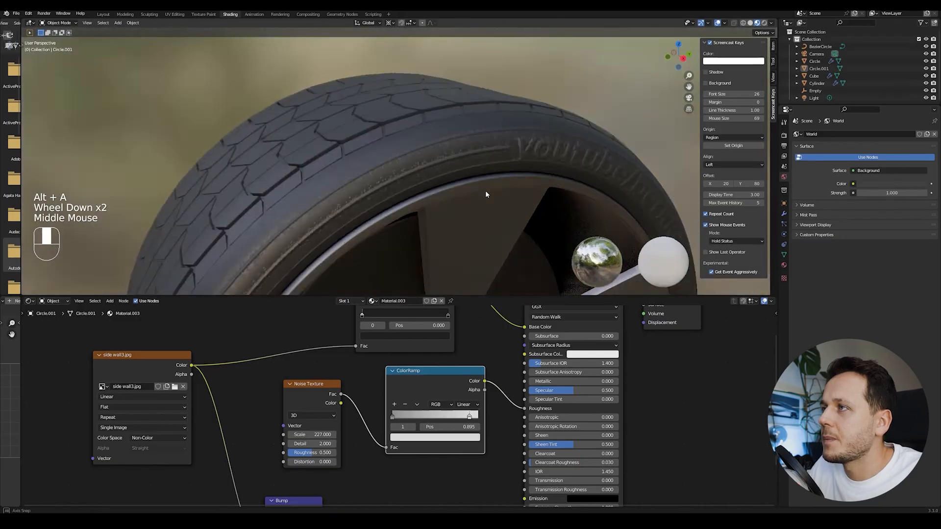
pyautogui.scroll(1, 409, 186)
pyautogui.keyDown('shift'); pyautogui.moveTo(407, 187); pyautogui.dragTo(362, 177, button='middle'); pyautogui.keyUp('shift')
pyautogui.scroll(-1, 388, 169)
# Add Texture Coordinate and Mapping nodes to the Noise Texture, feeding the Object output into the Mapping's Vector.
pyautogui.click(313, 385)
pyautogui.click(312, 385)
pyautogui.moveTo(324, 383); pyautogui.dragTo(334, 382)
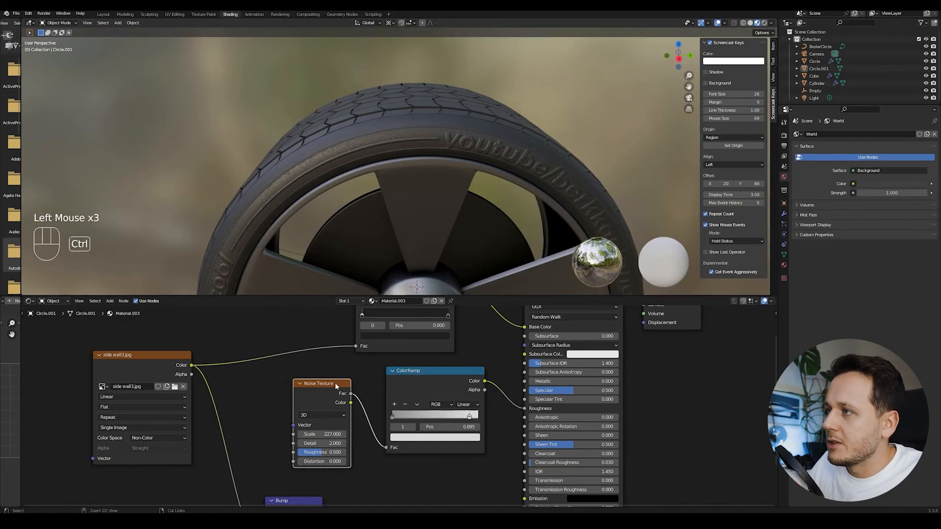
pyautogui.hotkey('ctrl', 't')
pyautogui.moveTo(265, 369); pyautogui.dragTo(315, 351, button='middle')
pyautogui.scroll(2, 290, 372)
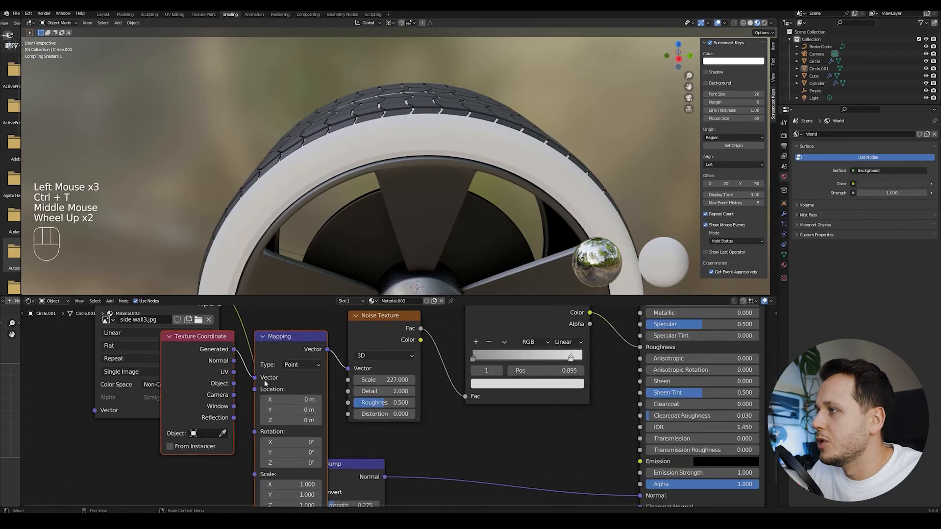
pyautogui.click(234, 384)
pyautogui.moveTo(235, 385); pyautogui.dragTo(255, 378)
# Move the sidewall image texture node clear of the coordinate nodes and inspect the tyre surface.
pyautogui.scroll(-3, 255, 378)
pyautogui.moveTo(236, 343); pyautogui.dragTo(253, 357, button='middle')
pyautogui.moveTo(260, 337); pyautogui.dragTo(155, 333)
pyautogui.scroll(2, 375, 127)
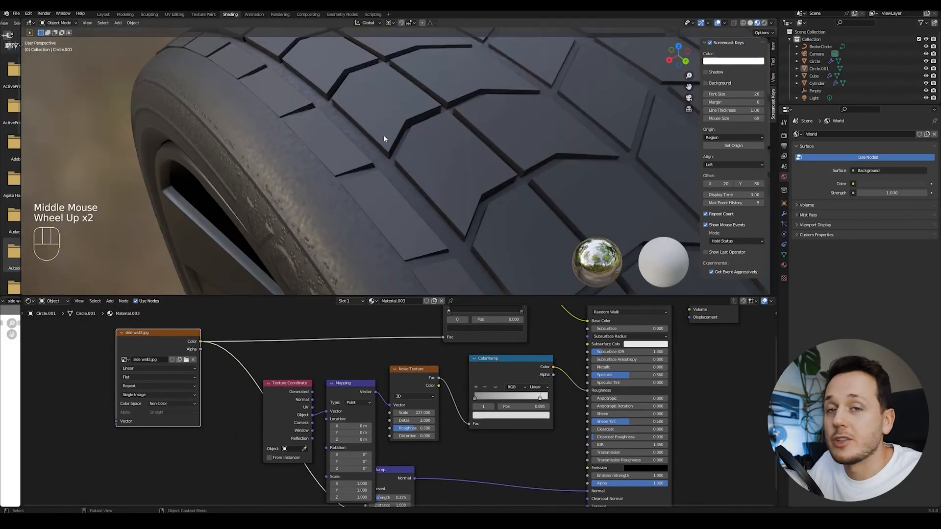
pyautogui.scroll(-2, 378, 128)
pyautogui.moveTo(378, 127); pyautogui.dragTo(392, 235, button='middle')
pyautogui.scroll(2, 404, 364)
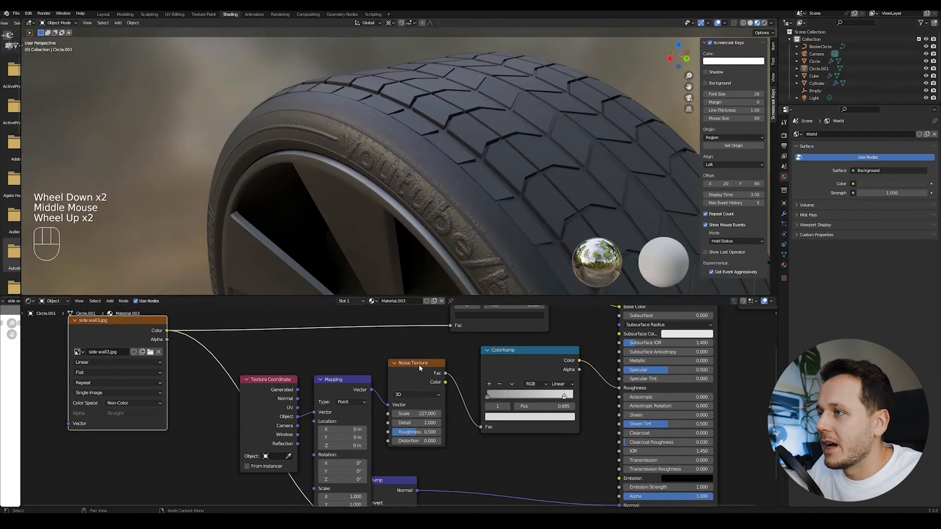
# Copy the Noise Texture and its ColorRamp from the sidewall material into the tyre tread's material.
pyautogui.click(418, 364)
pyautogui.keyDown('shift'); pyautogui.click(513, 352); pyautogui.keyUp('shift')
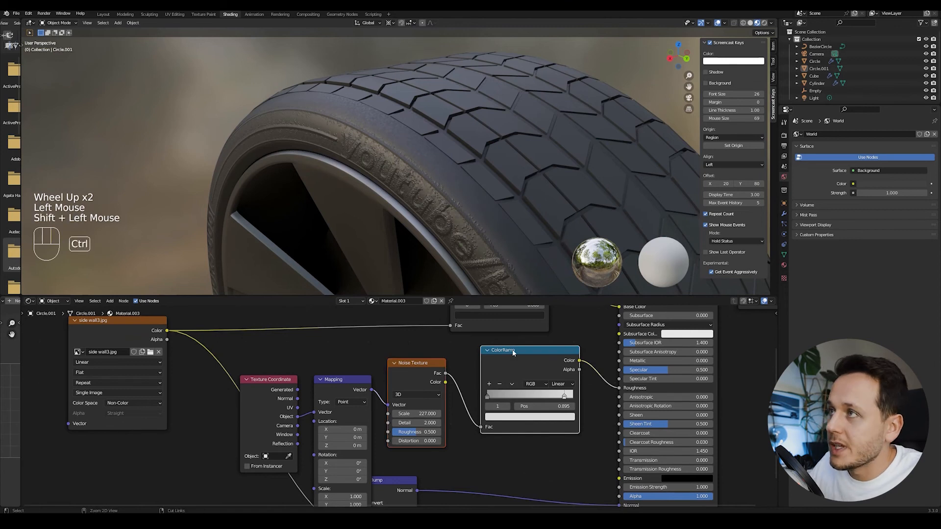
pyautogui.hotkey('ctrl', 'c')
pyautogui.click(469, 179)
pyautogui.scroll(-1, 477, 378)
pyautogui.hotkey('ctrl', 'v')
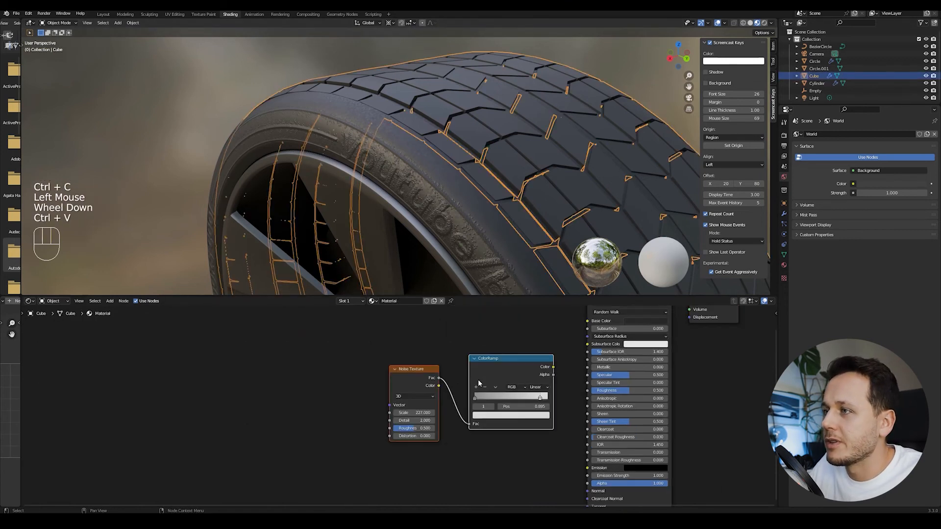
# Feed the tread material's noise ColorRamp into Roughness and add Texture Coordinate and Mapping nodes using Object coordinates to the Noise Texture.
pyautogui.moveTo(478, 383); pyautogui.dragTo(401, 379, button='middle')
pyautogui.scroll(1, 491, 358)
pyautogui.moveTo(489, 357); pyautogui.dragTo(529, 383)
pyautogui.moveTo(328, 350); pyautogui.dragTo(394, 328, button='middle')
pyautogui.hotkey('ctrl', 't')
pyautogui.moveTo(274, 390); pyautogui.dragTo(290, 386)
pyautogui.scroll(-1, 446, 176)
pyautogui.moveTo(456, 171); pyautogui.dragTo(412, 211, button='middle')
pyautogui.scroll(2, 434, 188)
pyautogui.moveTo(412, 211); pyautogui.dragTo(433, 216, button='middle')
pyautogui.hotkey('alt', 'a')
pyautogui.scroll(1, 404, 177)
pyautogui.moveTo(403, 178); pyautogui.dragTo(390, 142, button='middle')
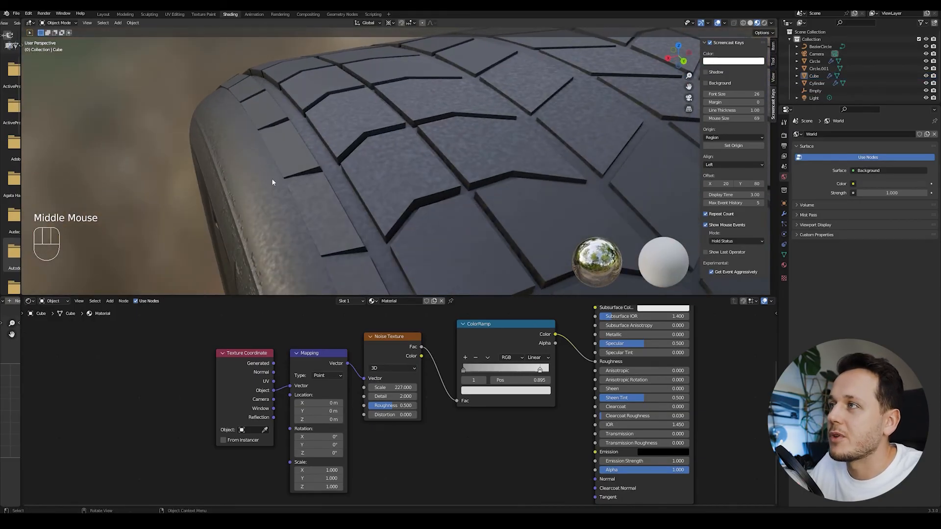
# Switch to the Layout workspace and view the complete wheel.
pyautogui.scroll(-2, 332, 167)
pyautogui.scroll(-2, 332, 166)
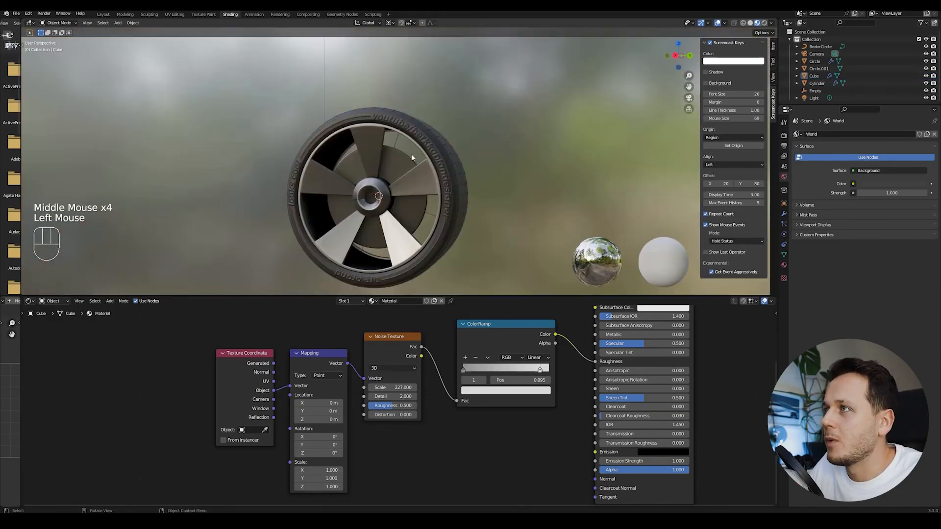
pyautogui.moveTo(411, 154); pyautogui.dragTo(395, 175, button='middle')
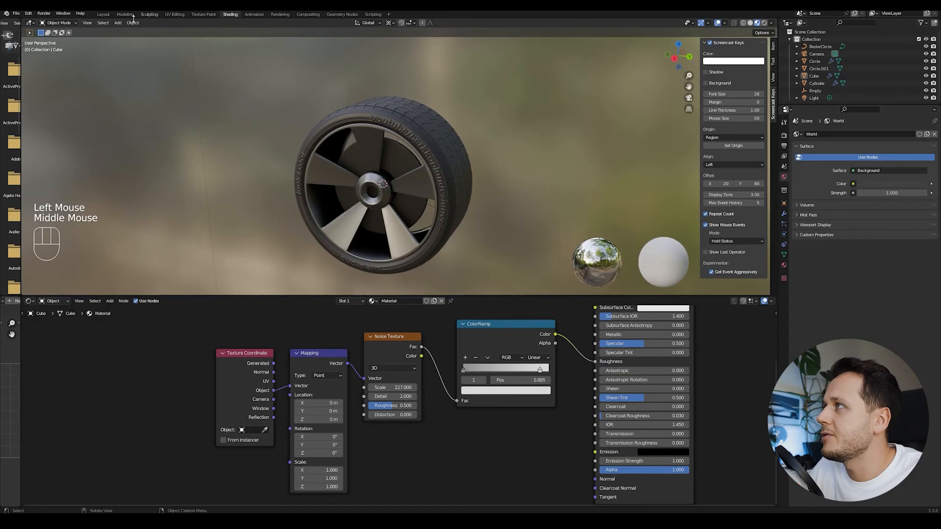
pyautogui.click(103, 14)
pyautogui.moveTo(400, 230); pyautogui.dragTo(422, 170, button='middle')
pyautogui.scroll(1, 420, 196)
pyautogui.scroll(1, 417, 184)
# Check the tyre body for remaining modifiers and clear the selection.
pyautogui.click(422, 170)
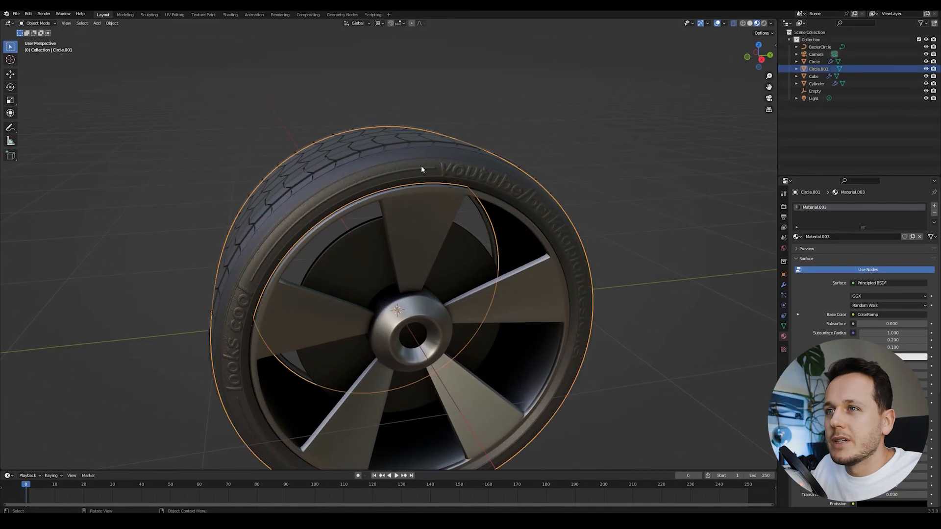
pyautogui.click(783, 285)
pyautogui.hotkey('ctrl', 'z')
pyautogui.moveTo(446, 144); pyautogui.dragTo(445, 208, button='middle')
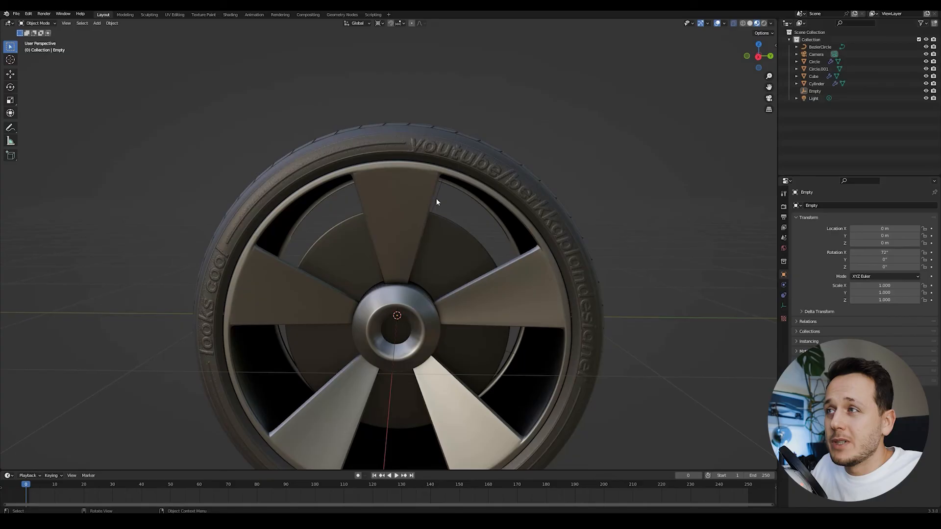
pyautogui.click(436, 199)
pyautogui.hotkey('alt', 'a')
pyautogui.moveTo(377, 139); pyautogui.dragTo(397, 165, button='middle')
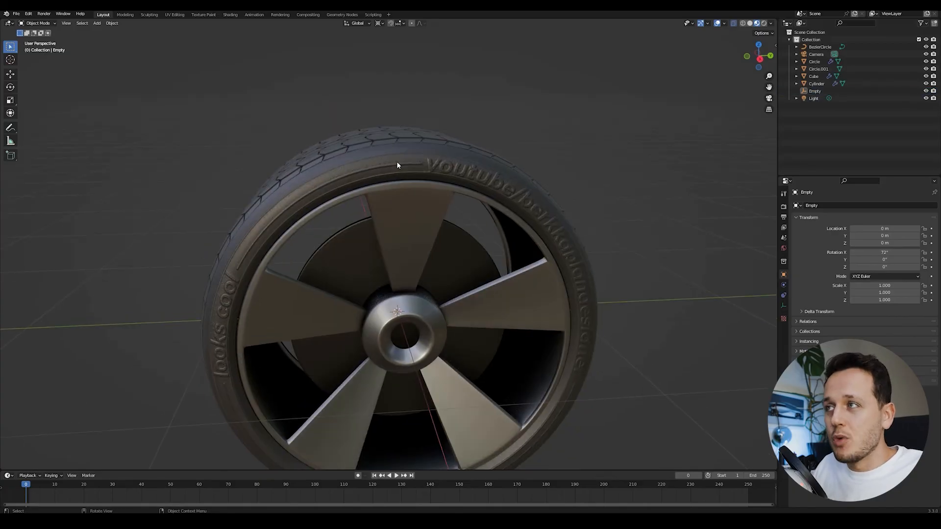
pyautogui.moveTo(528, 163); pyautogui.dragTo(441, 155, button='middle')
# Apply every modifier on the tyre tread, including Mirror, Array and Solidify, and hide both the tread and the tyre body.
pyautogui.click(535, 191)
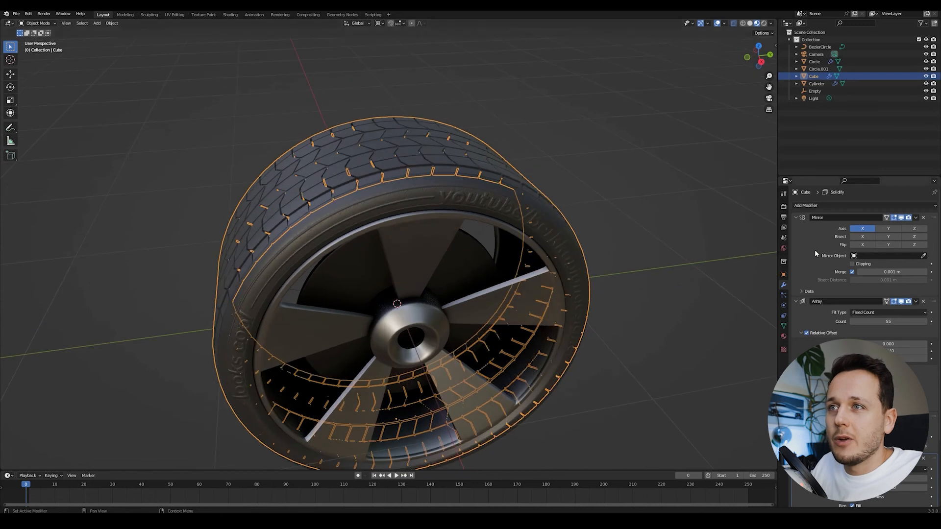
pyautogui.hotkey('ctrl', 'a')
pyautogui.hotkey('ctrl', 'a')
pyautogui.hotkey('ctrl', 'a')
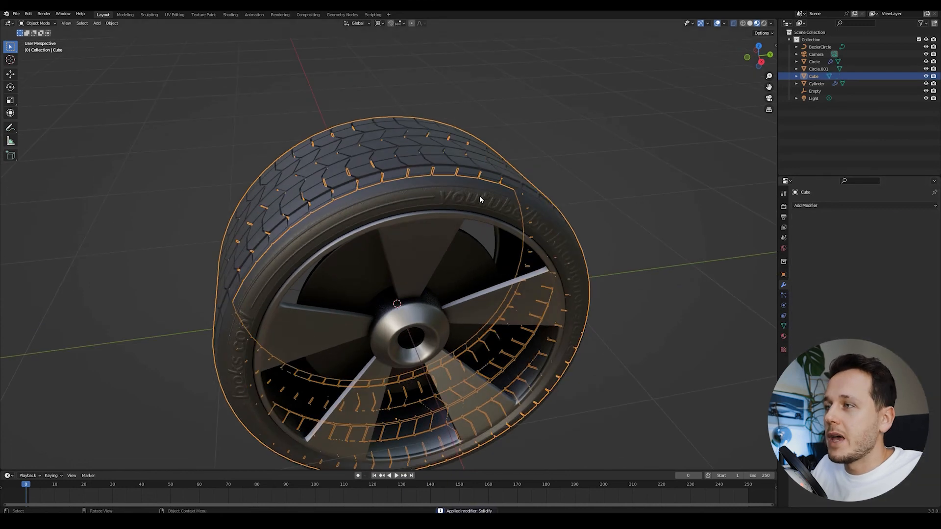
pyautogui.press('h')
pyautogui.click(479, 195)
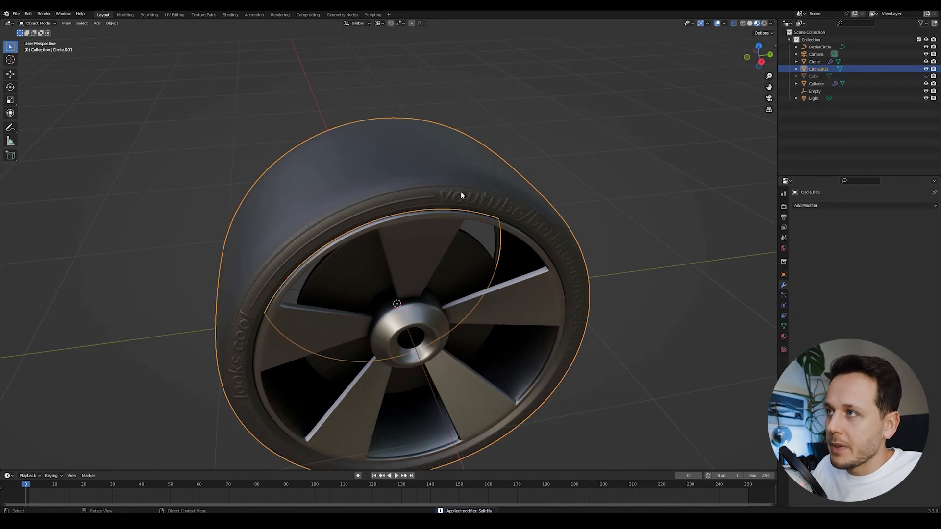
pyautogui.press('h')
# Apply all the spoked rim's modifiers, including Mirror, Array and Subdivision, and hide the rim.
pyautogui.click(461, 192)
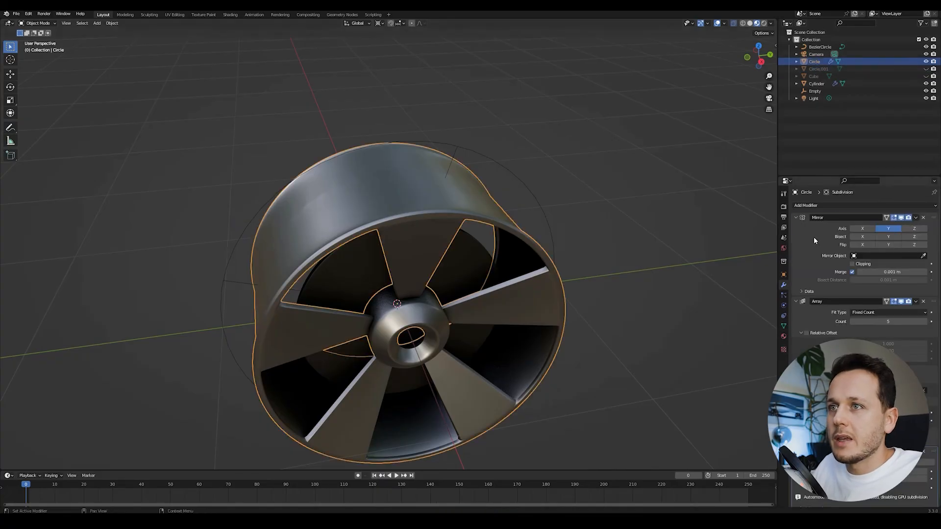
pyautogui.hotkey('ctrl', 'a')
pyautogui.hotkey('ctrl', 'a')
pyautogui.hotkey('ctrl', 'a')
pyautogui.press('h')
# Apply the brake disc's Subdivision modifier and hide the disc.
pyautogui.click(464, 255)
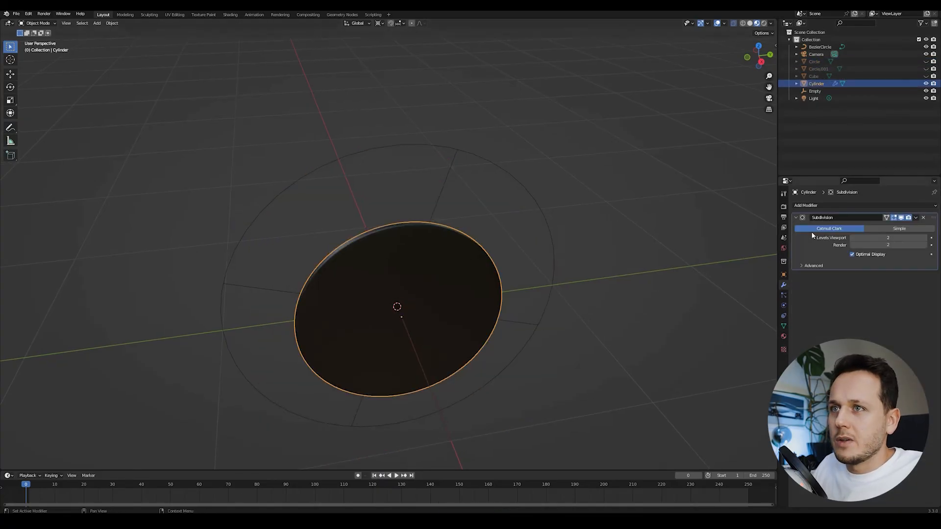
pyautogui.hotkey('ctrl', 'a')
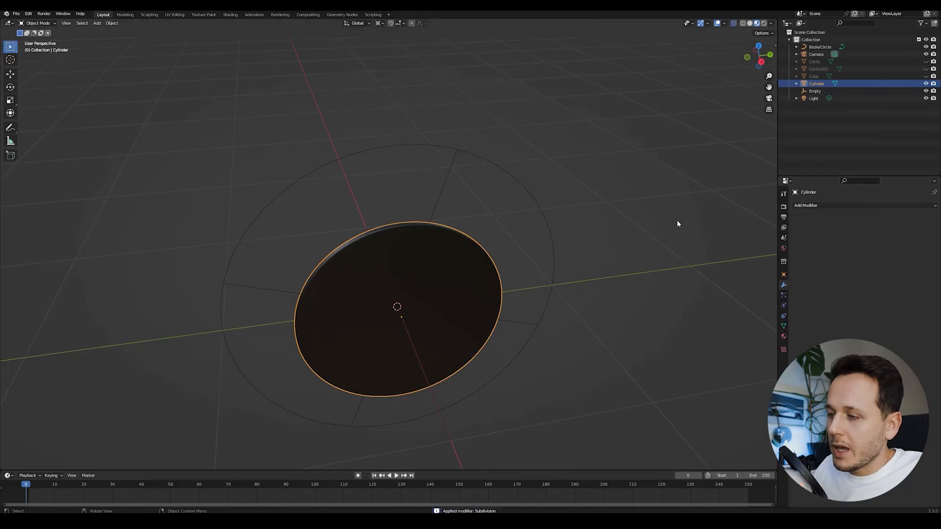
pyautogui.press('h')
# Delete the leftover Bezier circle and the Empty, and unhide all the wheel parts.
pyautogui.moveTo(492, 149); pyautogui.dragTo(450, 173)
pyautogui.press('x')
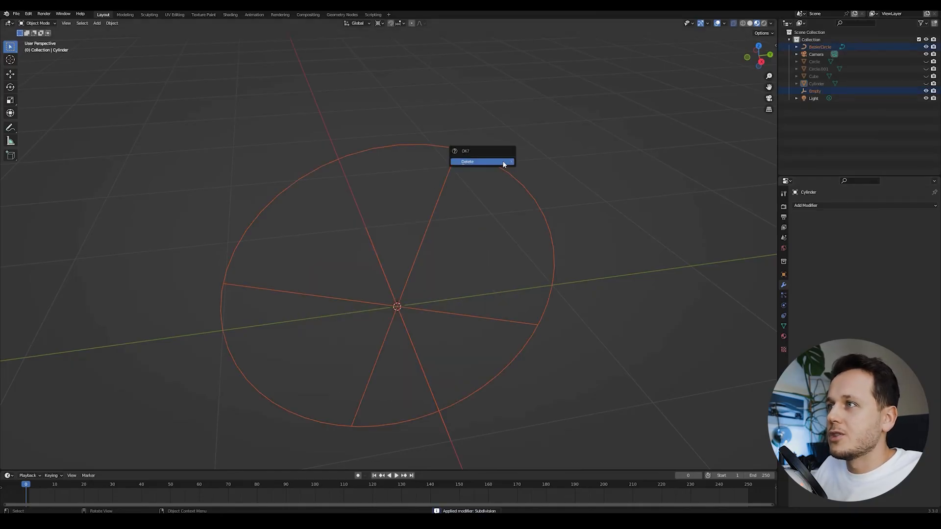
pyautogui.click(504, 162)
pyautogui.hotkey('alt', 'h')
pyautogui.scroll(-2, 533, 197)
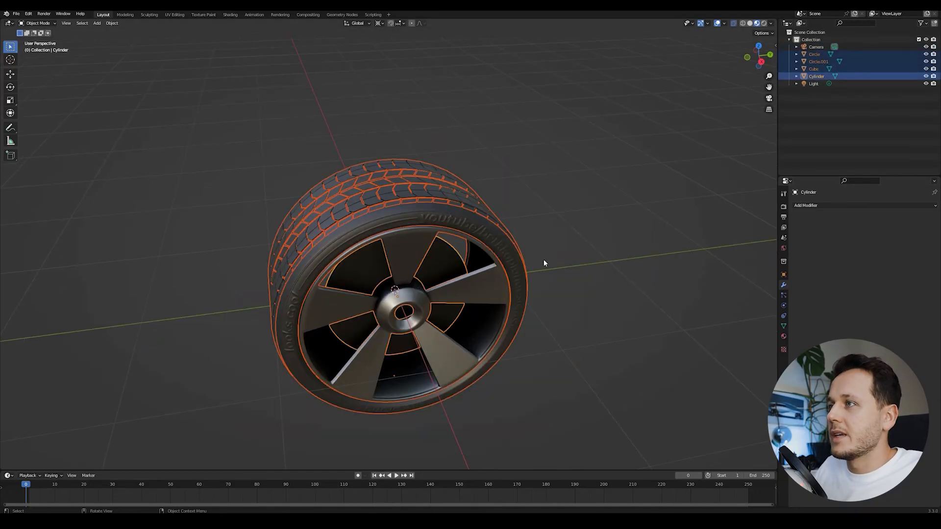
pyautogui.press('g')
pyautogui.rightClick(529, 221)
pyautogui.moveTo(529, 220); pyautogui.dragTo(436, 215, button='middle')
pyautogui.press('g')
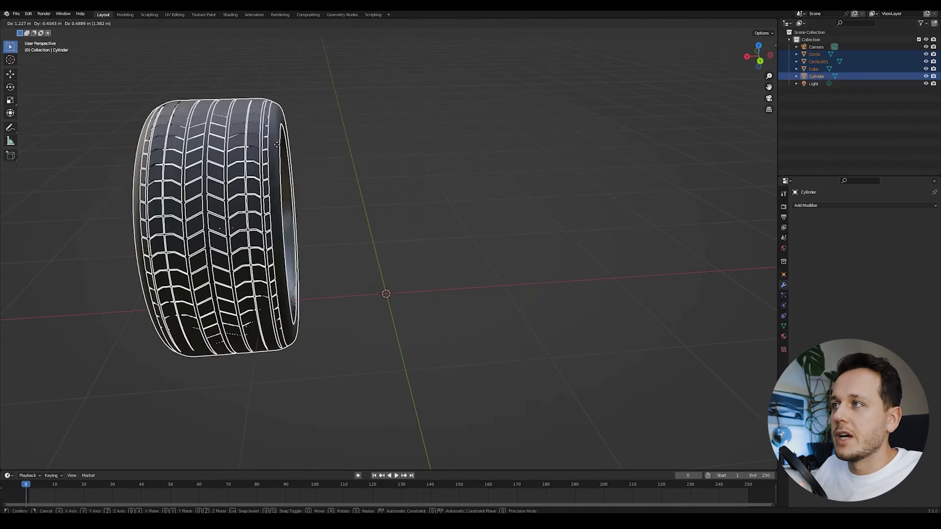
pyautogui.rightClick(277, 144)
pyautogui.moveTo(322, 205); pyautogui.dragTo(440, 200, button='middle')
pyautogui.hotkey('alt', 'a')
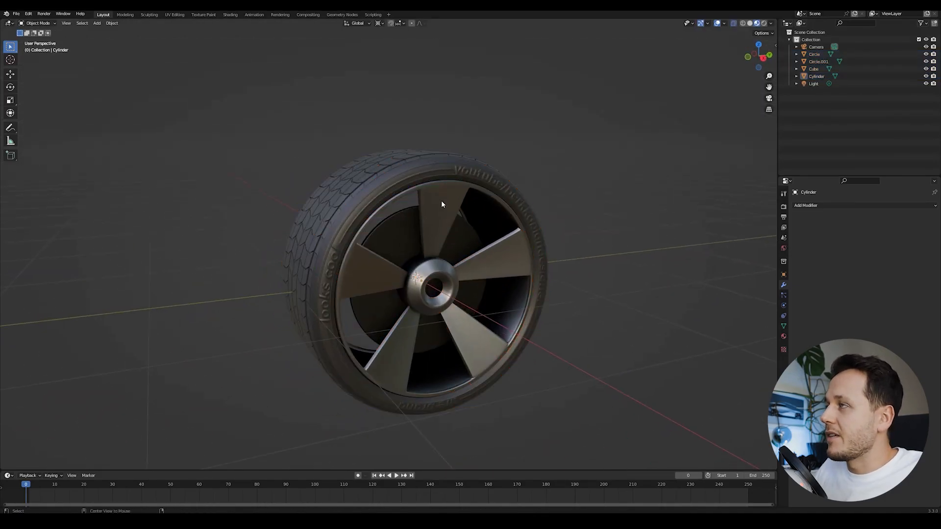
pyautogui.scroll(2, 448, 226)
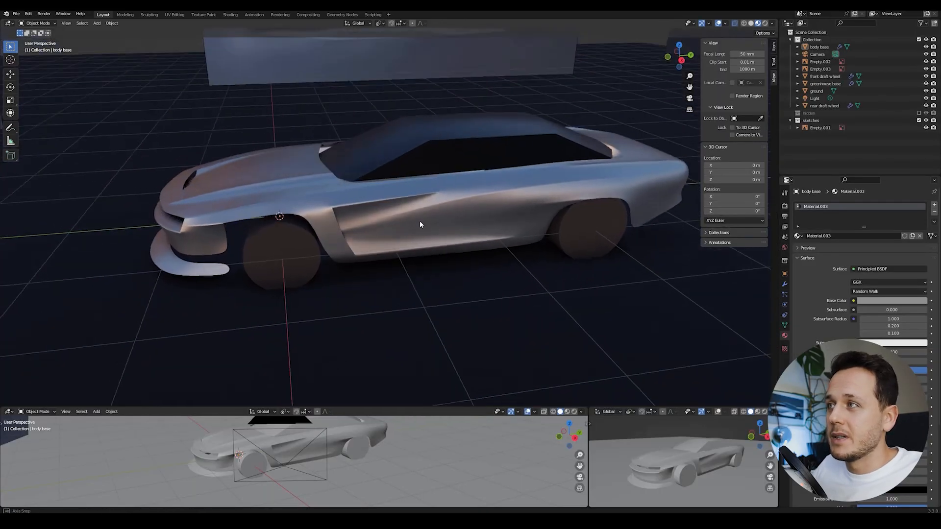
# Examine the car body model and its draft front wheel from several angles.
pyautogui.moveTo(420, 224); pyautogui.dragTo(430, 221, button='middle')
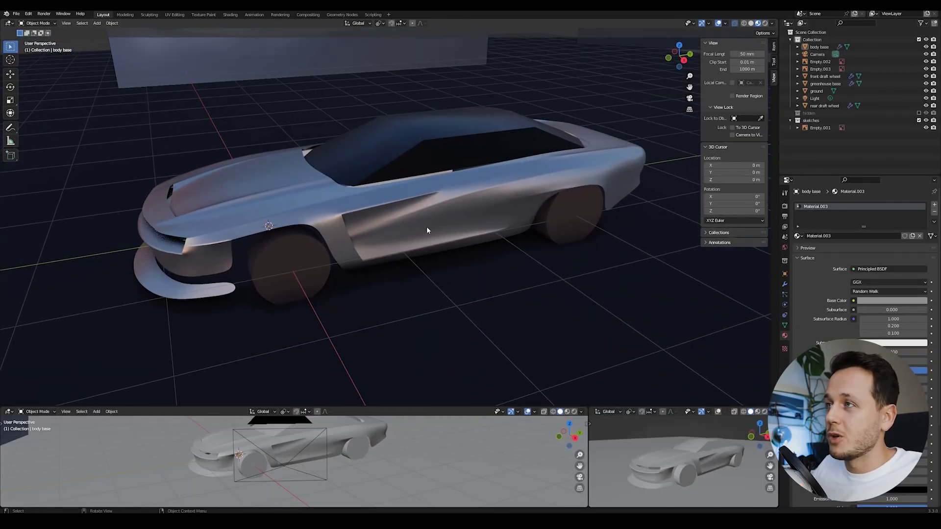
pyautogui.moveTo(451, 216)
pyautogui.mouseDown(button='middle')
pyautogui.moveTo(442, 217)
pyautogui.moveTo(544, 238)
pyautogui.moveTo(519, 223)
pyautogui.moveTo(380, 231)
pyautogui.moveTo(400, 238)
pyautogui.moveTo(454, 219)
pyautogui.moveTo(437, 239)
pyautogui.moveTo(395, 221)
pyautogui.moveTo(389, 232)
pyautogui.moveTo(413, 227)
pyautogui.mouseUp(button='middle')
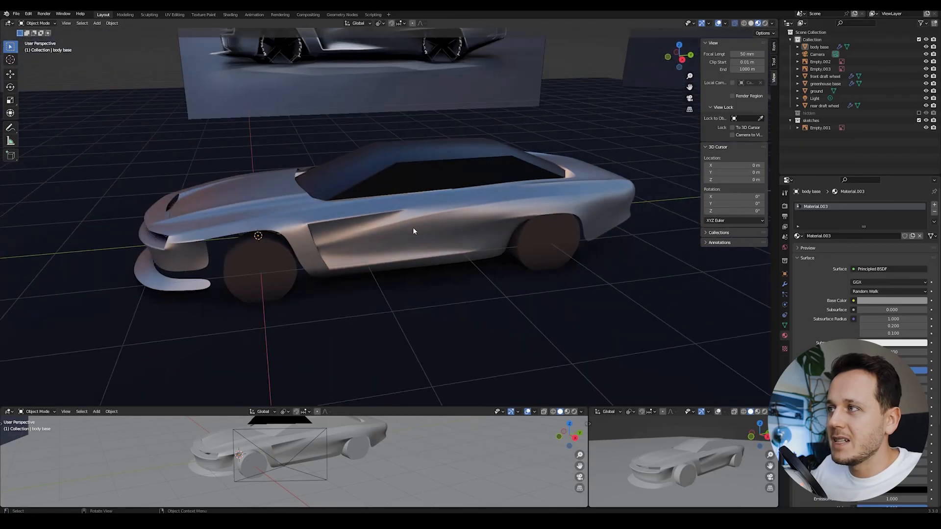
pyautogui.click(279, 265)
pyautogui.scroll(1, 276, 268)
pyautogui.keyDown('shift'); pyautogui.moveTo(277, 269); pyautogui.dragTo(334, 240, button='middle'); pyautogui.keyUp('shift')
pyautogui.moveTo(333, 240); pyautogui.dragTo(364, 235, button='middle')
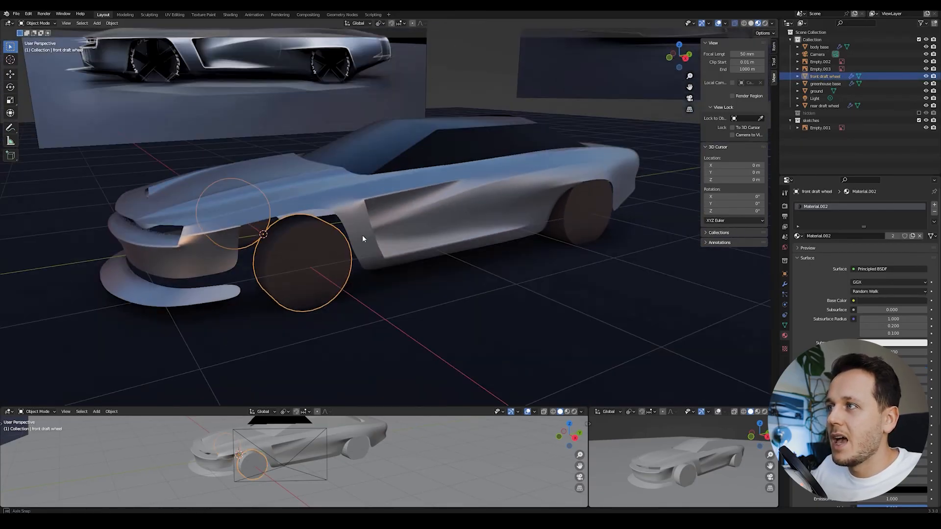
pyautogui.hotkey('alt', 'a')
pyautogui.scroll(-1, 383, 232)
pyautogui.scroll(1, 521, 235)
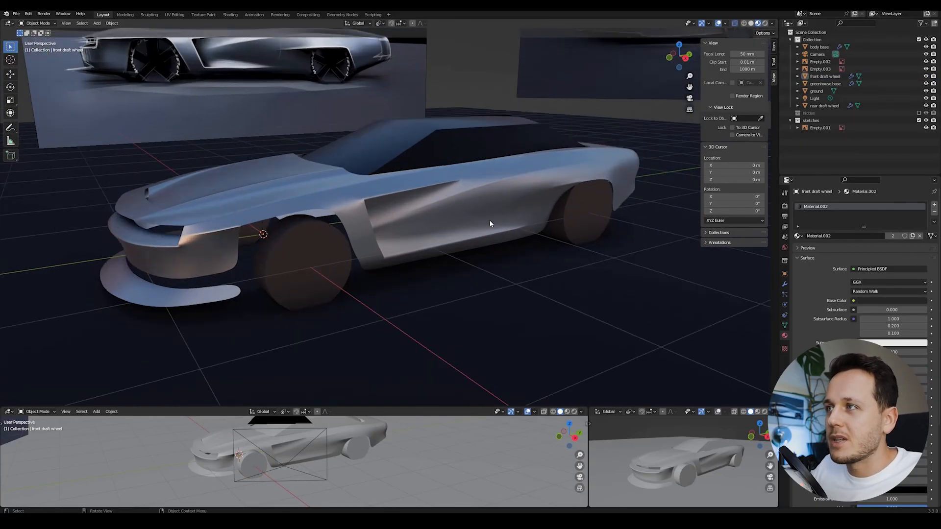
pyautogui.keyDown('shift'); pyautogui.moveTo(461, 238); pyautogui.dragTo(510, 223, button='middle'); pyautogui.keyUp('shift')
# Lighten the Base Color of the ground plane's material so the wheel area reads clearly.
pyautogui.click(549, 270)
pyautogui.click(895, 300)
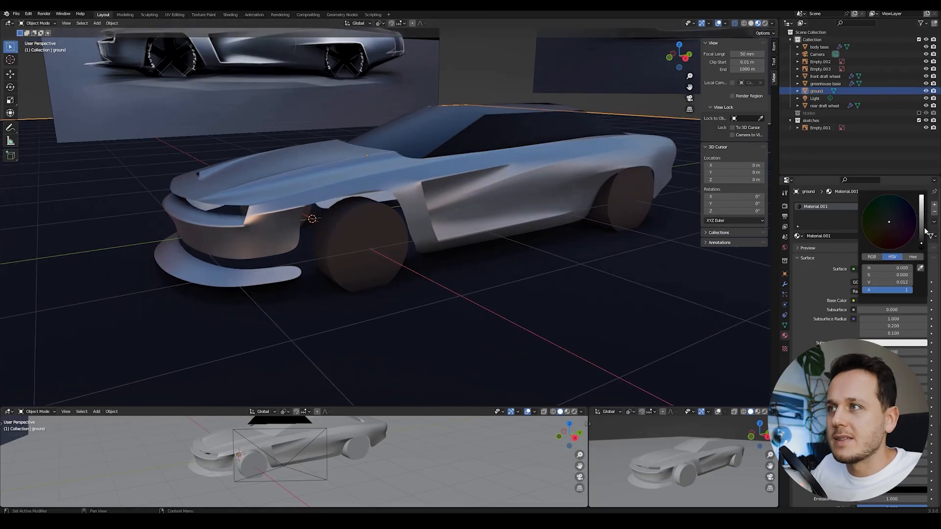
pyautogui.moveTo(921, 225); pyautogui.dragTo(921, 206)
pyautogui.moveTo(392, 210); pyautogui.dragTo(349, 220, button='middle')
pyautogui.click(349, 221)
pyautogui.moveTo(605, 208); pyautogui.dragTo(567, 205, button='middle')
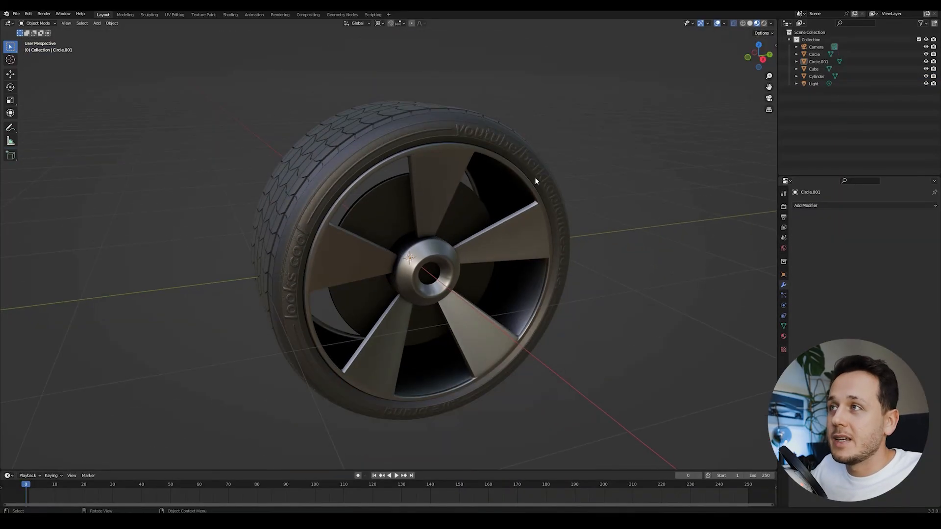
# Join the tyre body, tread, rim and brake disc into a single wheel object.
pyautogui.click(504, 122)
pyautogui.press('g')
pyautogui.rightClick(545, 69)
pyautogui.moveTo(586, 96); pyautogui.dragTo(582, 129, button='middle')
pyautogui.moveTo(603, 96); pyautogui.dragTo(378, 331)
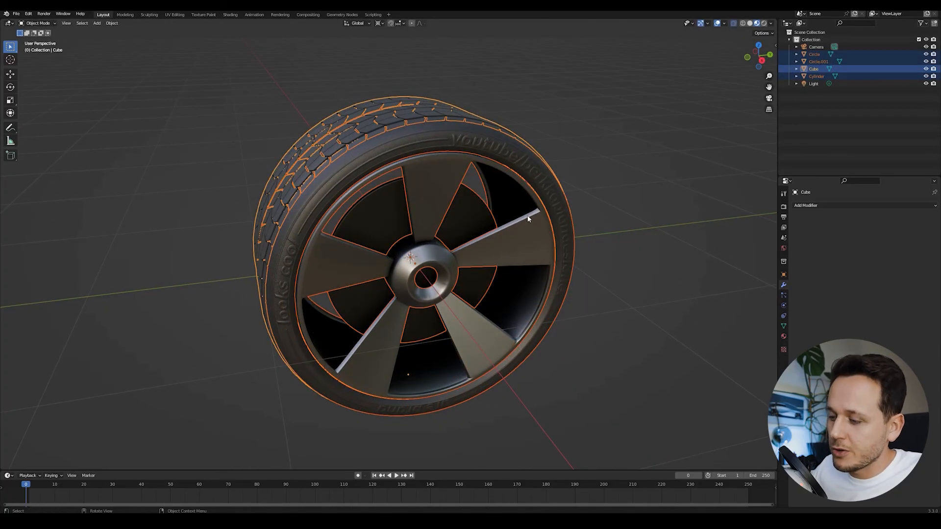
pyautogui.hotkey('ctrl', 'j')
pyautogui.press('g')
pyautogui.rightClick(687, 231)
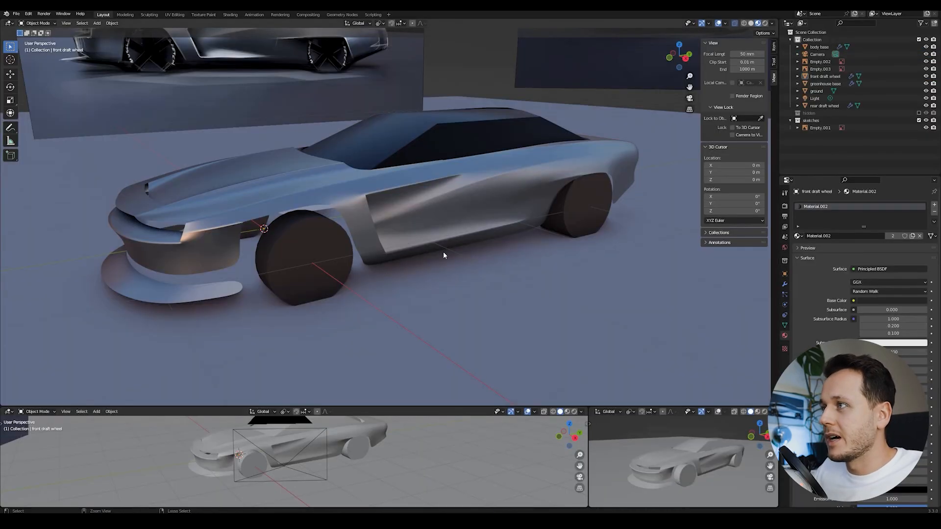
# Paste the wheel into the car scene, scale it down and move it over the front draft wheel in the right side view.
pyautogui.hotkey('ctrl', 'v')
pyautogui.press('KP_3')
pyautogui.scroll(3, 369, 200)
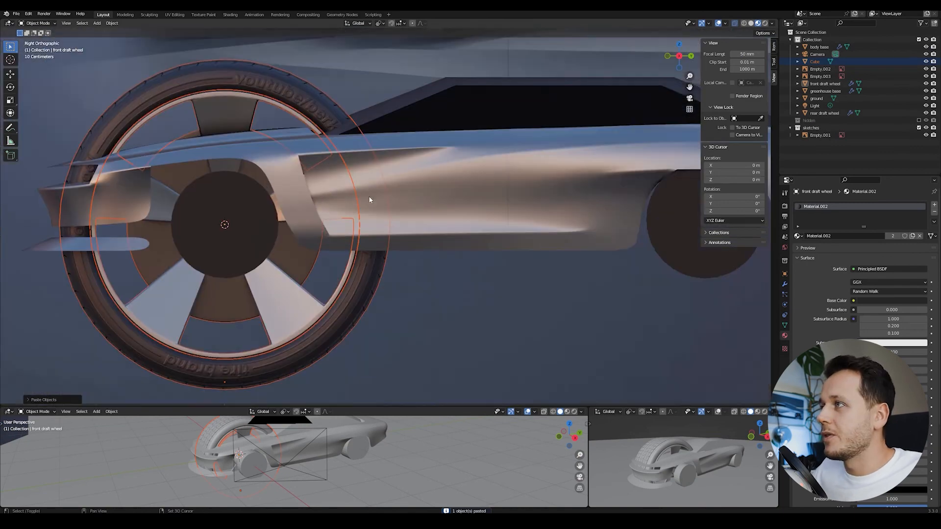
pyautogui.press('s')
pyautogui.click(270, 216)
pyautogui.press('g')
pyautogui.click(439, 227)
# Adjust the pasted wheel's height along Z in the front arch and delete the front draft wheel.
pyautogui.scroll(3, 439, 226)
pyautogui.press('g')
pyautogui.press('z')
pyautogui.click(472, 219)
pyautogui.click(410, 230)
pyautogui.press('x')
pyautogui.click(409, 229)
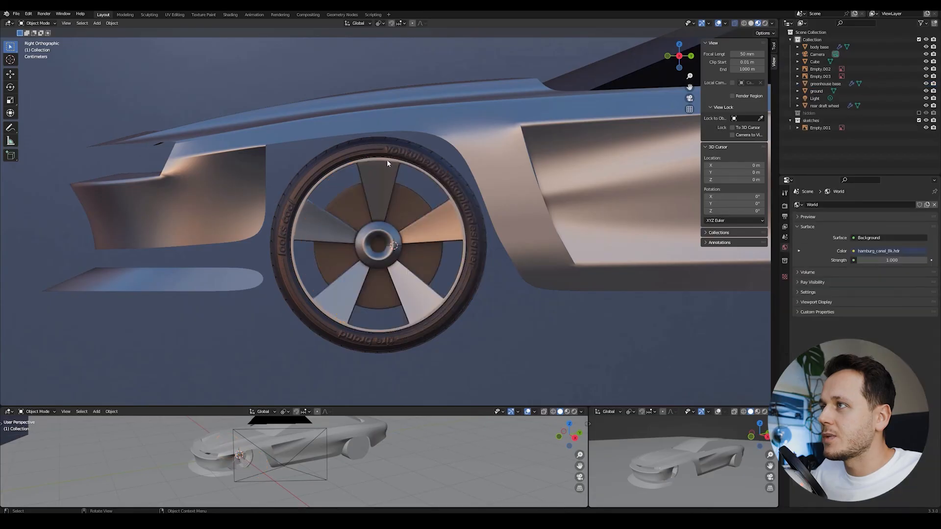
# Move the front wheel outward along X by about 0.86 m and scale it down slightly to fit the arch.
pyautogui.click(388, 164)
pyautogui.press('g')
pyautogui.press('x')
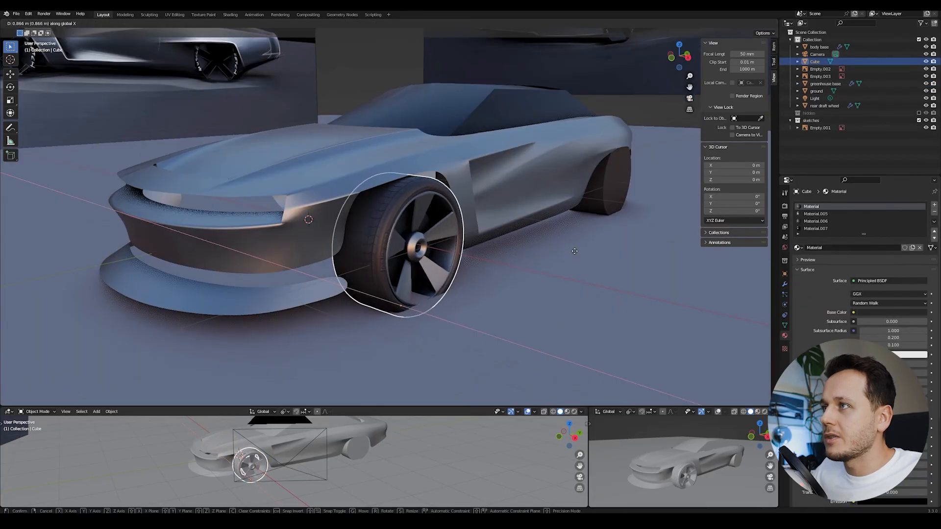
pyautogui.click(569, 251)
pyautogui.press('s')
pyautogui.click(554, 254)
pyautogui.moveTo(416, 248); pyautogui.dragTo(357, 245, button='middle')
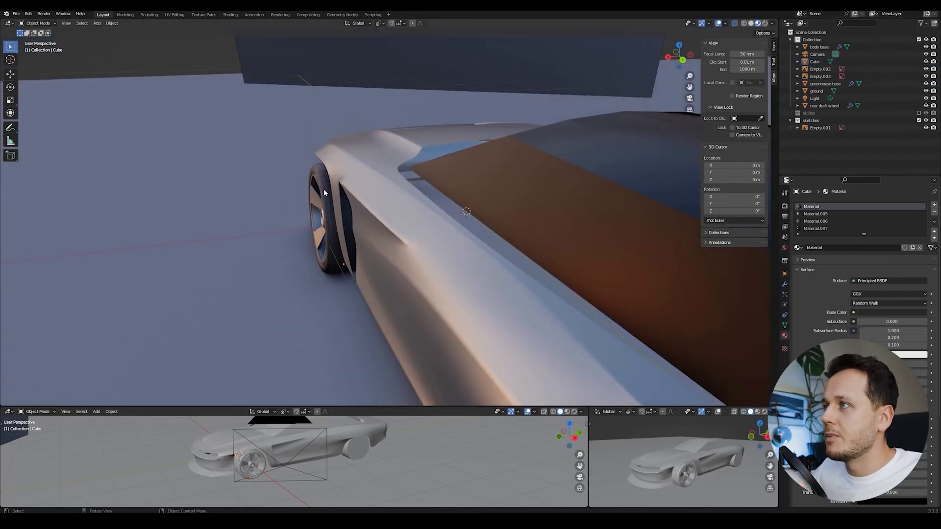
# Duplicate the front wheel and move the copy along Y onto the rear draft wheel.
pyautogui.click(324, 191)
pyautogui.scroll(2, 332, 196)
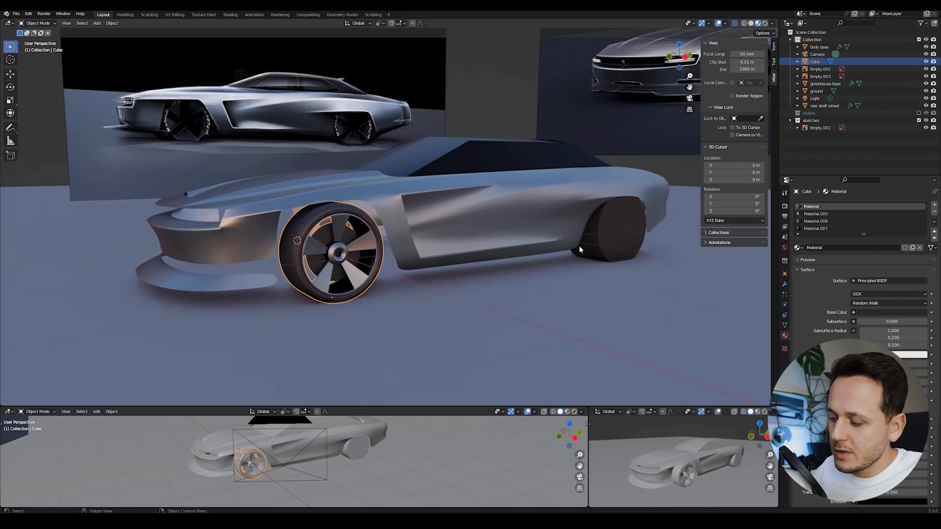
pyautogui.hotkey('shift', 'd')
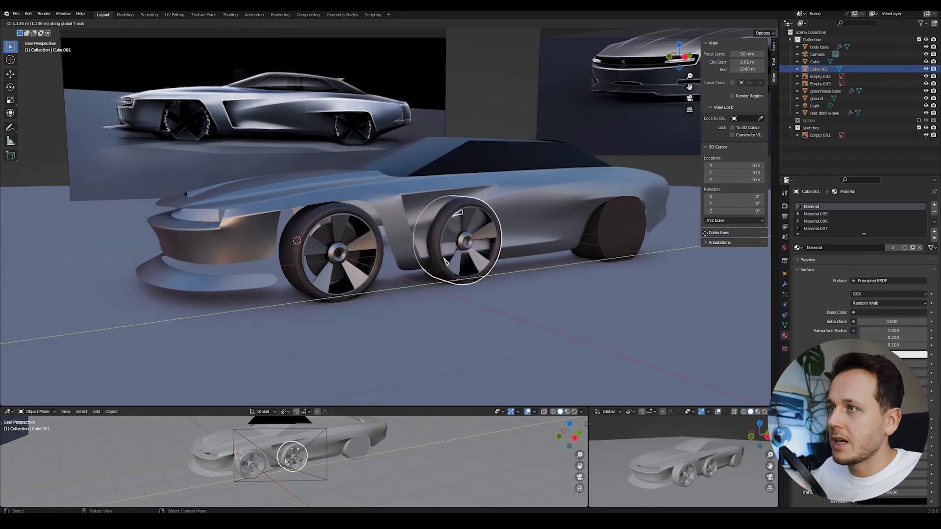
pyautogui.click(722, 228)
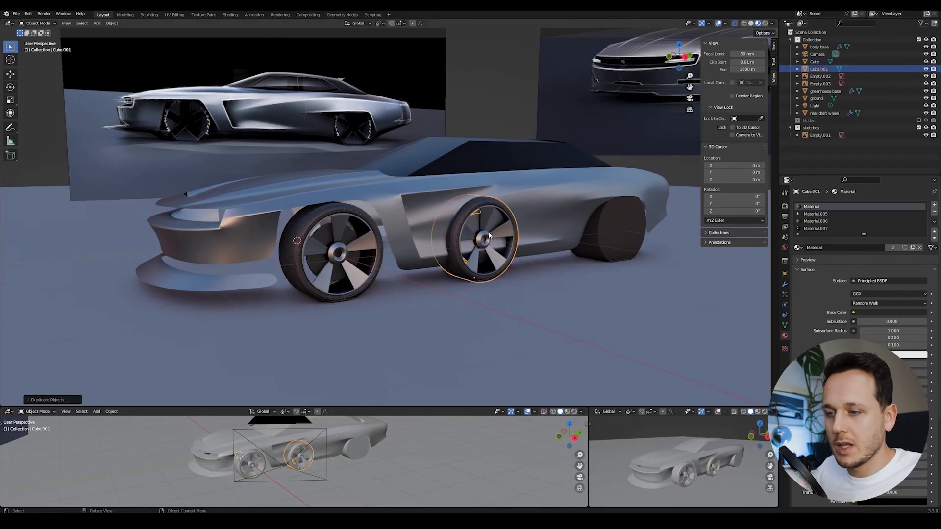
pyautogui.press('KP_3')
pyautogui.press('g')
pyautogui.press('y')
pyautogui.click(55, 268)
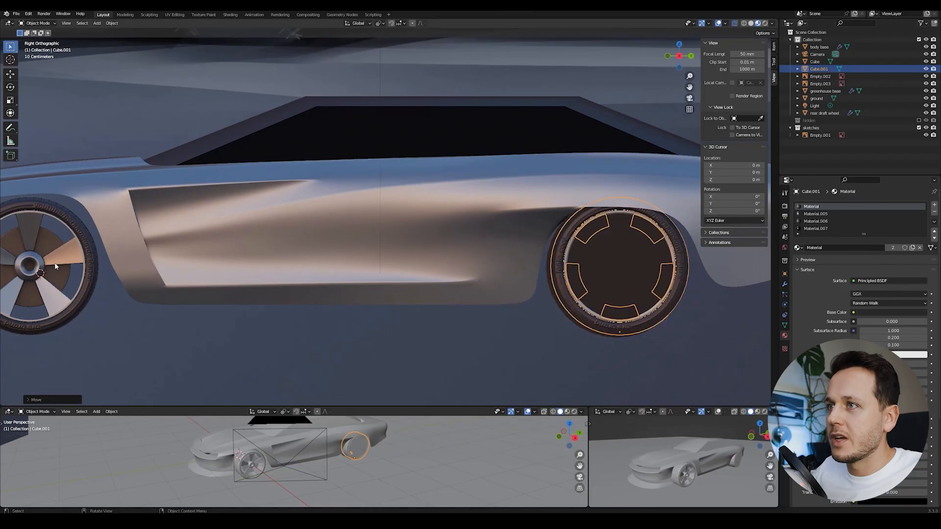
# Scale the rear wheel to fit the rear arch, adjust it along Y and delete the rear draft wheel.
pyautogui.scroll(4, 540, 233)
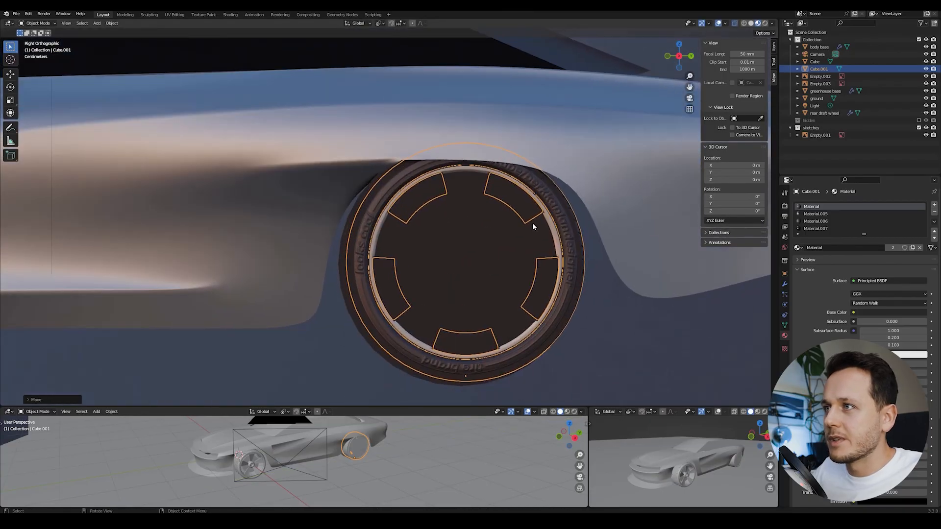
pyautogui.press('s')
pyautogui.click(537, 223)
pyautogui.press('g')
pyautogui.press('y')
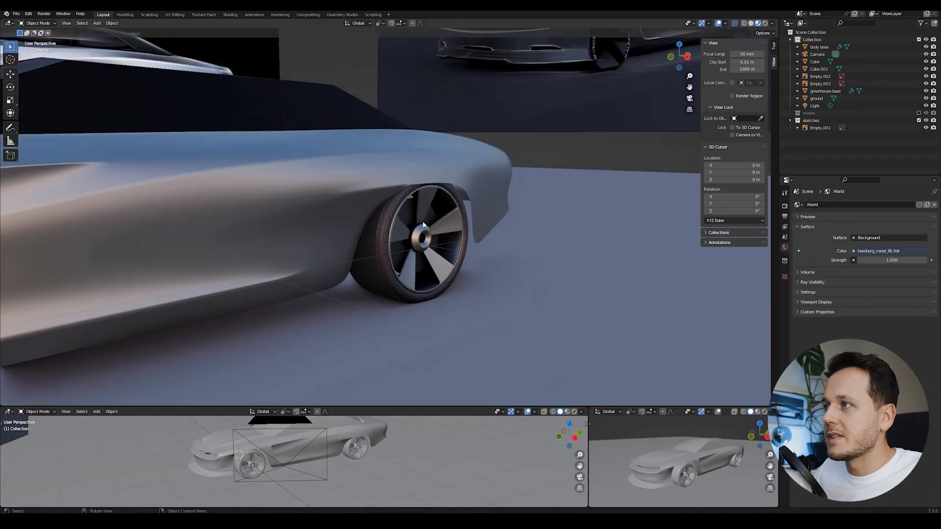
# Apply the object transforms of the rear wheel and the front wheel.
pyautogui.click(423, 223)
pyautogui.hotkey('ctrl', 'a')
pyautogui.click(422, 222)
pyautogui.scroll(-3, 423, 222)
pyautogui.keyDown('shift'); pyautogui.moveTo(196, 267); pyautogui.dragTo(470, 260, button='middle'); pyautogui.keyUp('shift')
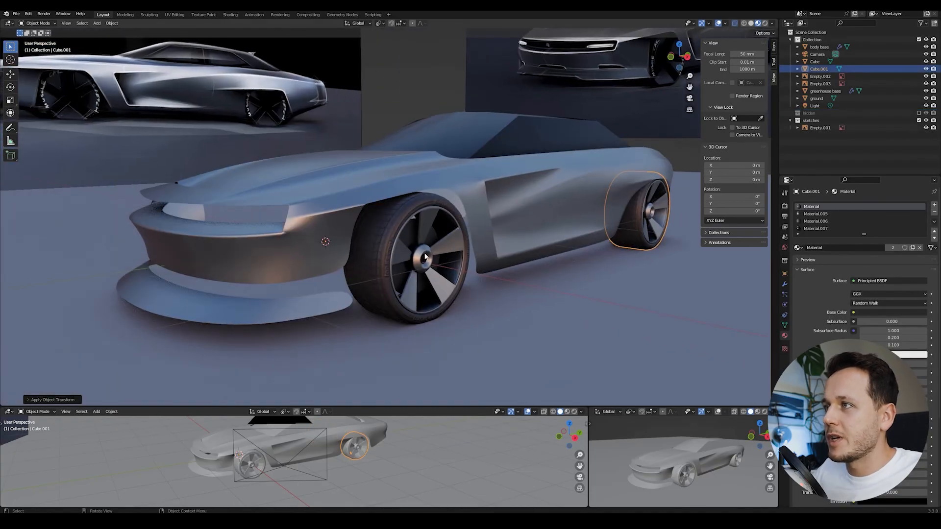
pyautogui.click(425, 257)
pyautogui.hotkey('ctrl', 'a')
pyautogui.click(426, 256)
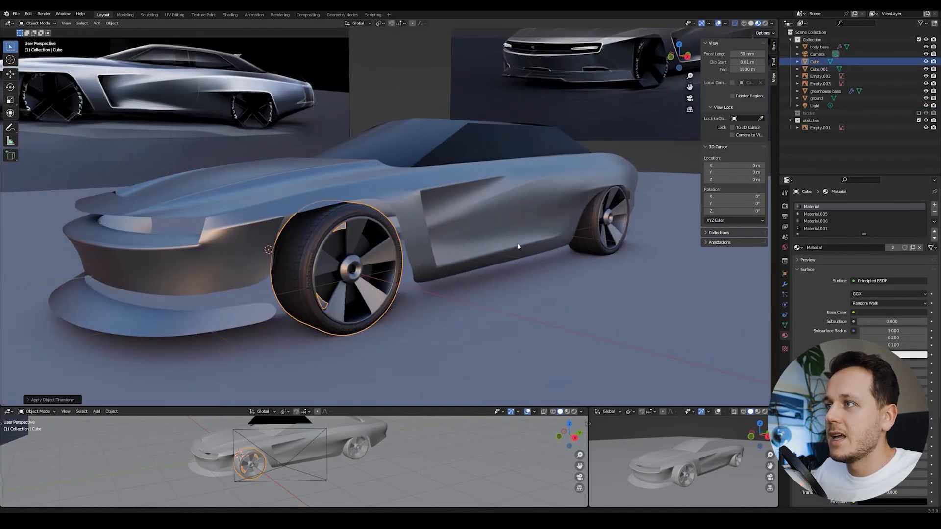
# Add a Mirror modifier on the X axis to both the front and rear wheels.
pyautogui.click(785, 285)
pyautogui.click(827, 205)
pyautogui.click(802, 290)
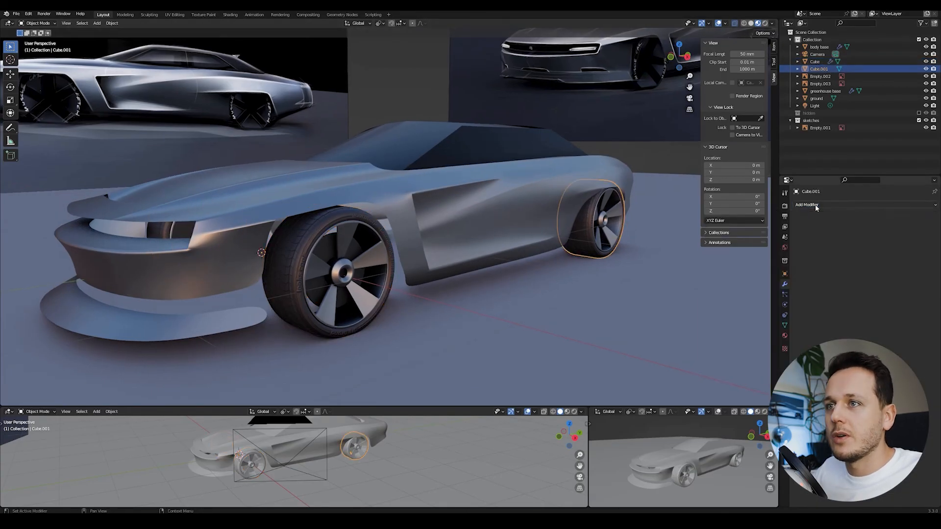
pyautogui.click(828, 205)
pyautogui.click(797, 293)
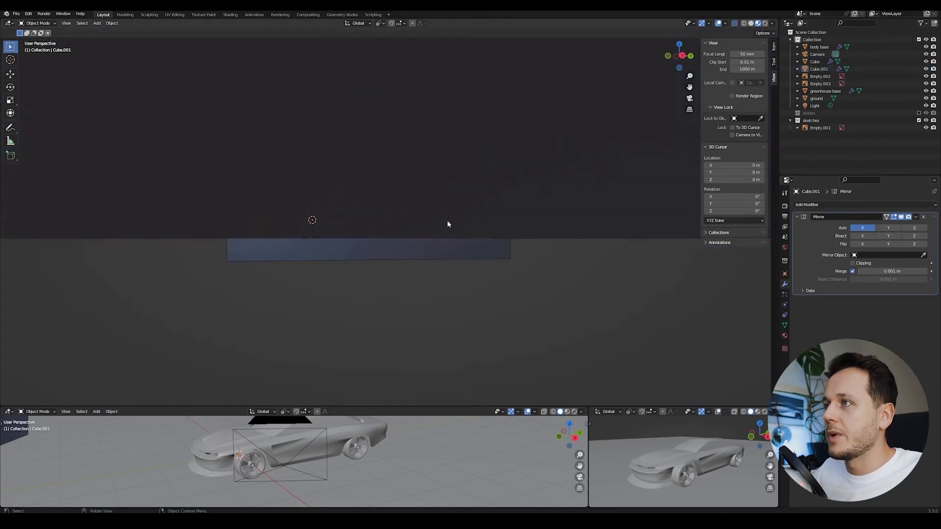
# Examine how the mirrored wheels sit in the arches from the rear, side and front of the car.
pyautogui.moveTo(547, 257); pyautogui.dragTo(516, 244, button='middle')
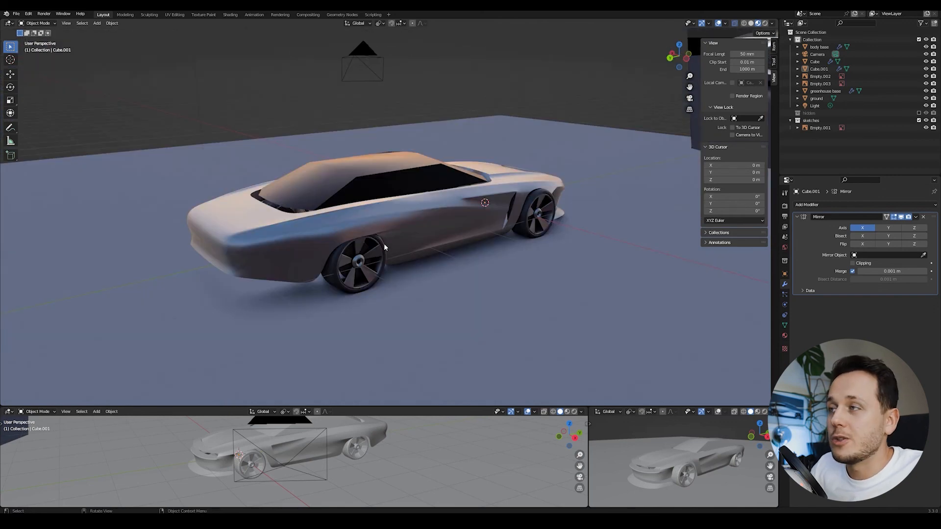
pyautogui.moveTo(384, 243)
pyautogui.mouseDown(button='middle')
pyautogui.moveTo(350, 241)
pyautogui.moveTo(523, 234)
pyautogui.moveTo(560, 198)
pyautogui.moveTo(520, 200)
pyautogui.moveTo(496, 226)
pyautogui.mouseUp(button='middle')
pyautogui.scroll(3, 522, 222)
pyautogui.moveTo(353, 250)
pyautogui.mouseDown(button='middle')
pyautogui.moveTo(480, 250)
pyautogui.moveTo(526, 240)
pyautogui.mouseUp(button='middle')
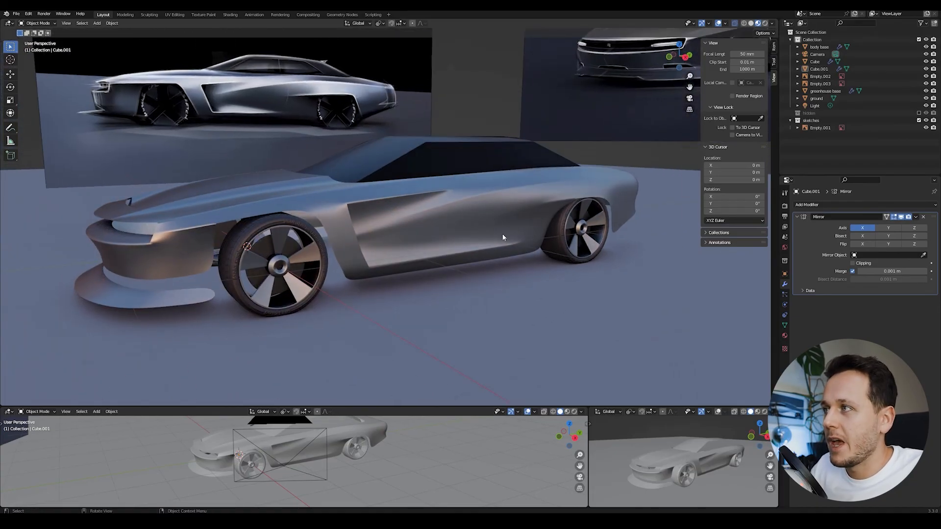
pyautogui.moveTo(490, 232)
pyautogui.mouseDown(button='middle')
pyautogui.moveTo(432, 237)
pyautogui.moveTo(466, 237)
pyautogui.moveTo(472, 248)
pyautogui.moveTo(478, 235)
pyautogui.mouseUp(button='middle')
pyautogui.scroll(2, 468, 240)
pyautogui.scroll(2, 478, 235)
pyautogui.keyDown('shift'); pyautogui.moveTo(365, 272); pyautogui.dragTo(486, 214, button='middle'); pyautogui.keyUp('shift')
# Try removing the edge creases from the whole body base mesh with a crease value of -1.
pyautogui.click(440, 194)
pyautogui.scroll(-1, 469, 203)
pyautogui.hotkey('alt', 'a')
pyautogui.scroll(-1, 477, 208)
pyautogui.hotkey('shift', 'e')
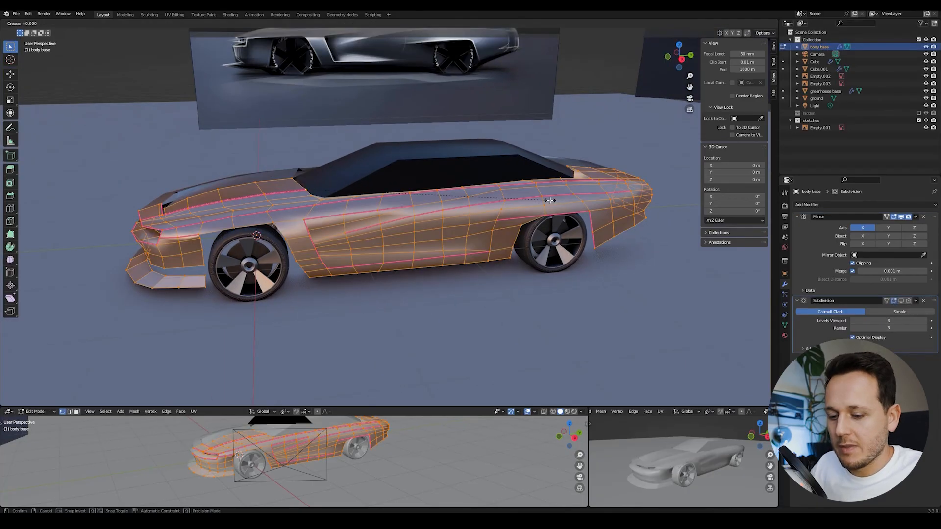
pyautogui.write('-1')
pyautogui.press('Return')
pyautogui.press('Tab')
pyautogui.hotkey('alt', 'a')
pyautogui.moveTo(417, 185); pyautogui.dragTo(439, 195, button='middle')
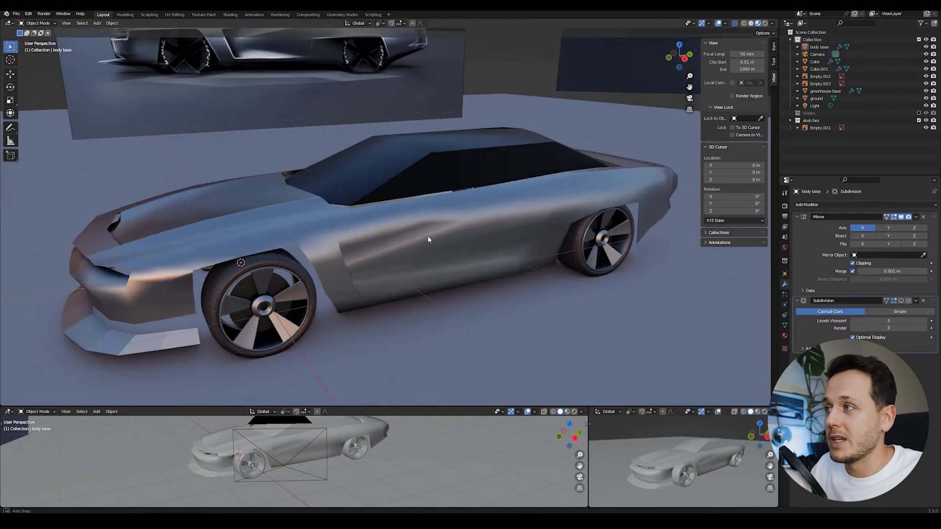
# Inspect the car body and its fitted wheels from several angles.
pyautogui.moveTo(428, 238); pyautogui.dragTo(416, 225, button='middle')
pyautogui.click(264, 241)
pyautogui.scroll(-1, 299, 245)
pyautogui.moveTo(346, 219); pyautogui.dragTo(466, 263, button='middle')
pyautogui.hotkey('alt', 'a')
pyautogui.scroll(1, 408, 264)
pyautogui.moveTo(407, 263); pyautogui.dragTo(385, 247, button='middle')
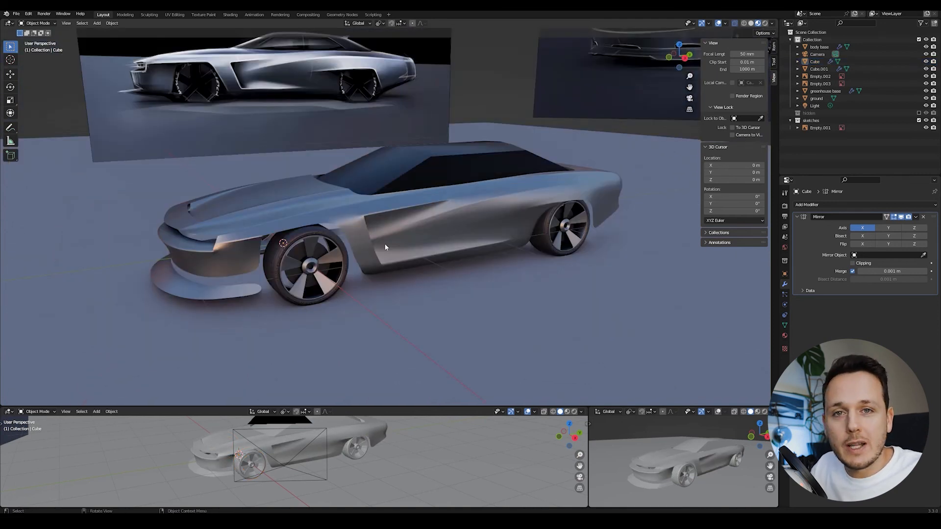